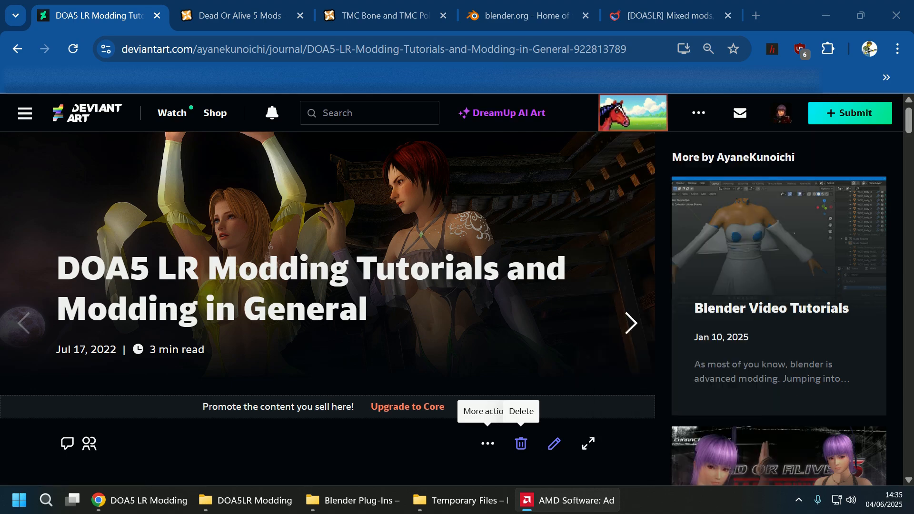
- Read through the DOA5 LR modding tutorials journal, including the tips for beginners and the sequence of tool tutorial links
scroll(343, 337, down, 15)
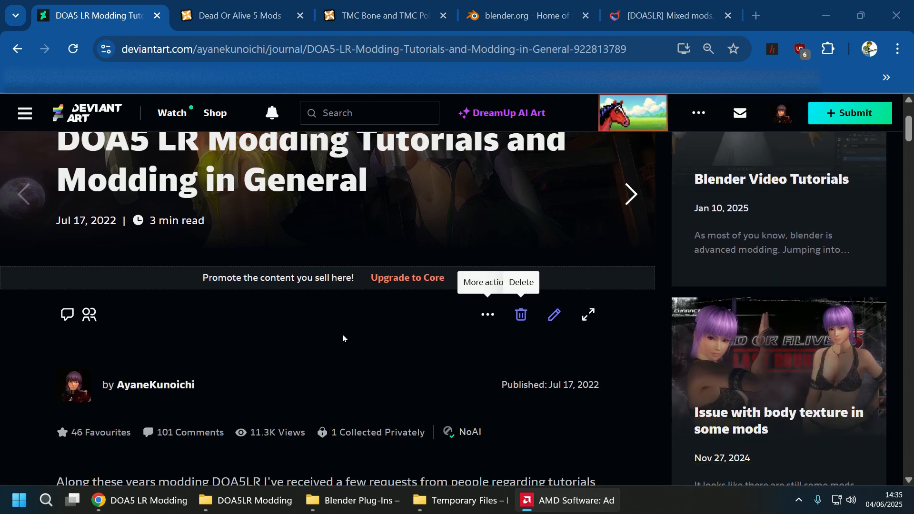
scroll(343, 335, down, 8)
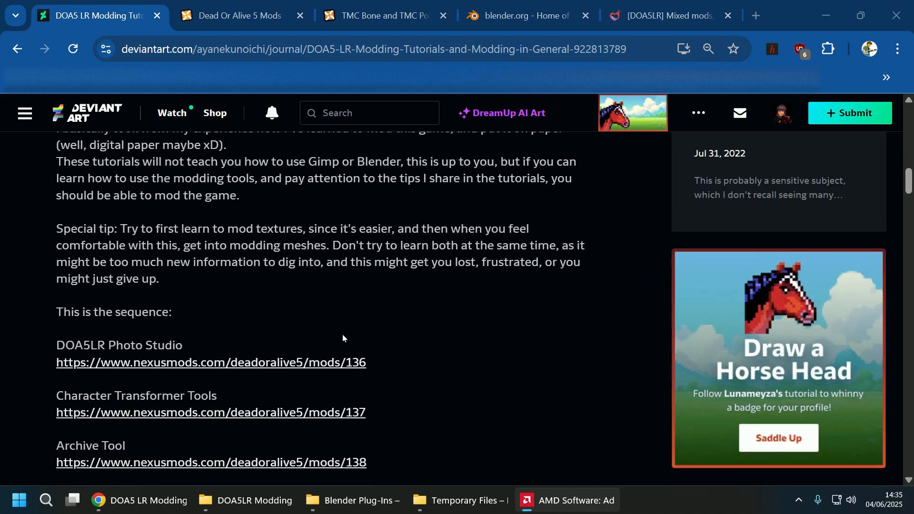
scroll(418, 303, up, 4)
scroll(419, 301, up, 15)
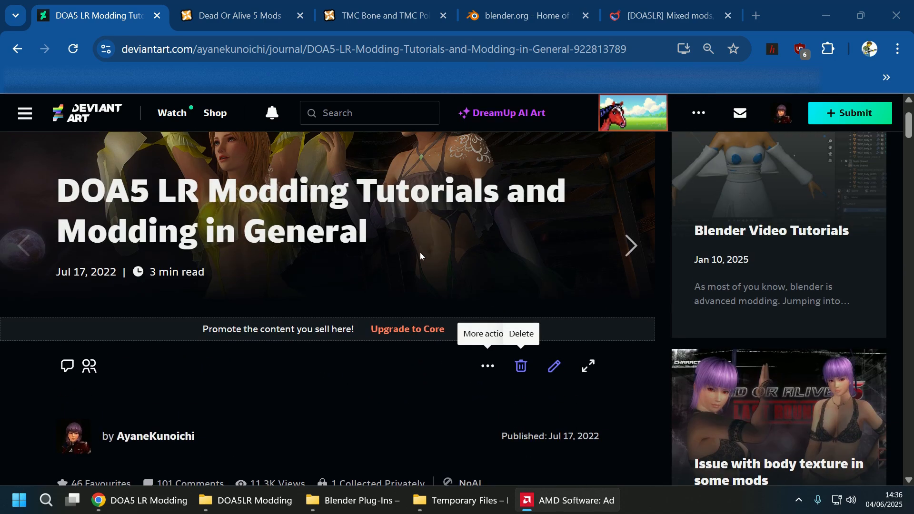
scroll(399, 384, down, 7)
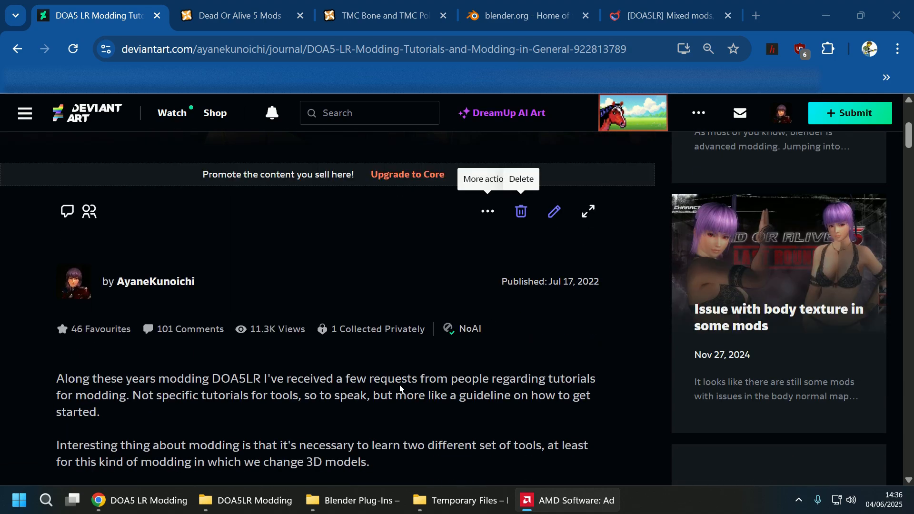
scroll(399, 384, down, 15)
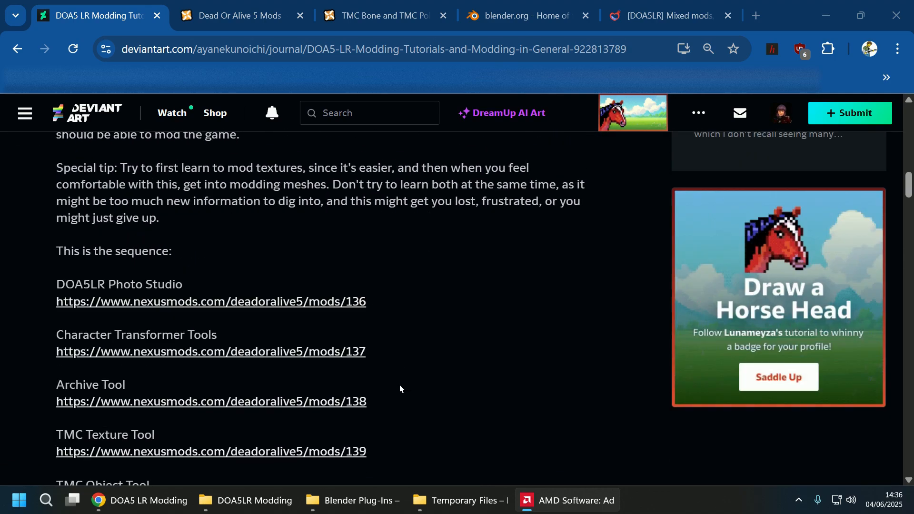
scroll(407, 370, up, 2)
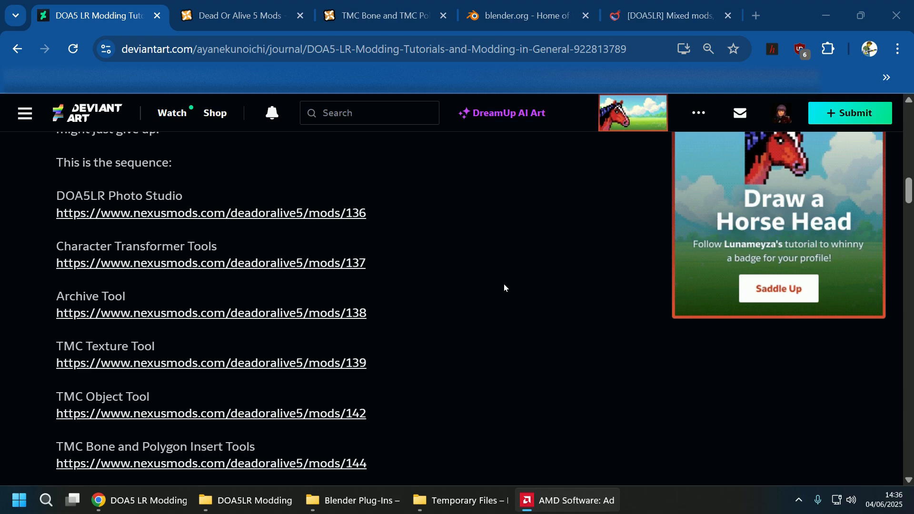
scroll(504, 285, down, 2)
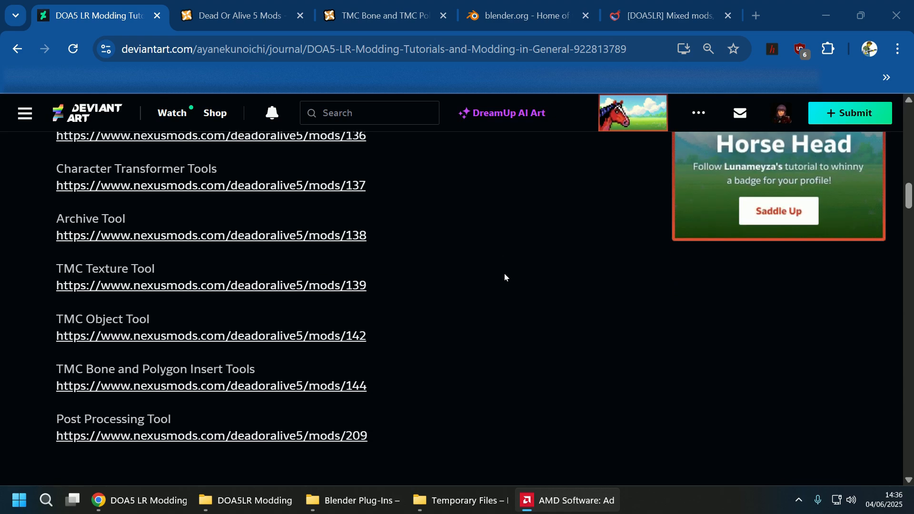
scroll(505, 275, up, 2)
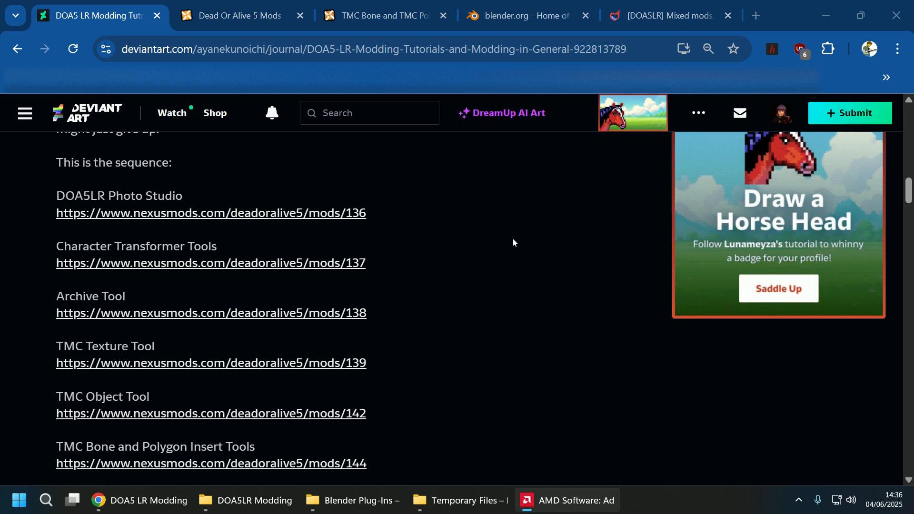
scroll(513, 241, up, 3)
scroll(513, 238, up, 9)
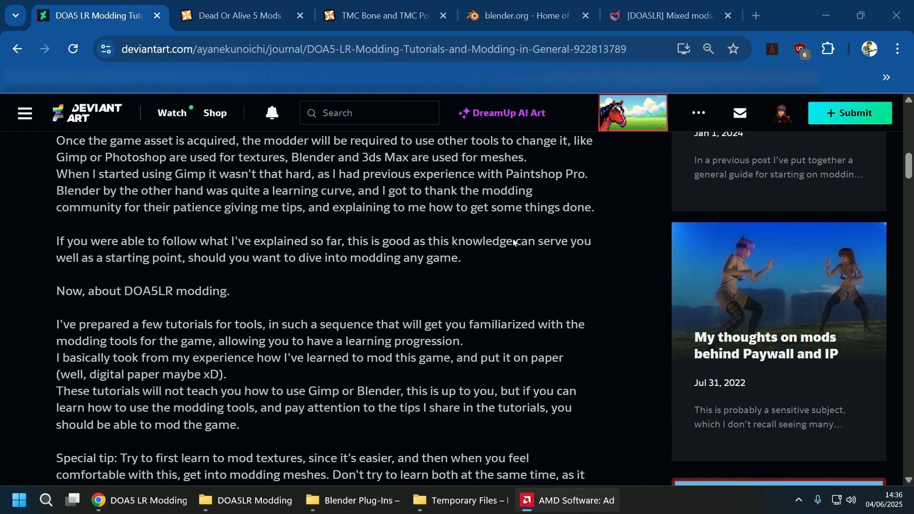
scroll(513, 239, down, 8)
scroll(513, 238, down, 3)
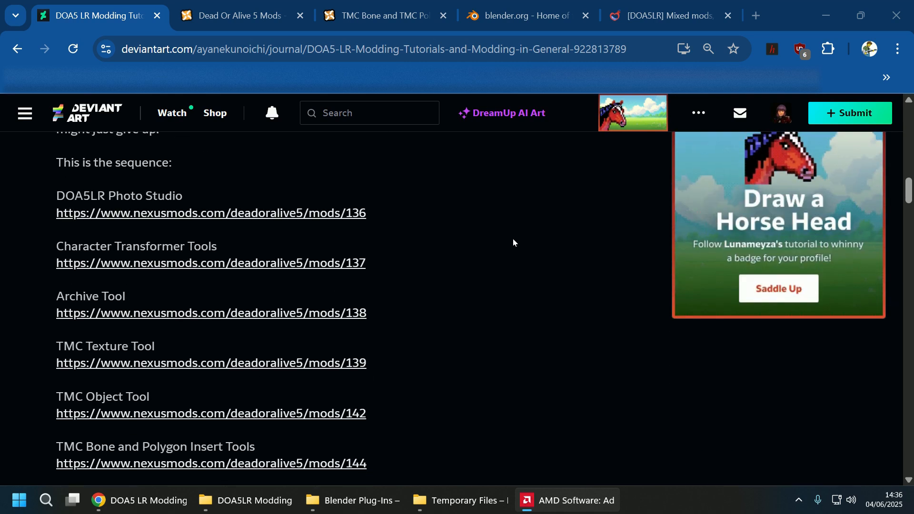
scroll(512, 238, down, 2)
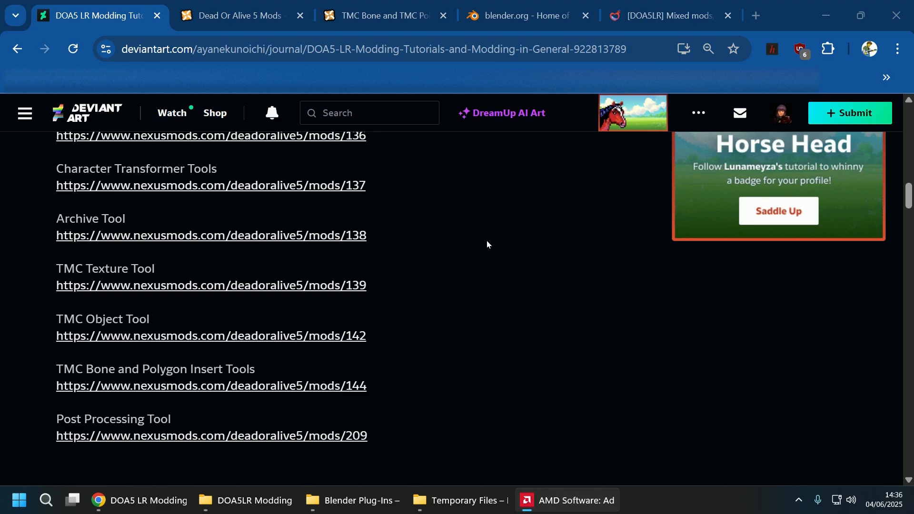
scroll(486, 241, up, 10)
scroll(485, 250, up, 3)
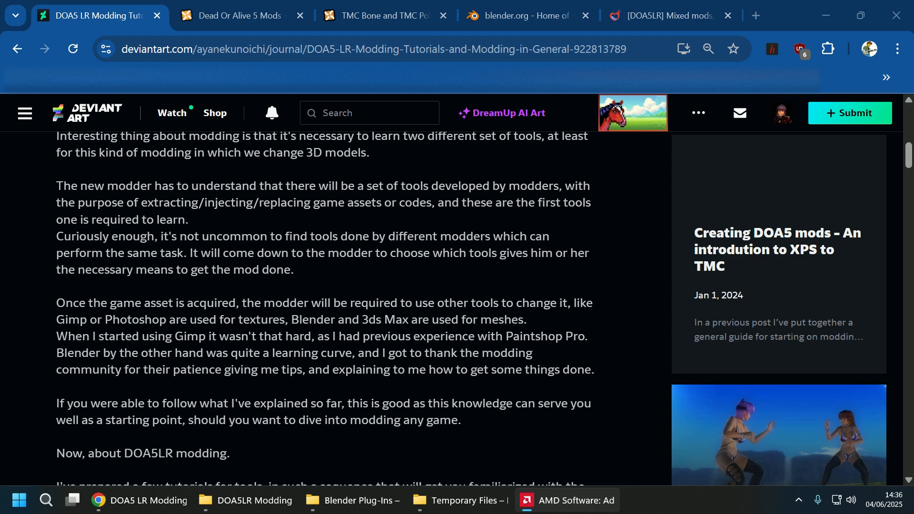
- Switch to the blender.org page and check the DOA5LR Modding folder for the local Blender copy
click(523, 15)
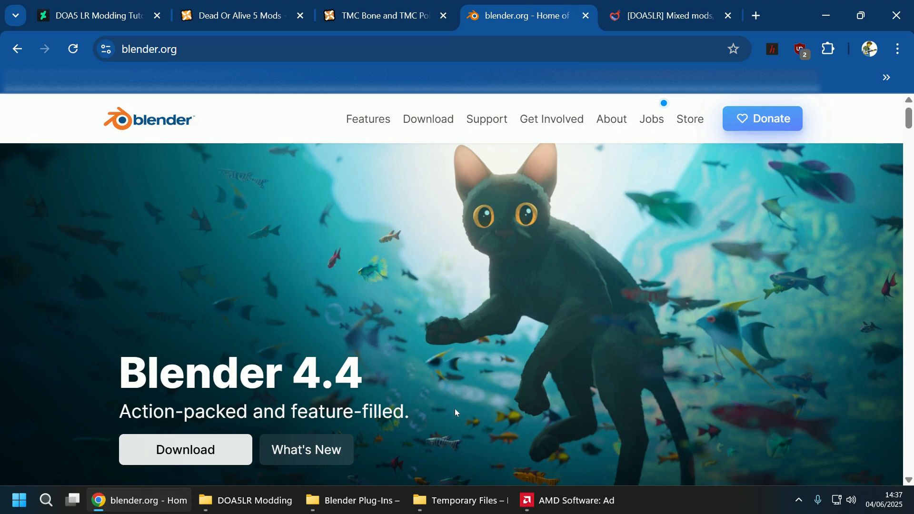
mouse_move(467, 501)
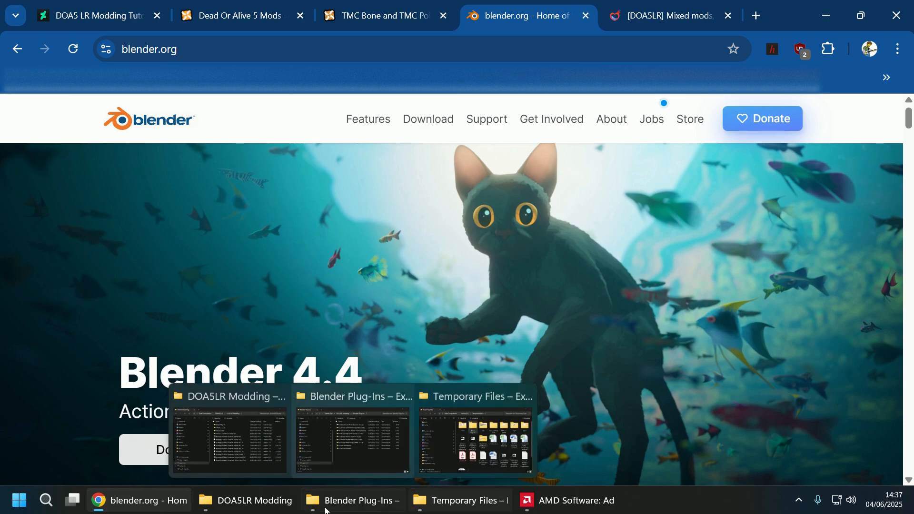
click(248, 501)
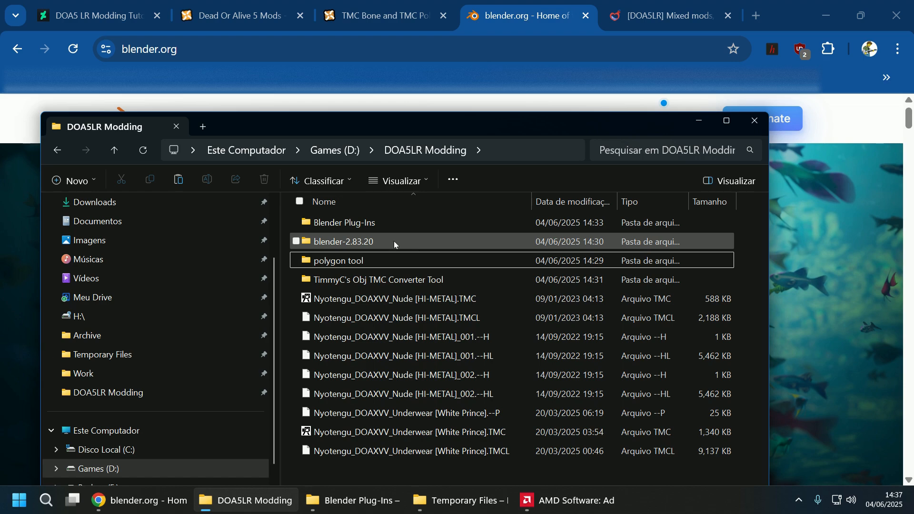
click(697, 122)
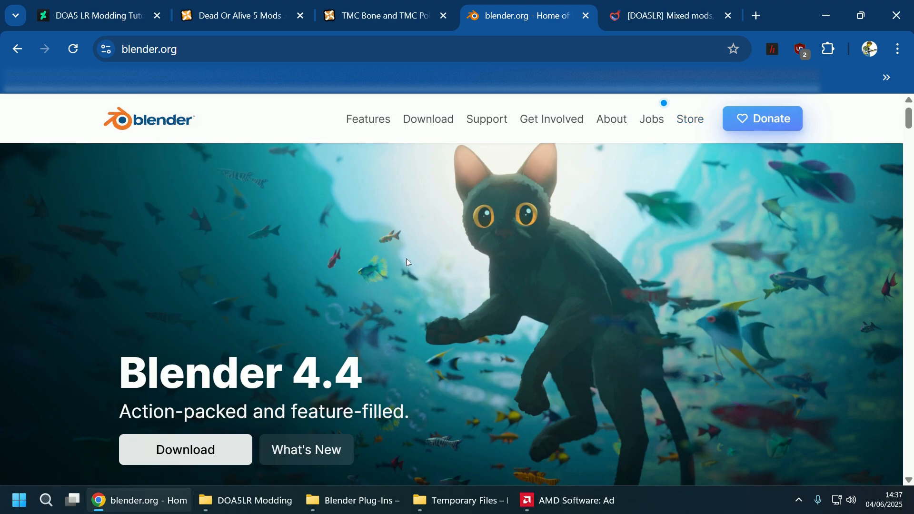
- Go from the Blender download page to the previous versions and open the index for downloading any Blender version
scroll(407, 258, down, 2)
scroll(406, 259, up, 1)
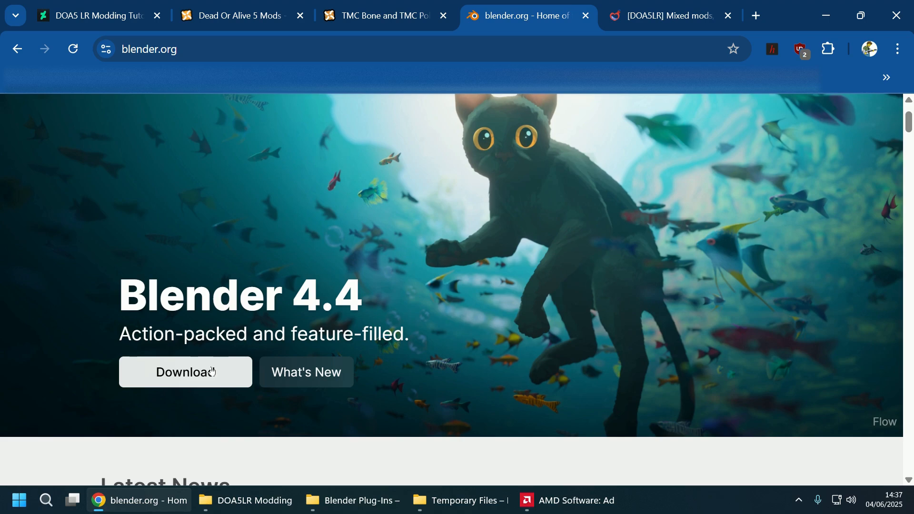
click(212, 371)
scroll(565, 323, down, 3)
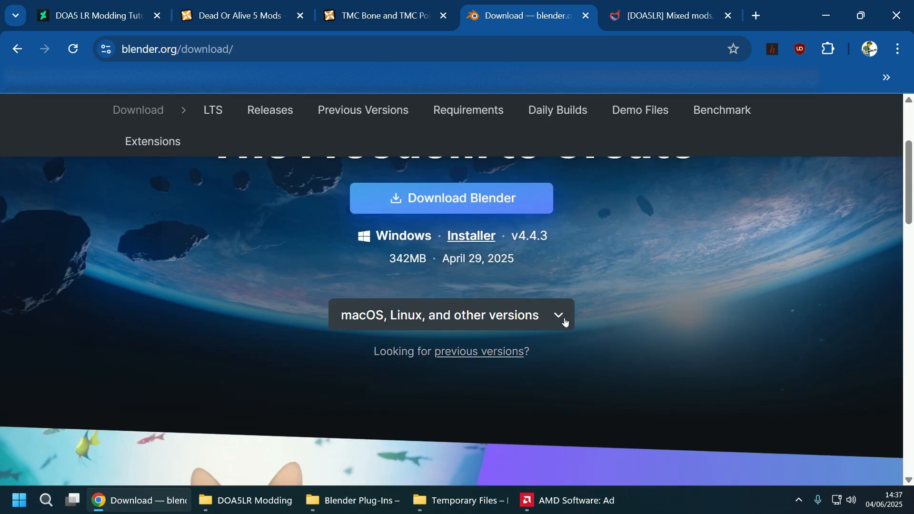
click(479, 351)
scroll(638, 328, down, 3)
scroll(643, 324, down, 3)
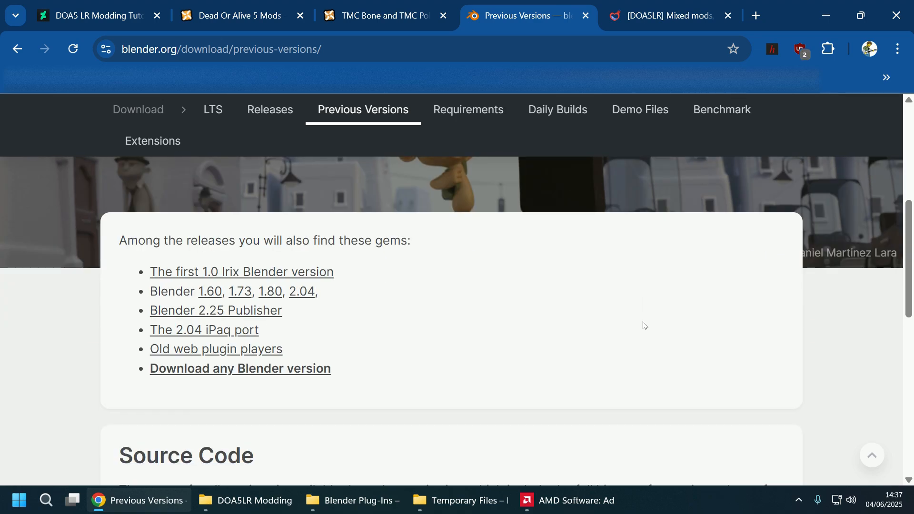
click(210, 371)
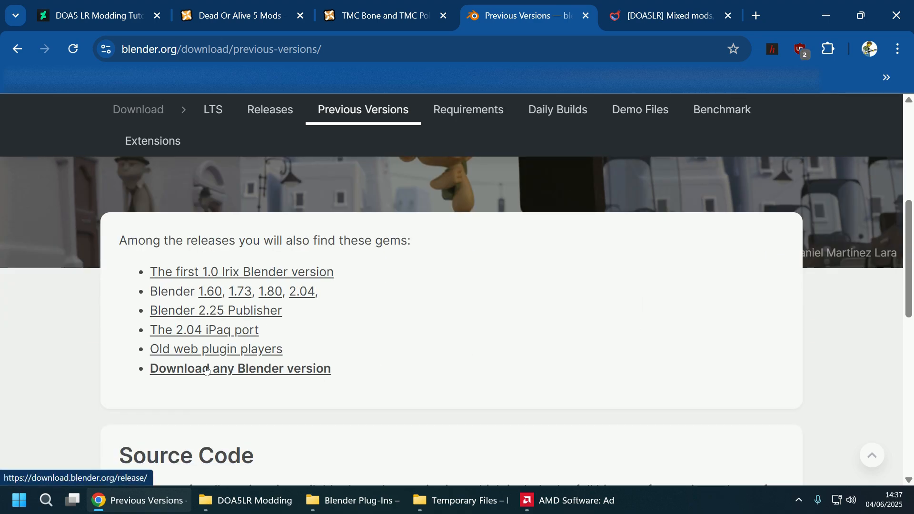
- Open the Blender2.83 directory in the release index and look through its available builds
scroll(186, 326, down, 9)
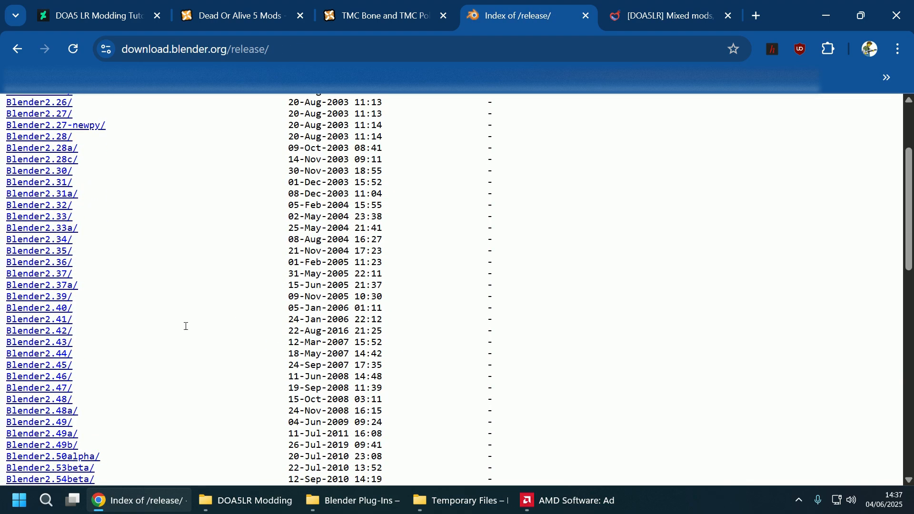
scroll(184, 316, down, 7)
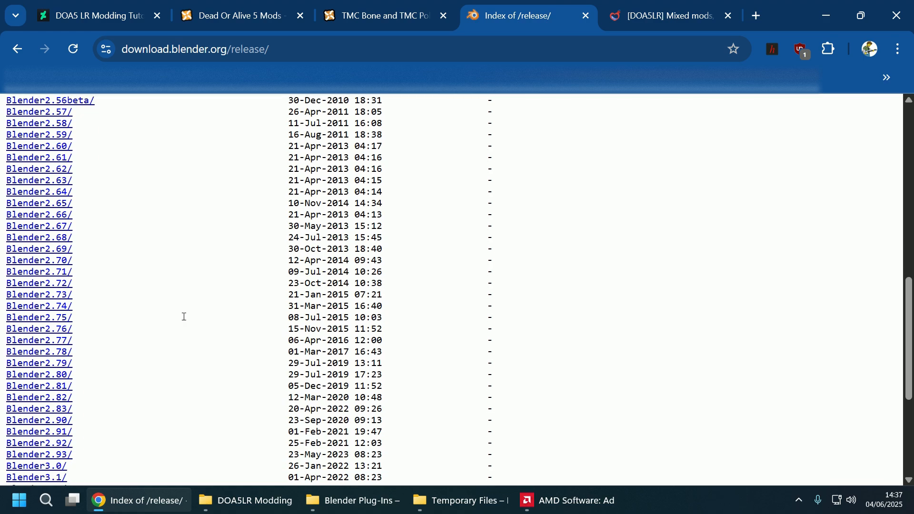
scroll(184, 315, up, 3)
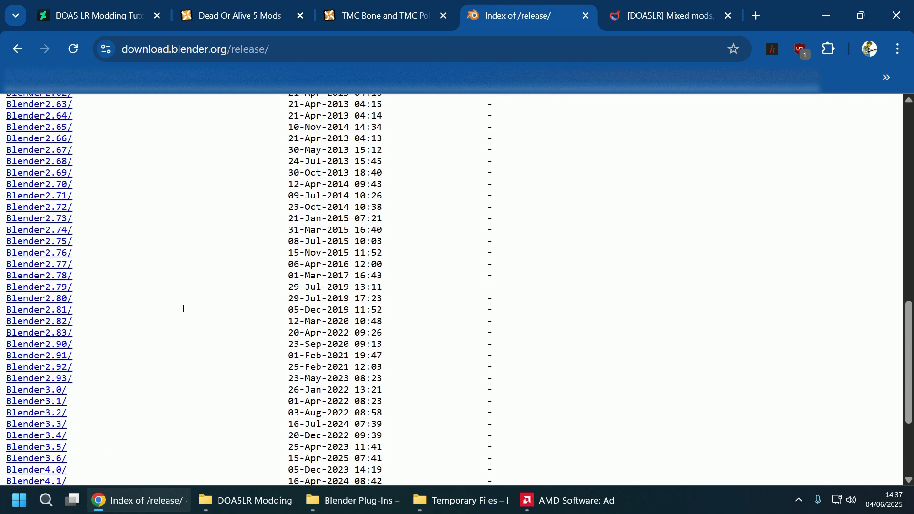
click(46, 333)
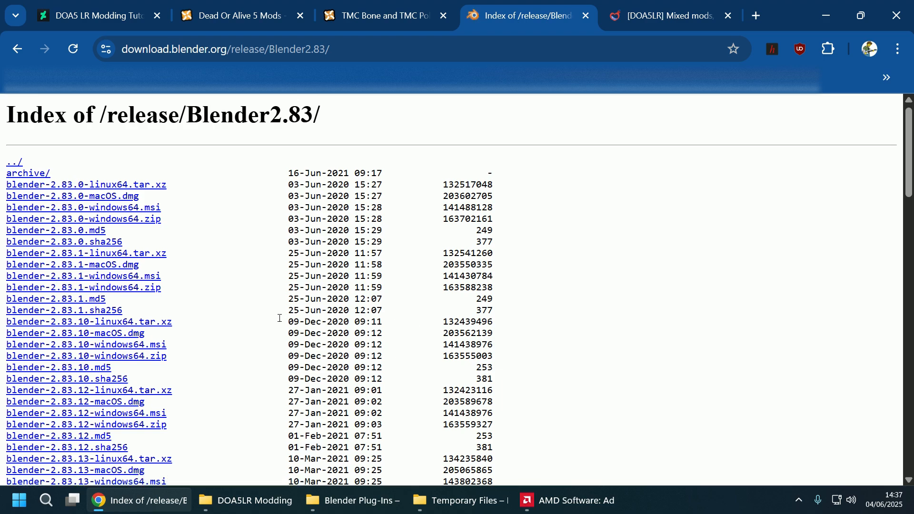
scroll(274, 286, down, 2)
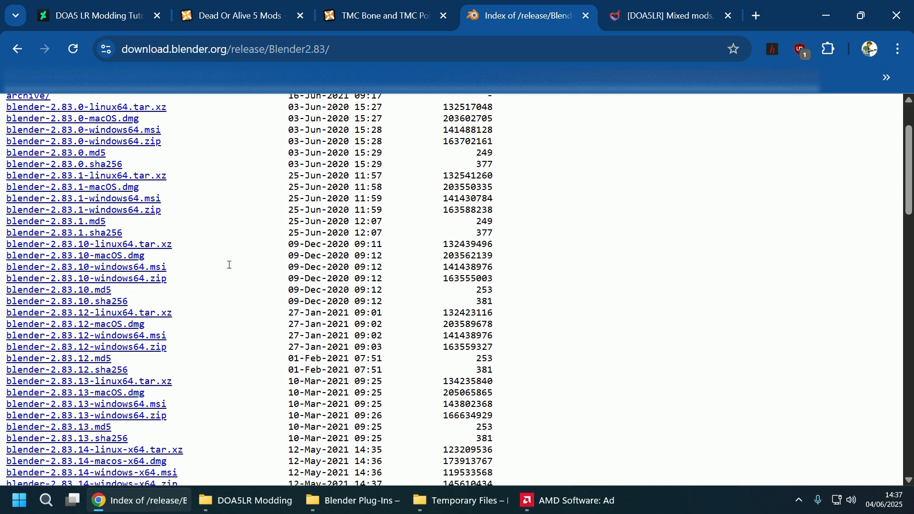
scroll(272, 256, down, 3)
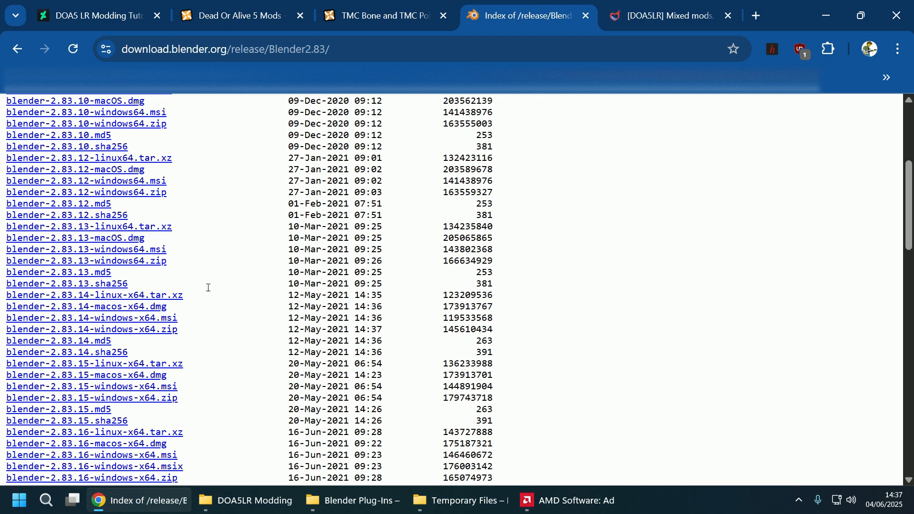
scroll(208, 287, up, 5)
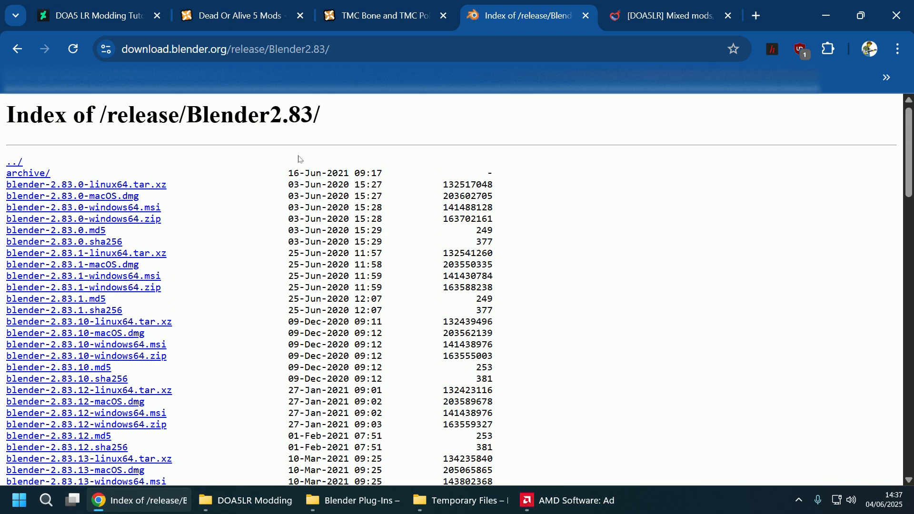
- Return from the Blender 2.83 release listing to the main Blender download page
click(17, 49)
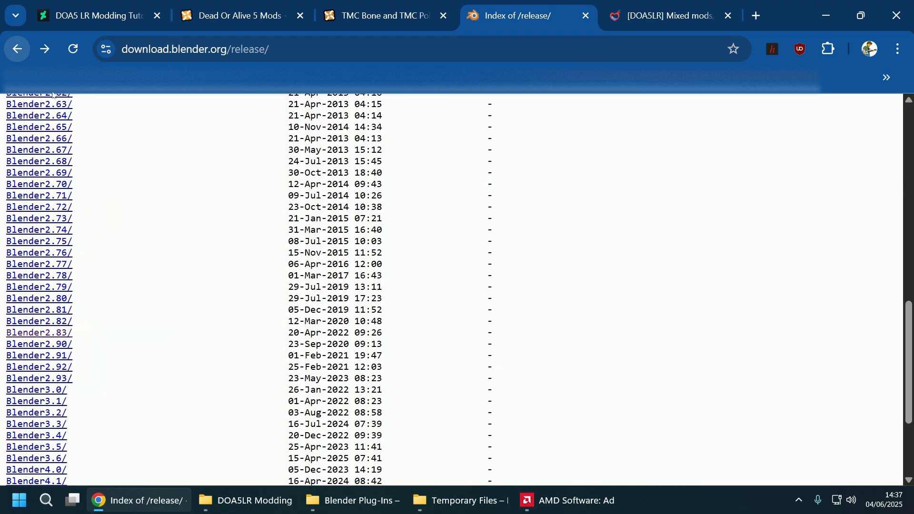
scroll(232, 194, up, 10)
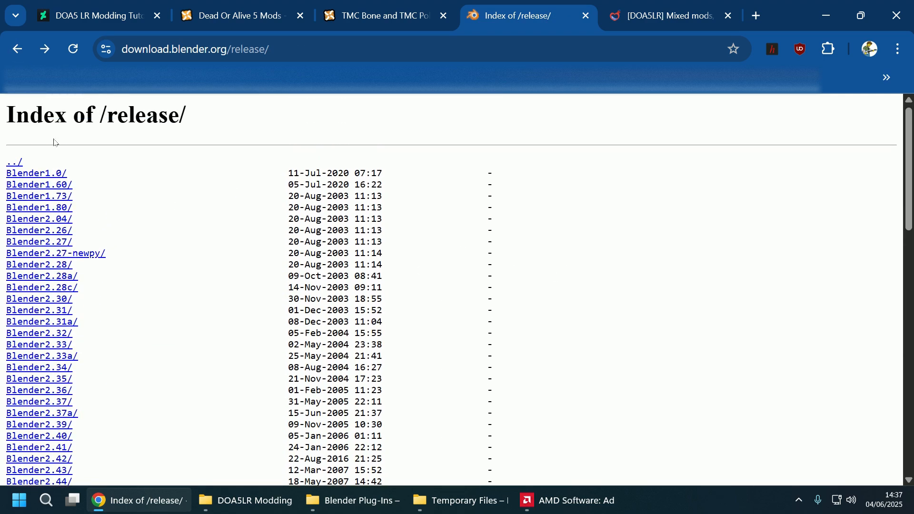
click(20, 52)
click(20, 53)
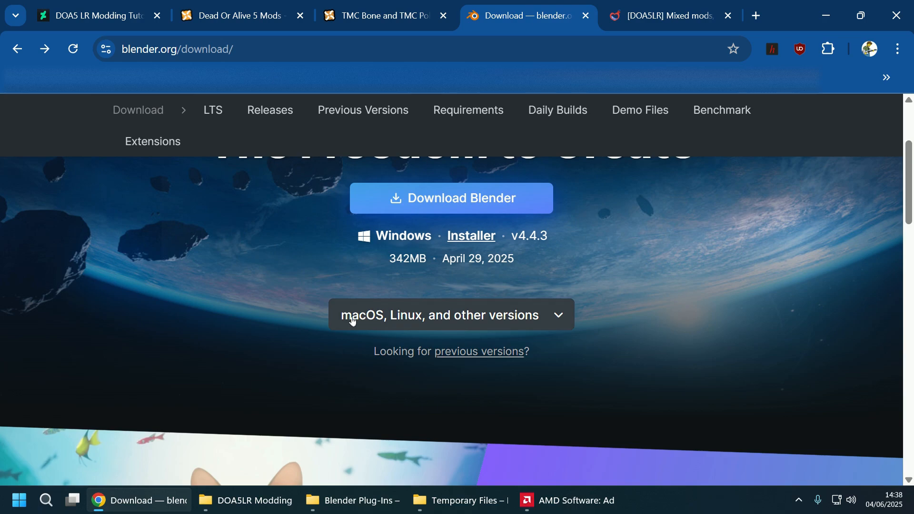
- Launch blender.exe from the blender-2.83.20 folder inside DOA5LR Modding and dismiss the Quick Setup splash screen
click(374, 505)
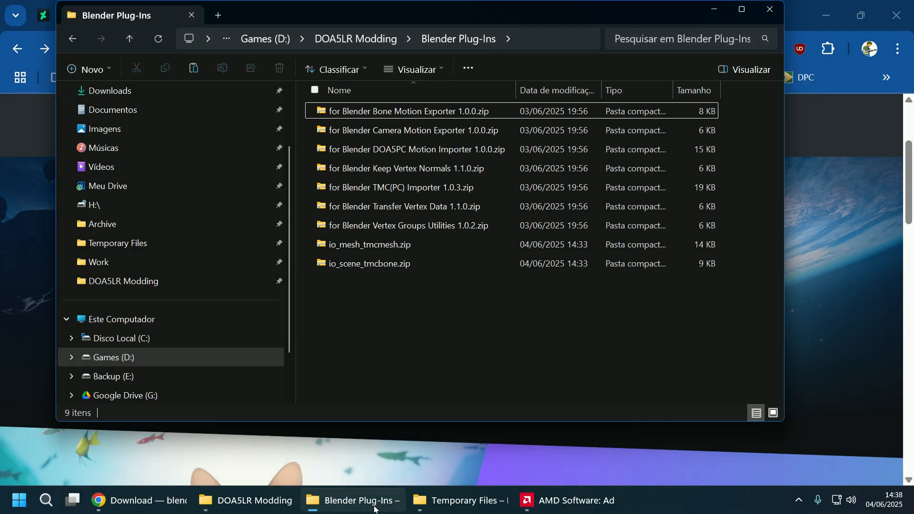
click(245, 500)
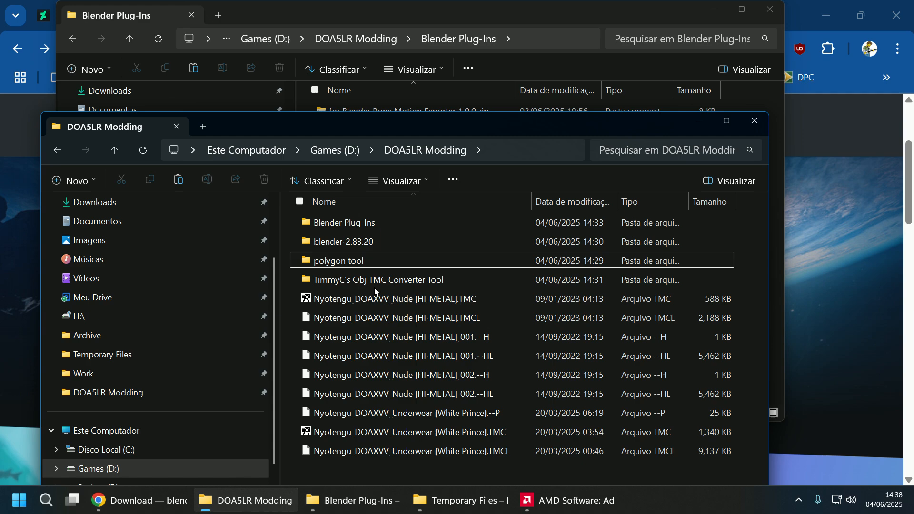
double_click(385, 244)
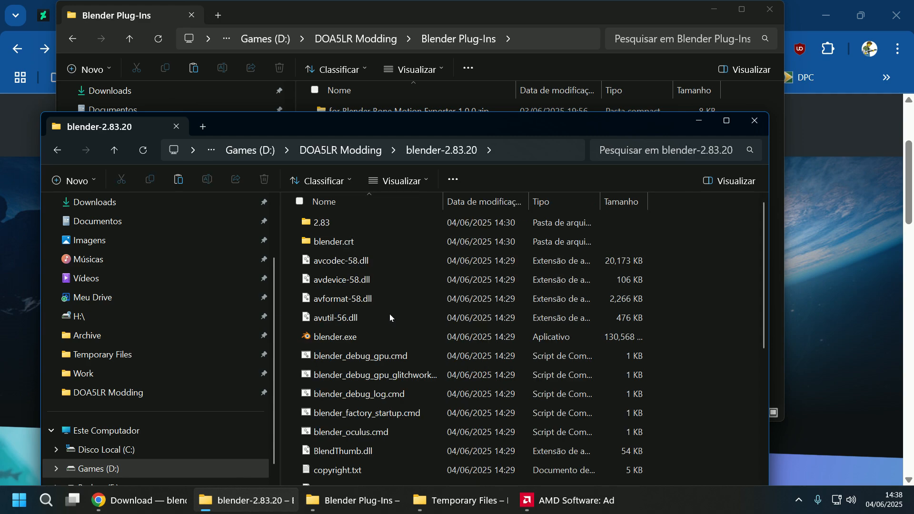
double_click(390, 336)
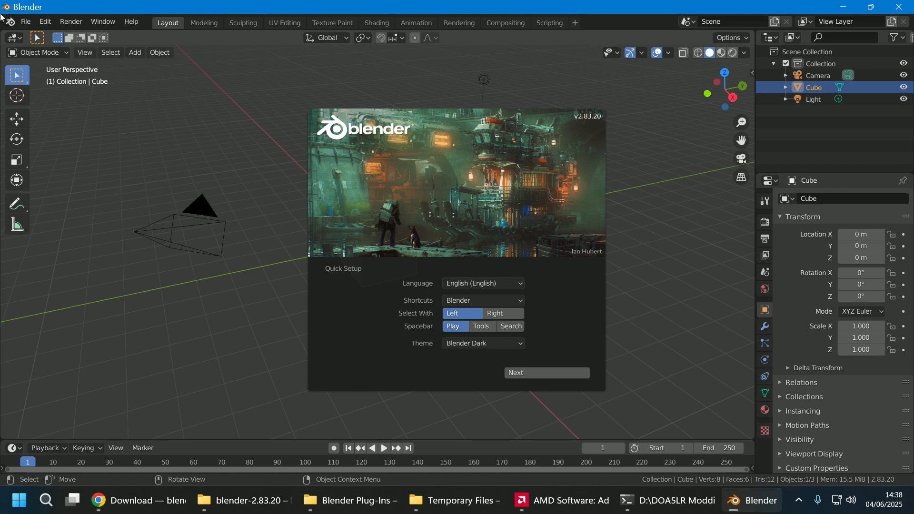
click(253, 215)
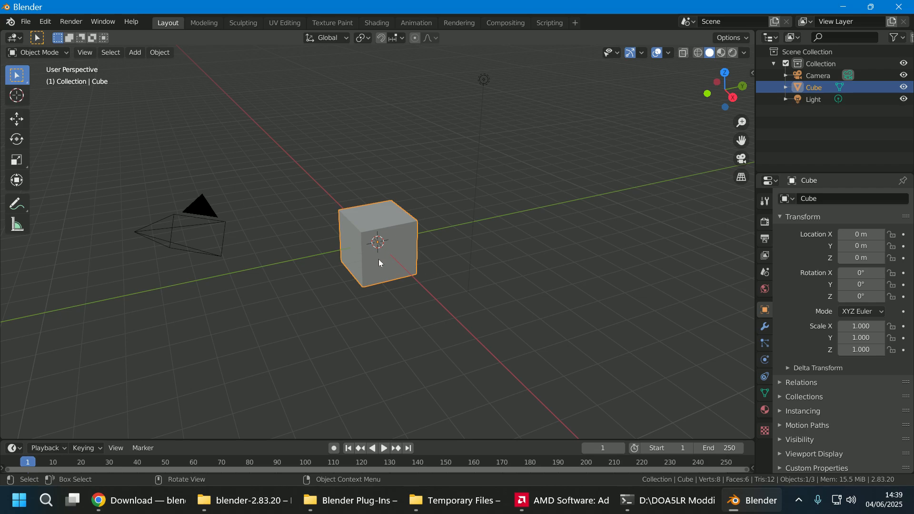
- Delete the default cube from the scene
right_click(354, 231)
click(353, 421)
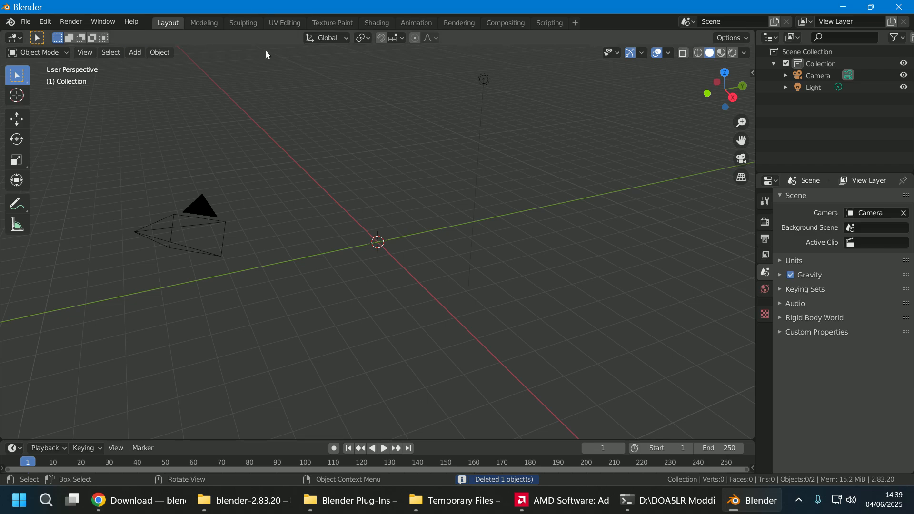
- Set the interface resolution scale to 1.30 in the Blender preferences and close the preferences window
click(25, 22)
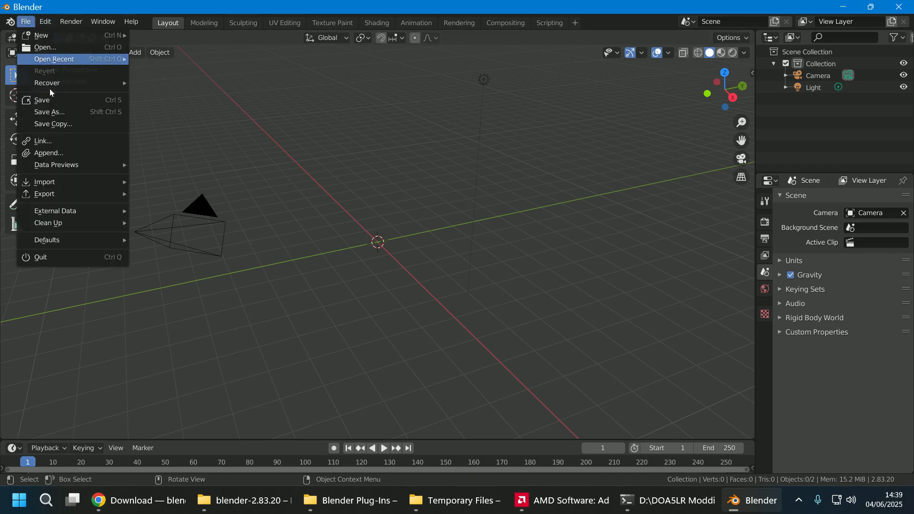
click(46, 21)
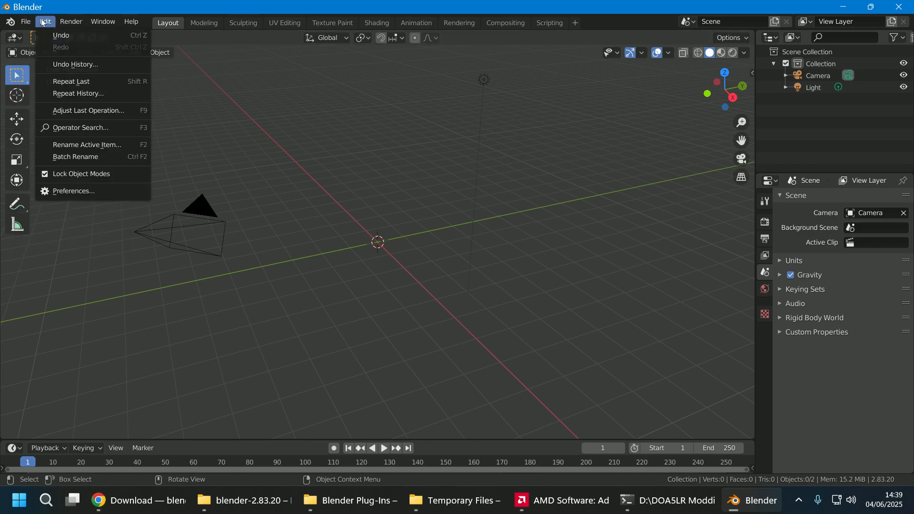
click(74, 191)
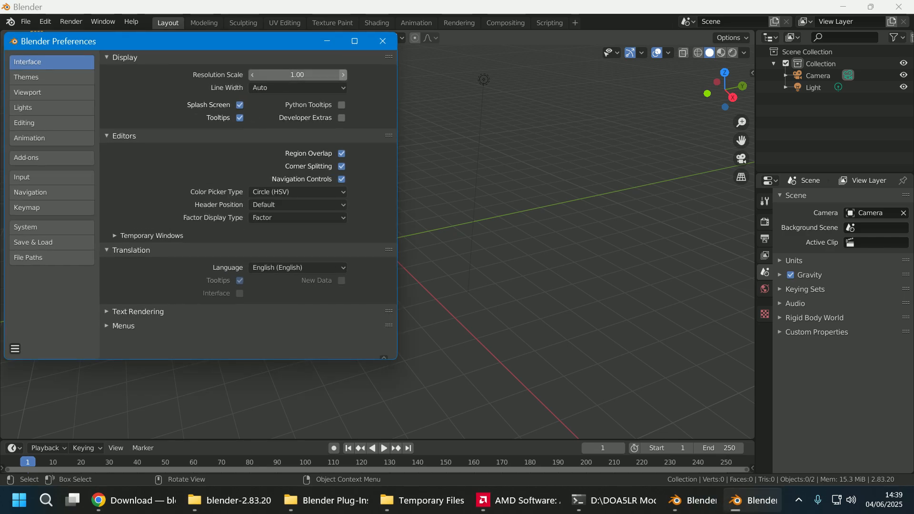
drag(344, 76, 345, 82)
drag(267, 43, 375, 81)
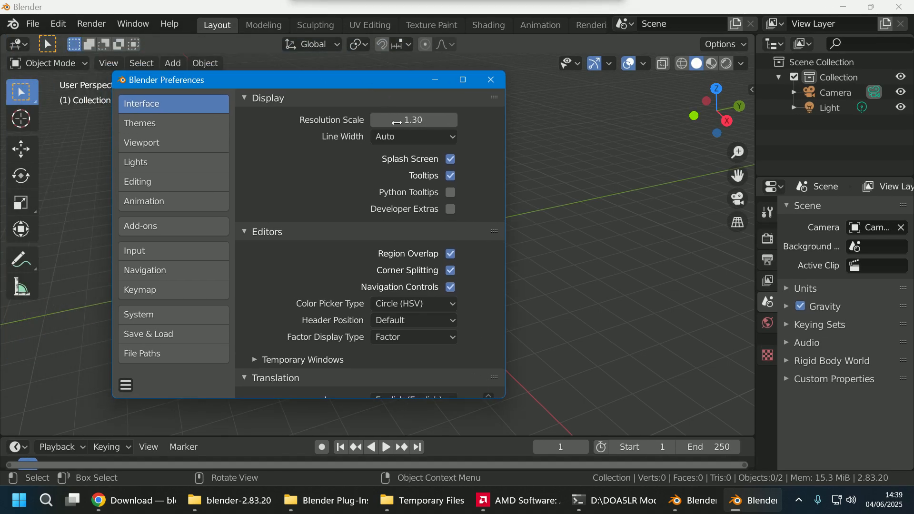
click(491, 80)
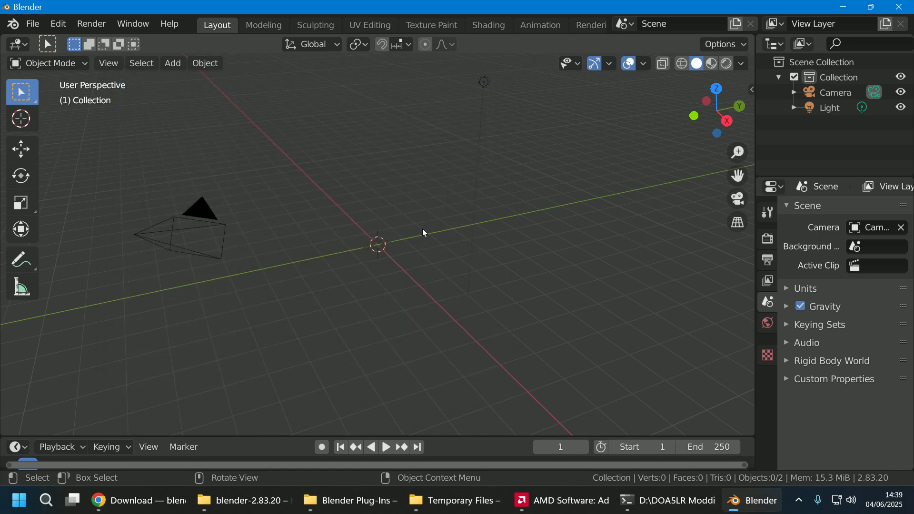
- Set the 3D viewport's focal length to 250 mm in its view settings and hide the sidebar again
click(752, 90)
click(744, 128)
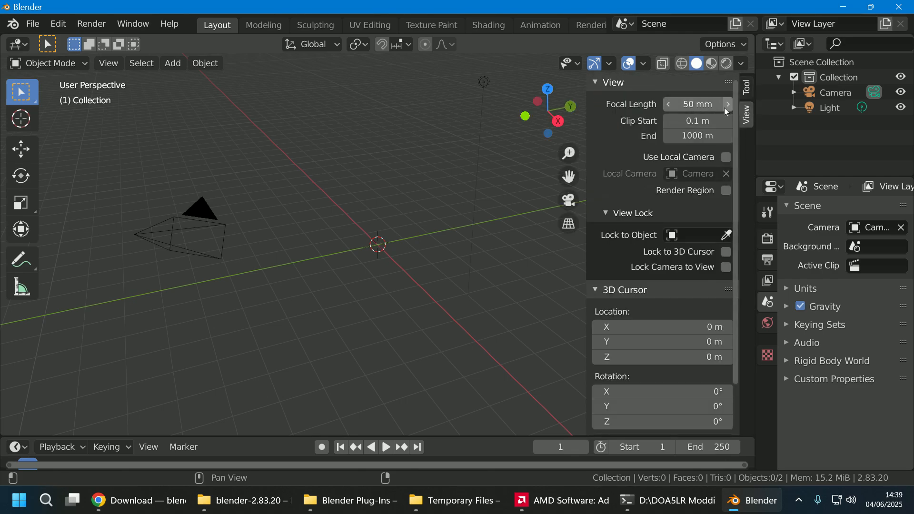
drag(697, 105, 904, 105)
scroll(307, 319, down, 5)
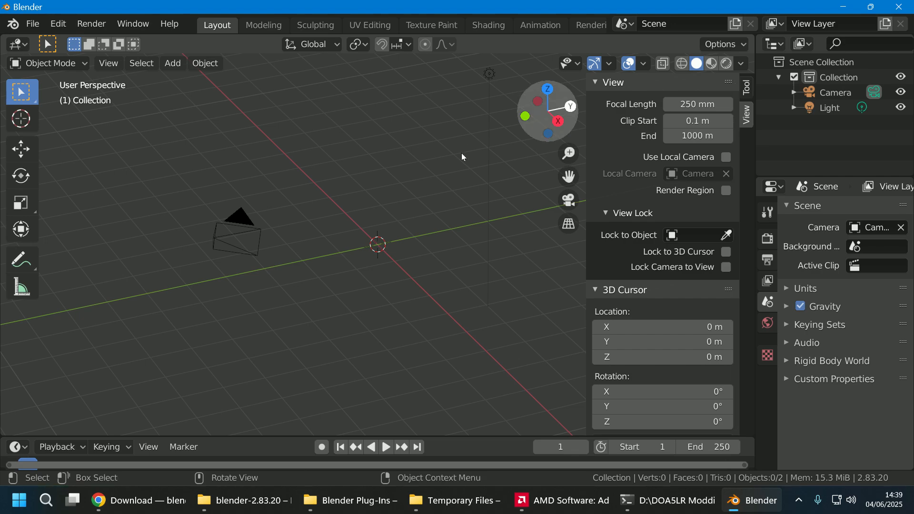
key(n)
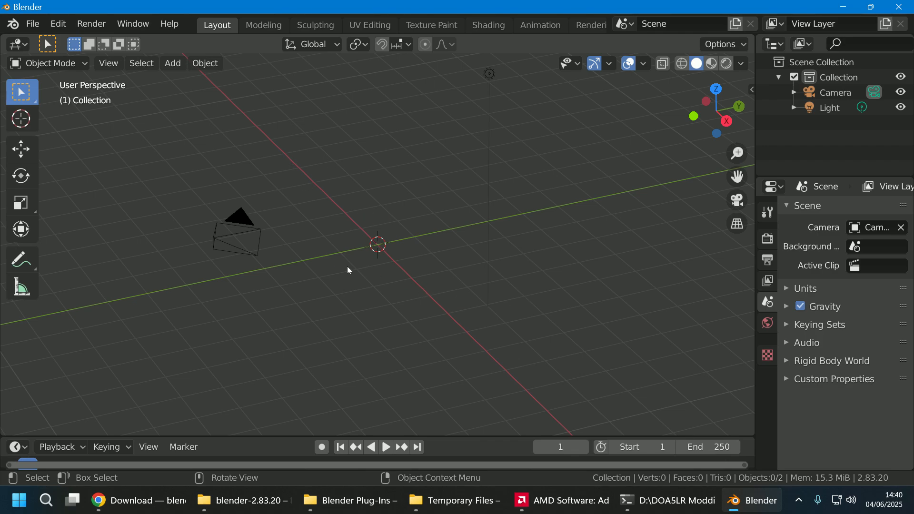
- Examine how the 3D viewport orbits, zooms and pans around the scene origin
middle_drag(348, 270, 398, 234)
scroll(396, 231, down, 1)
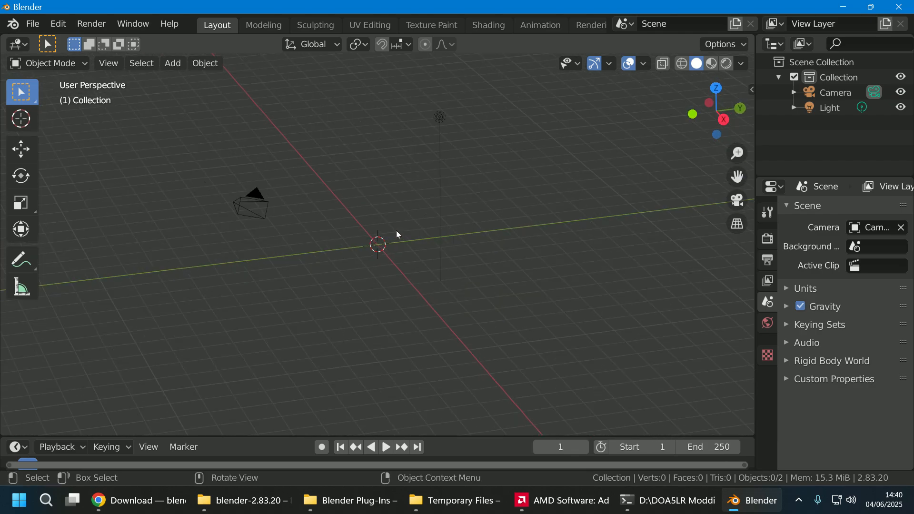
scroll(396, 230, up, 6)
scroll(396, 230, down, 6)
scroll(396, 232, down, 3)
scroll(397, 231, up, 8)
scroll(396, 231, down, 4)
scroll(396, 230, up, 5)
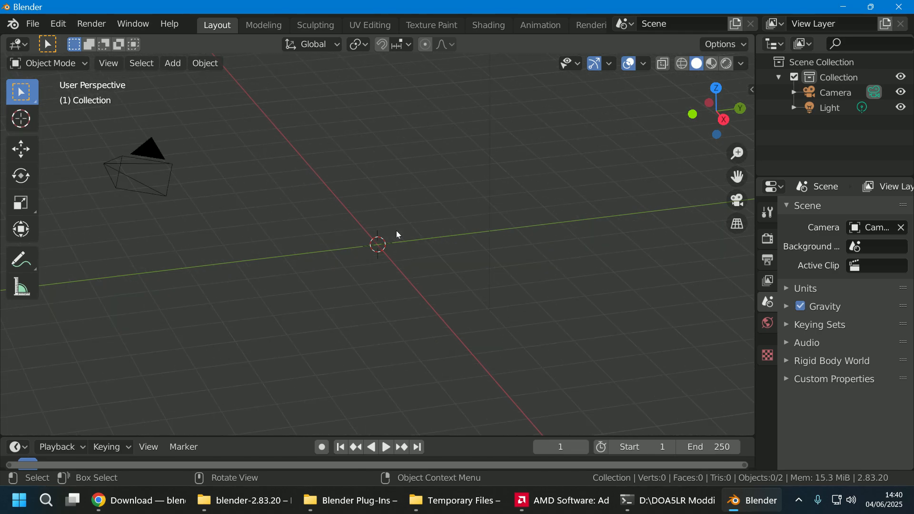
scroll(396, 230, down, 7)
middle_drag(381, 227, 421, 227)
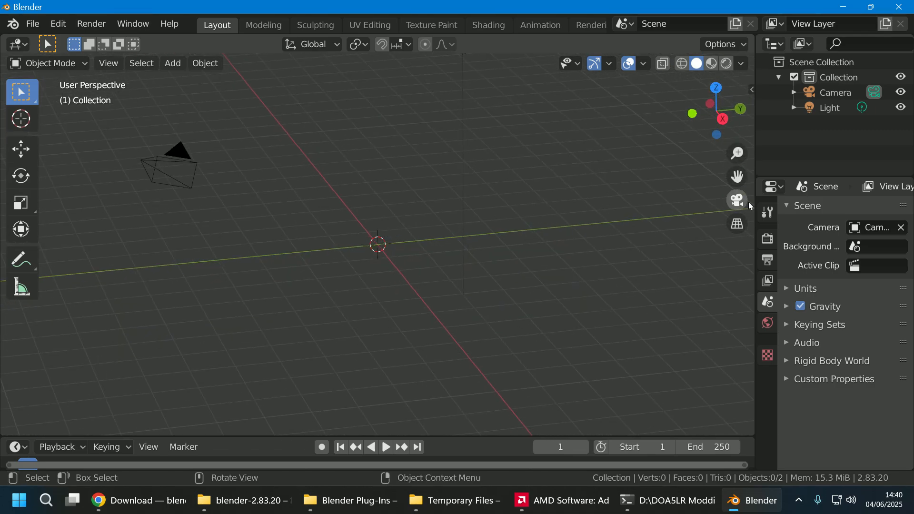
drag(733, 175, 510, 258)
middle_drag(511, 259, 440, 262)
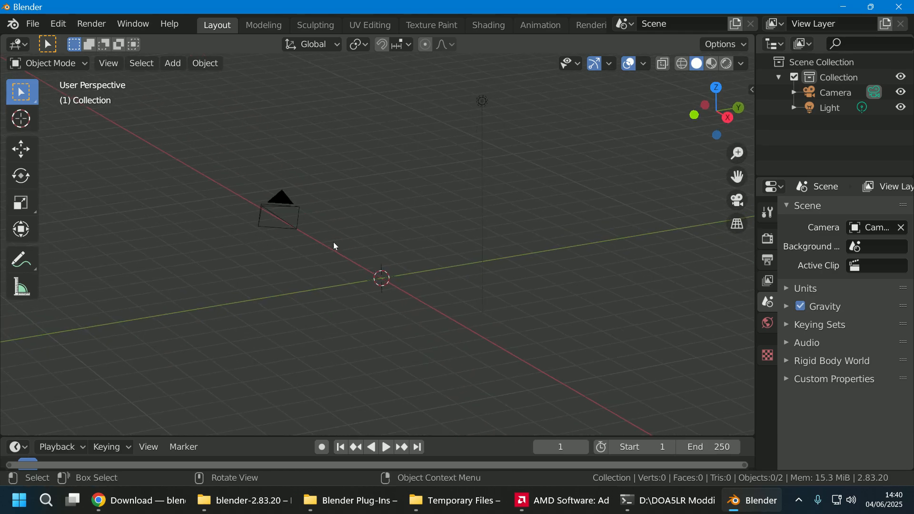
mouse_move(387, 251)
middle_down()
mouse_move(372, 252)
mouse_move(380, 252)
middle_up()
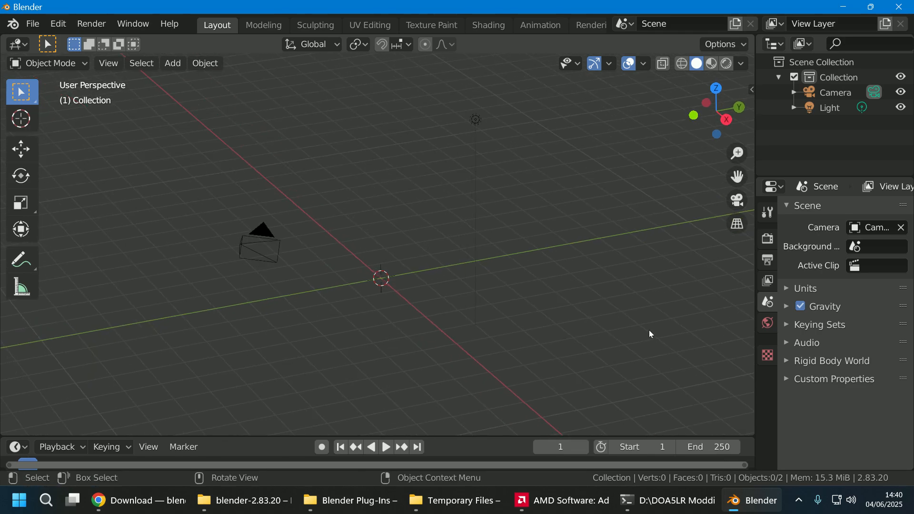
- Widen the Outliner and Properties area, make the Outliner taller, and save the current setup as the startup file
drag(754, 276, 703, 279)
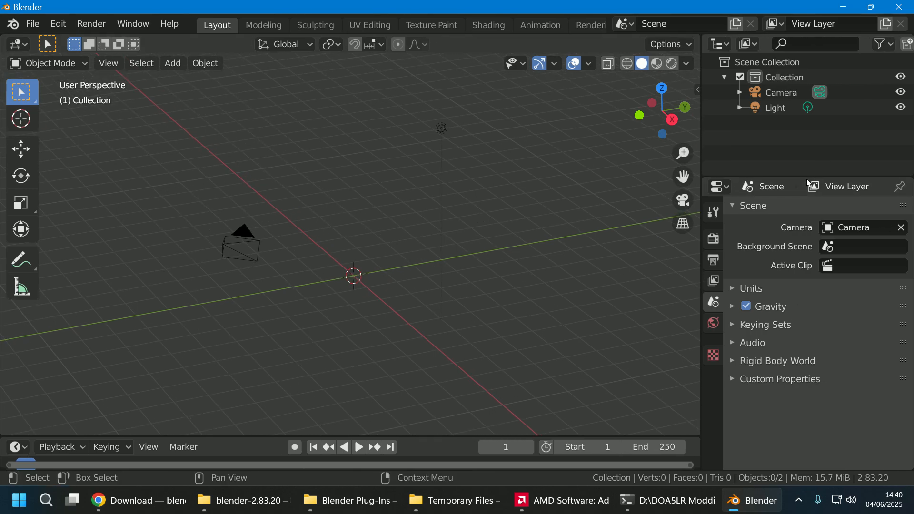
drag(806, 176, 800, 213)
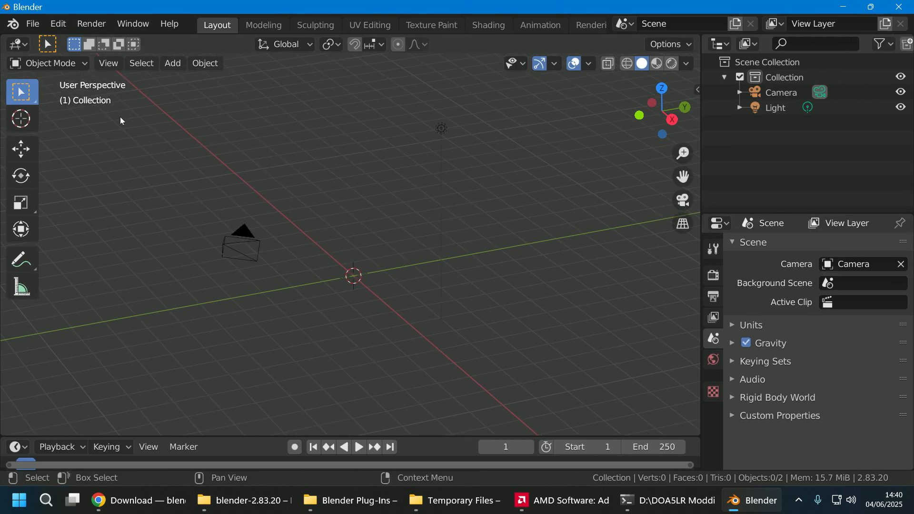
click(33, 24)
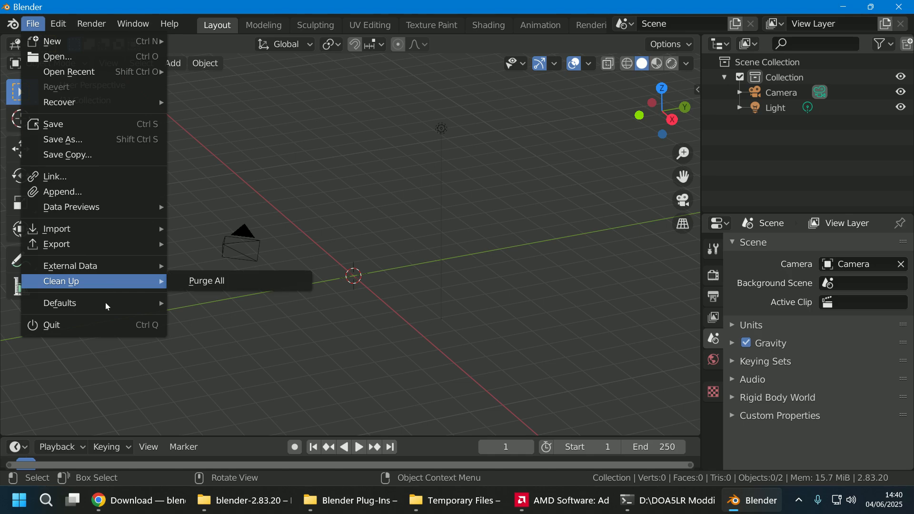
mouse_move(107, 305)
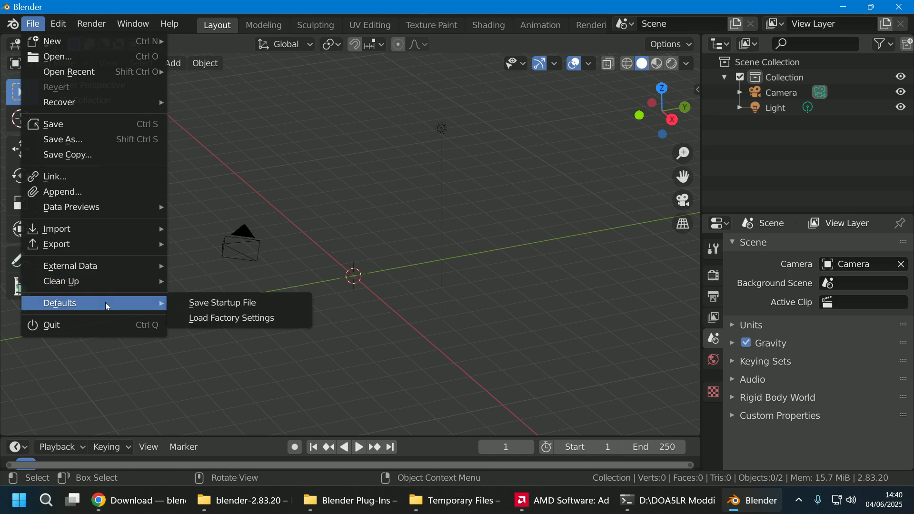
click(232, 303)
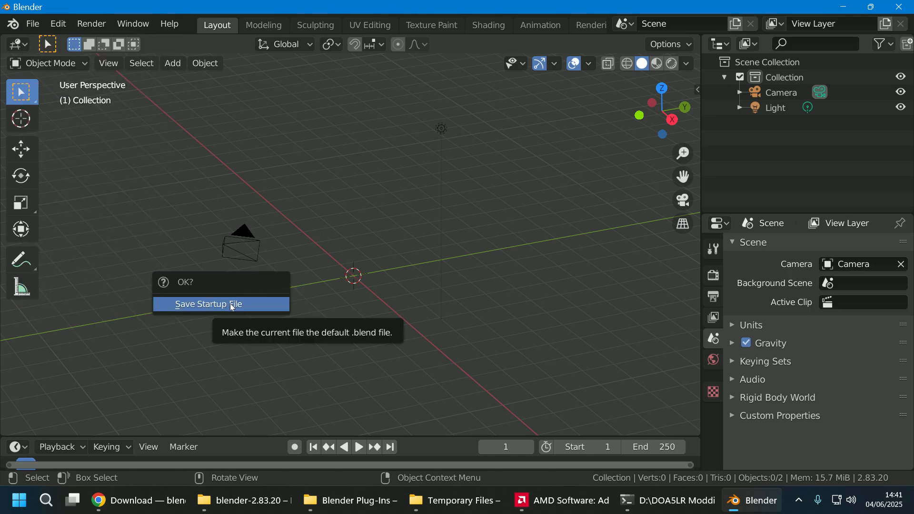
click(231, 305)
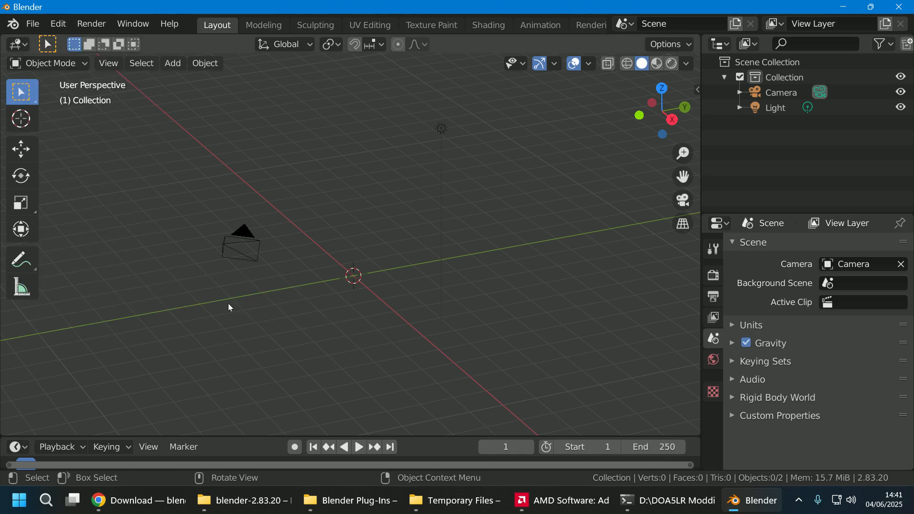
- Quit Blender without saving the untitled file, relaunch blender.exe from the blender-2.83.20 folder and dismiss the splash screen
click(32, 24)
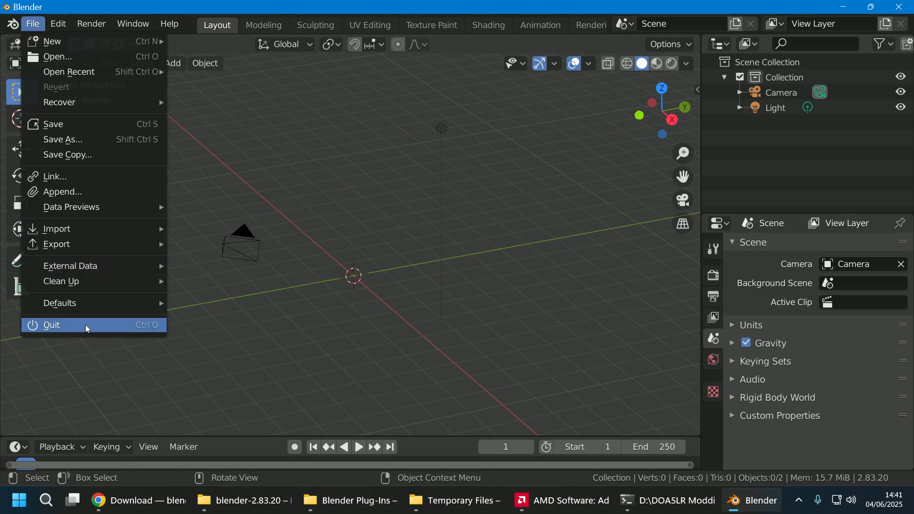
click(87, 326)
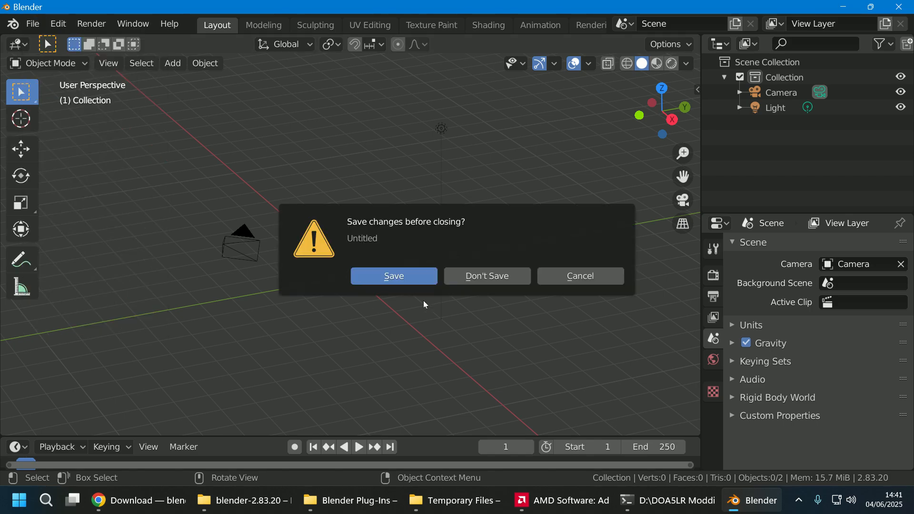
click(477, 277)
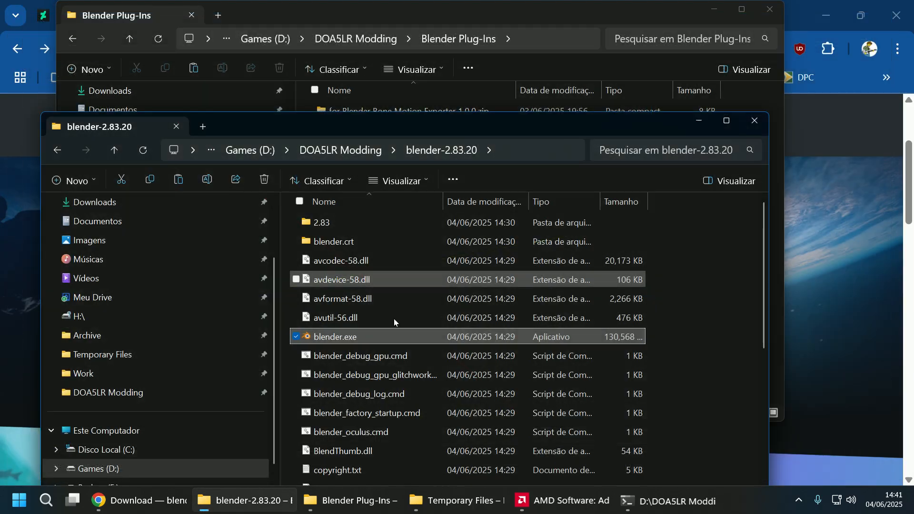
double_click(370, 336)
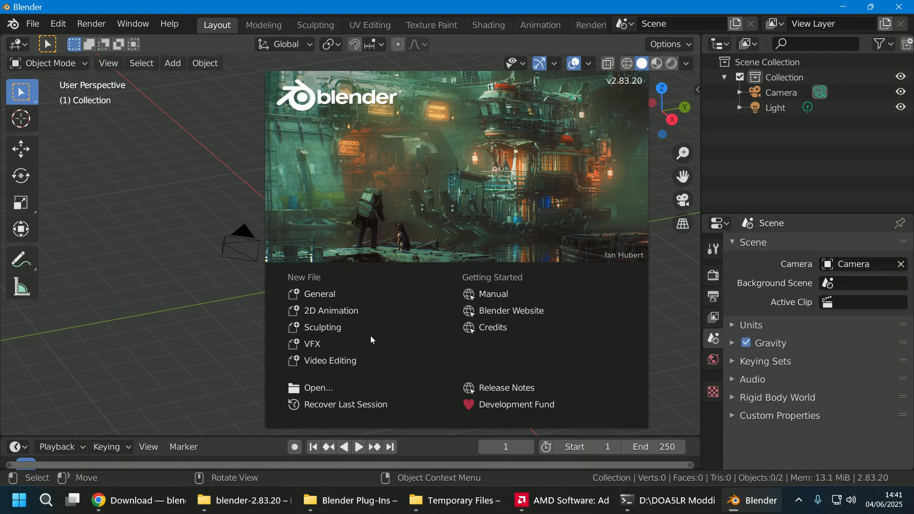
click(455, 210)
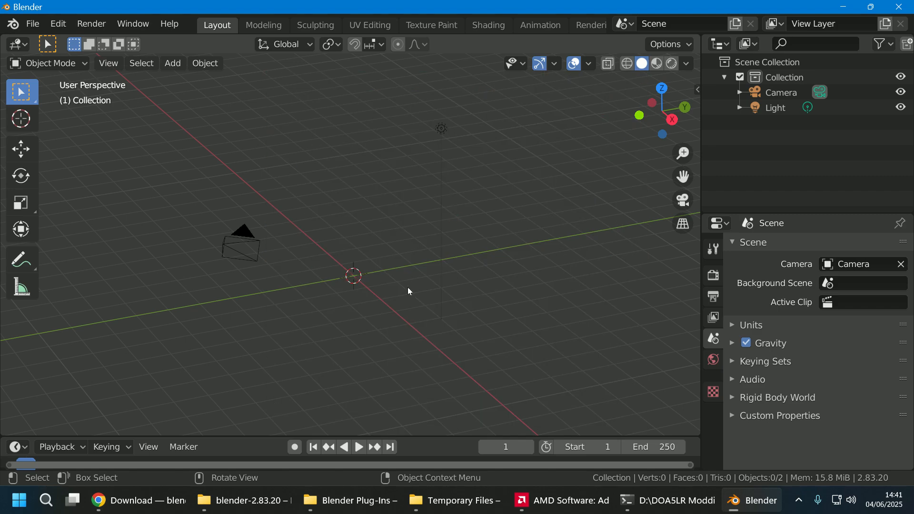
- Reduce the timeline's height slightly to give the 3D viewport more room
scroll(362, 305, up, 6)
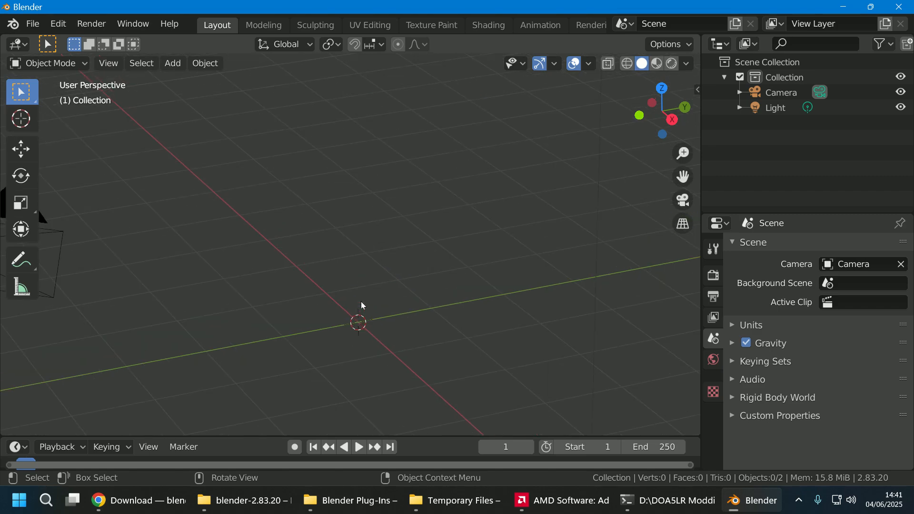
scroll(362, 305, down, 3)
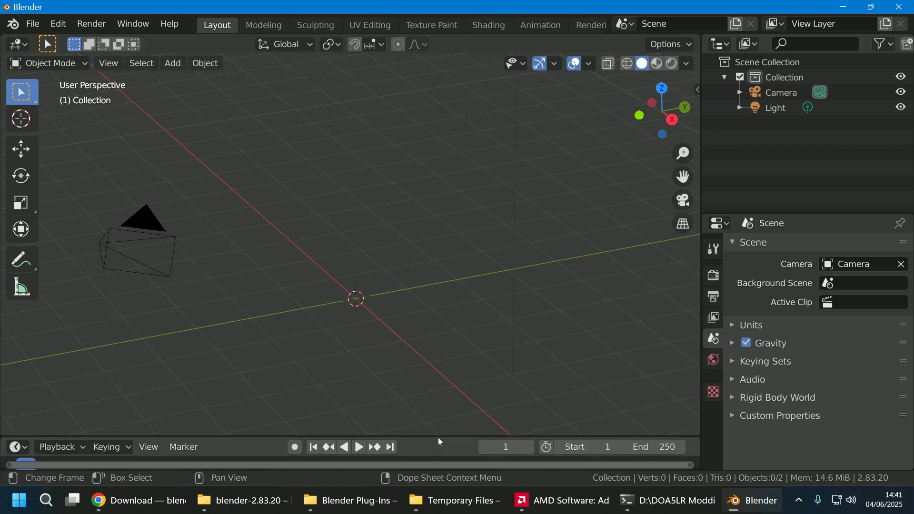
drag(438, 435, 438, 450)
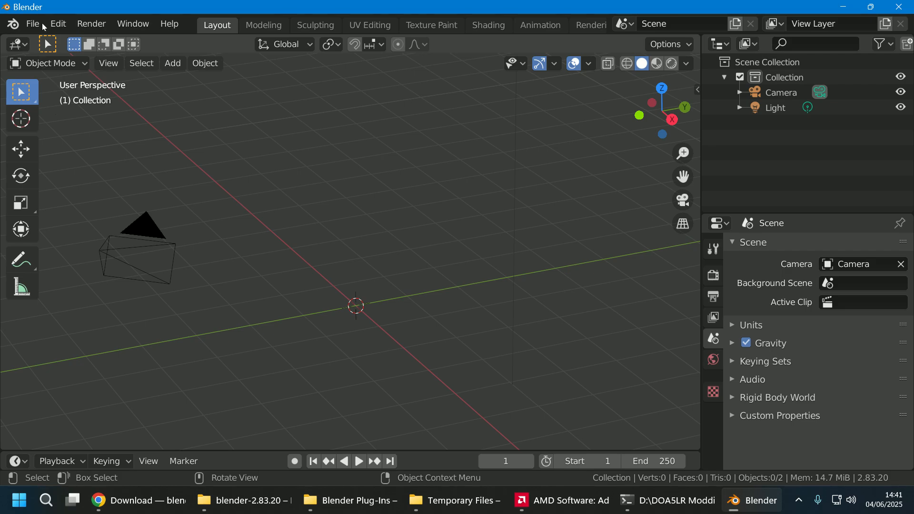
- Display the Add-ons section of the Blender preferences
click(44, 27)
mouse_move(58, 24)
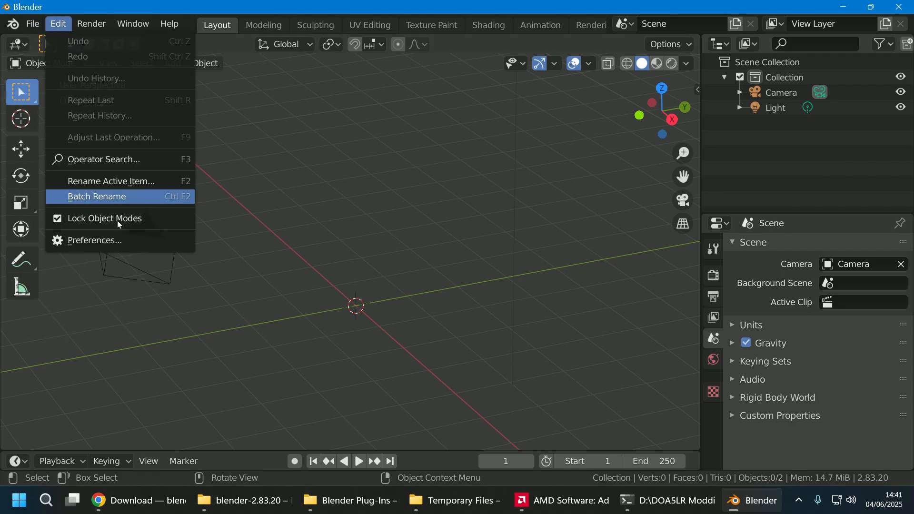
click(93, 238)
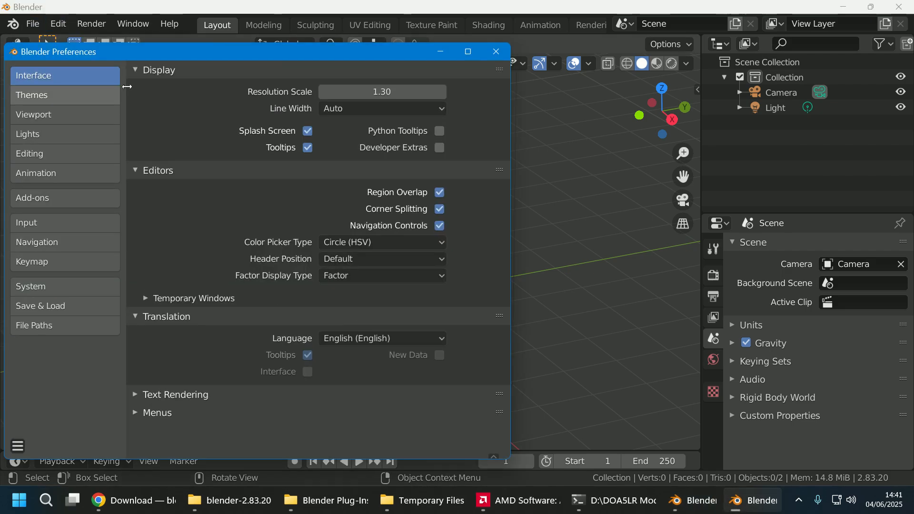
drag(159, 54, 242, 60)
click(148, 206)
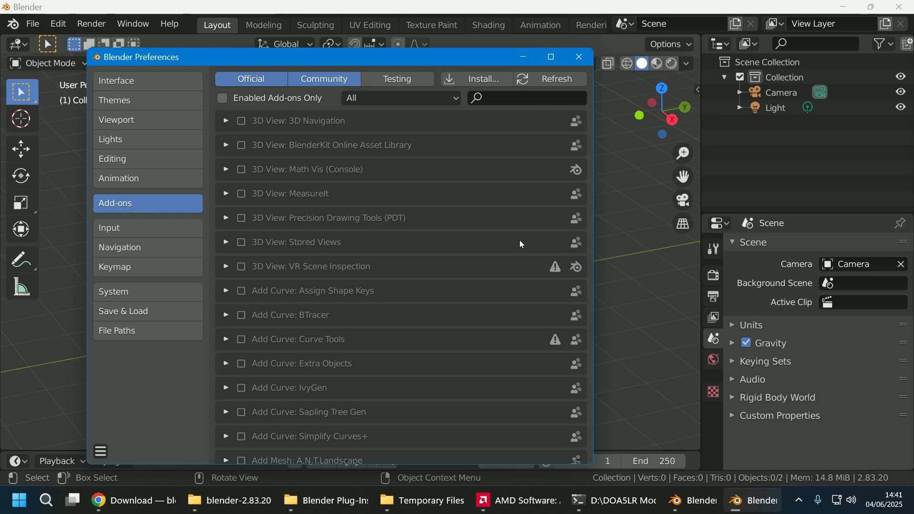
- Switch to Chrome and look through the DOA5 LR modding tutorials journal on DeviantArt down to its modding tool links
mouse_move(305, 512)
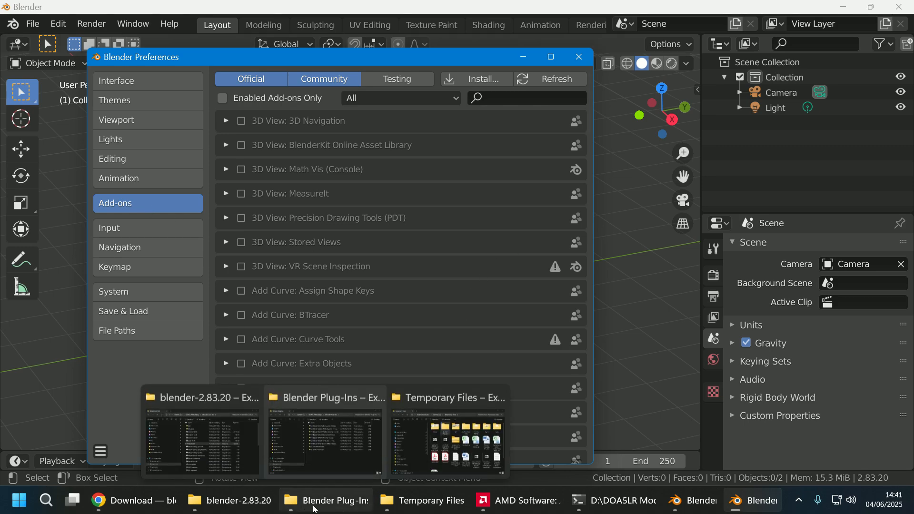
click(117, 501)
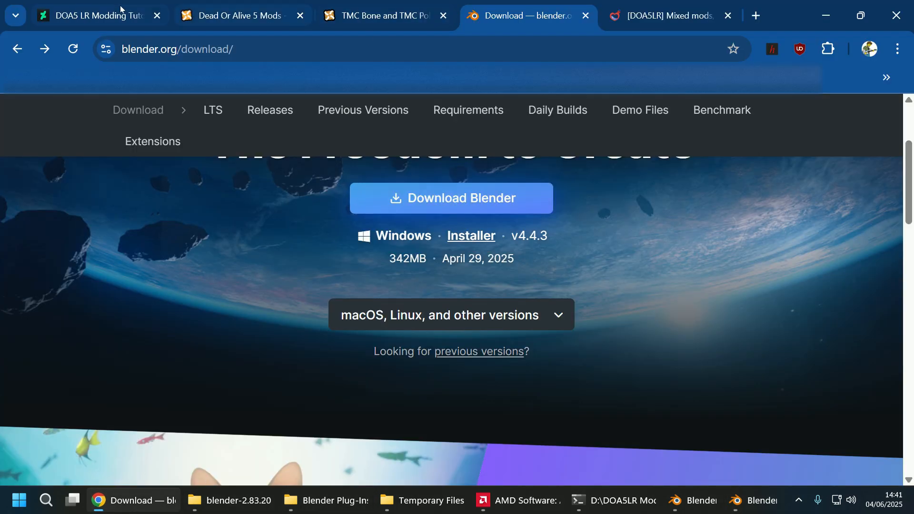
click(120, 13)
scroll(366, 357, up, 8)
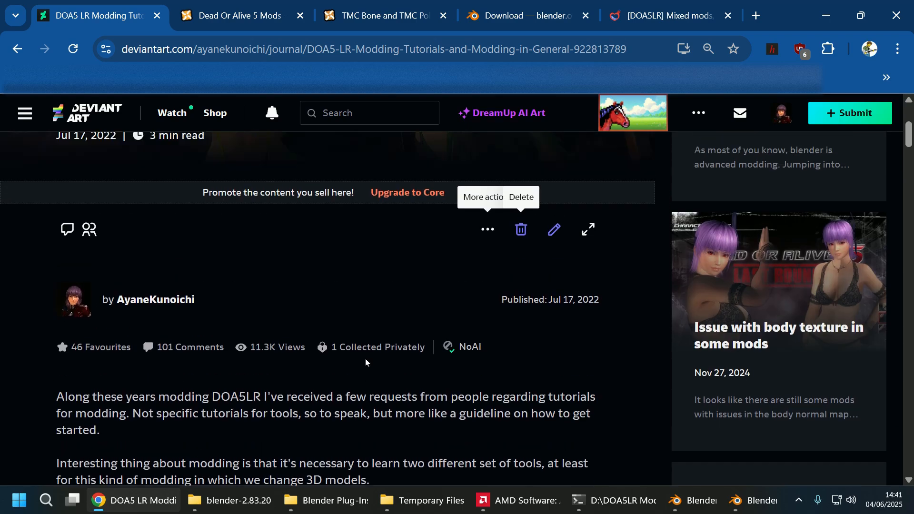
scroll(366, 357, down, 15)
scroll(365, 358, down, 5)
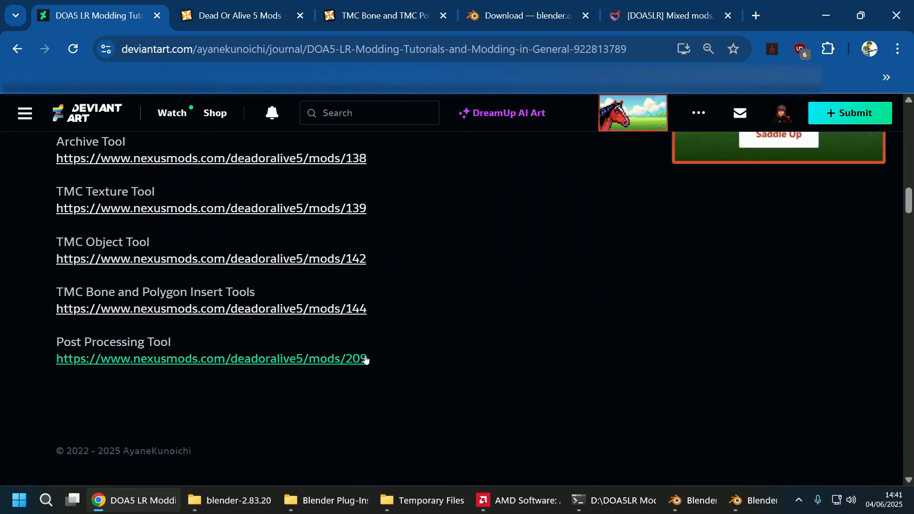
- Return to the top of the tutorials journal, and examine the Dead Or Alive 5 Utilities mods listed on Nexus Mods
scroll(366, 358, up, 14)
scroll(365, 358, up, 2)
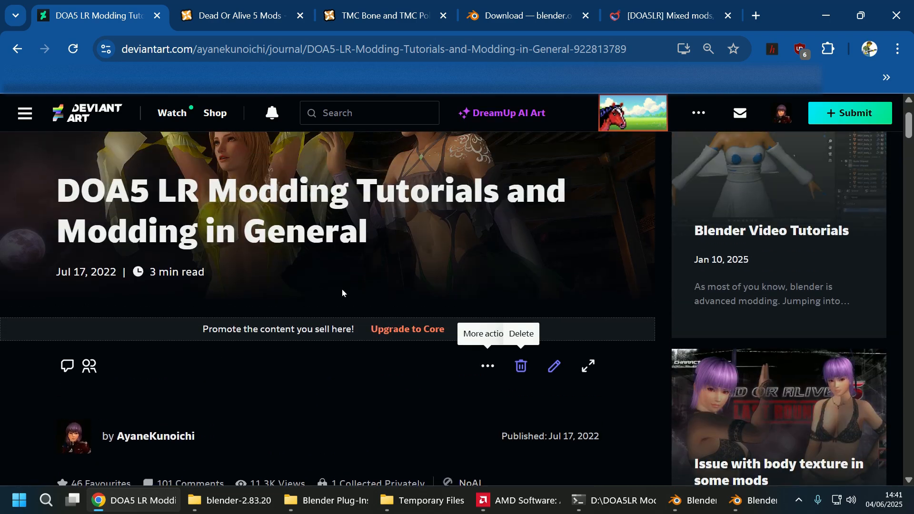
click(257, 16)
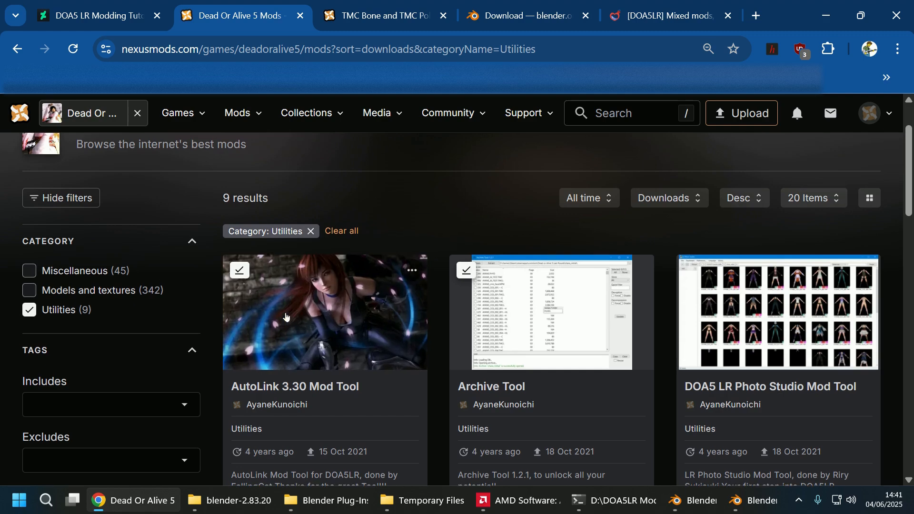
scroll(265, 301, up, 2)
scroll(267, 273, down, 2)
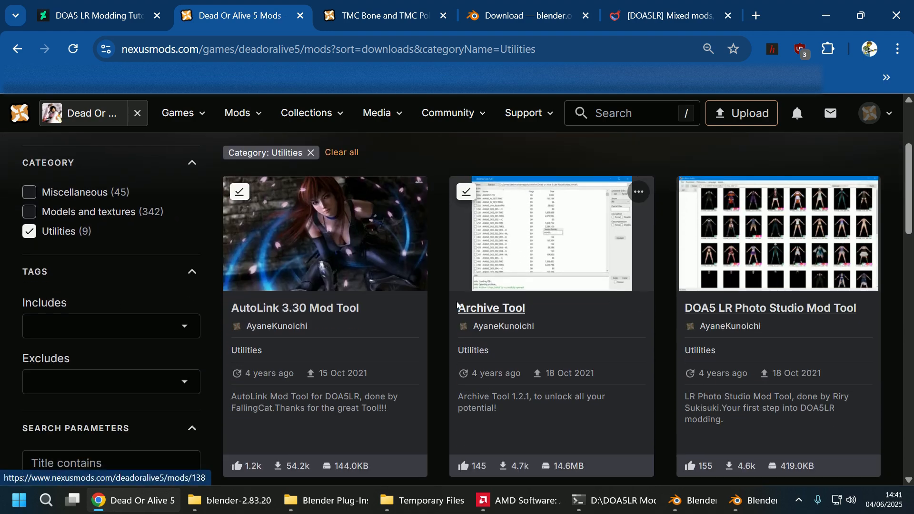
scroll(668, 284, down, 2)
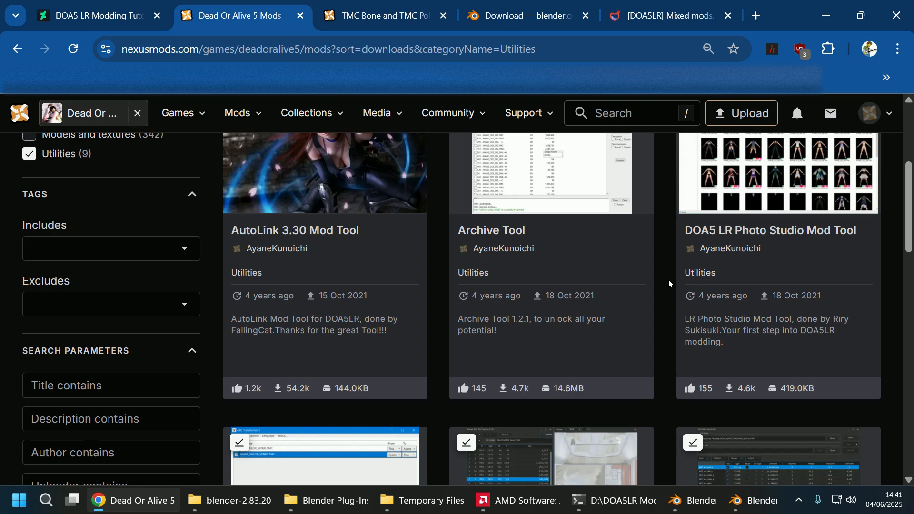
scroll(694, 292, down, 8)
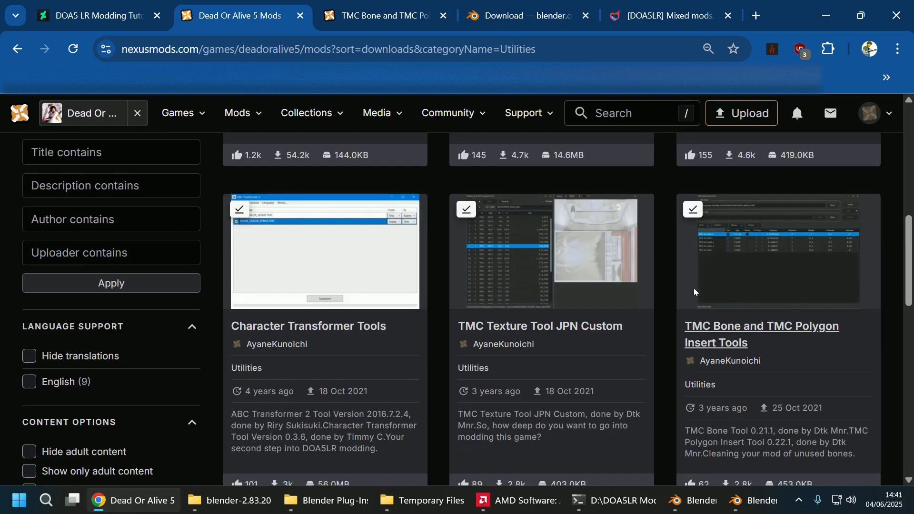
scroll(694, 291, down, 4)
scroll(693, 287, up, 10)
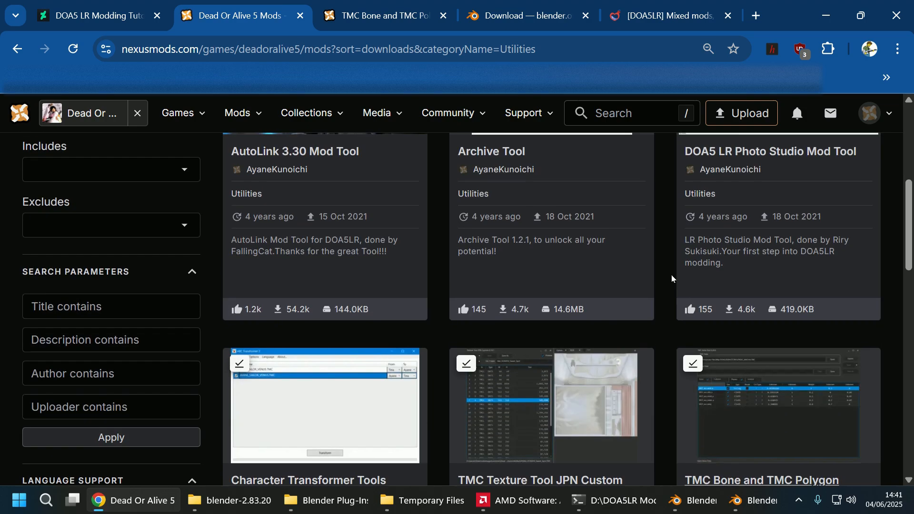
- Preview the contents of the blender 2.8 TMC plugins file on the TMC Bone and TMC Polygon Insert Tools page
click(387, 24)
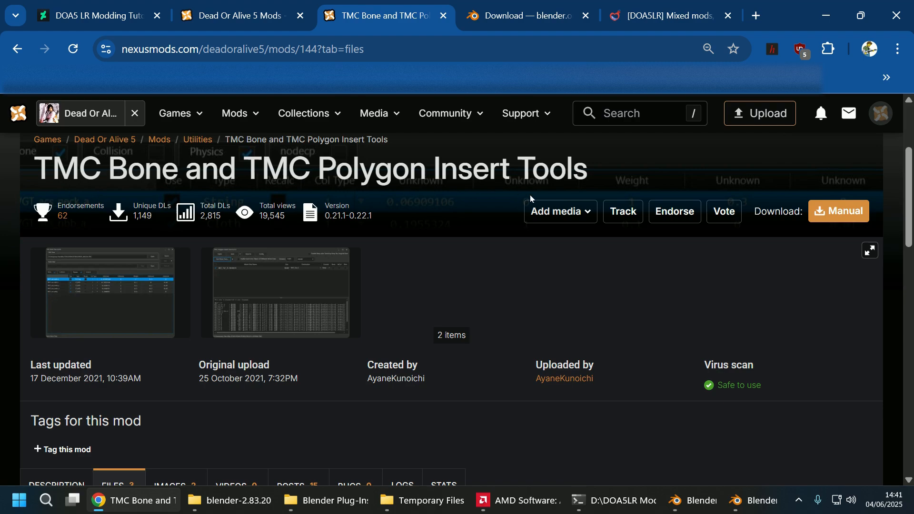
scroll(534, 227, down, 6)
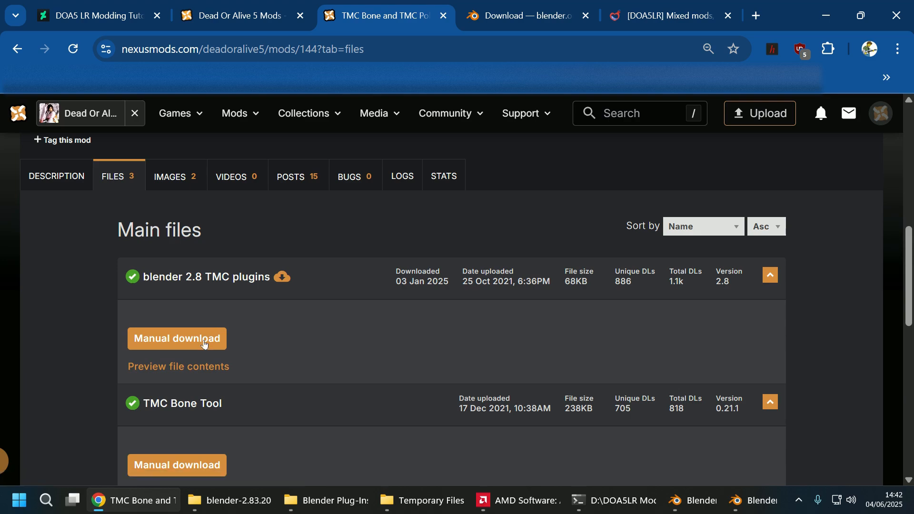
click(195, 366)
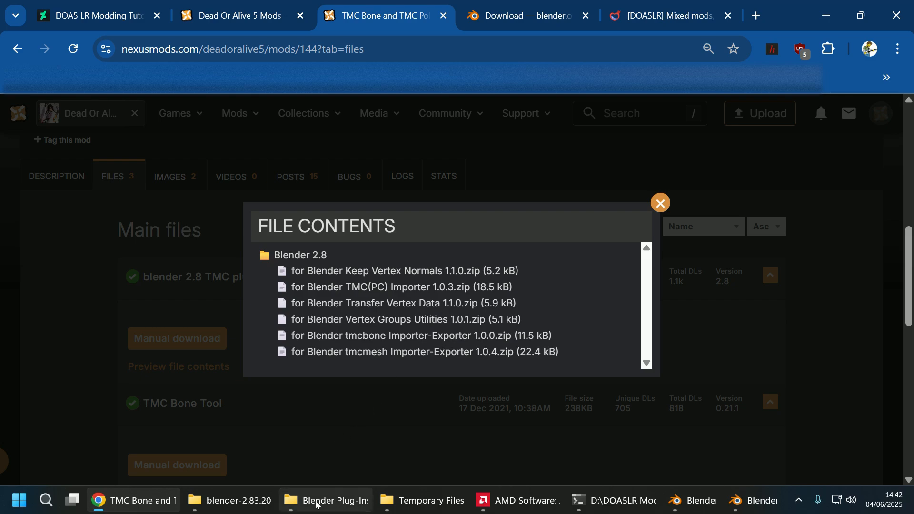
- Switch to File Explorer, open the Blender Plug-Ins folder inside DOA5LR Modding, and compare its zip files with the download's previewed contents
mouse_move(316, 504)
click(205, 419)
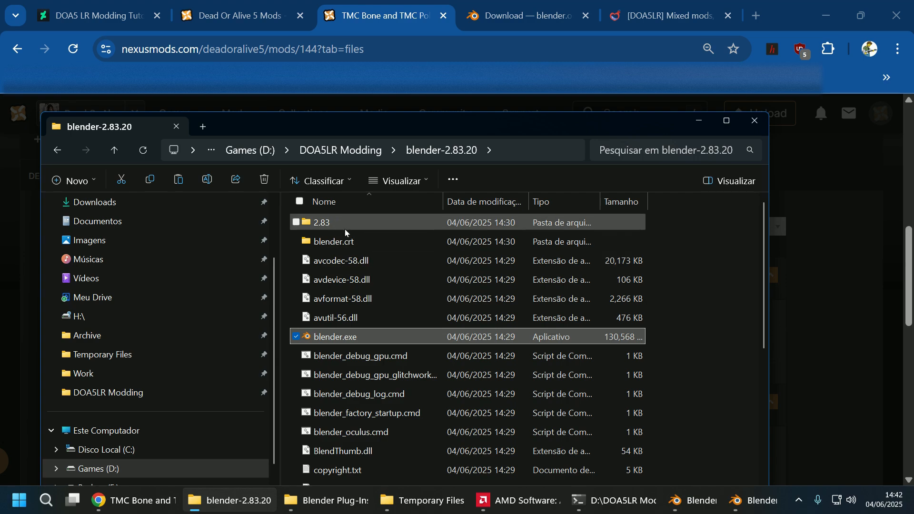
click(352, 152)
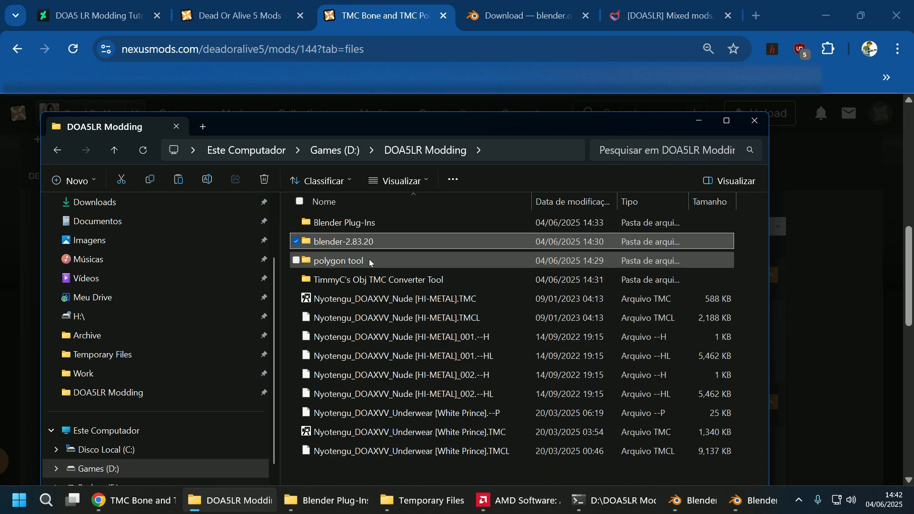
double_click(360, 227)
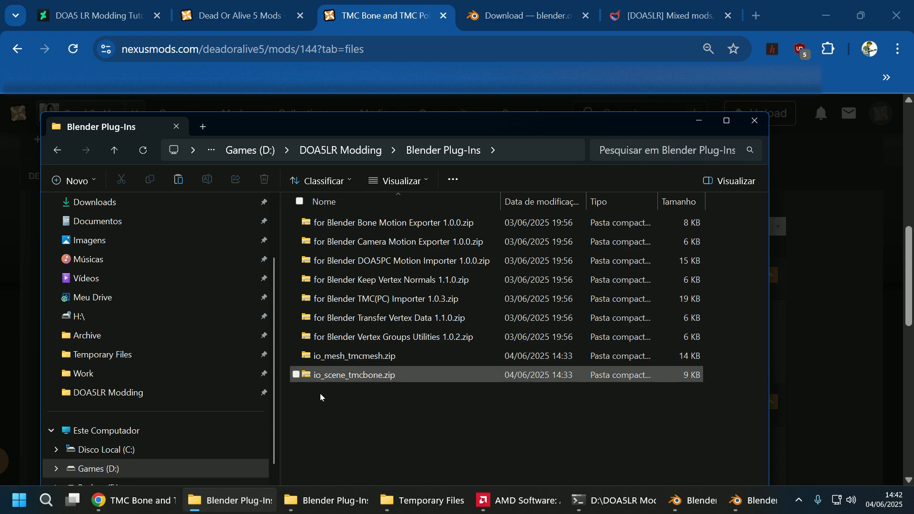
click(155, 505)
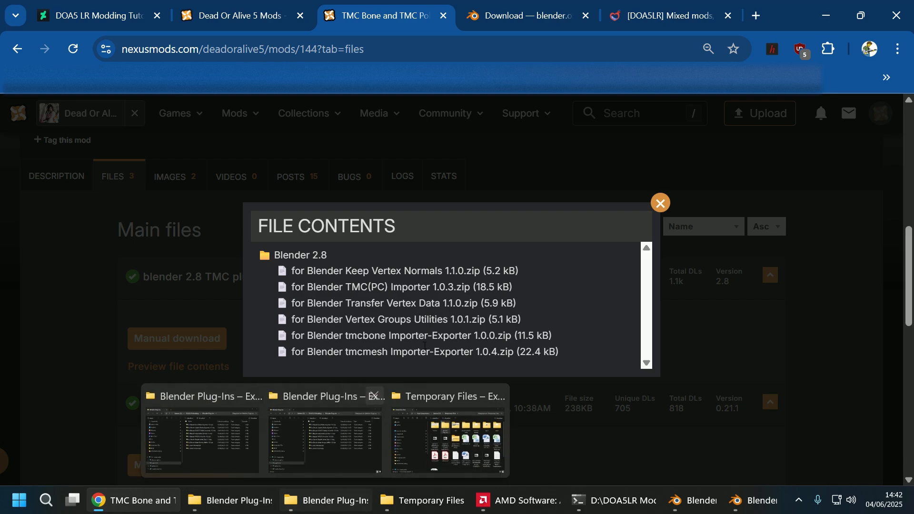
click(240, 502)
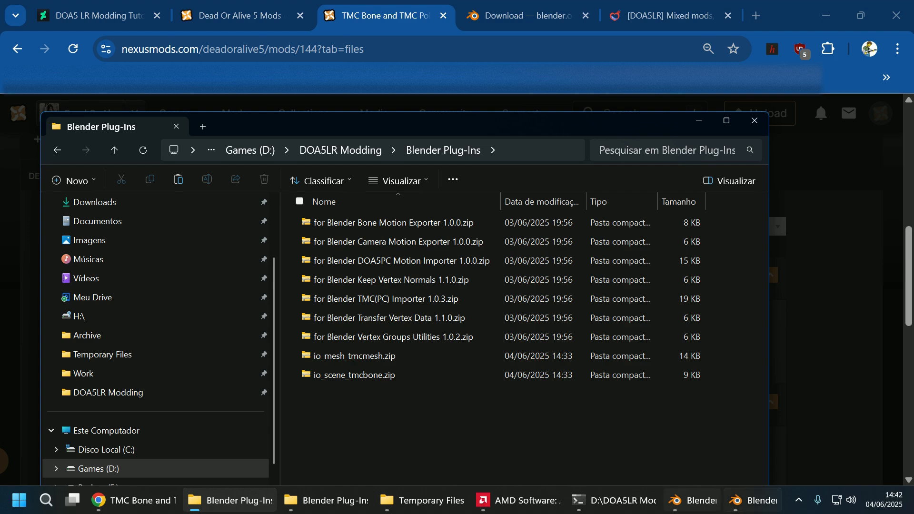
- Switch to Blender, close its preferences window and reopen the preferences over the main window
click(758, 507)
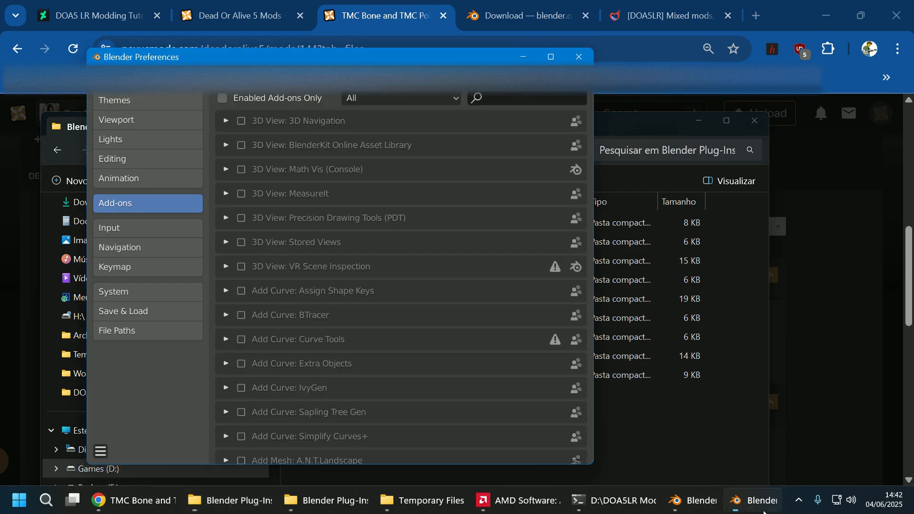
click(698, 433)
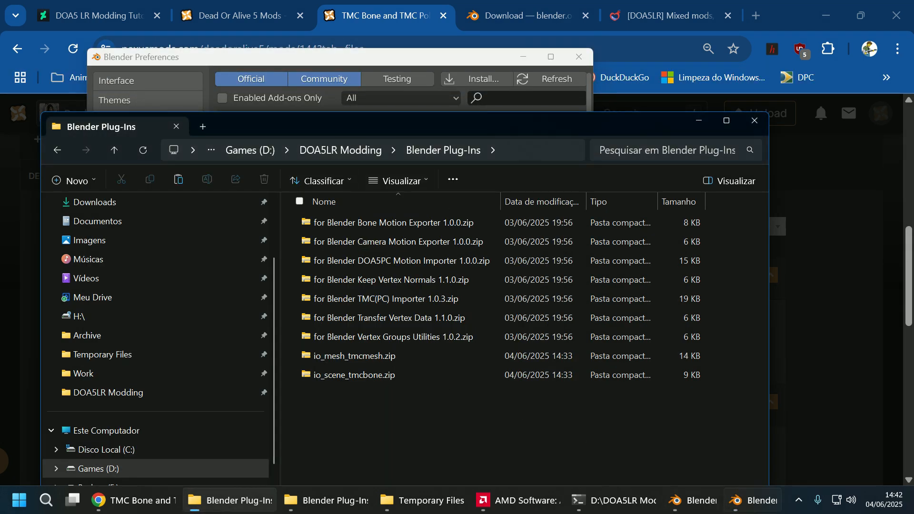
click(752, 507)
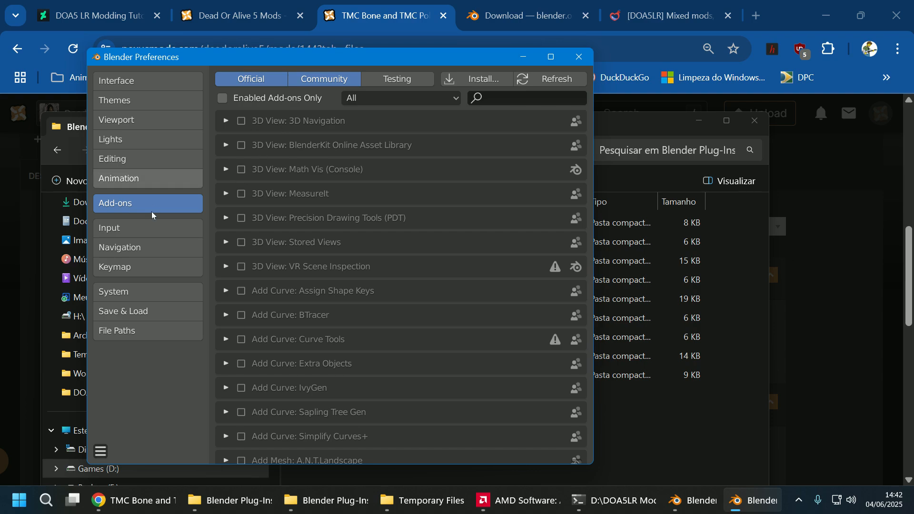
click(671, 499)
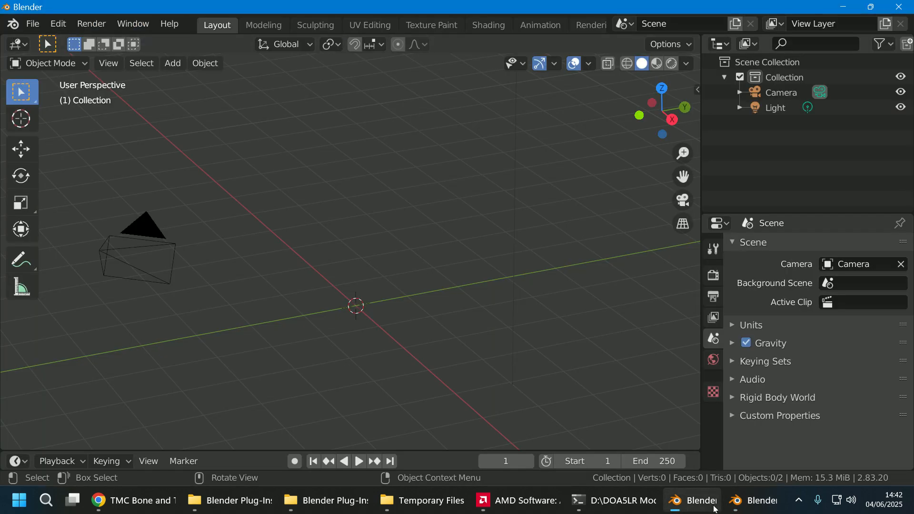
click(738, 498)
click(581, 59)
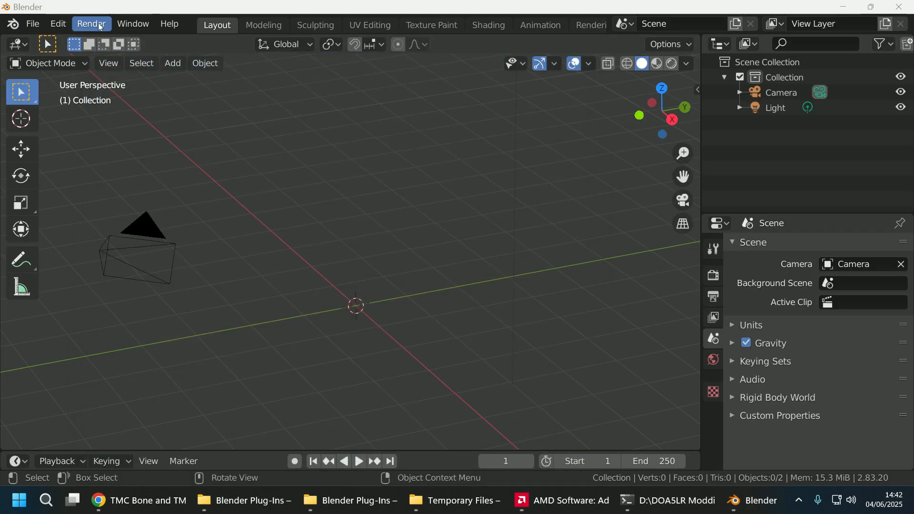
click(58, 24)
click(123, 239)
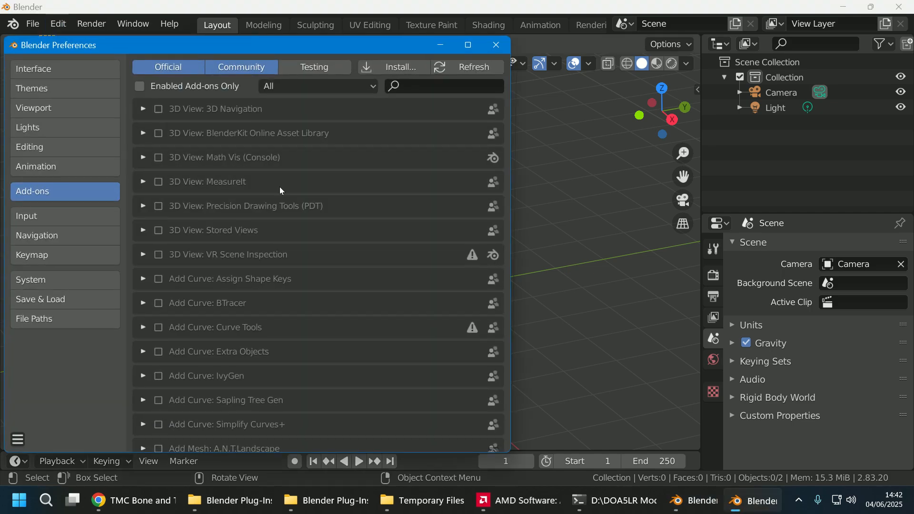
- Install the add-on "for Blender Bone Motion Exporter 1.0.0.zip" from D:\DOA5LR Modding\Blender Plug-Ins and enable it
click(400, 67)
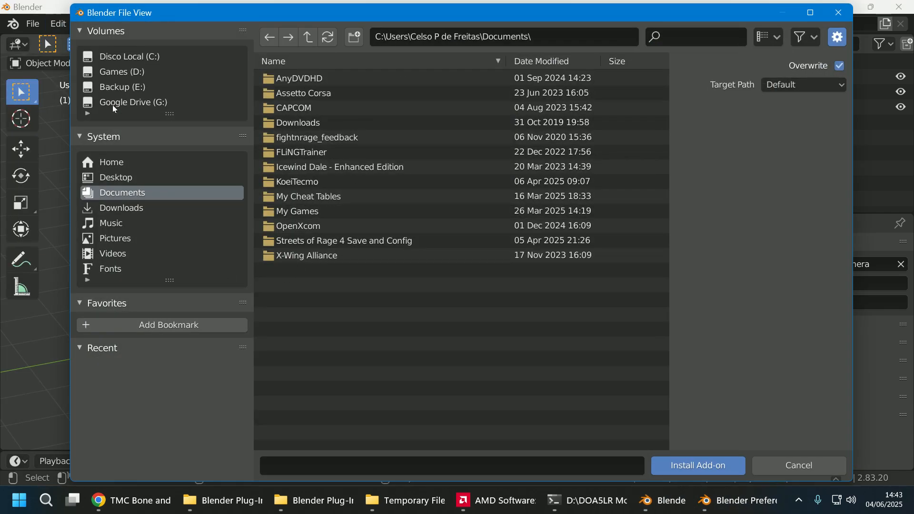
click(122, 76)
click(313, 80)
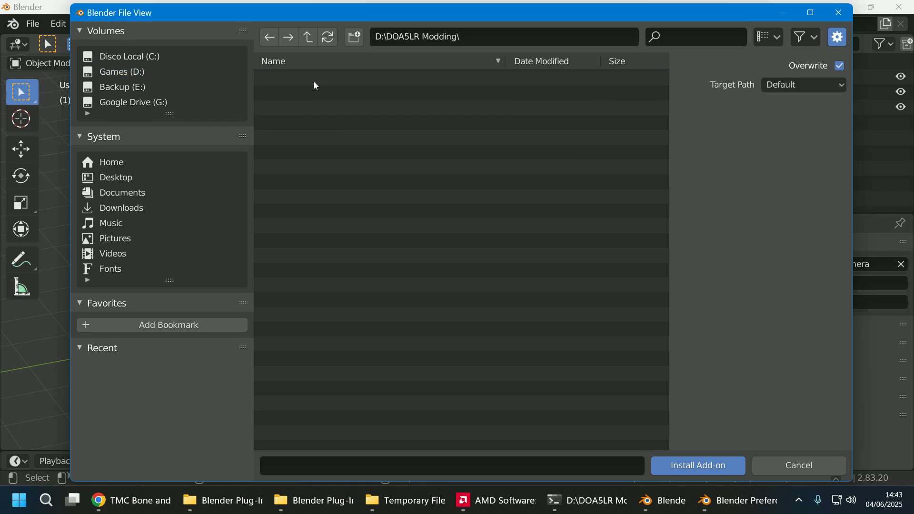
click(321, 83)
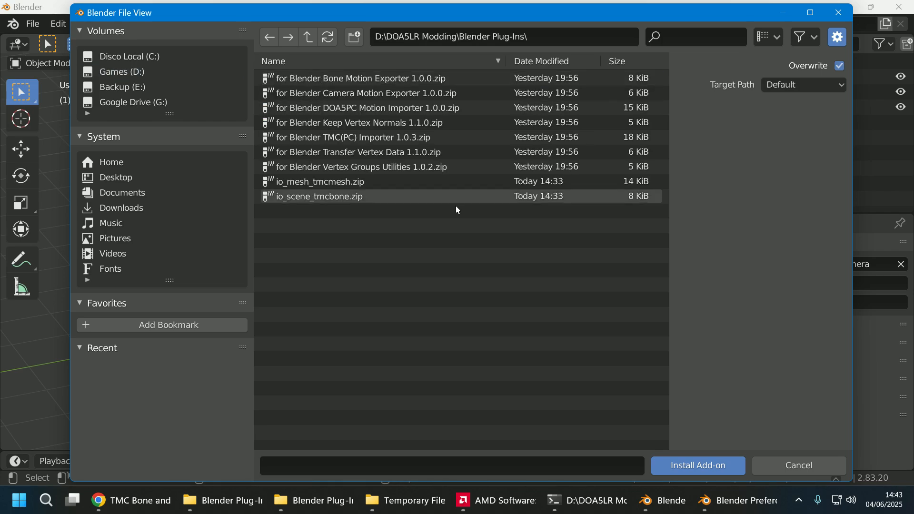
click(401, 79)
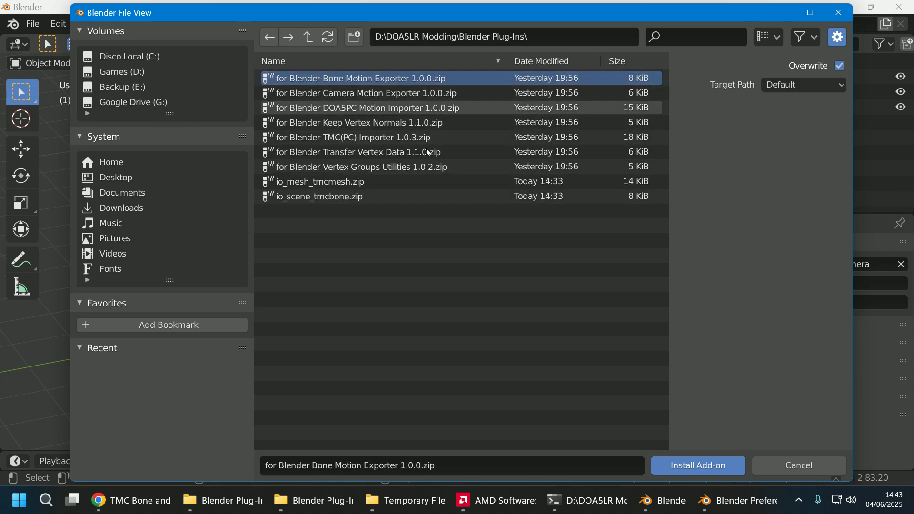
click(676, 466)
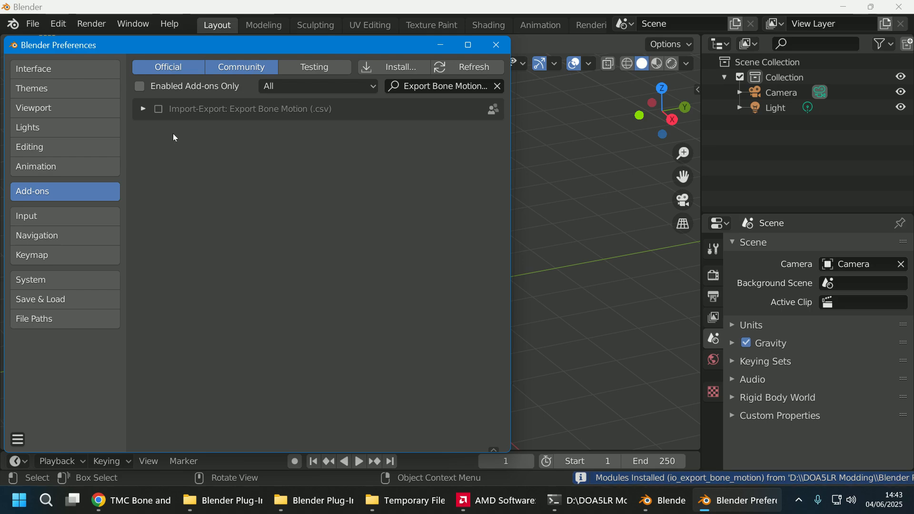
drag(337, 48, 401, 55)
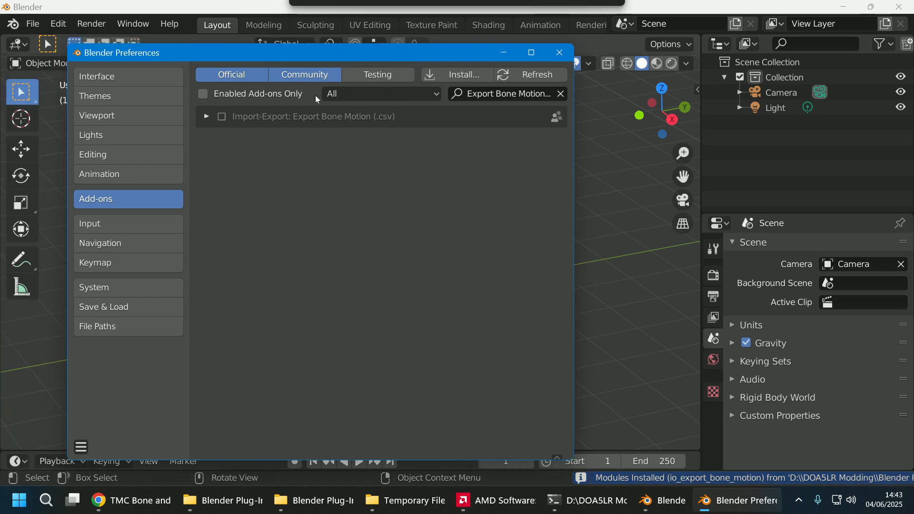
click(222, 117)
- Install the add-on "for Blender Camera Motion Exporter 1.0.0.zip" and enable Export Camera Motion (.csv)
click(442, 77)
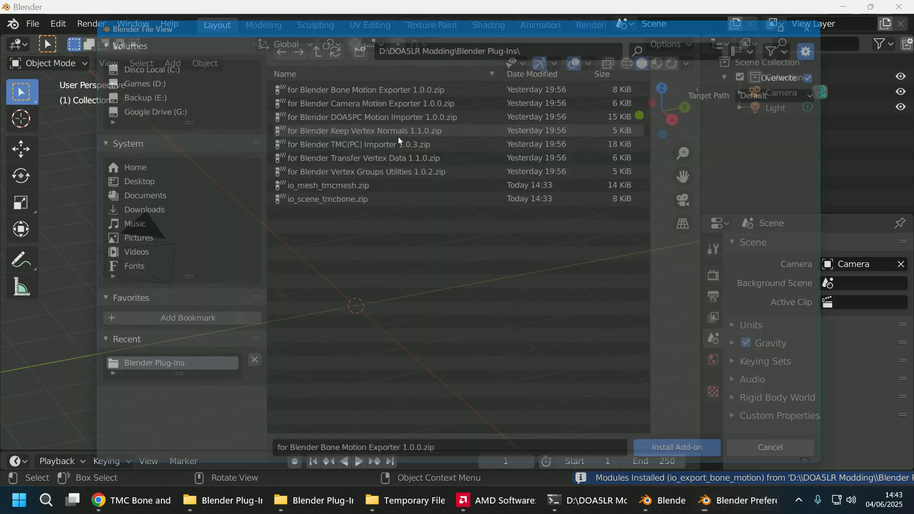
click(302, 94)
click(695, 465)
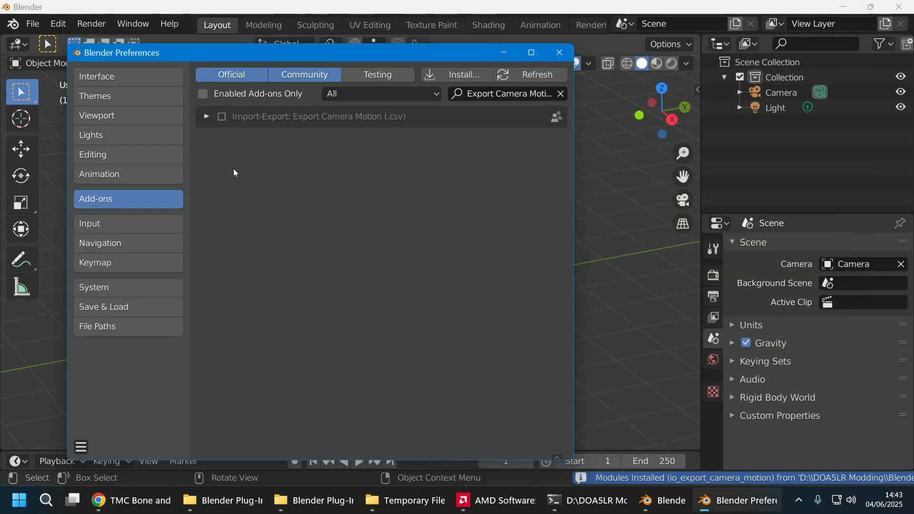
click(222, 117)
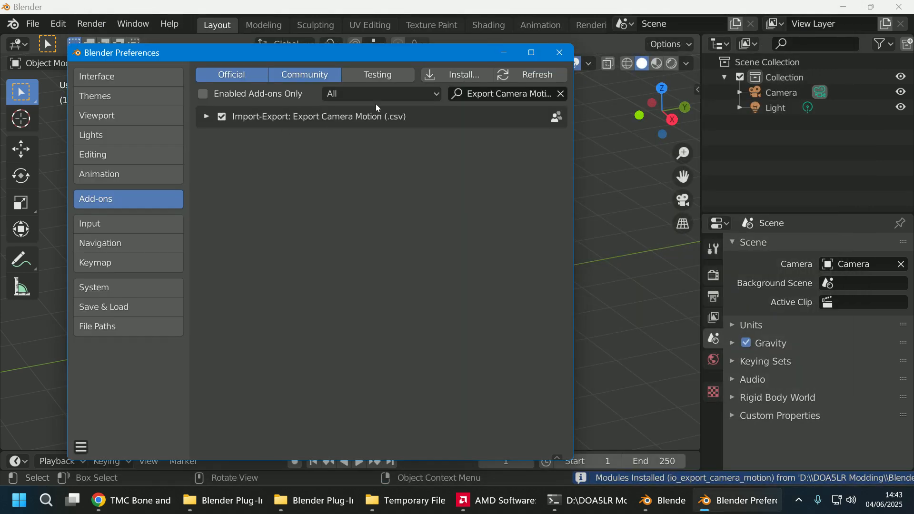
- Install the add-on "for Blender DOA5PC Motion Importer 1.0.0.zip" from the Blender Plug-Ins folder and enable it
click(452, 77)
click(301, 109)
click(697, 465)
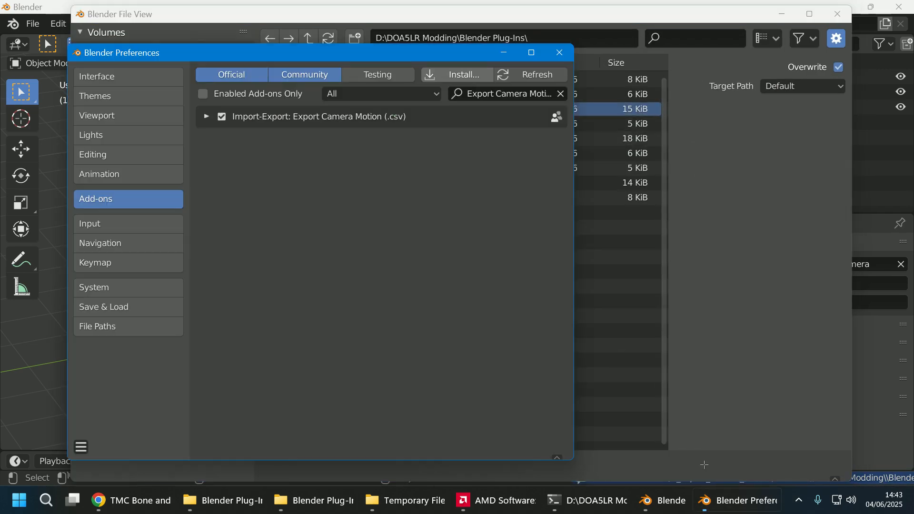
click(222, 117)
- Install the add-on "for Blender Keep Vertex Normals 1.1.0.zip" and enable Keep Vertex Normals
click(453, 78)
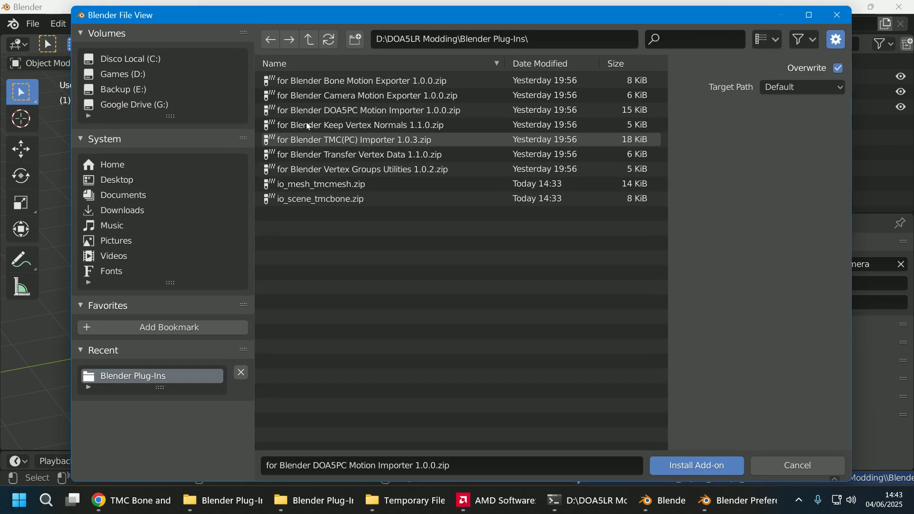
click(307, 122)
click(695, 465)
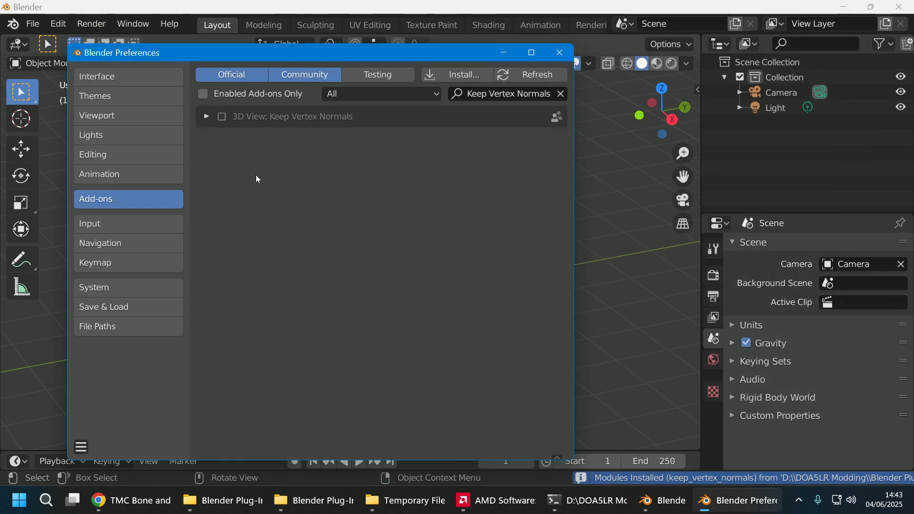
click(221, 116)
- Install the add-on "for Blender TMC(PC) Importer 1.0.3.zip" and enable Import TMC(PC) (.TMC)
click(452, 74)
click(317, 140)
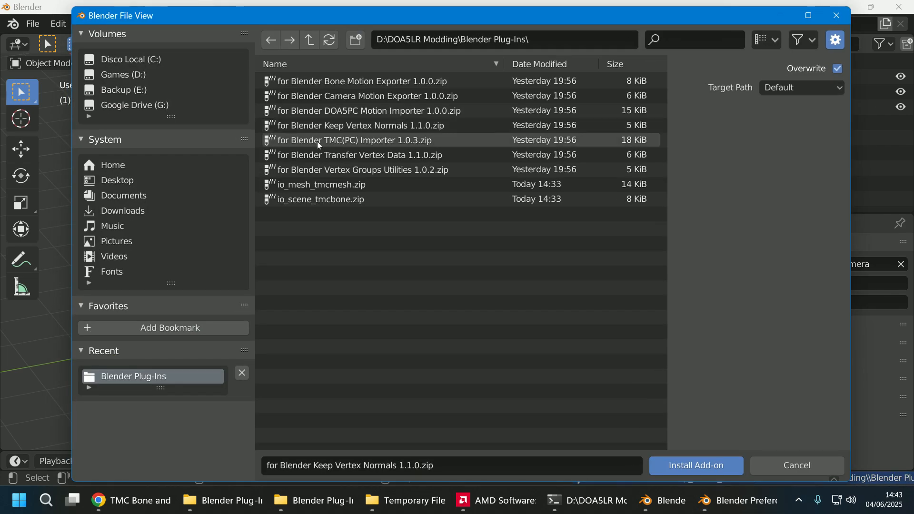
click(721, 469)
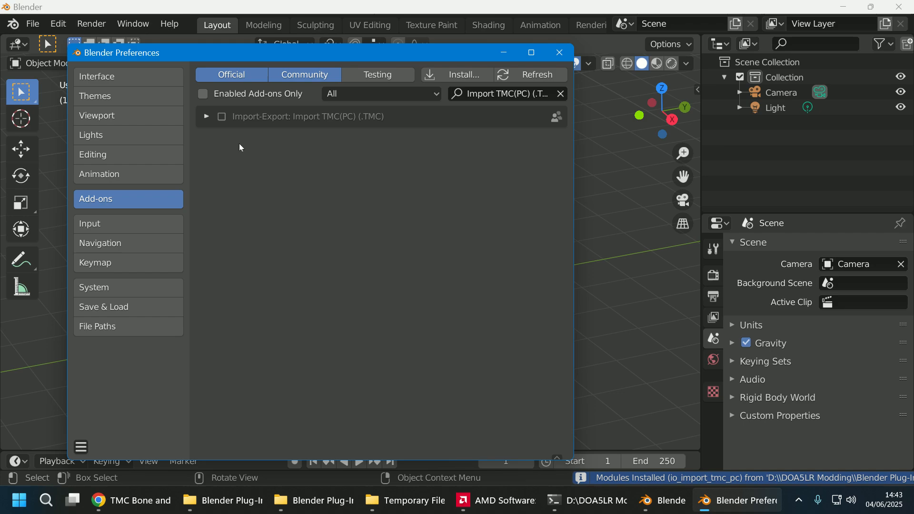
click(221, 117)
- Install the add-on "for Blender Transfer Vertex Data 1.1.0.zip" and enable Transfer Vertex Data
click(452, 74)
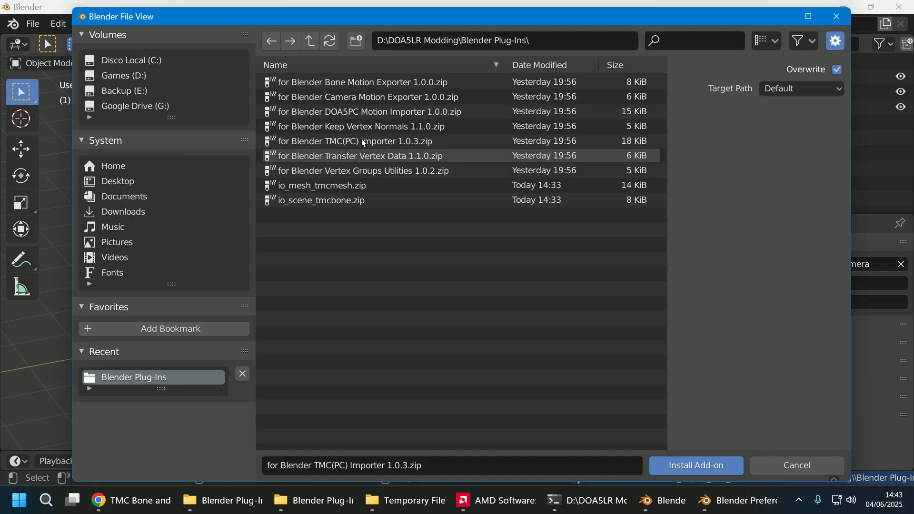
click(370, 155)
click(686, 464)
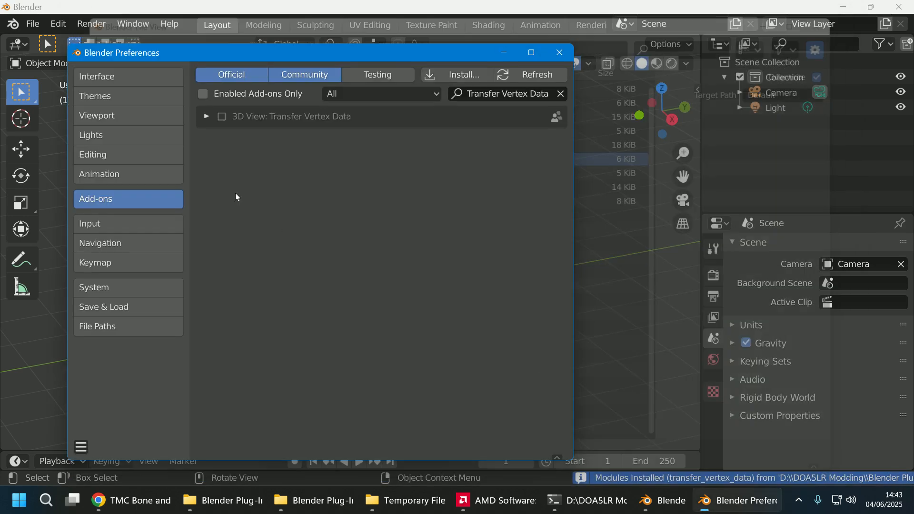
click(222, 116)
- Install the add-on "for Blender Vertex Groups Utilities 1.0.2.zip" and enable Vertex Groups Utilities
click(437, 77)
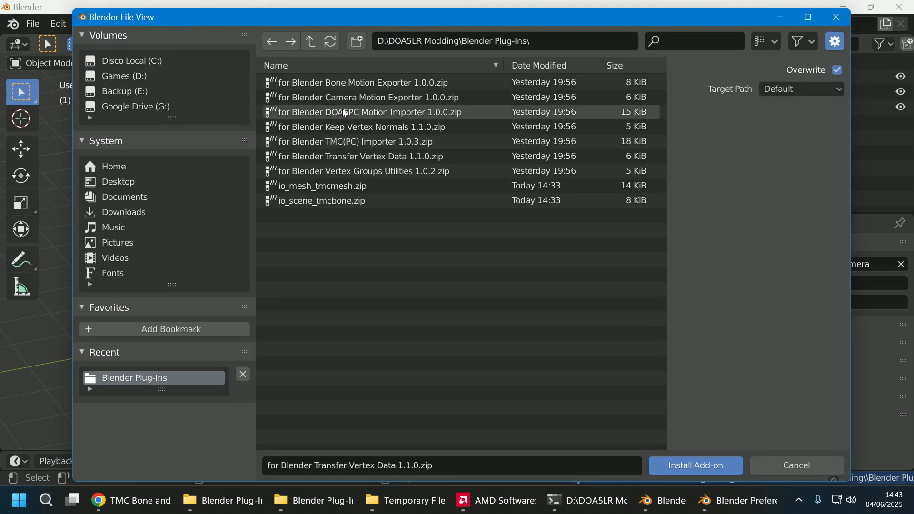
click(345, 167)
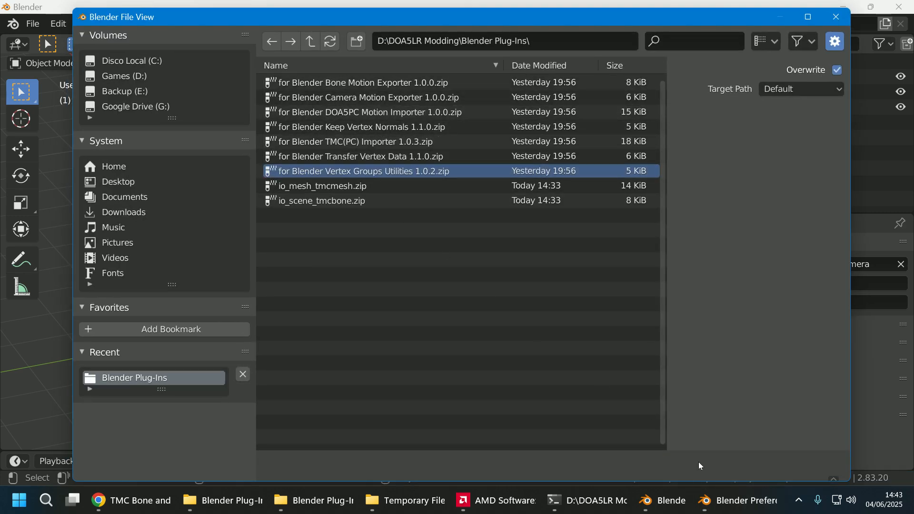
click(696, 464)
click(223, 117)
- Install the add-on "io_mesh_tmcmesh.zip" and enable Import-Export tmcmesh (.tmcmesh)
click(443, 76)
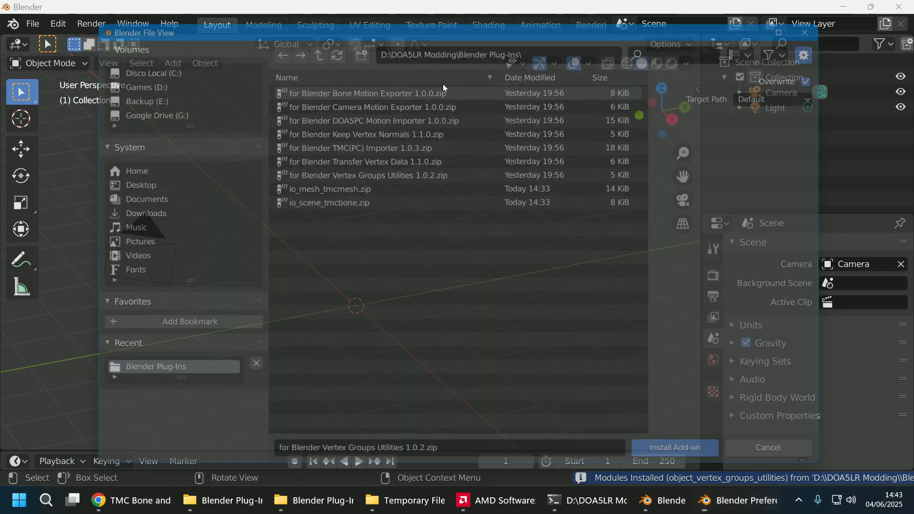
click(323, 185)
click(693, 464)
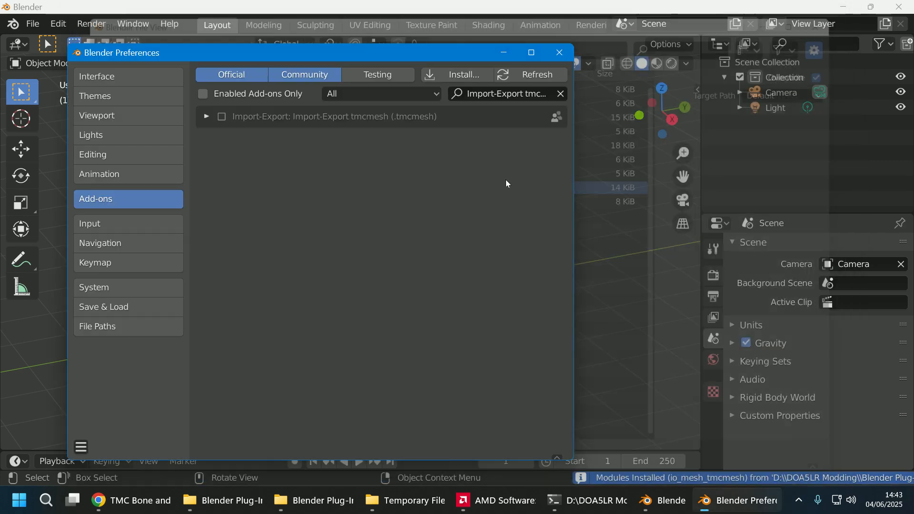
click(445, 77)
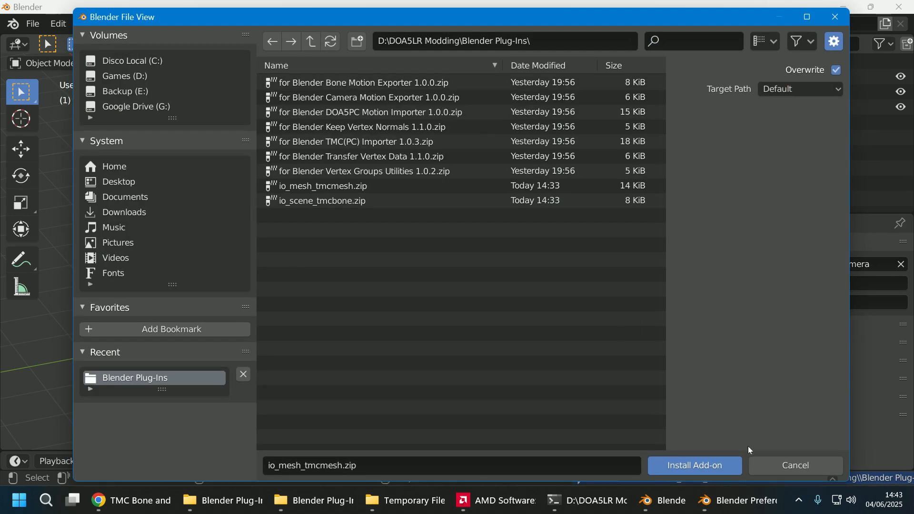
click(694, 465)
click(222, 117)
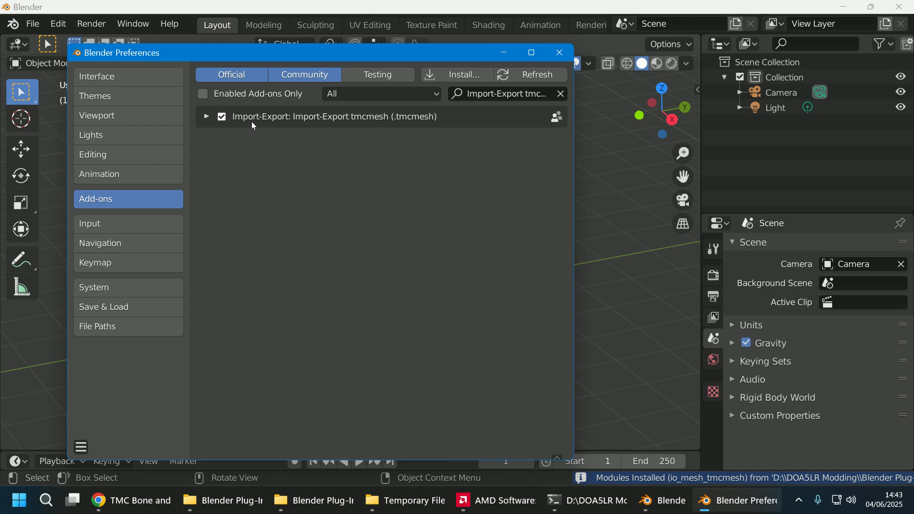
- Install the add-on "io_scene_tmcbone.zip" and enable Import-Export tmcbone (.tmcbone)
click(444, 76)
click(401, 202)
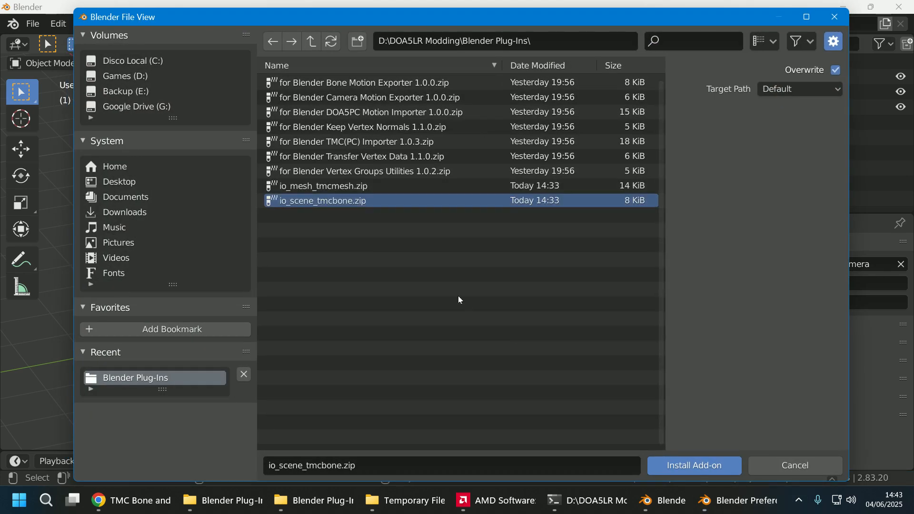
click(679, 462)
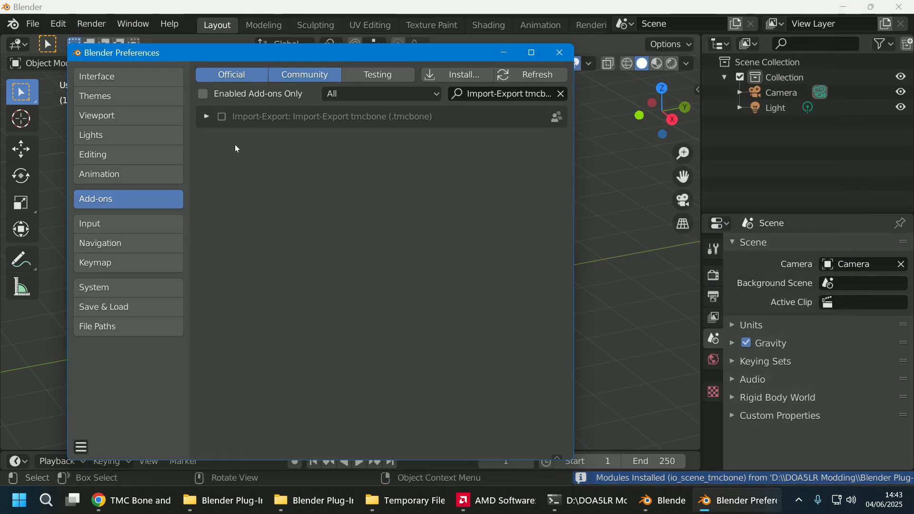
click(222, 117)
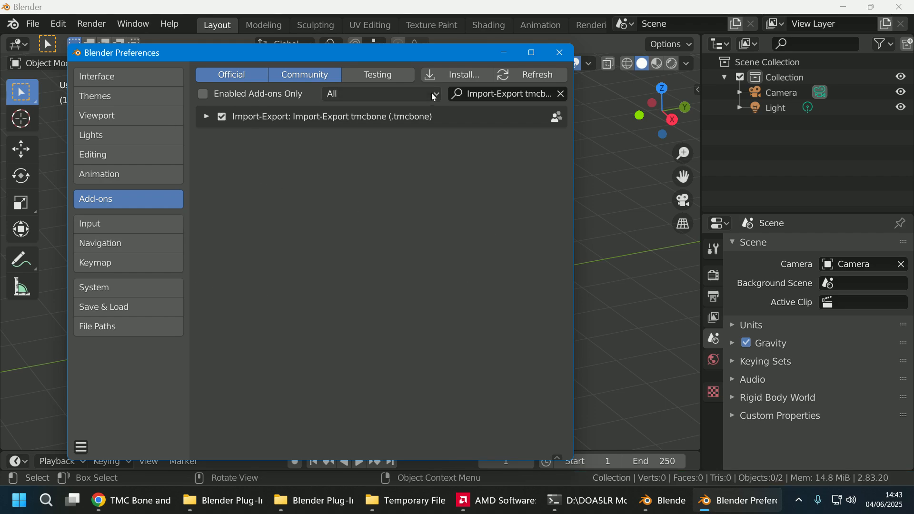
- Filter the add-ons to the User category with no search text to review them, and close the Preferences
click(333, 95)
click(304, 127)
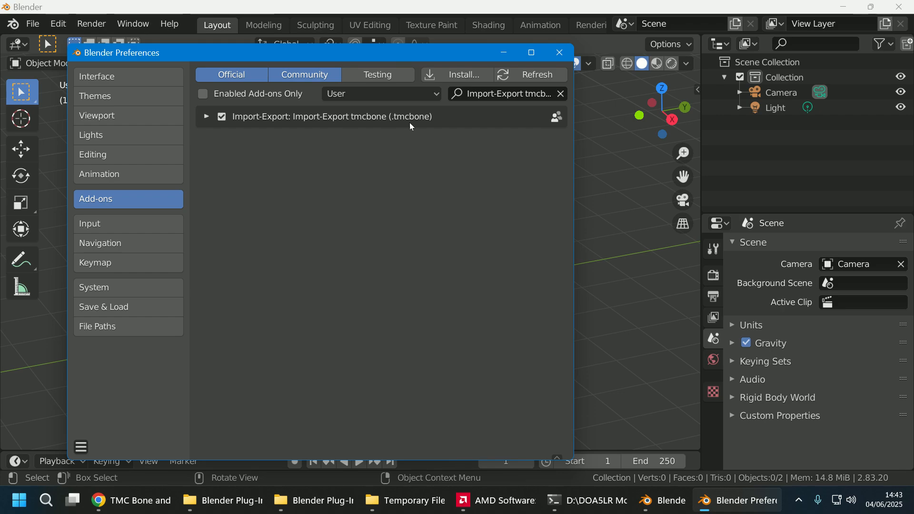
click(560, 96)
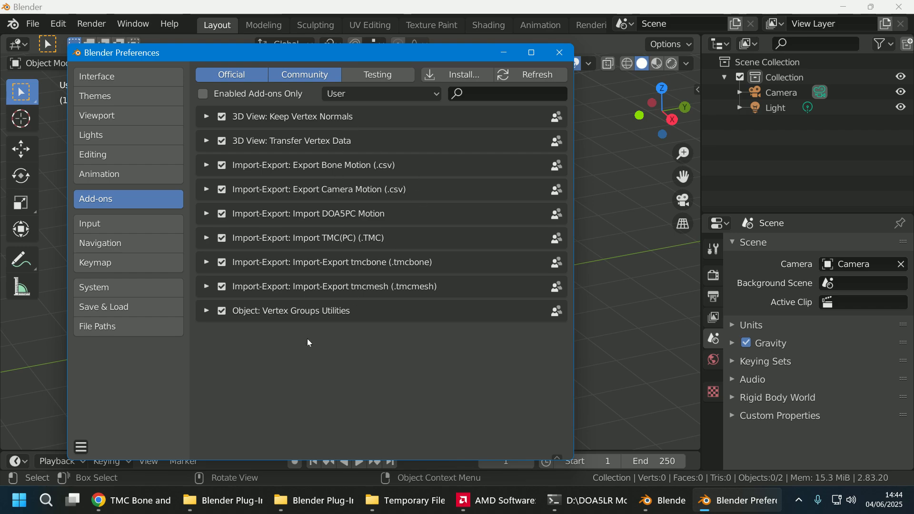
click(560, 53)
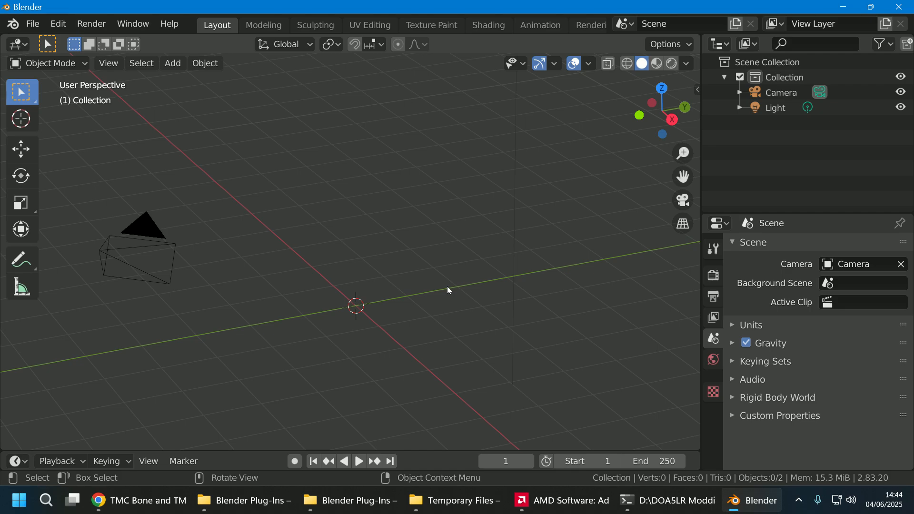
- Switch to Chrome, dismiss the plug-in file contents preview and examine the Nyotengu DOAXVV Underwear [White Prince] entry in the LoversLab topic
click(164, 508)
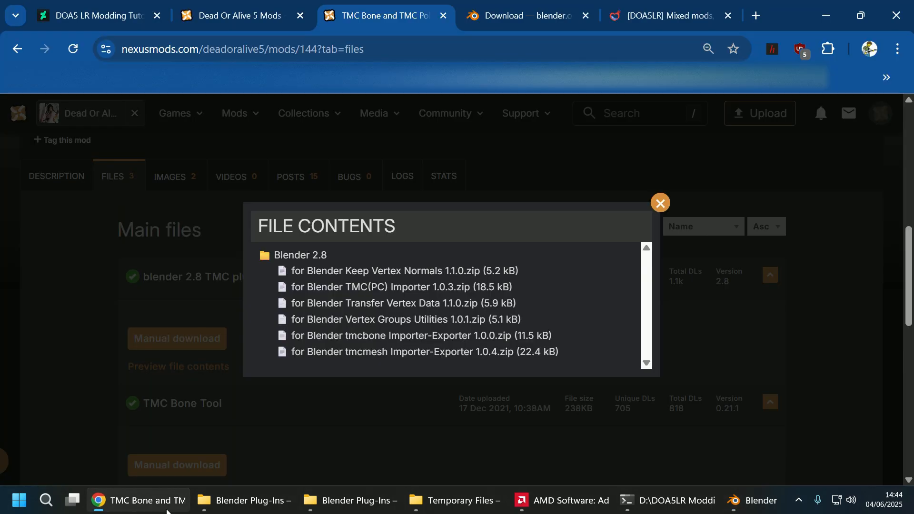
click(113, 269)
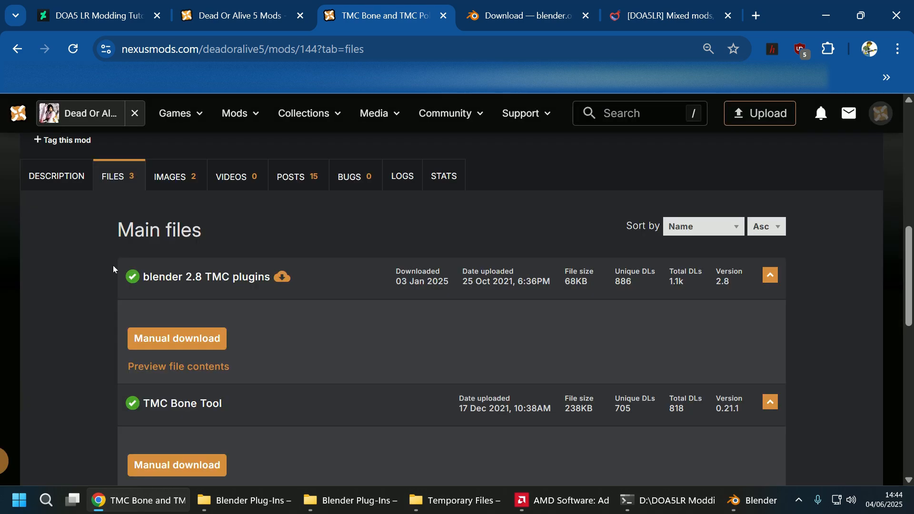
click(657, 16)
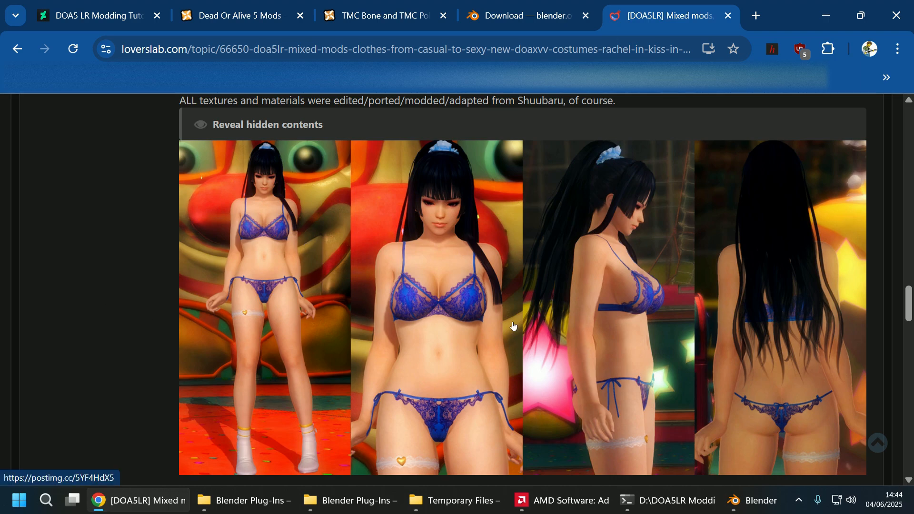
scroll(301, 387, down, 2)
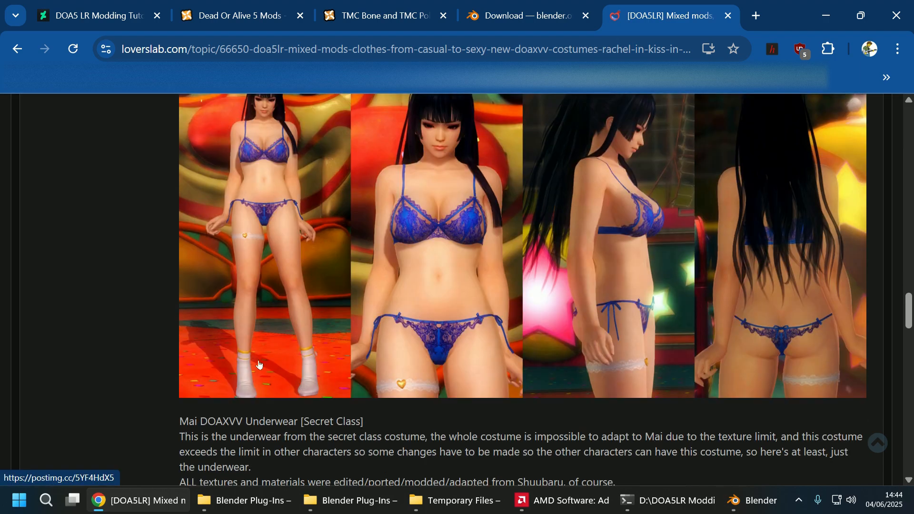
scroll(291, 377, down, 7)
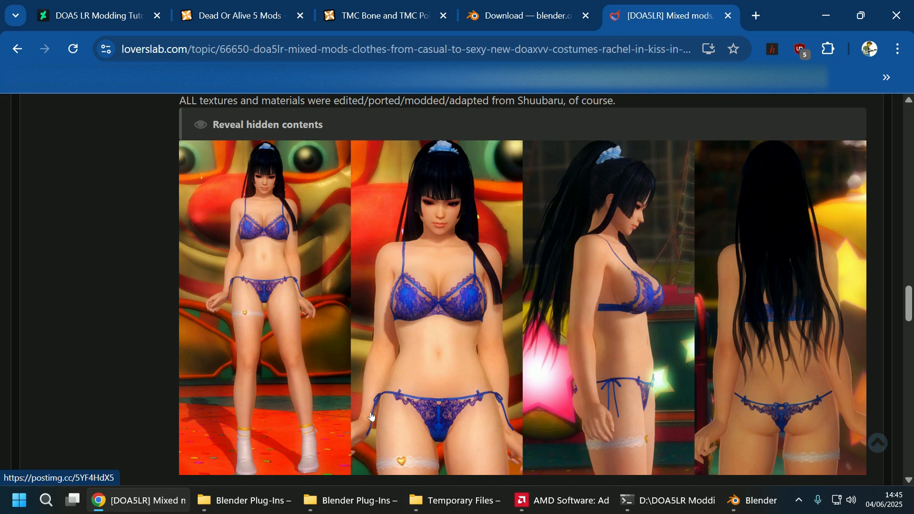
scroll(372, 416, up, 5)
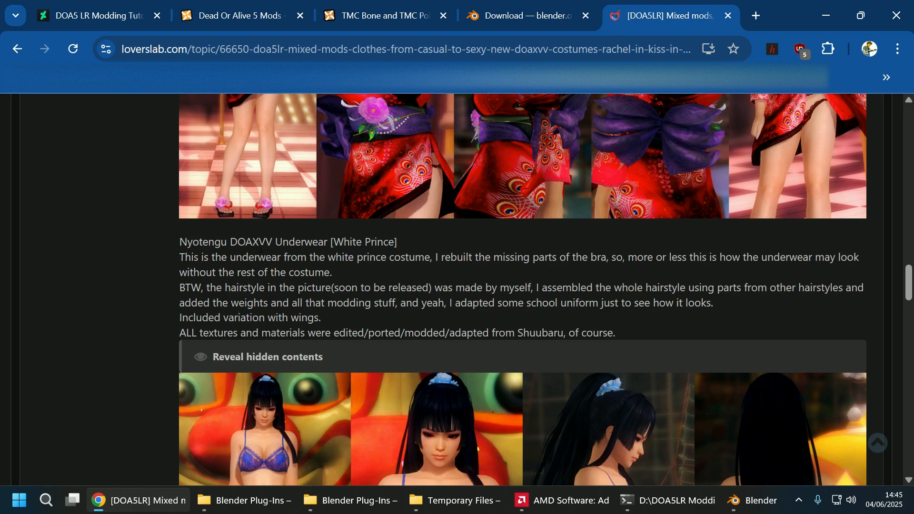
scroll(346, 269, down, 5)
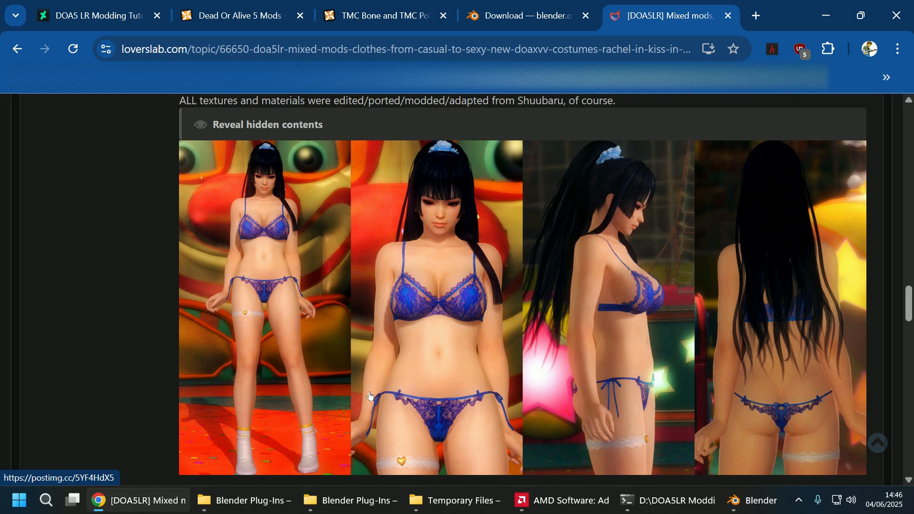
- Open "Nyotengu_DOAXVV_Underwear [White Prince].TMC" from the DOA5LR Modding folder in LR Photo Studio
click(272, 506)
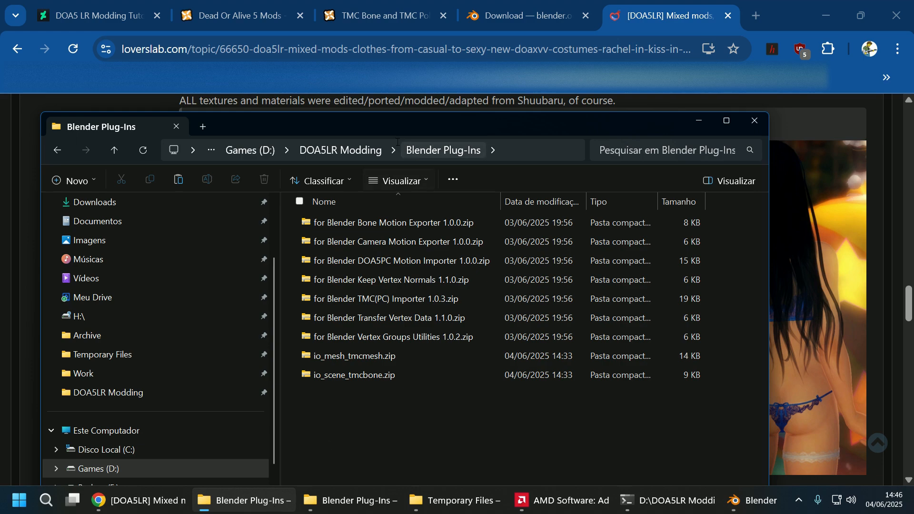
click(341, 150)
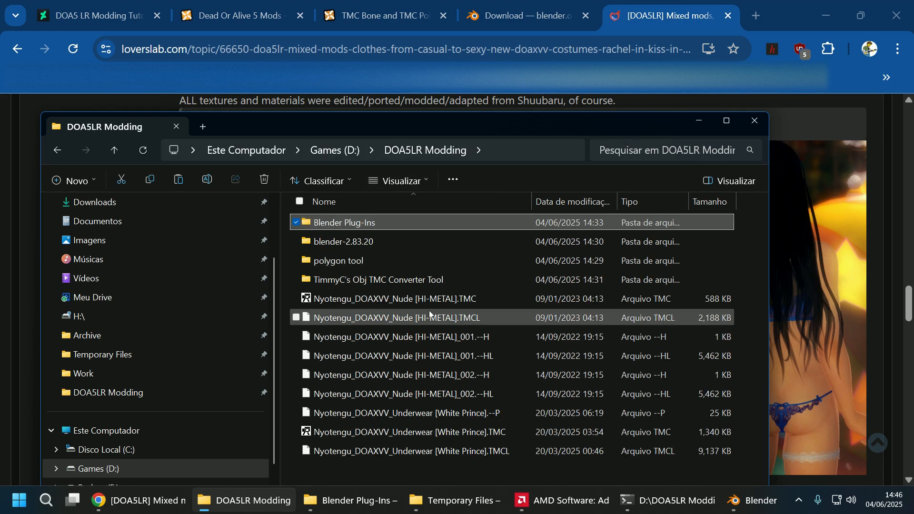
click(497, 436)
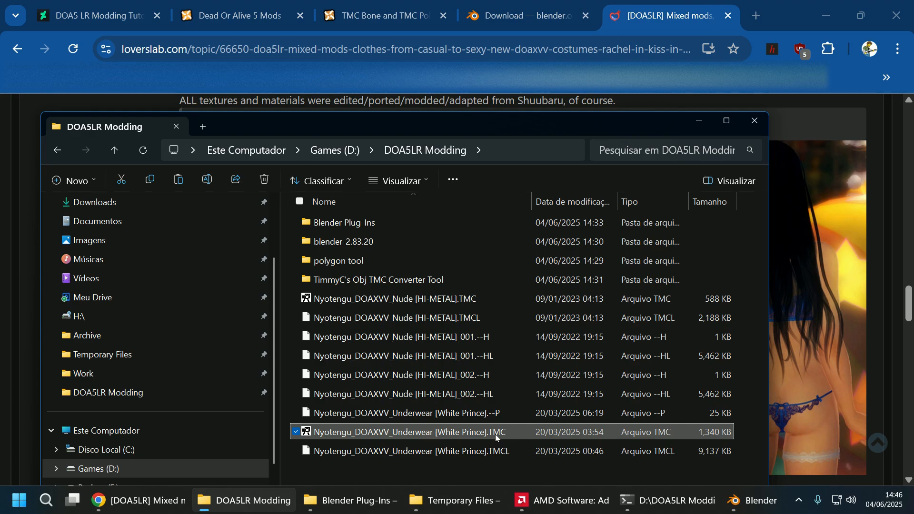
double_click(495, 437)
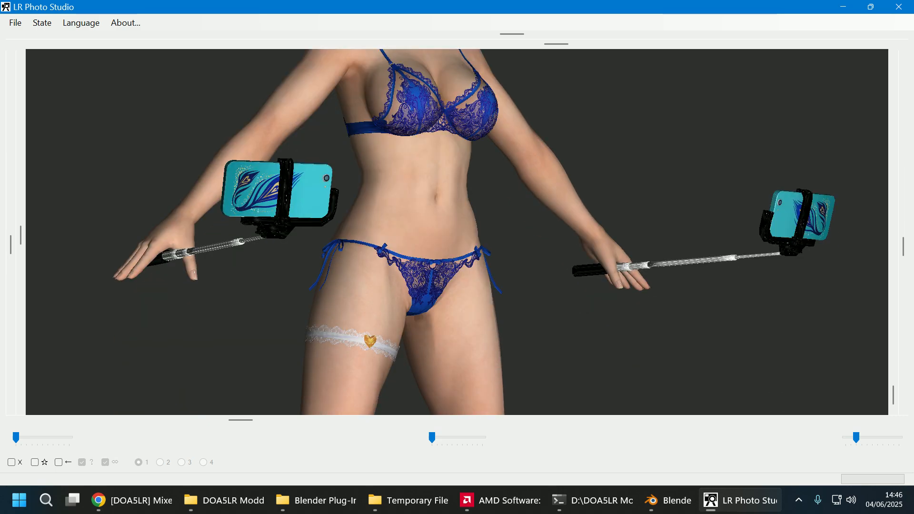
- Select the model's WGT_body_11 mesh at the thigh and open its texture viewer
click(344, 299)
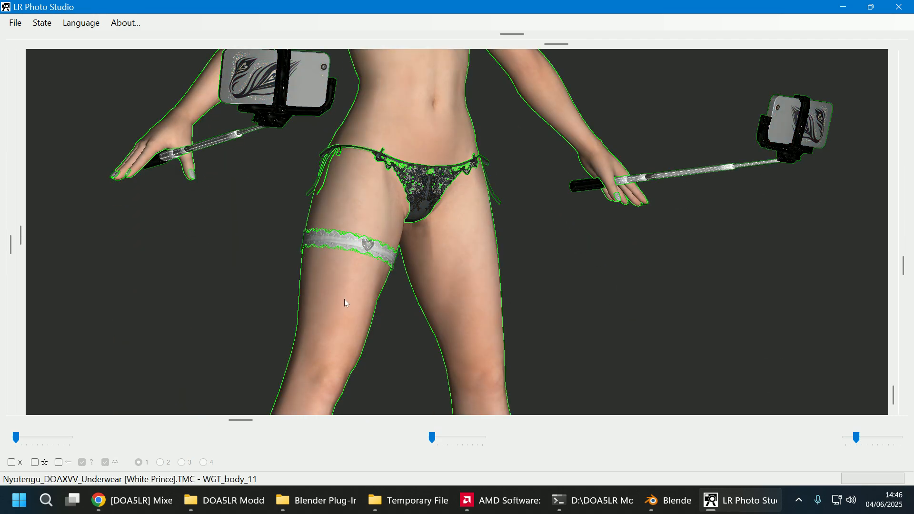
right_click(345, 300)
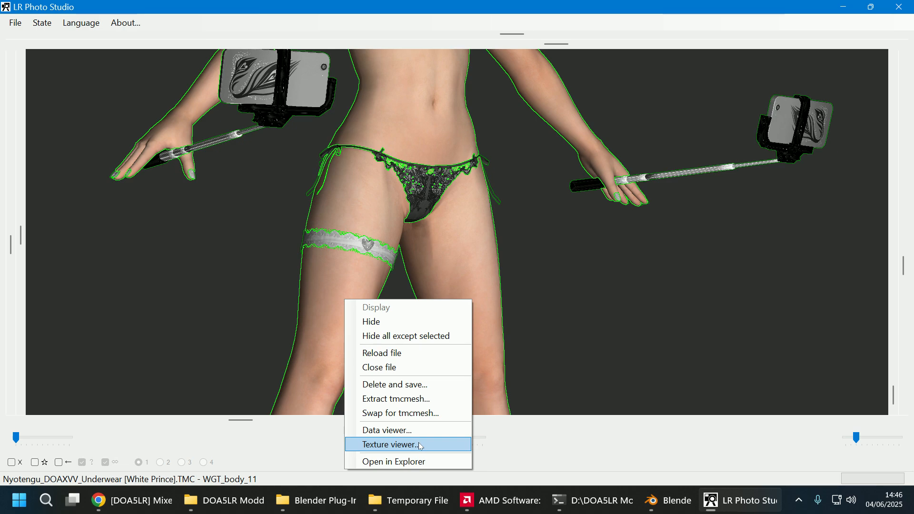
click(404, 445)
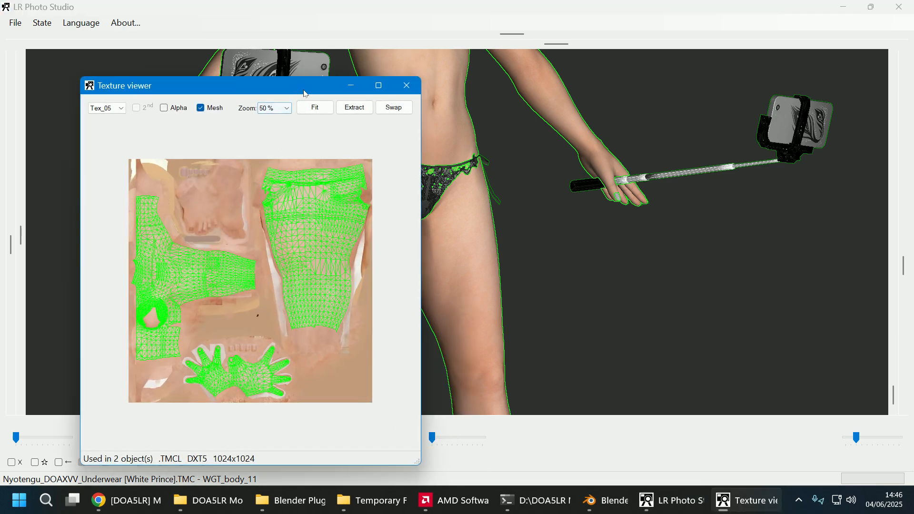
- Move the texture viewer aside to uncover the model's legs and keep the WGT_body_11 mesh selected for comparison
drag(304, 86, 426, 67)
click(602, 219)
click(481, 228)
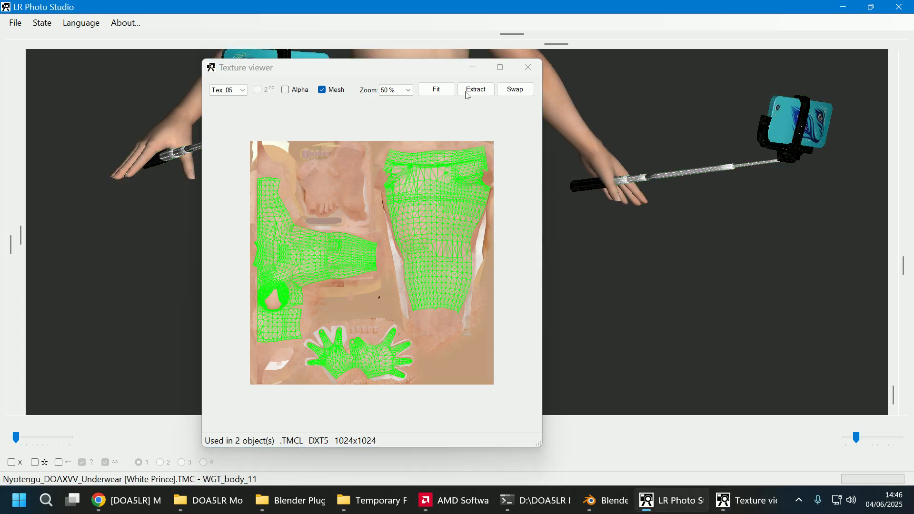
drag(439, 74, 724, 88)
click(440, 305)
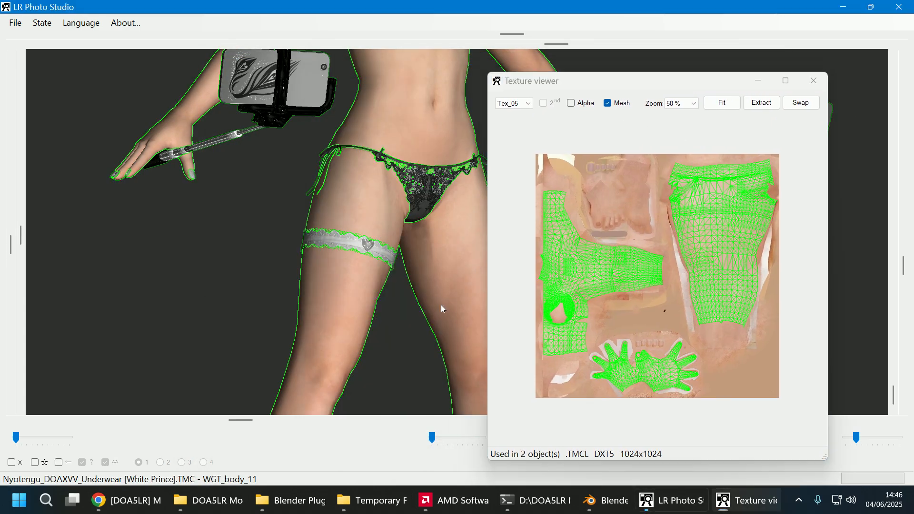
click(344, 306)
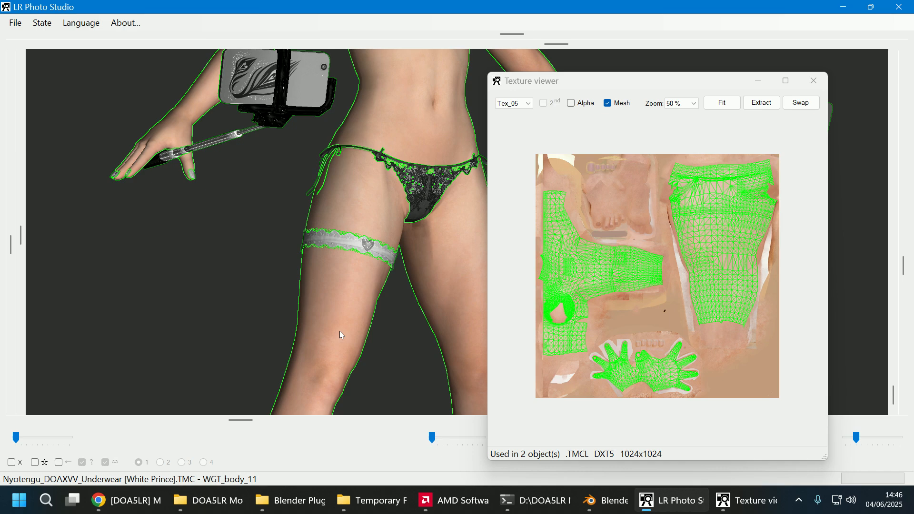
click(645, 253)
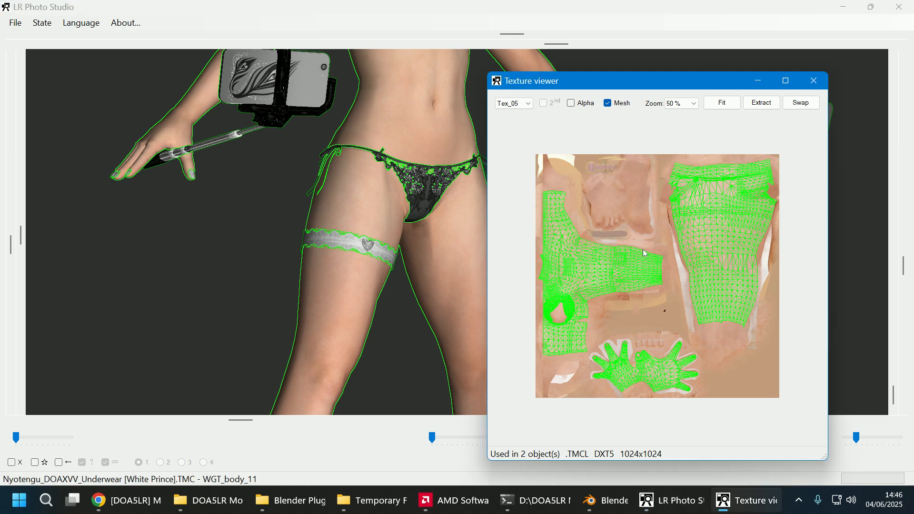
- Hide the mesh overlay on the body texture and display texture Tex_29 in the texture viewer
click(611, 106)
click(609, 103)
key(space)
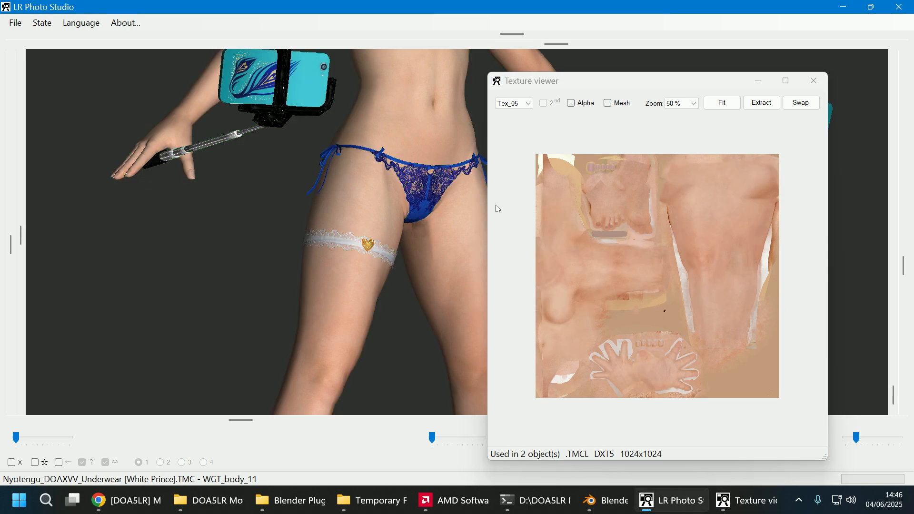
click(530, 106)
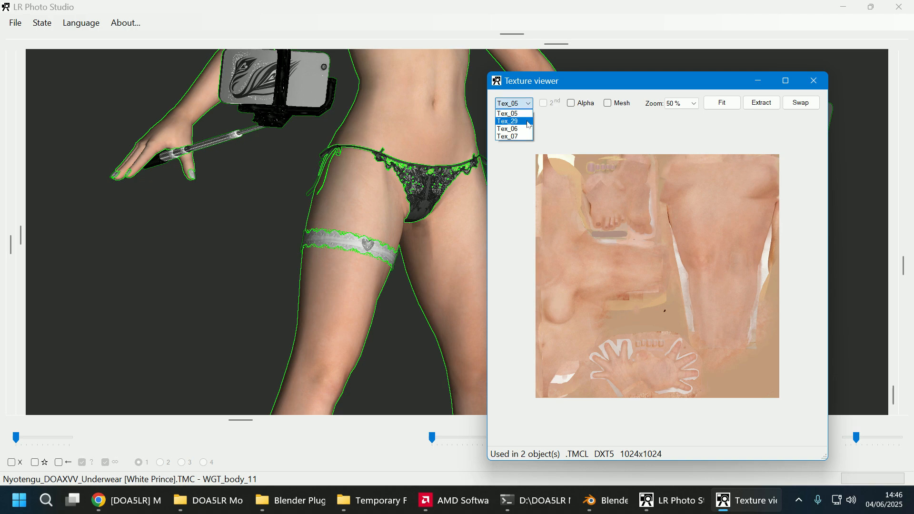
click(529, 124)
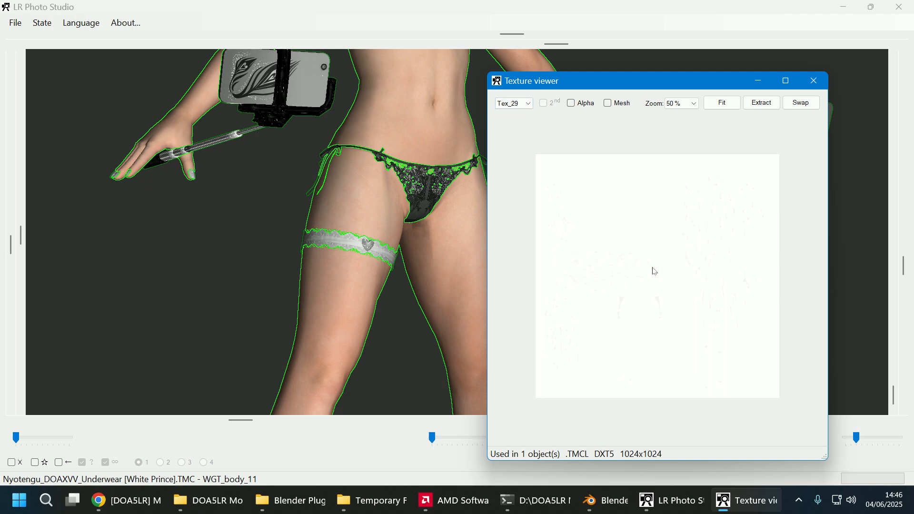
- Examine texture Tex_29 up close and compare it with the Tex_05 skin texture in the texture viewer
scroll(653, 307, up, 1)
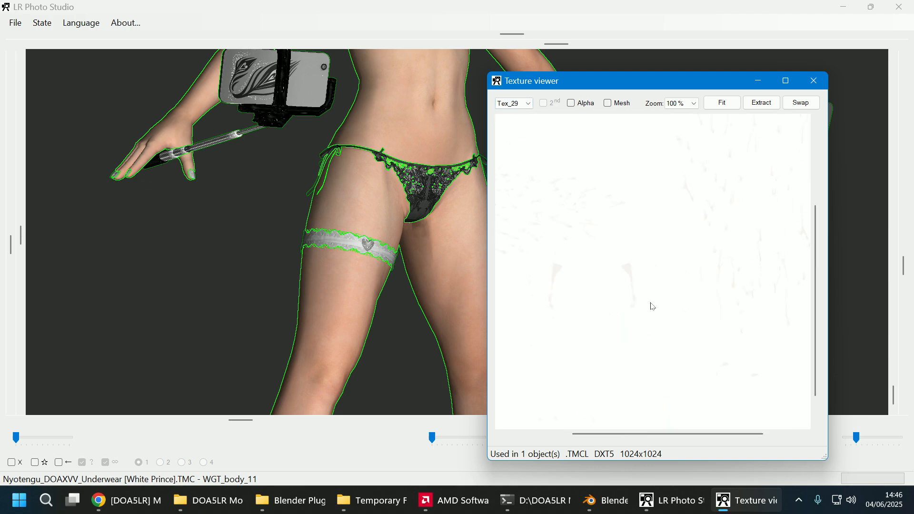
scroll(650, 306, down, 1)
scroll(538, 133, down, 1)
scroll(613, 221, up, 1)
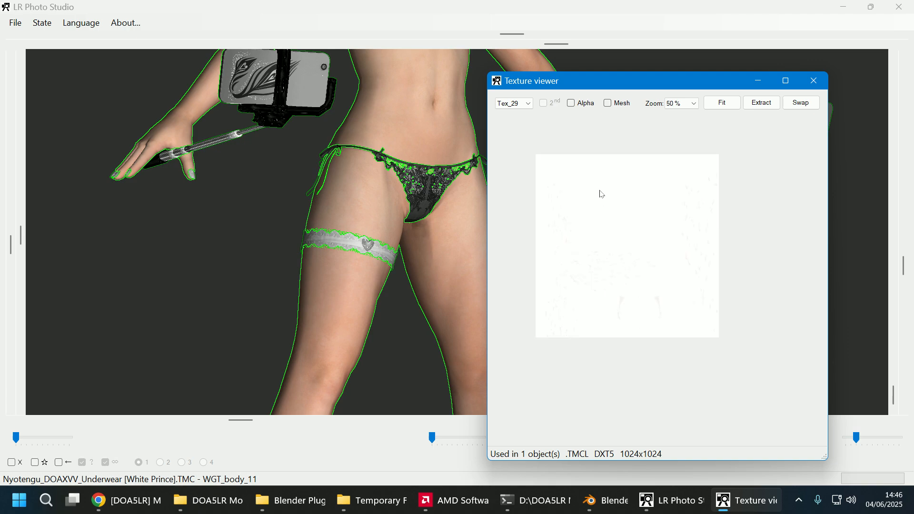
scroll(601, 190, up, 1)
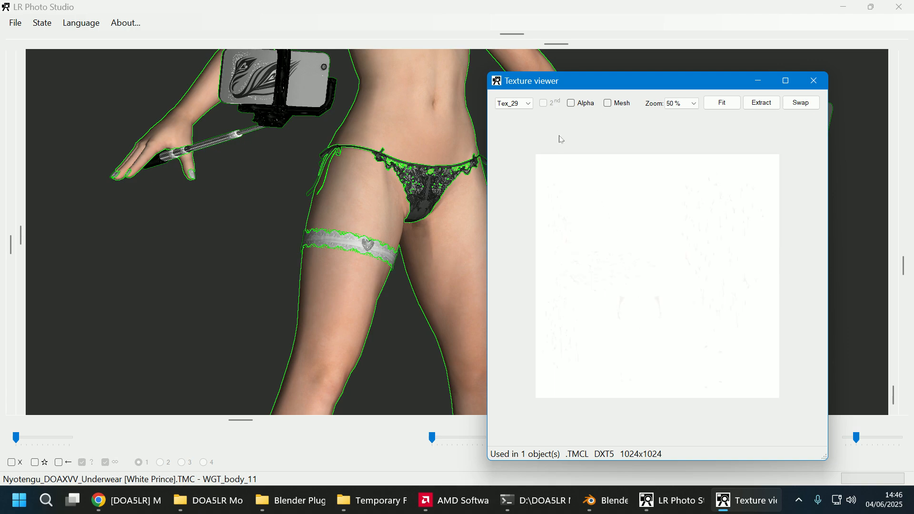
click(517, 104)
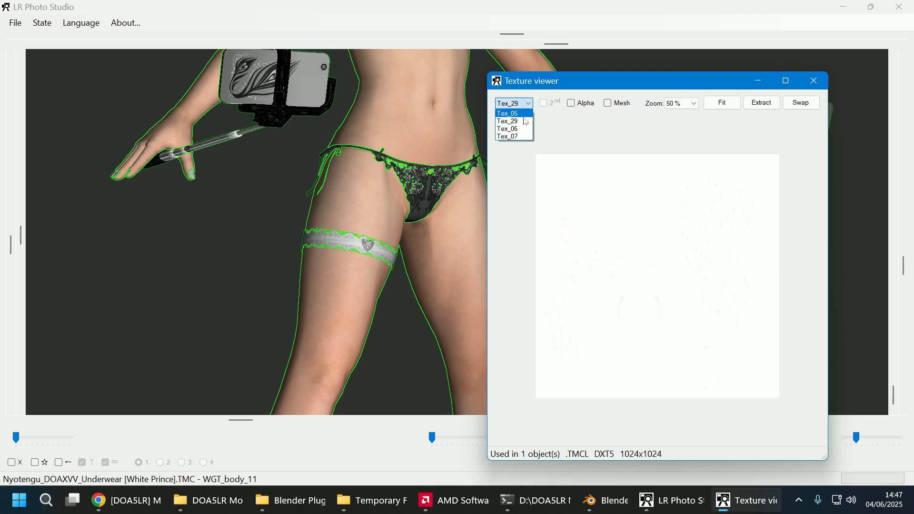
click(512, 112)
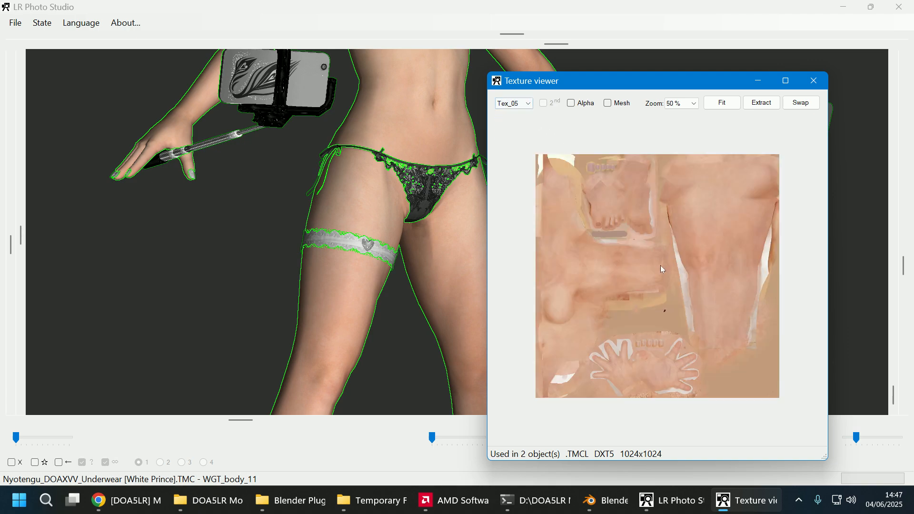
click(518, 104)
click(513, 120)
- Display the Tex_06 normal map and examine the WGT_body_11 mesh's shading on the thighs and knees from several angles
click(525, 104)
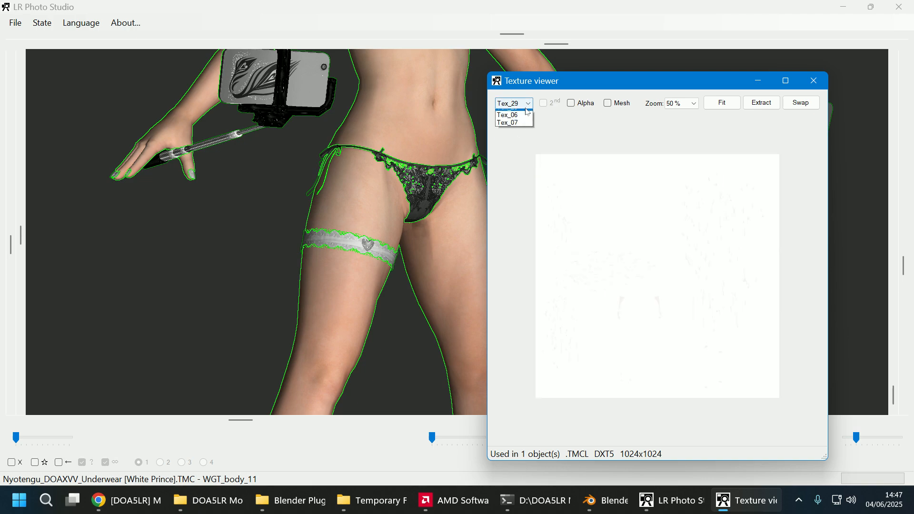
click(525, 134)
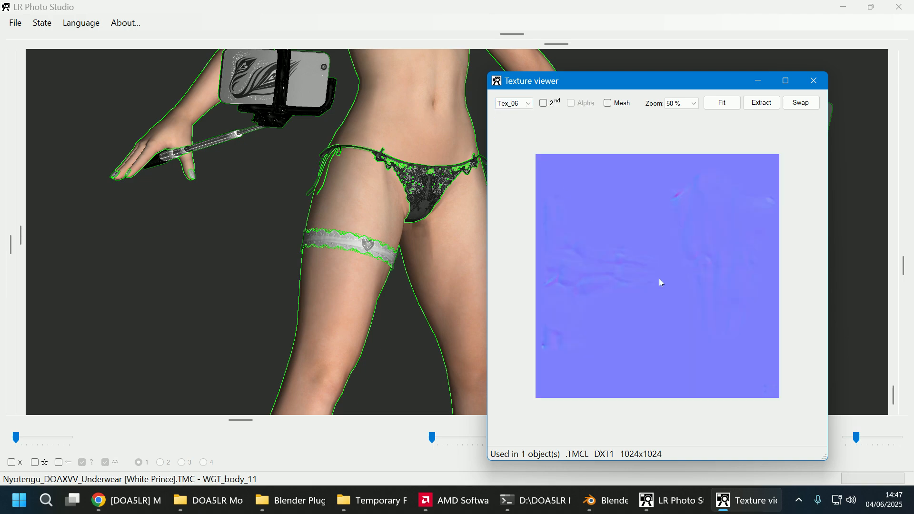
scroll(659, 278, up, 1)
scroll(659, 279, down, 1)
click(399, 287)
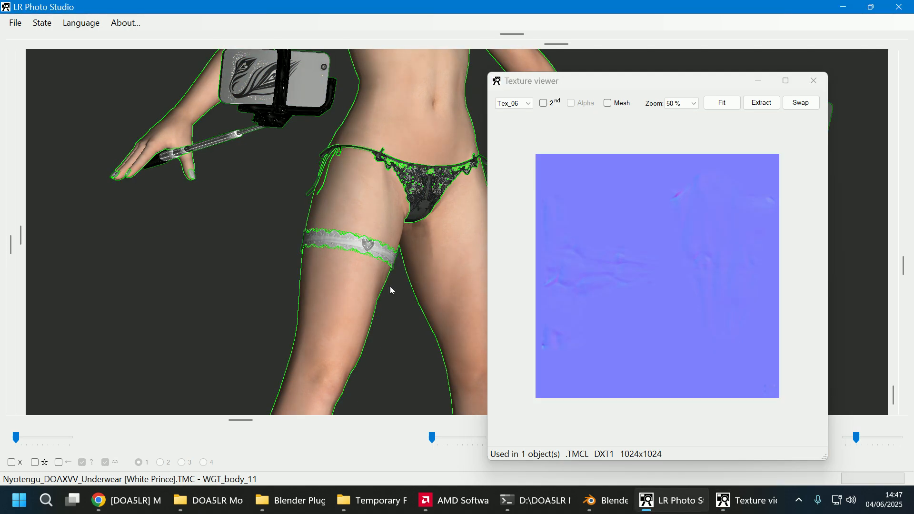
click(439, 344)
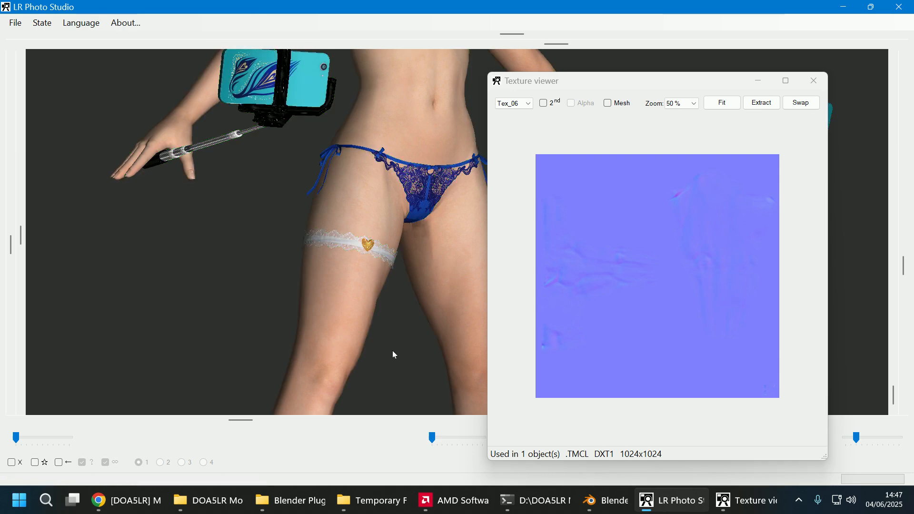
drag(394, 351, 376, 361)
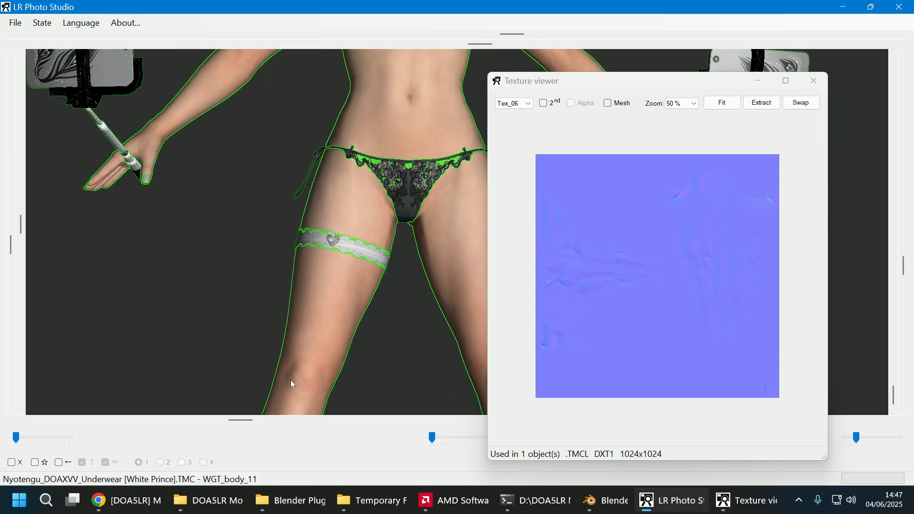
drag(343, 369, 307, 348)
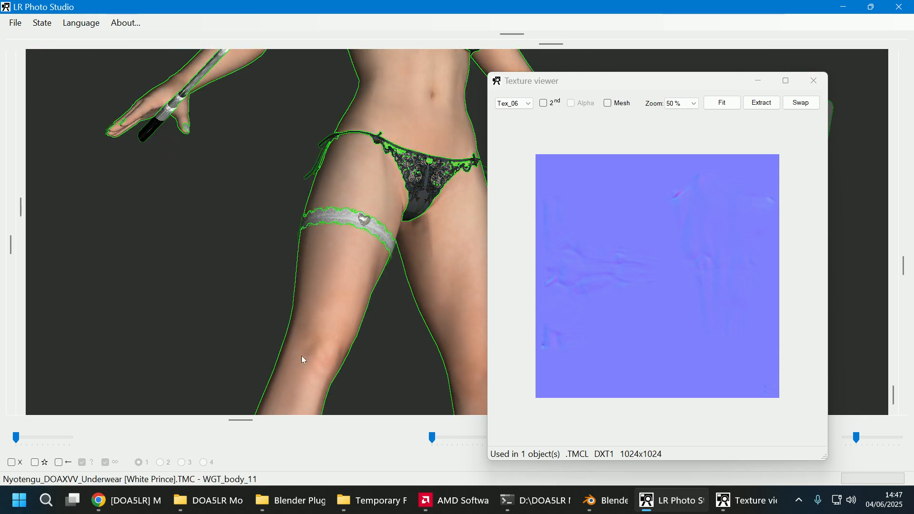
- Display texture Tex_07 of the body mesh and close the texture viewer
click(643, 277)
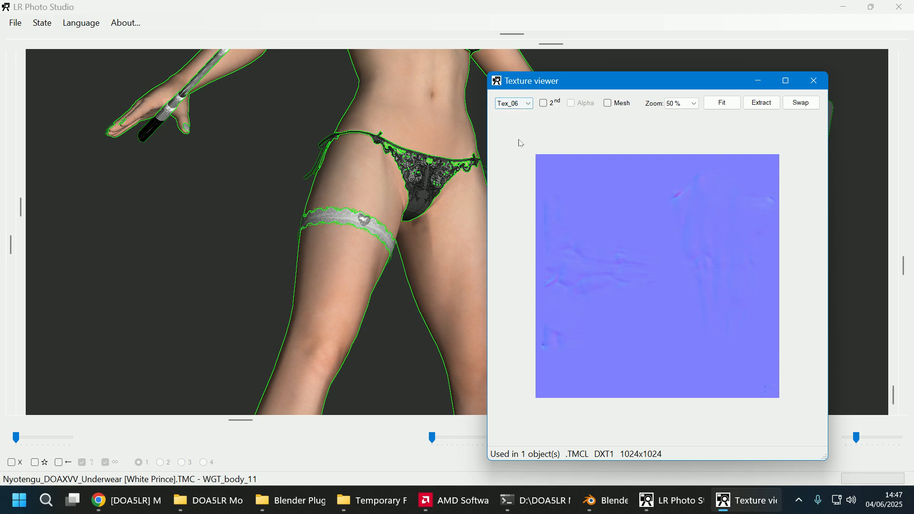
click(524, 107)
click(513, 137)
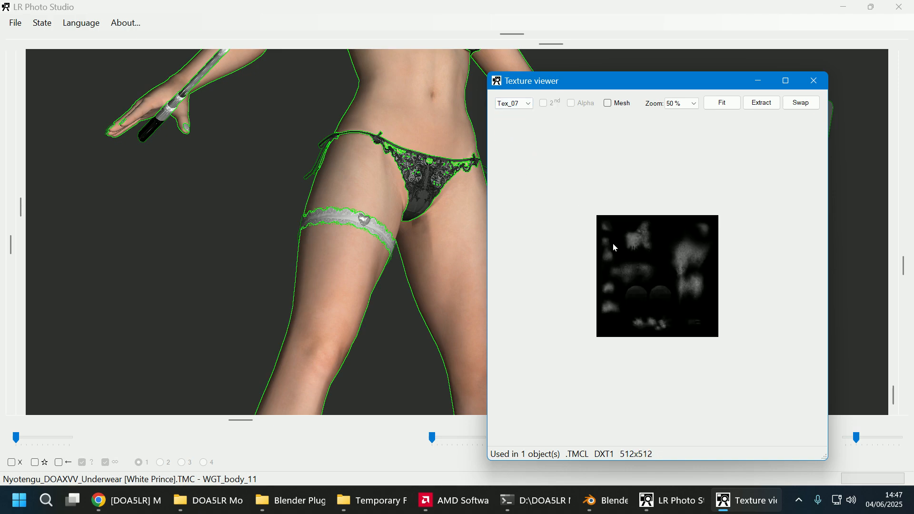
click(815, 81)
- Preview the skin's wet look at its maximum level on the model, and return the effect to its minimum
drag(298, 341, 333, 381)
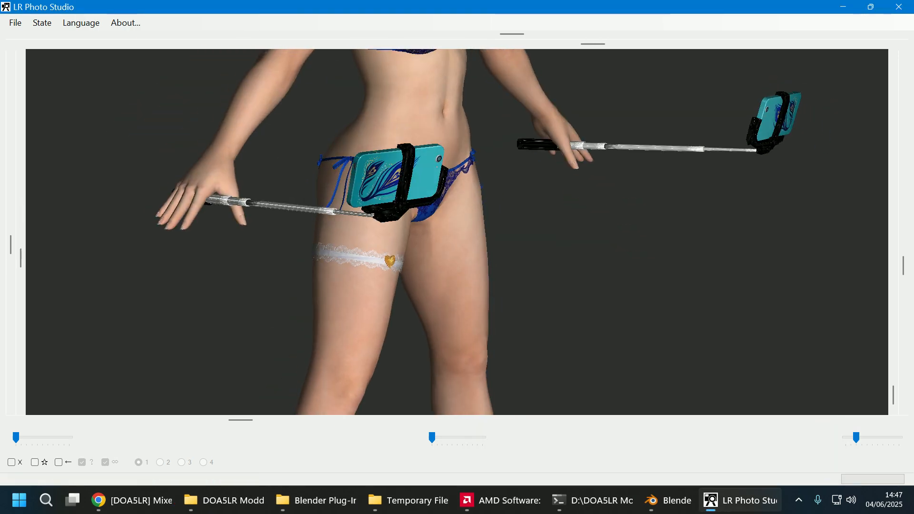
drag(224, 287, 139, 290)
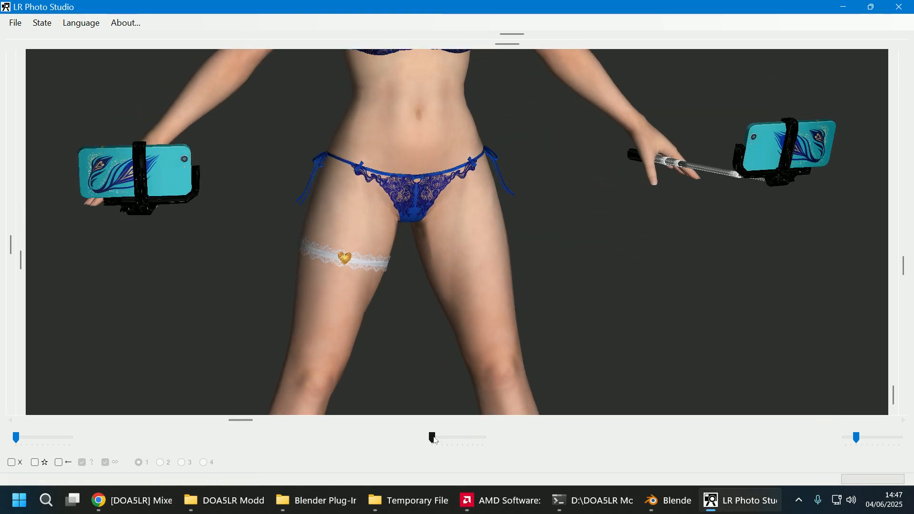
mouse_move(433, 438)
mouse_down()
mouse_move(474, 439)
mouse_move(432, 444)
mouse_up()
drag(19, 438, 69, 439)
drag(557, 262, 581, 243)
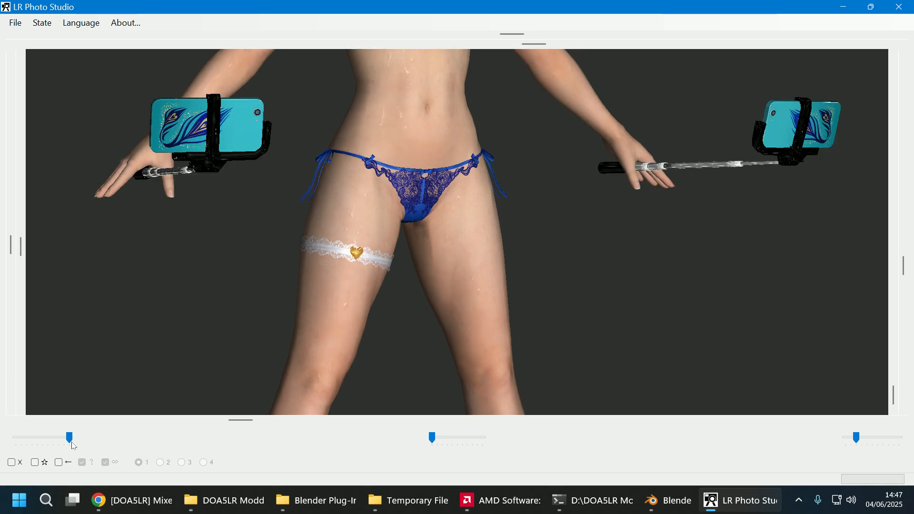
drag(70, 437, 11, 436)
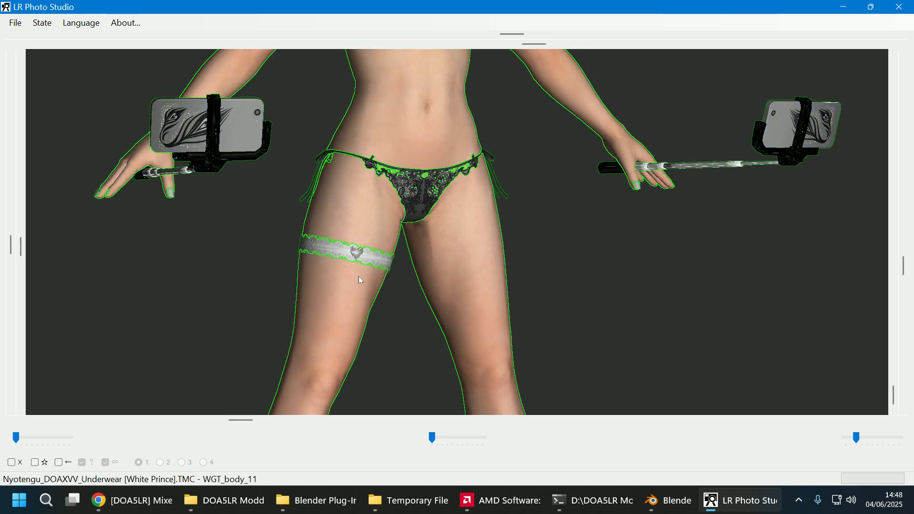
- Open the texture viewer for WGT_body_11, view Tex_05 without the mesh overlay, and close the viewer
right_click(356, 295)
click(402, 438)
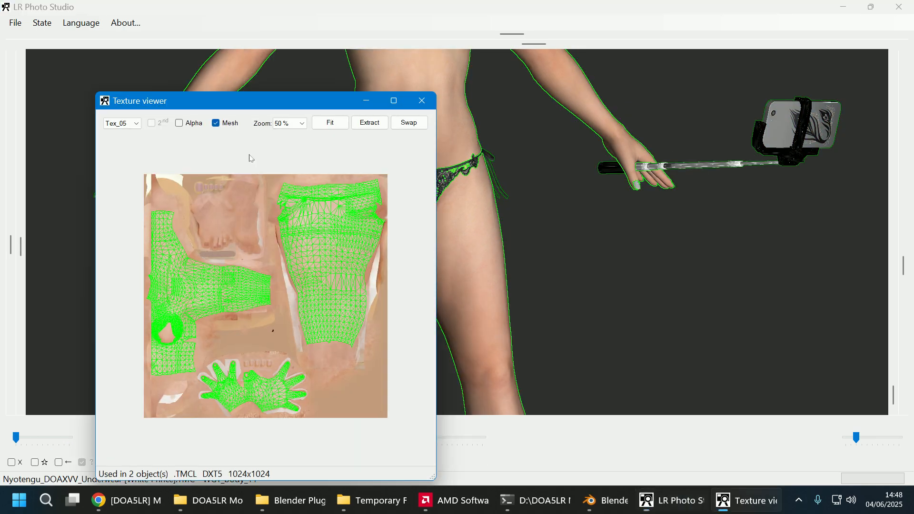
click(216, 124)
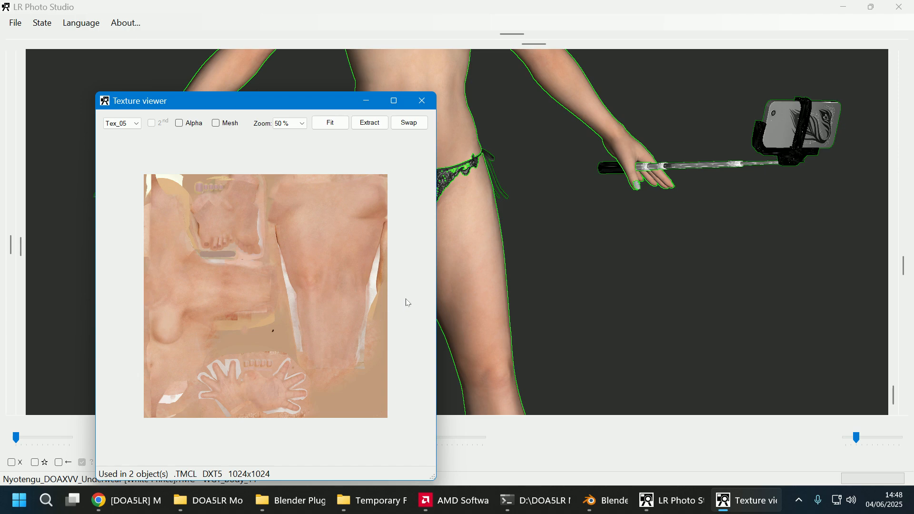
click(475, 278)
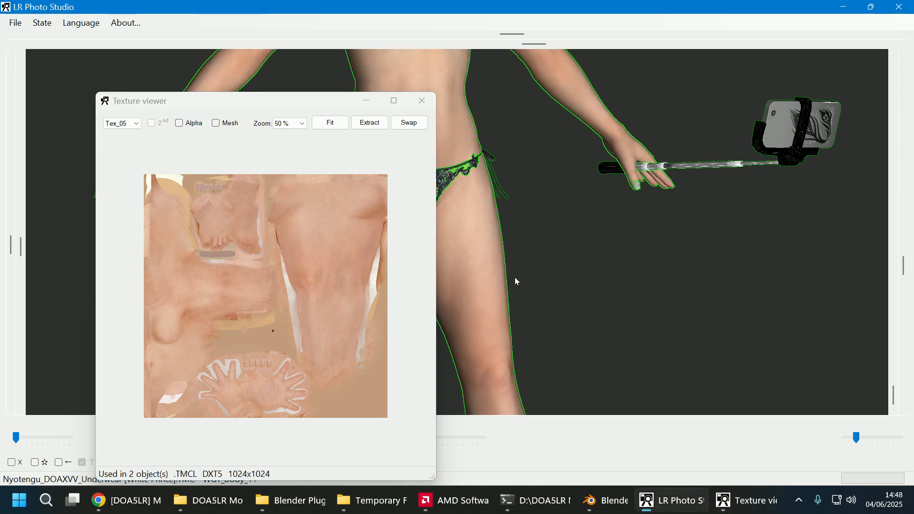
click(422, 101)
- Inspect the model's lower legs and shoes, including the WGT_body_4 mesh, and close LR Photo Studio
drag(511, 260, 527, 223)
click(435, 149)
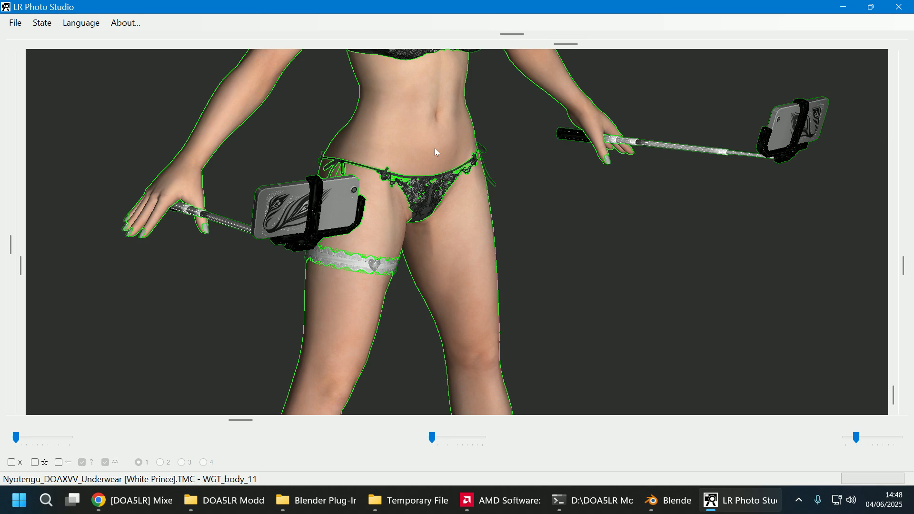
drag(572, 270, 913, 398)
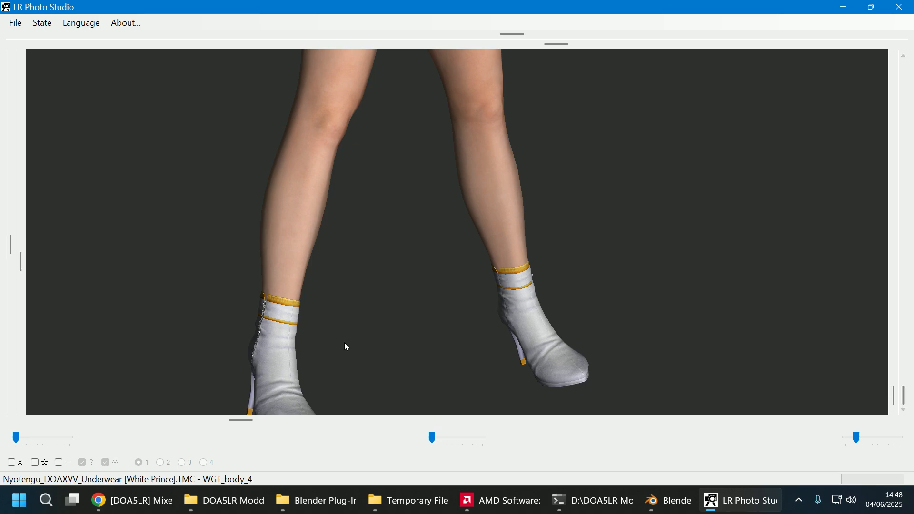
click(301, 358)
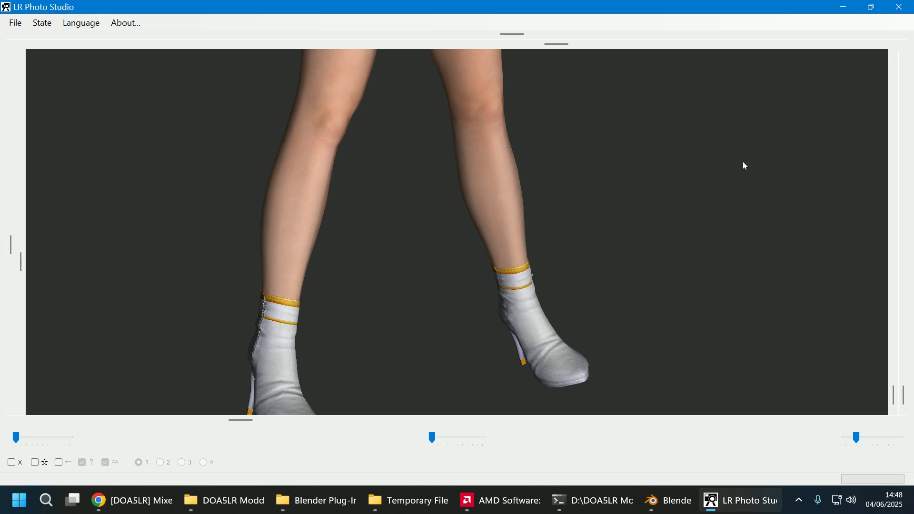
click(904, 9)
- Switch to Blender and import "Nyotengu_DOAXVV_Underwear [White Prince].TMC" from D:\DOA5LR Modding as TMC(PC) with the default import options
click(742, 500)
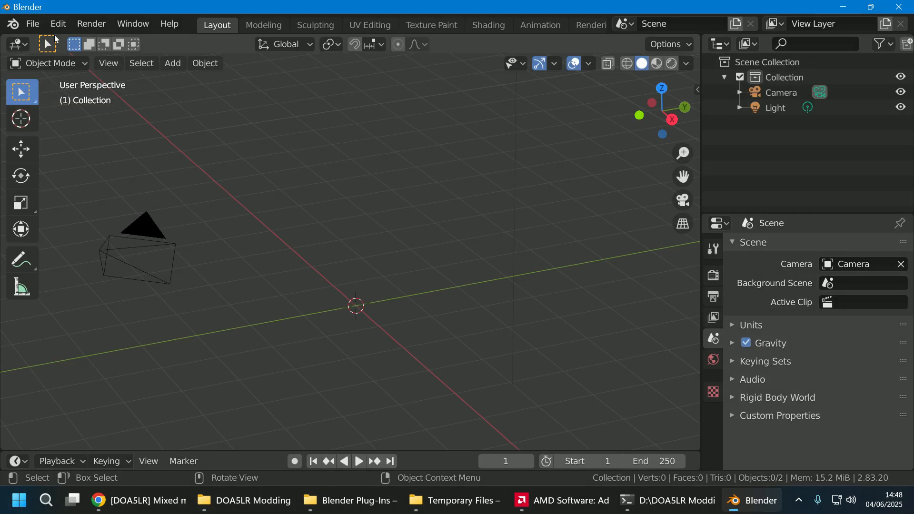
click(32, 25)
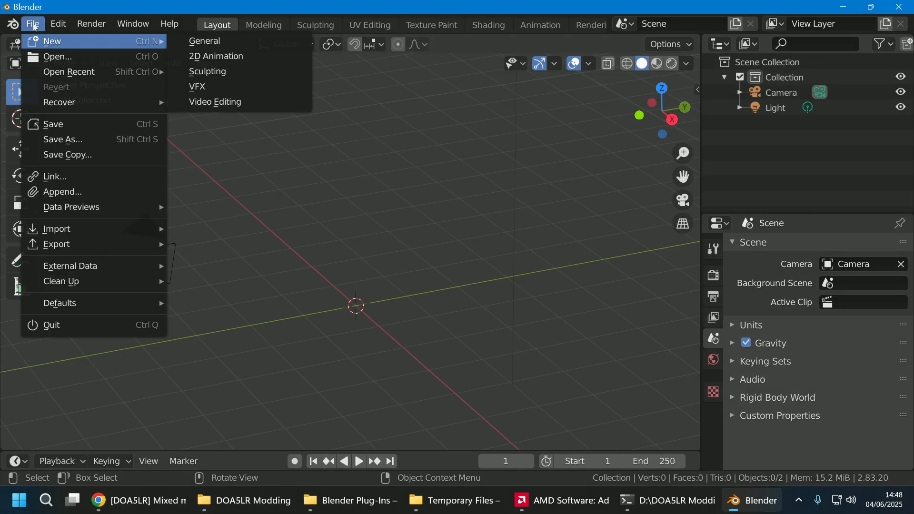
mouse_move(112, 233)
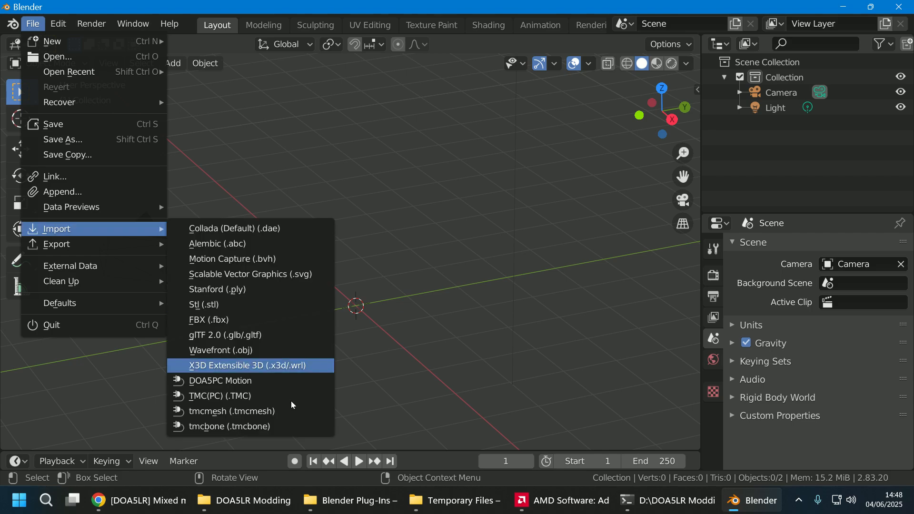
click(291, 399)
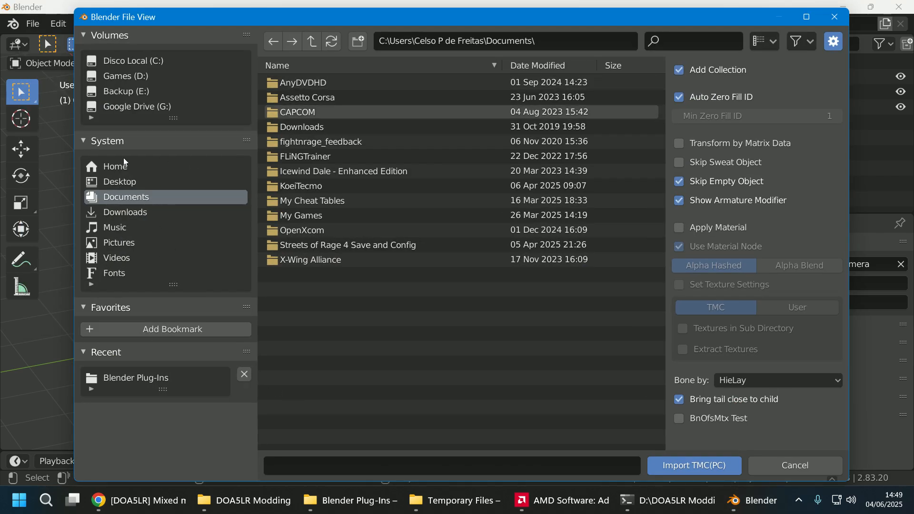
click(130, 76)
click(338, 88)
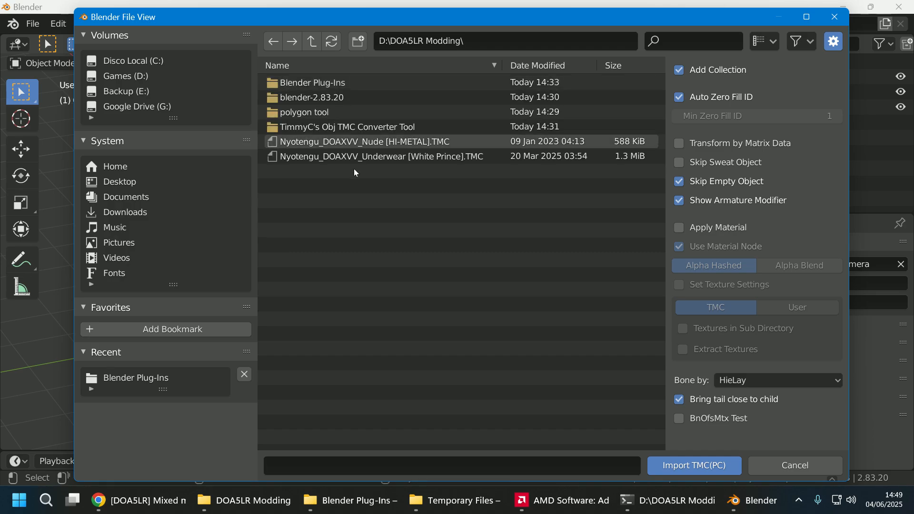
click(430, 161)
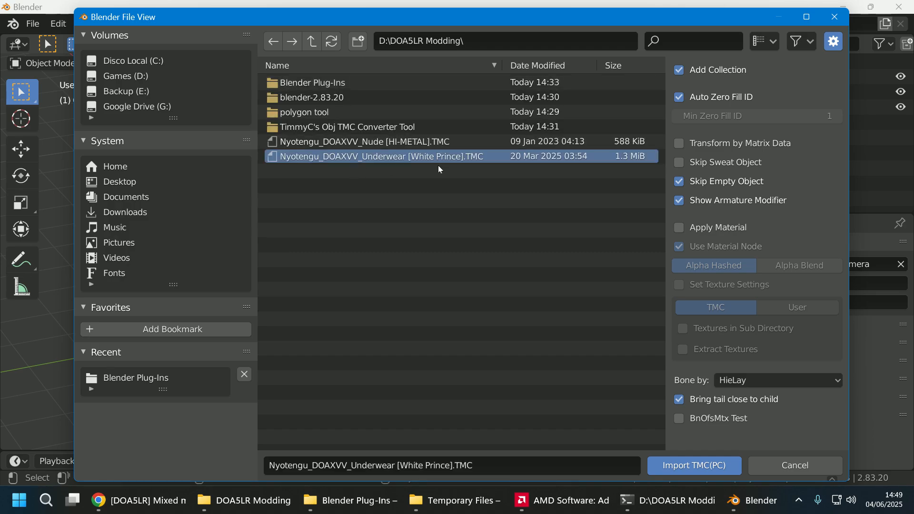
click(688, 468)
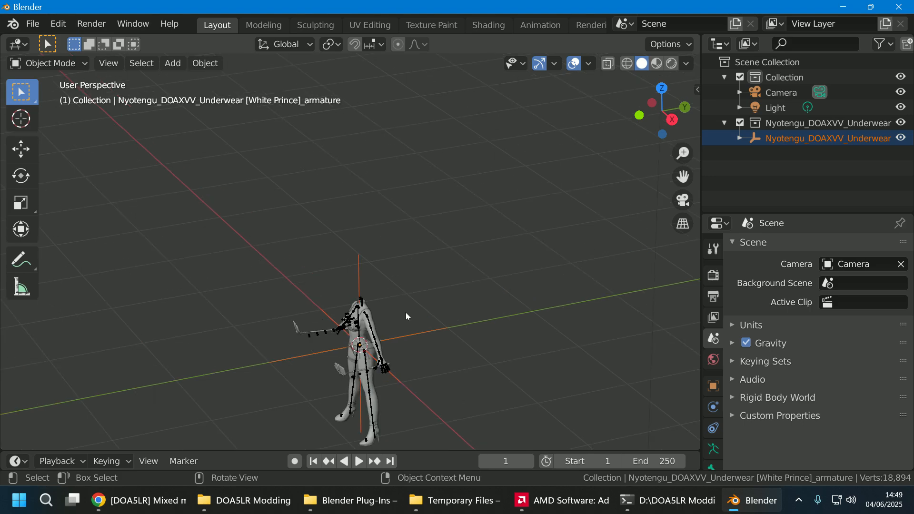
- Examine the imported Nyotengu model and its armature from the front, framing the torso and arms up close
drag(683, 178, 700, 2)
scroll(508, 316, up, 4)
scroll(507, 316, down, 2)
middle_drag(501, 302, 568, 285)
drag(687, 178, 760, 263)
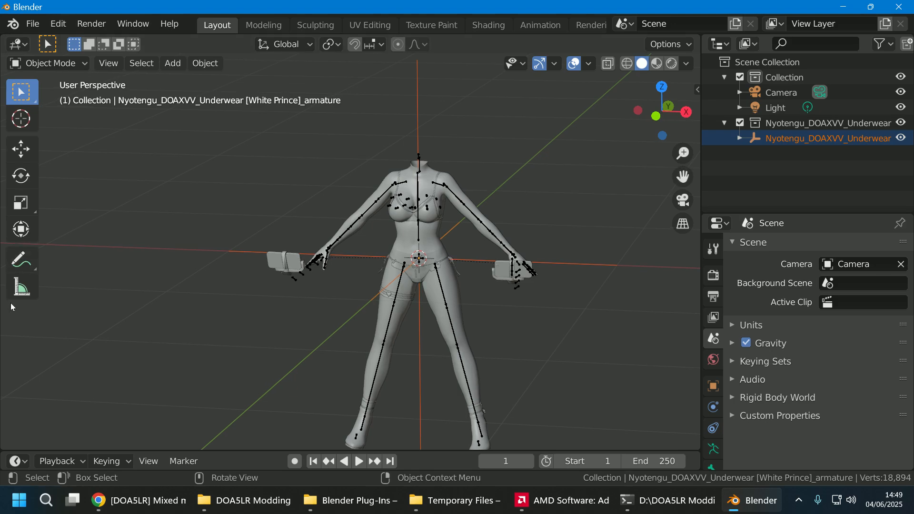
scroll(550, 287, up, 4)
drag(682, 177, 574, 164)
middle_drag(612, 246, 644, 216)
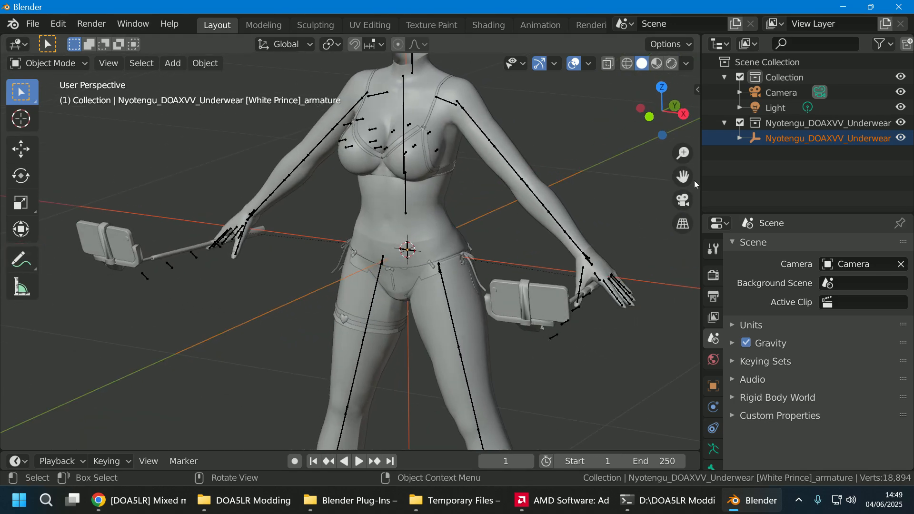
drag(694, 181, 640, 227)
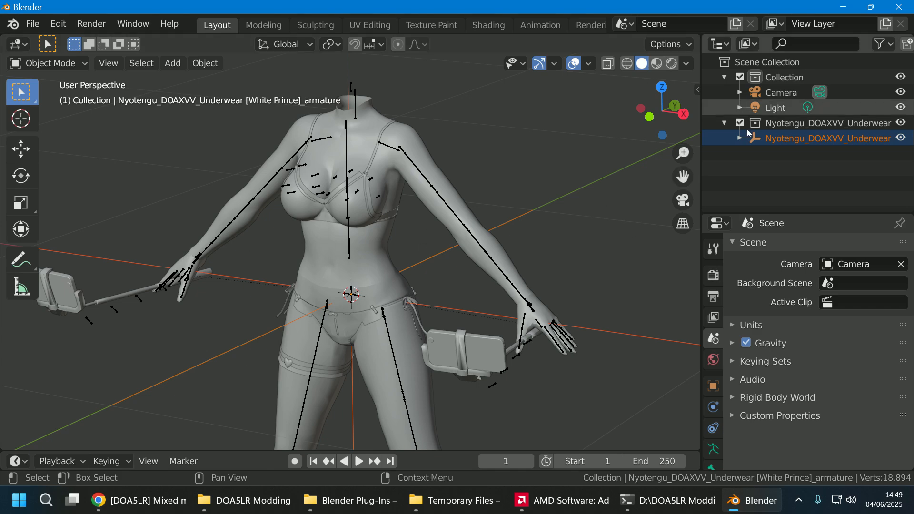
- Widen and heighten the Outliner to make room for the imported model's object hierarchy
drag(701, 151, 666, 157)
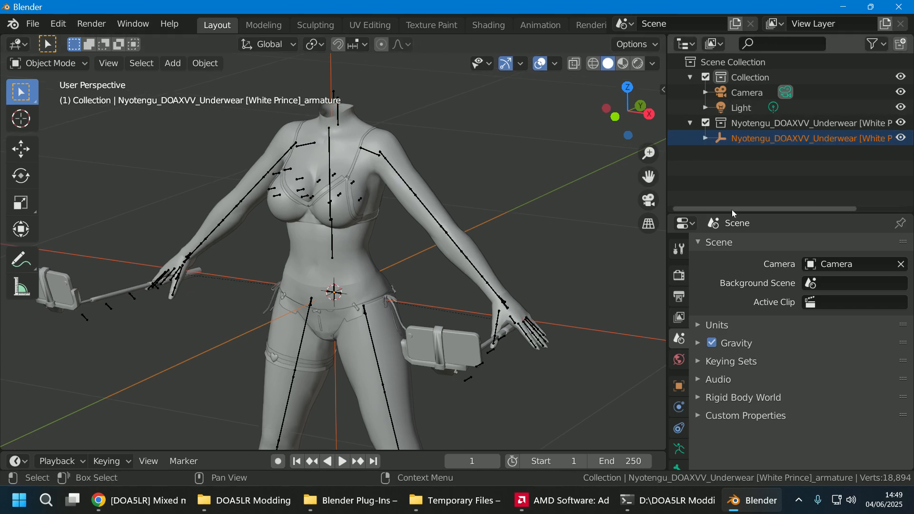
drag(733, 214, 733, 382)
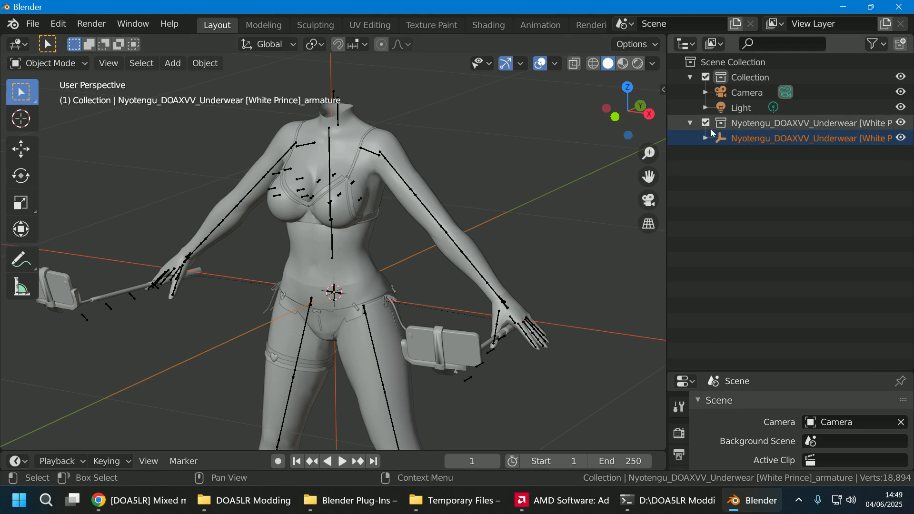
- Expand the imported Nyotengu model's hierarchy, widen the Outliner to show full names, and hide the armature
click(707, 138)
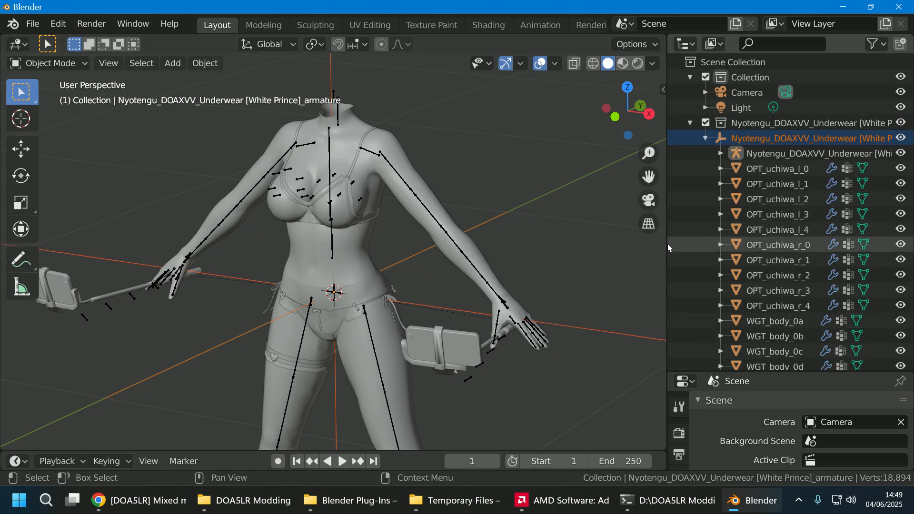
drag(667, 243, 637, 245)
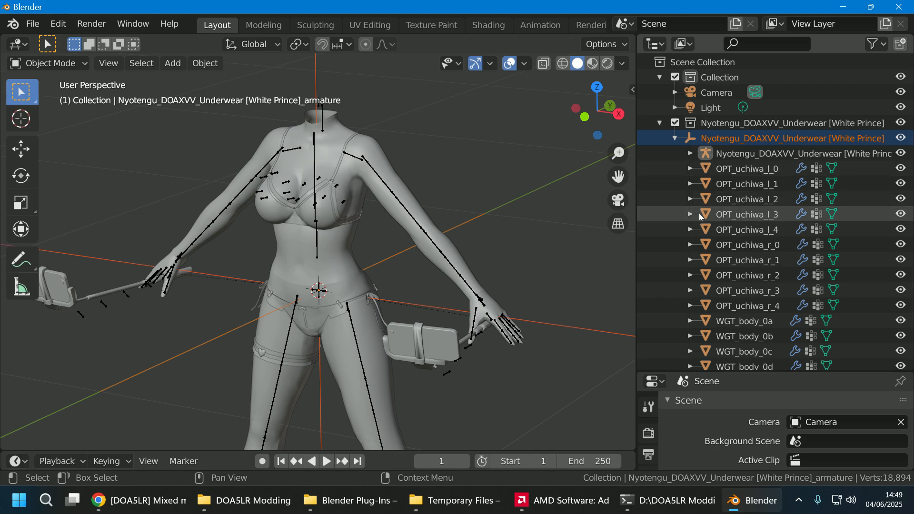
click(903, 155)
middle_drag(408, 378, 452, 328)
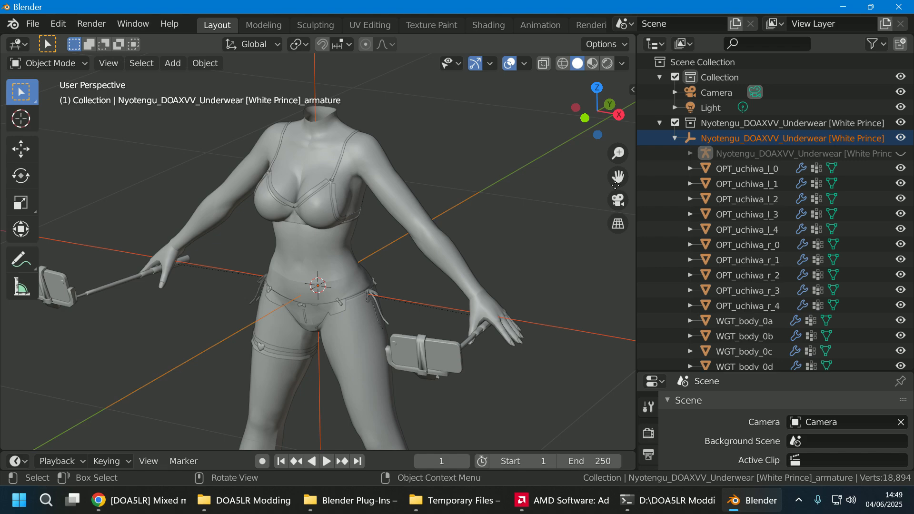
drag(618, 177, 558, 224)
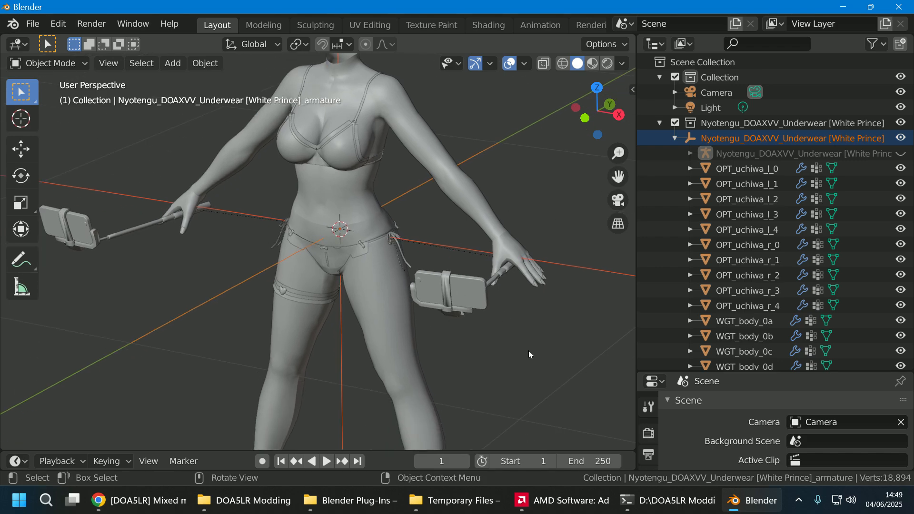
- Identify the selfie-stick phone mesh beside the hand and hide the meshes OPT_uchiwa_l_0 through OPT_uchiwa_l_4
click(480, 300)
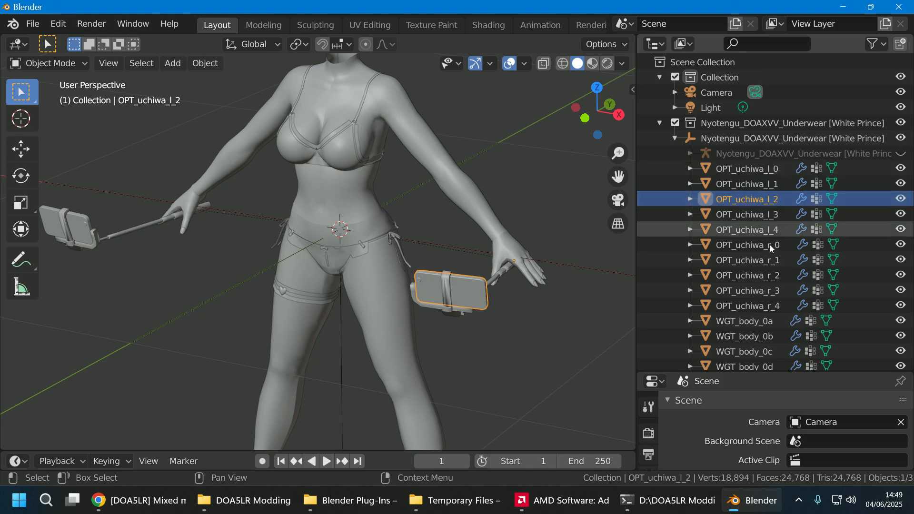
click(901, 168)
click(901, 184)
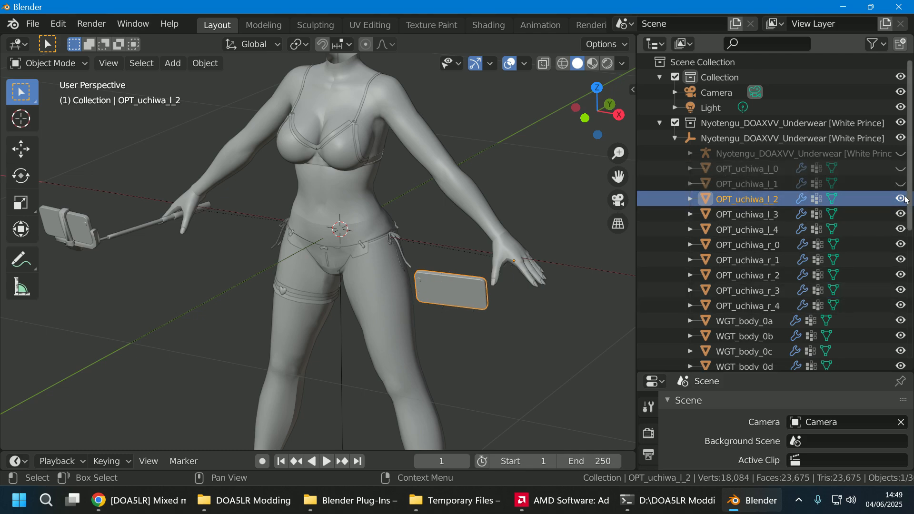
click(900, 199)
click(901, 214)
click(901, 229)
- Hide the other hand's selfie-stick meshes, OPT_uchiwa_r_0 through OPT_uchiwa_r_4
click(901, 245)
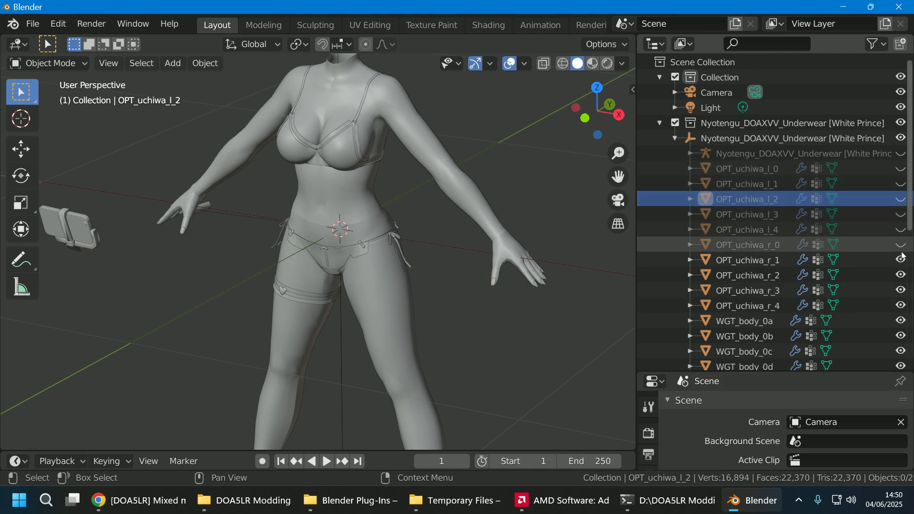
click(901, 260)
click(901, 275)
click(901, 290)
click(901, 290)
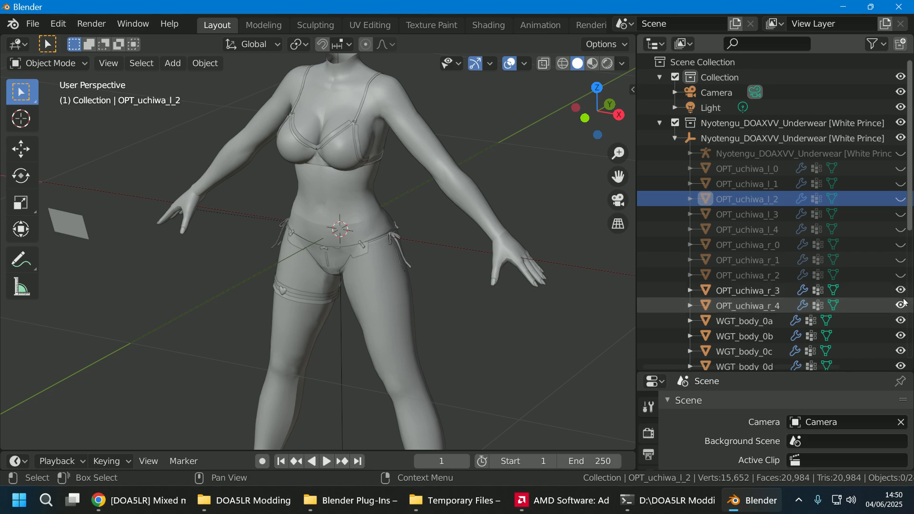
click(901, 305)
click(901, 290)
- Examine the model's full body without the props, framing the legs and shoes
scroll(490, 296, down, 3)
scroll(490, 296, up, 2)
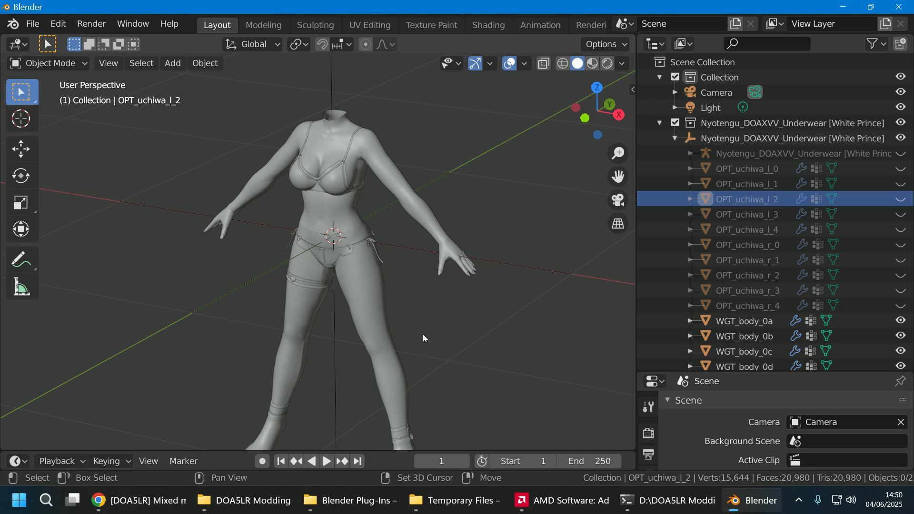
shift+middle_drag(425, 338, 507, 291)
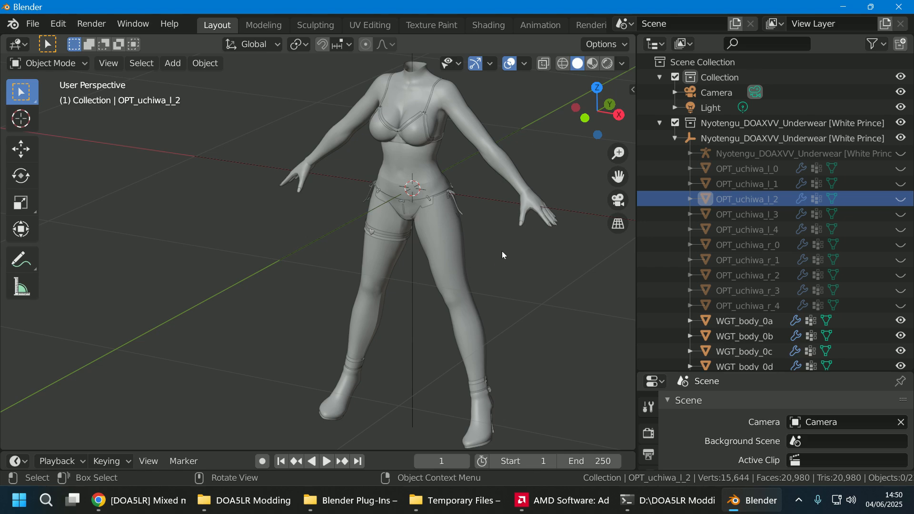
middle_drag(501, 250, 445, 245)
mouse_move(326, 228)
middle_down()
mouse_move(338, 198)
mouse_move(183, 206)
mouse_move(59, 251)
mouse_move(302, 239)
mouse_move(321, 223)
middle_up()
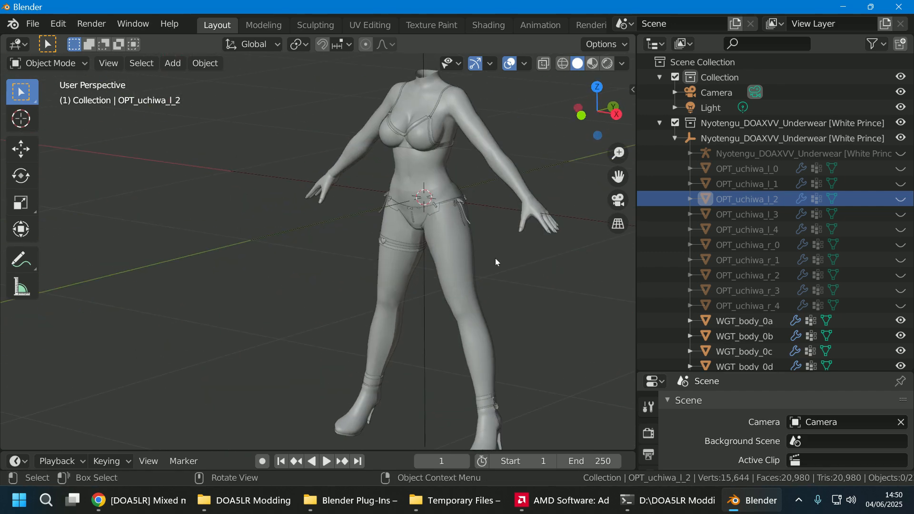
key(shift)
shift+middle_drag(510, 236, 467, 261)
scroll(477, 271, up, 3)
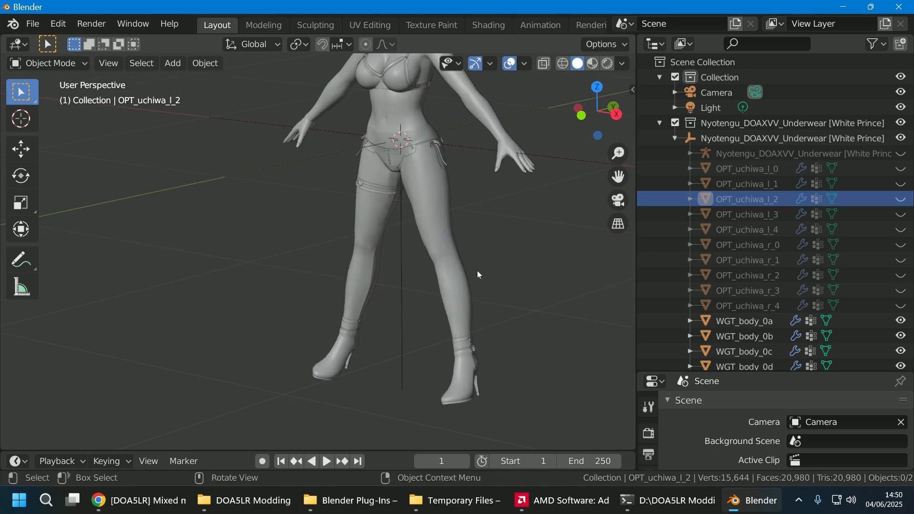
scroll(485, 262, down, 2)
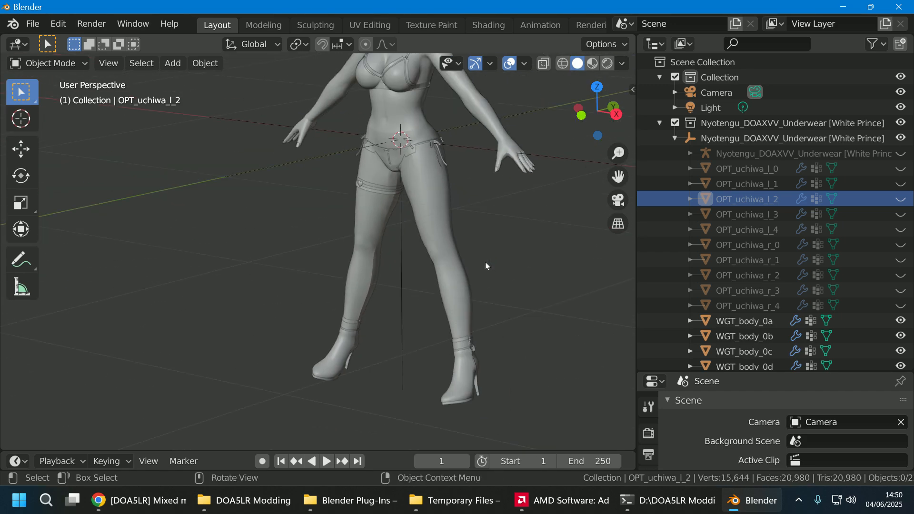
- Hide the shoe meshes WGT_body_03 and WGT_body_04 after picking each one on the model
click(473, 367)
scroll(803, 273, down, 8)
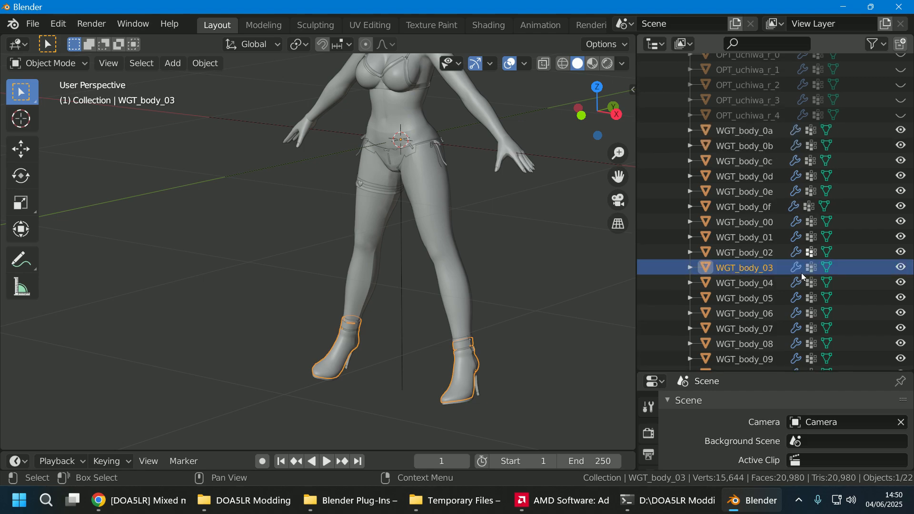
click(900, 268)
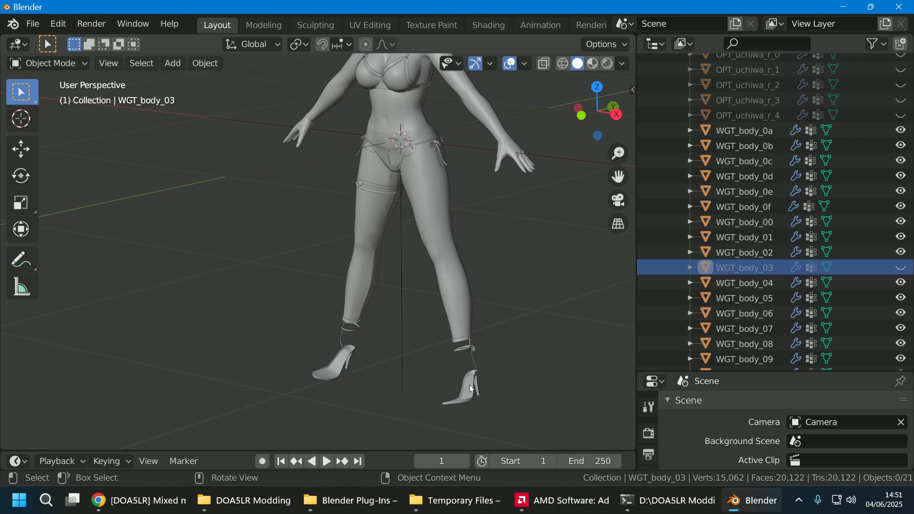
mouse_move(498, 322)
middle_down()
mouse_move(487, 334)
mouse_move(495, 321)
middle_up()
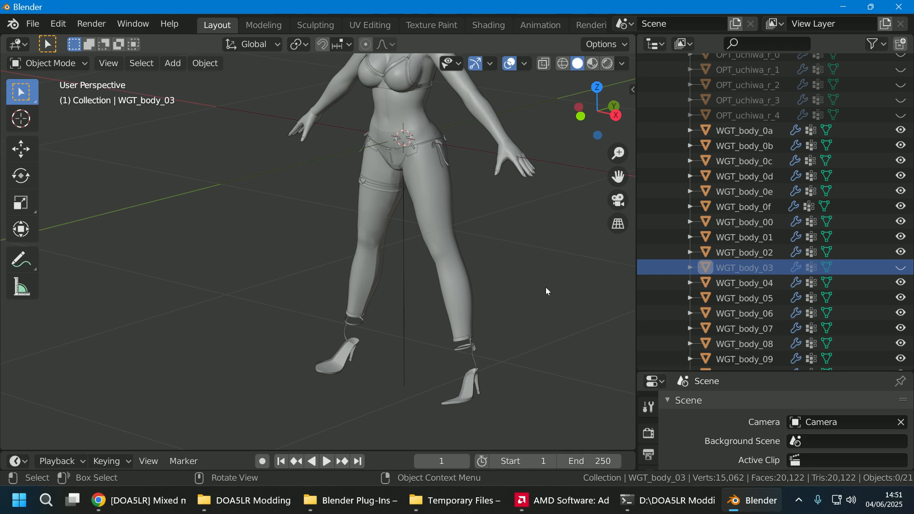
click(466, 384)
click(900, 283)
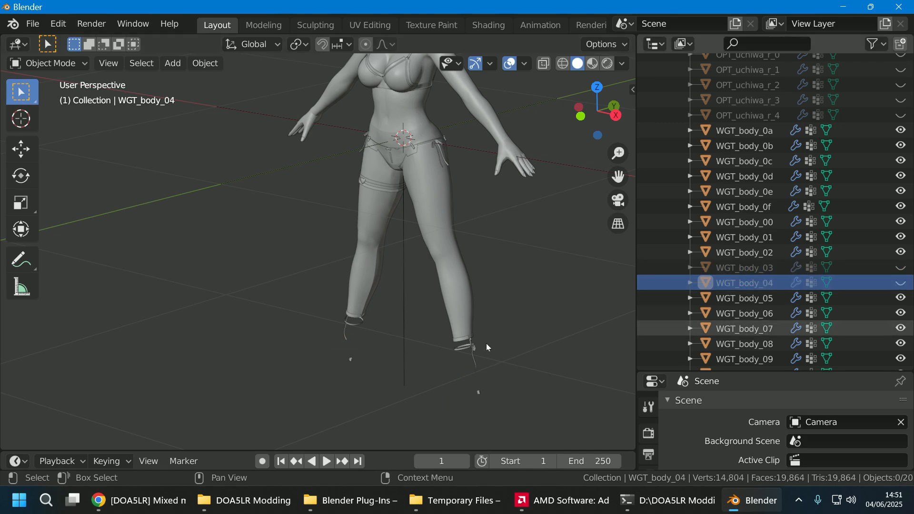
- Hide the ankle ornament mesh WGT_body_07 and the ankle band mesh WGT_body_00
click(469, 347)
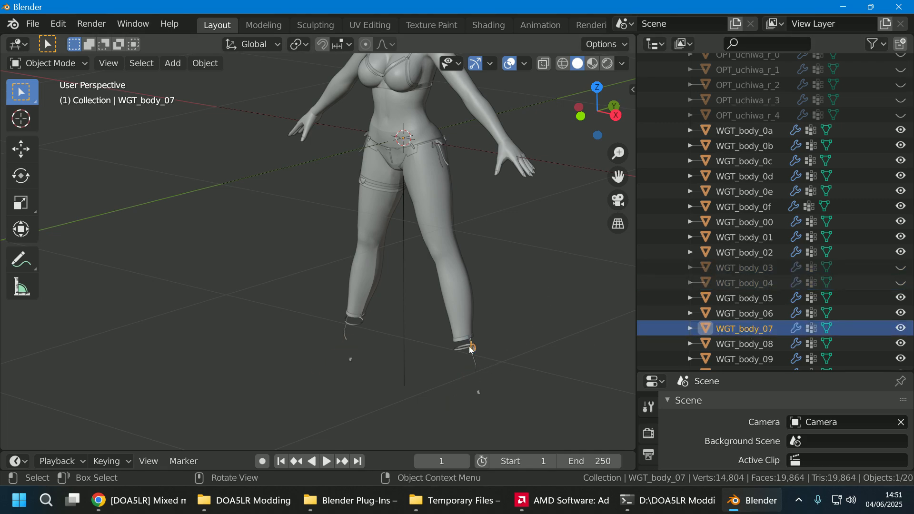
click(900, 329)
click(479, 391)
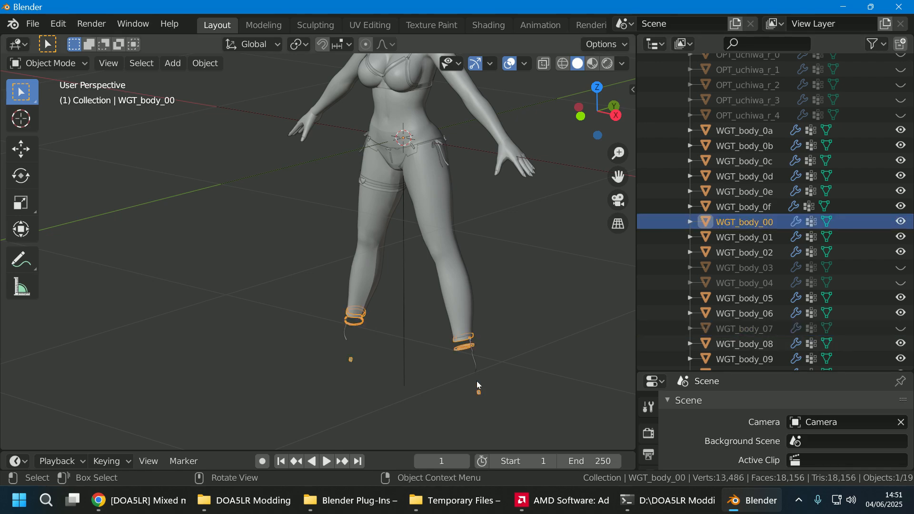
click(897, 226)
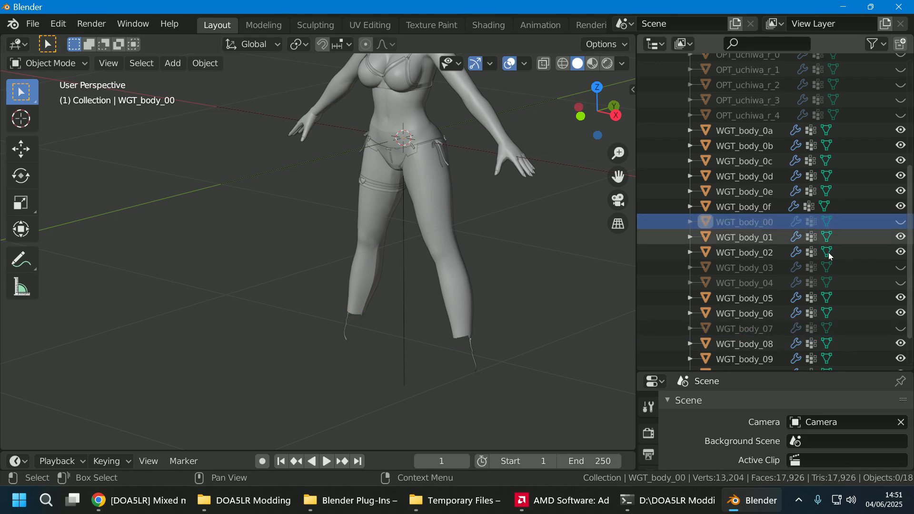
- Hide the thin shoe seam mesh WGT_body_06 and the small ankle remnant WGT_body_02
click(474, 360)
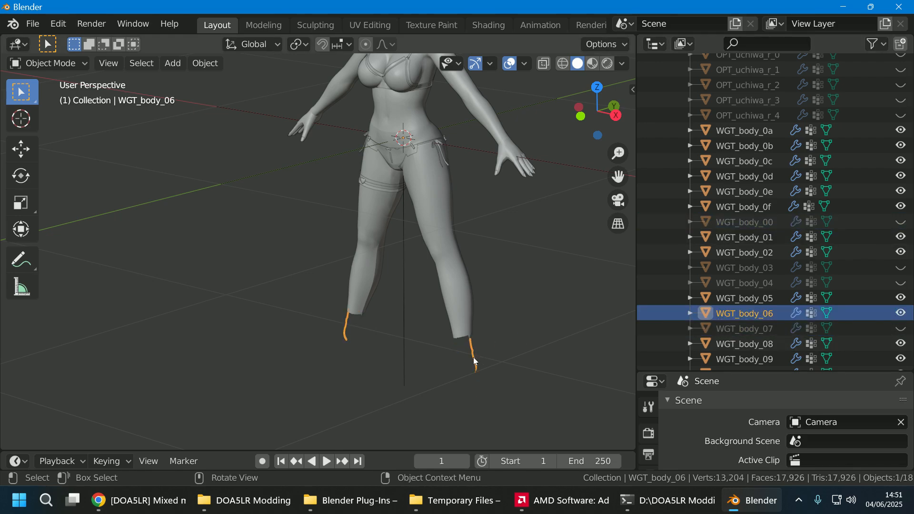
click(900, 314)
scroll(424, 370, up, 1)
scroll(424, 368, up, 2)
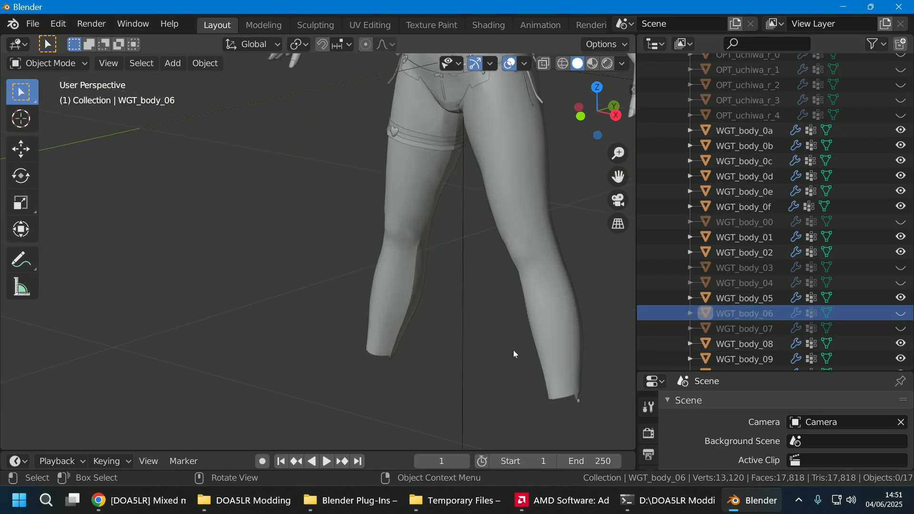
shift+middle_drag(548, 351, 436, 278)
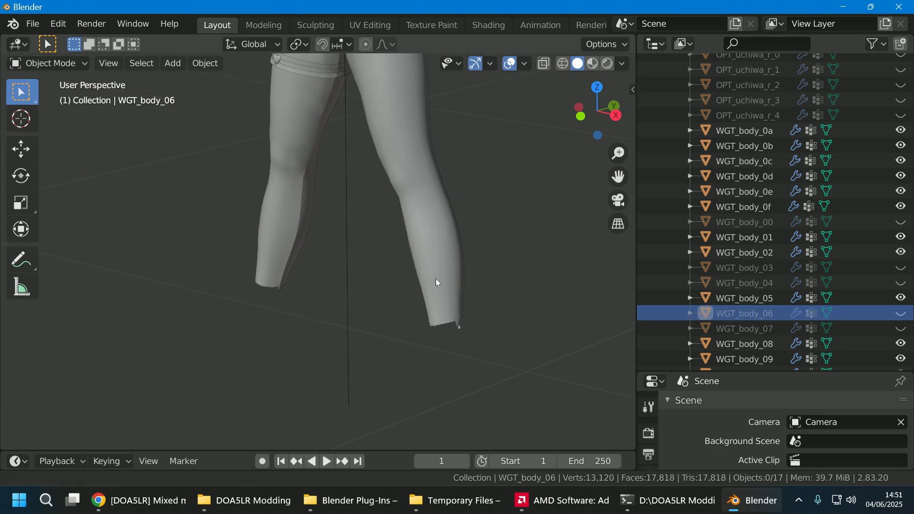
click(459, 329)
key(h)
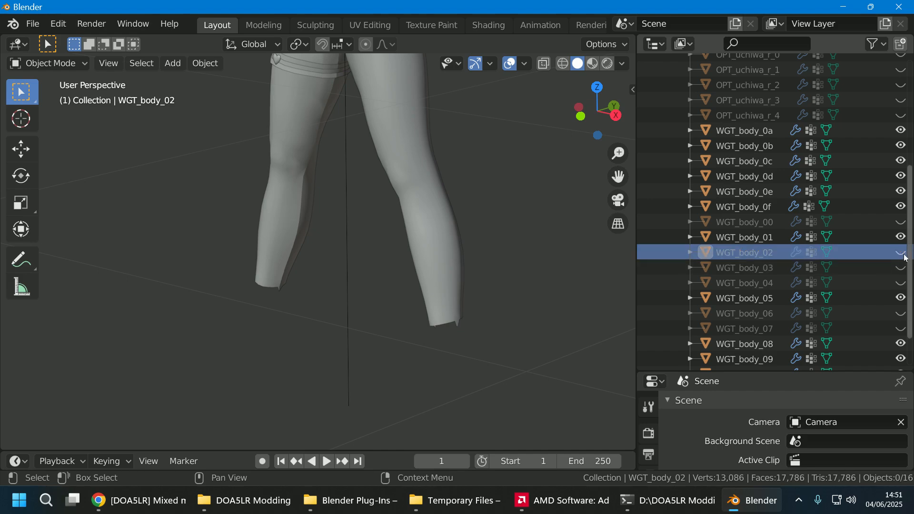
scroll(468, 326, down, 3)
middle_drag(467, 325, 444, 273)
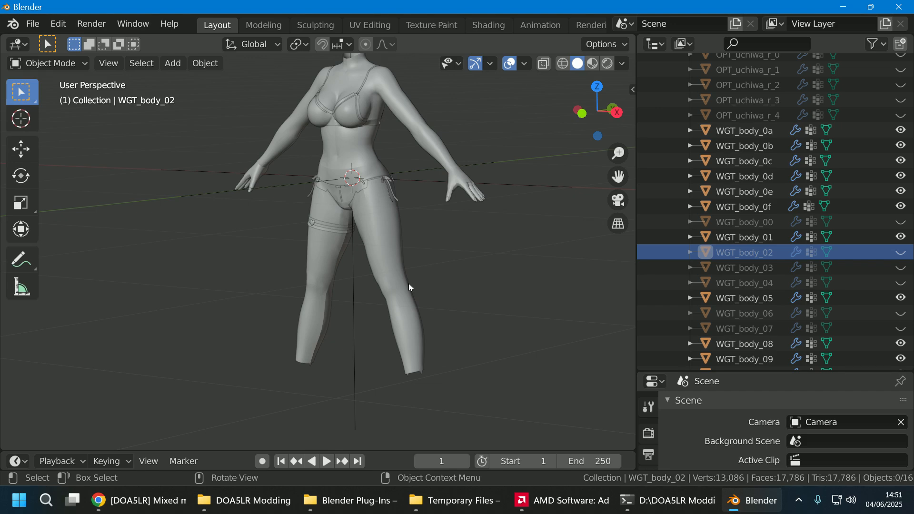
- Open "Nyotengu_DOAXVV_Underwear [White Prince].TMC" in LR Photo Studio and delete the WGT_body_3 shoe mesh, saving as "Nyotengu_DOAXVV_Underwear [White Prince] - out.TMC"
click(265, 512)
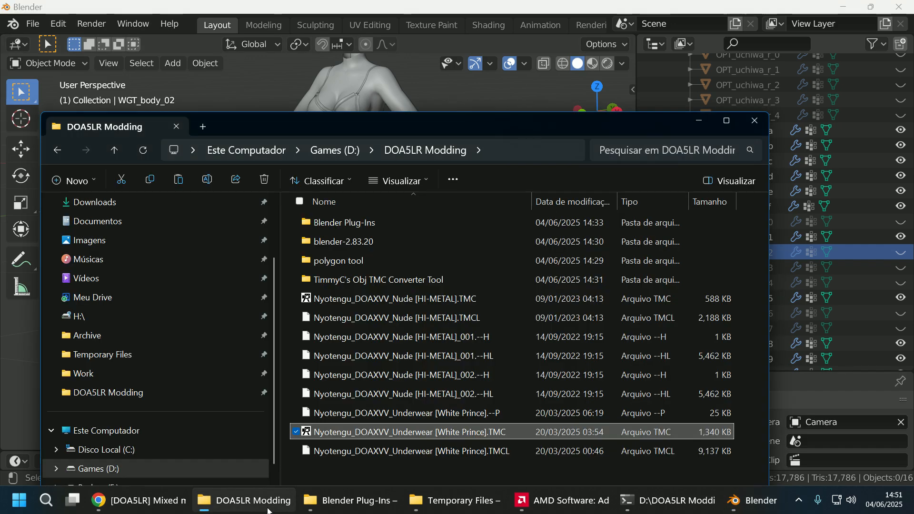
double_click(391, 431)
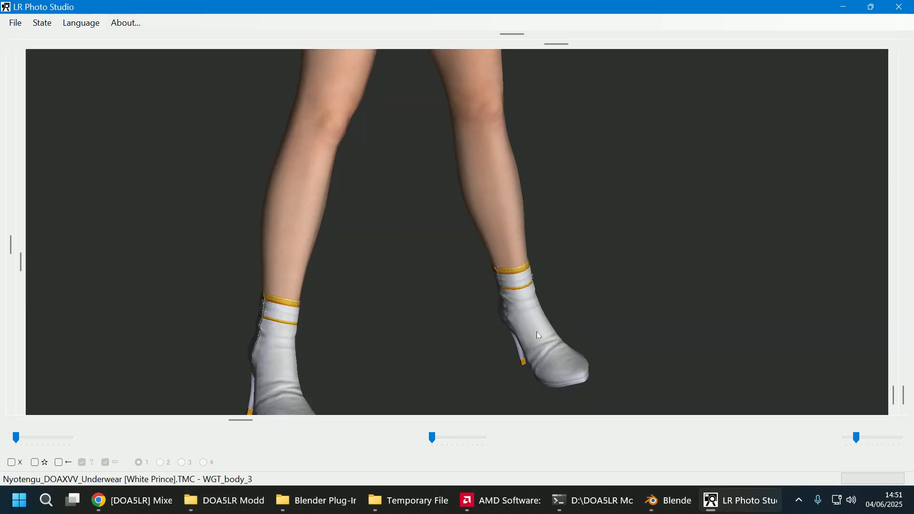
click(537, 335)
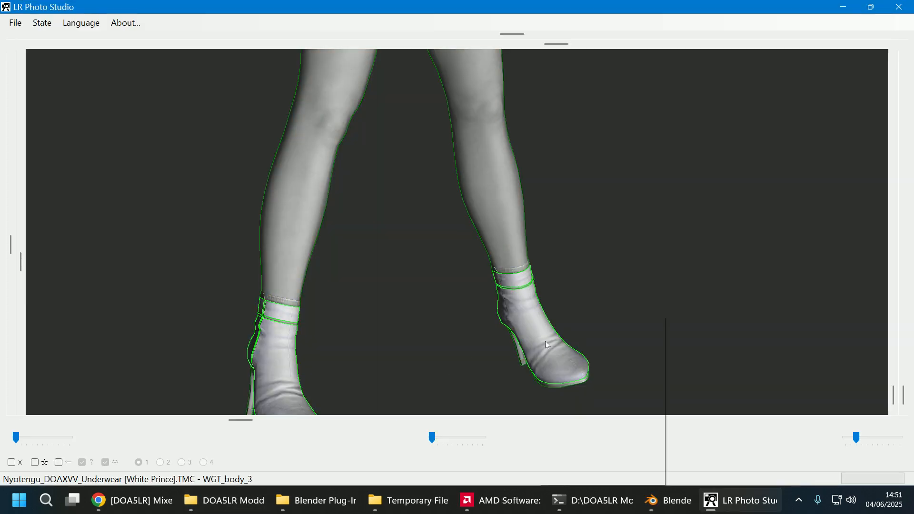
right_click(538, 336)
click(588, 401)
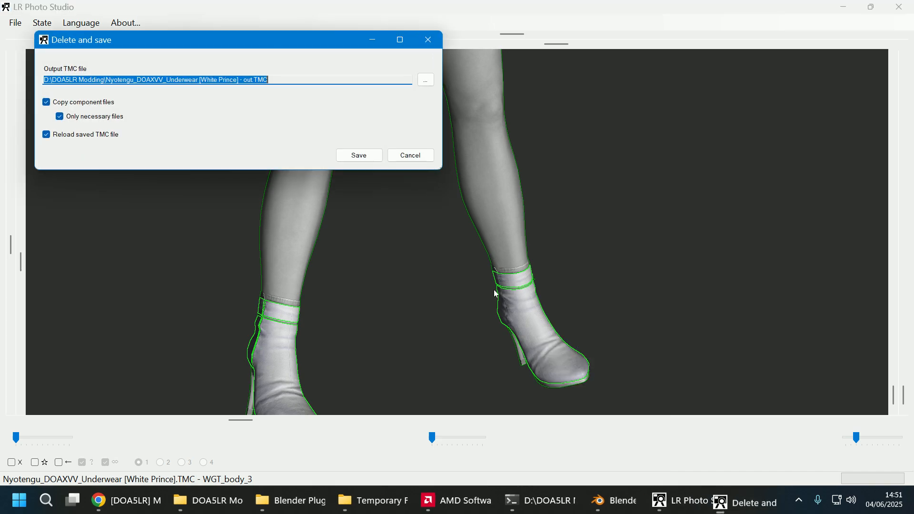
click(357, 153)
- Delete the gold ankle band mesh WGT_body_0 and save the result as "Nyotengu_DOAXVV_Underwear [White Prince] - out - out.TMC"
click(527, 282)
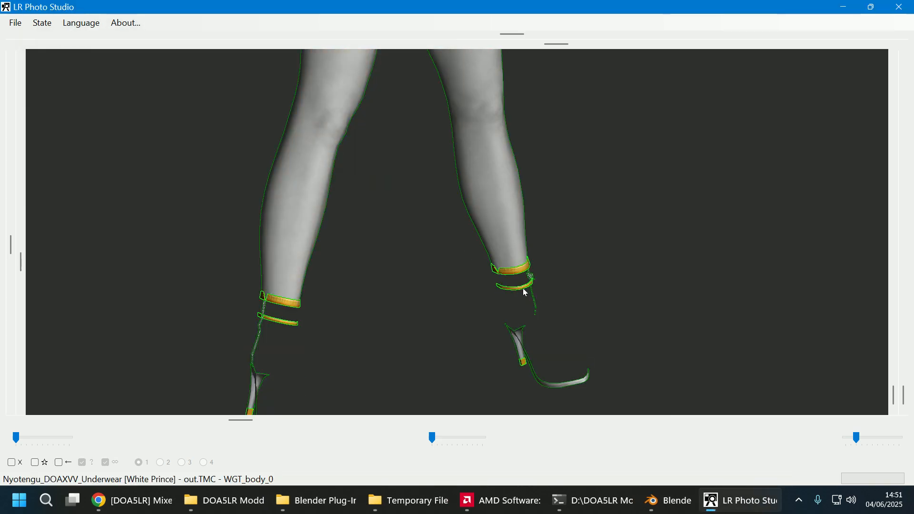
right_click(522, 286)
click(571, 372)
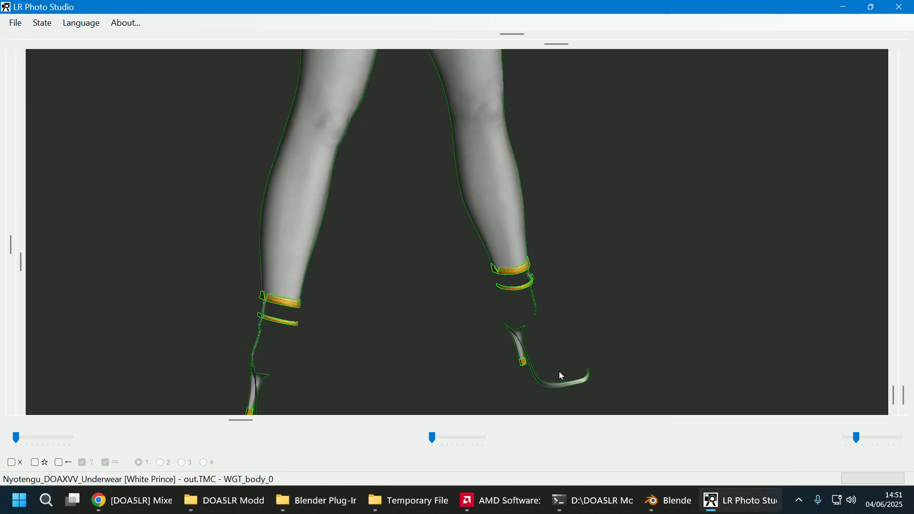
click(373, 169)
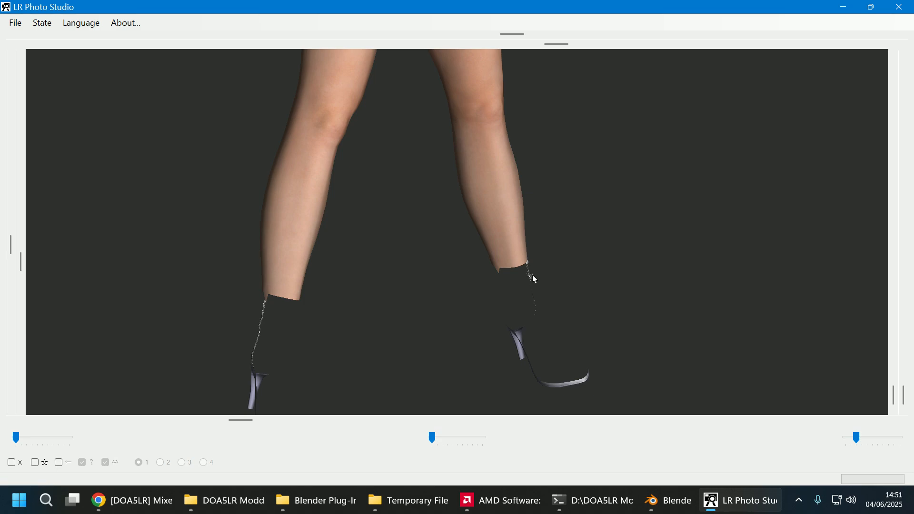
- Delete the small ankle ornament mesh WGT_body_7 and save to "Nyotengu_DOAXVV_Underwear [White Prince] - out - out - out.TMC"
click(531, 276)
right_click(531, 276)
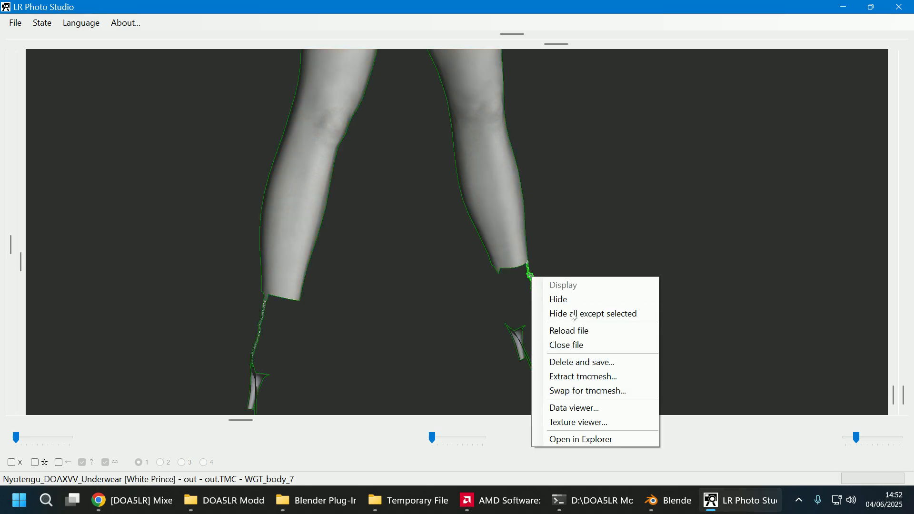
click(583, 363)
- Delete the thin strap mesh WGT_body_2 below the ankle and save to "Nyotengu_DOAXVV_Underwear [White Prince] - out - out - out - out.TMC"
drag(490, 285, 667, 305)
click(495, 314)
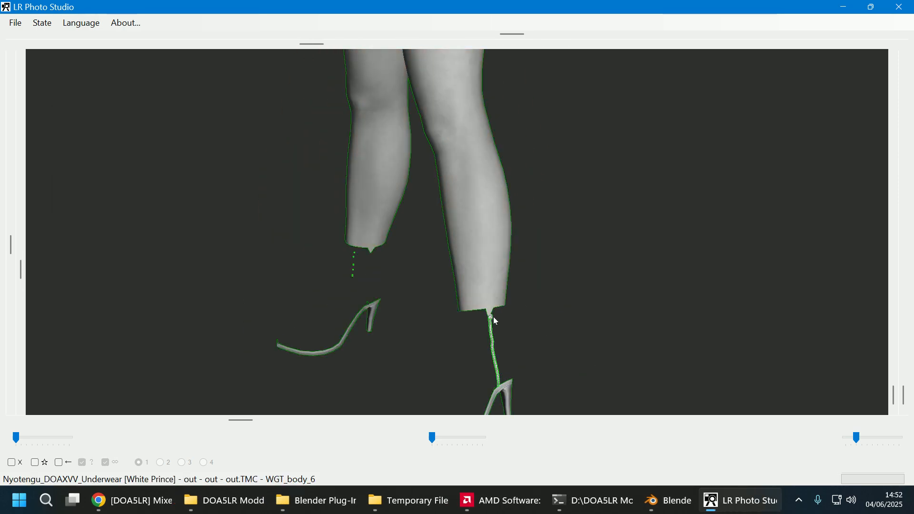
click(493, 316)
right_click(492, 316)
click(559, 402)
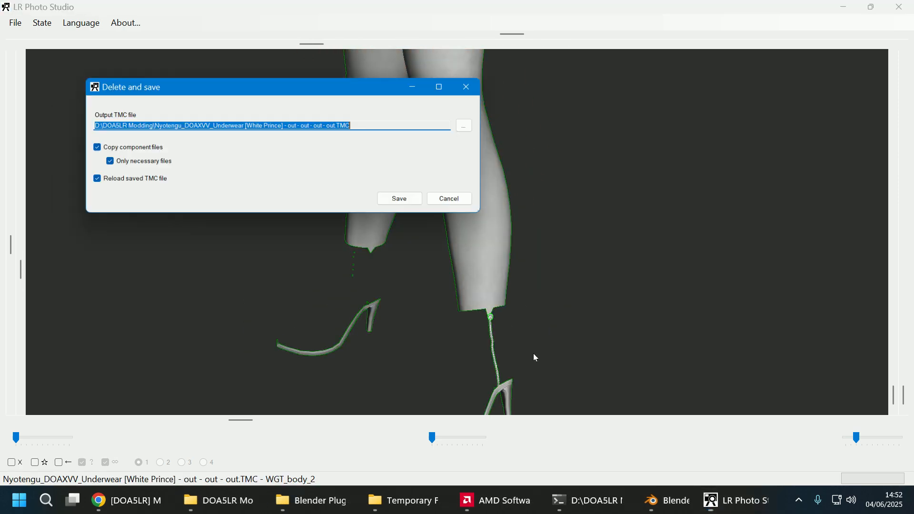
click(413, 203)
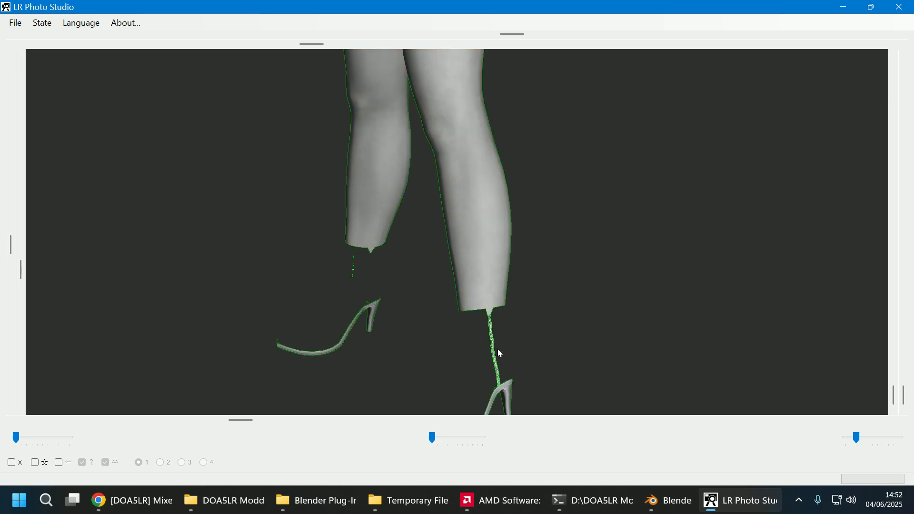
- Delete the shoe seam mesh WGT_body_6 and save to "Nyotengu_DOAXVV_Underwear [White Prince] - out - out - out - out - out.TMC"
click(495, 352)
right_click(493, 355)
click(547, 406)
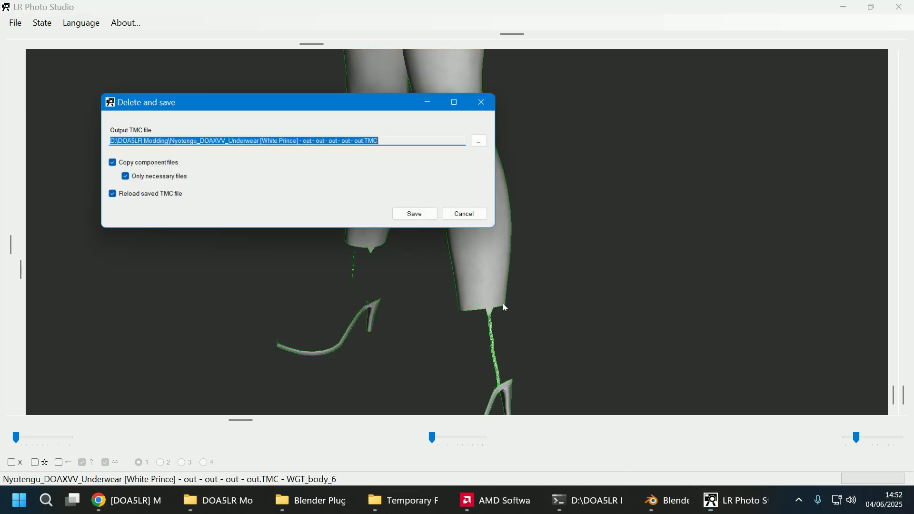
click(417, 215)
- Delete the high-heel sole mesh WGT_body_4 and save to "Nyotengu_DOAXVV_Underwear [White Prince] - out - out - out - out - out - out.TMC"
click(513, 398)
right_click(512, 398)
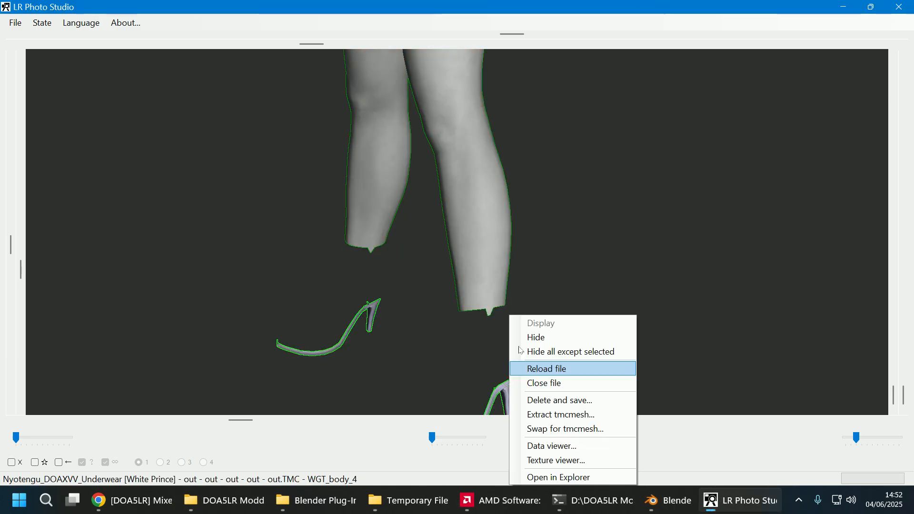
click(547, 400)
key(Return)
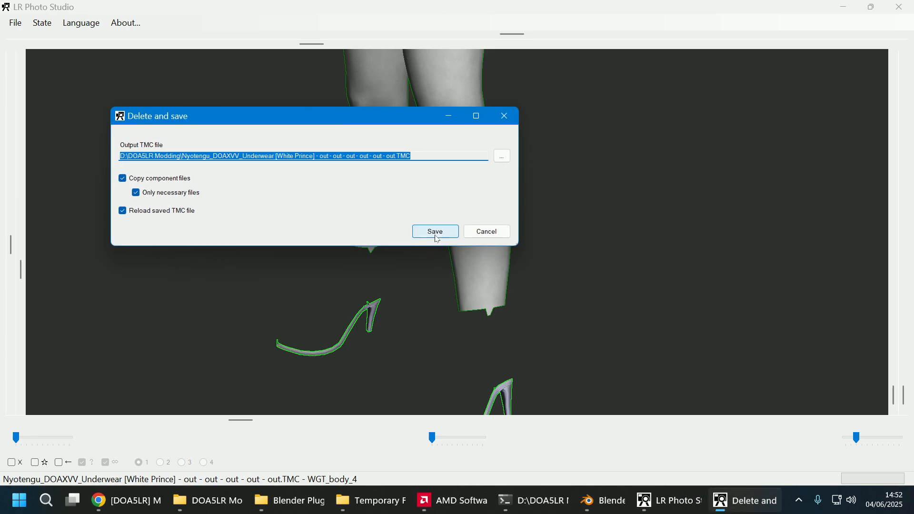
- Inspect the costume model from several sides, checking the lower legs for leftover shoe parts
drag(564, 229, 589, 228)
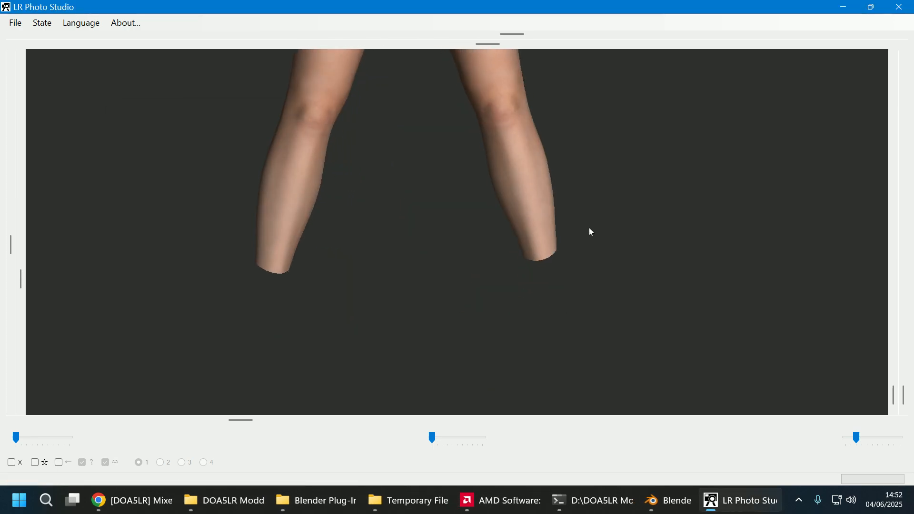
middle_drag(594, 185, 627, 109)
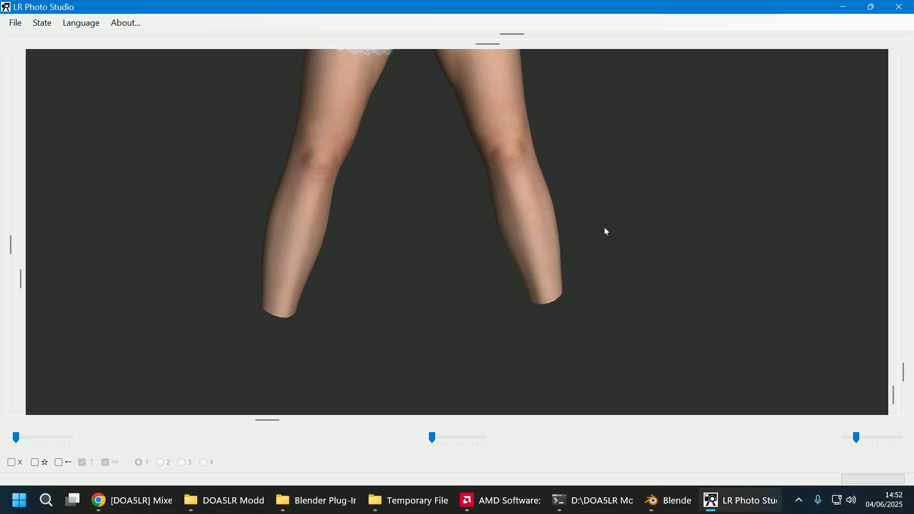
drag(604, 227, 487, 252)
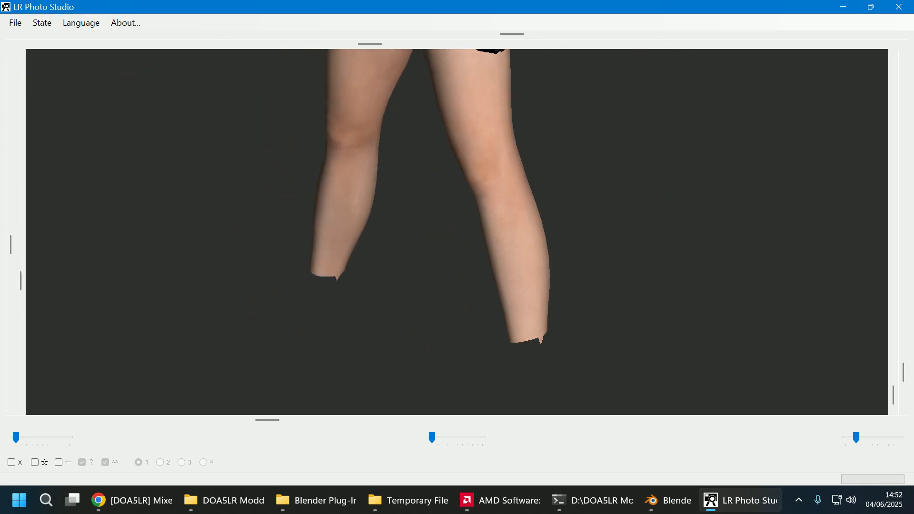
middle_drag(604, 64, 604, 150)
drag(605, 154, 721, 152)
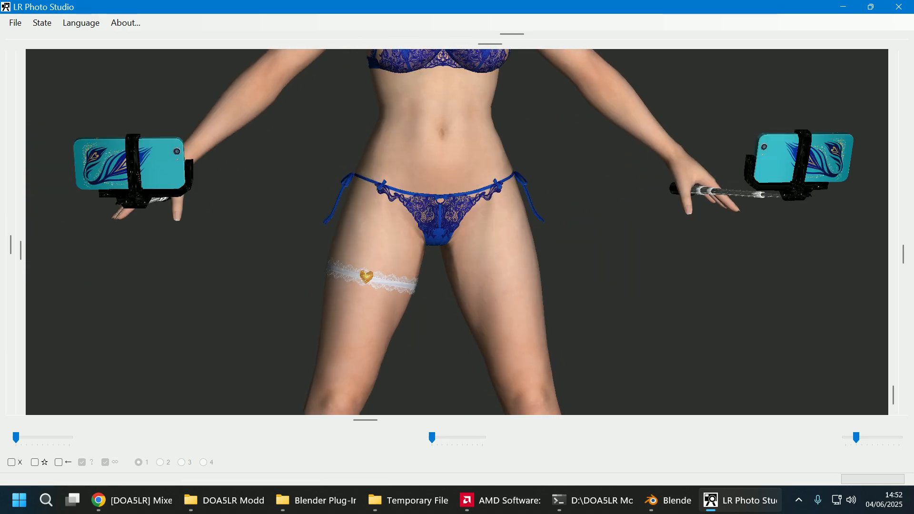
drag(582, 235, 666, 230)
middle_drag(666, 230, 683, 110)
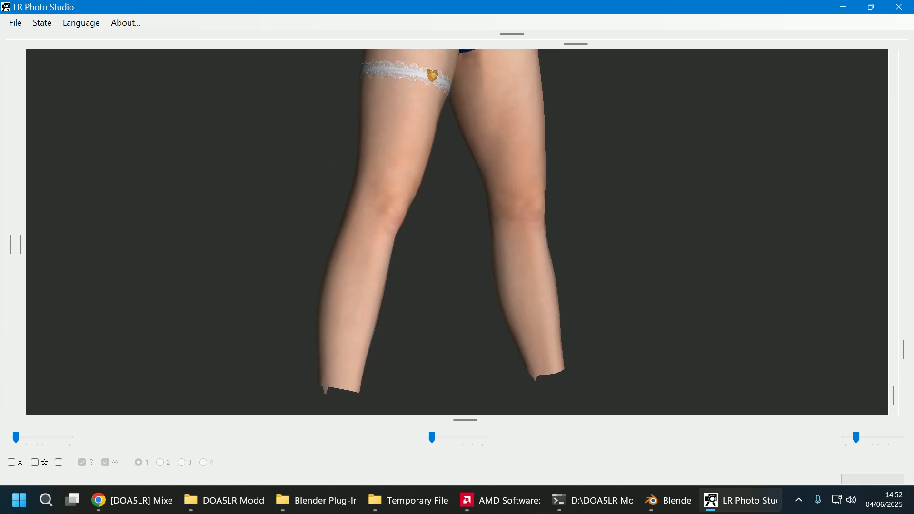
- Switch to the DOA5LR Modding folder in File Explorer and widen the window and name column to show the full file names
click(228, 499)
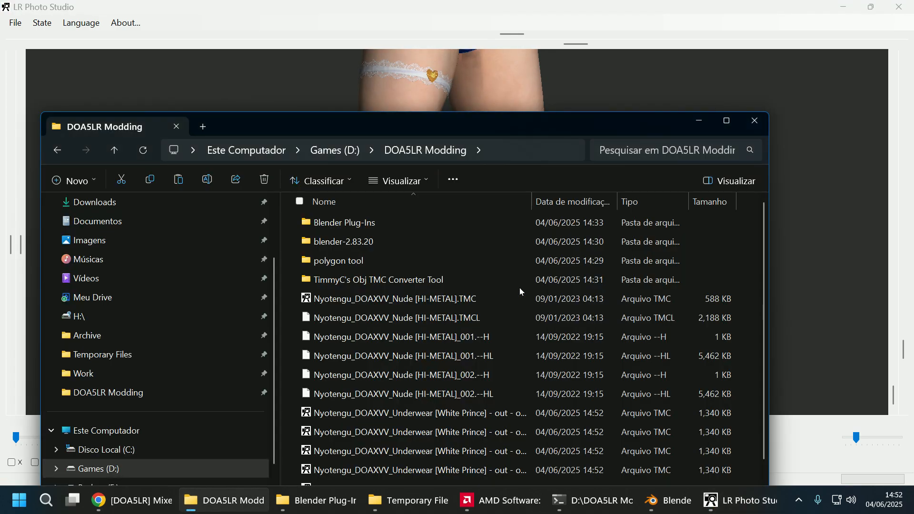
drag(529, 127, 539, 70)
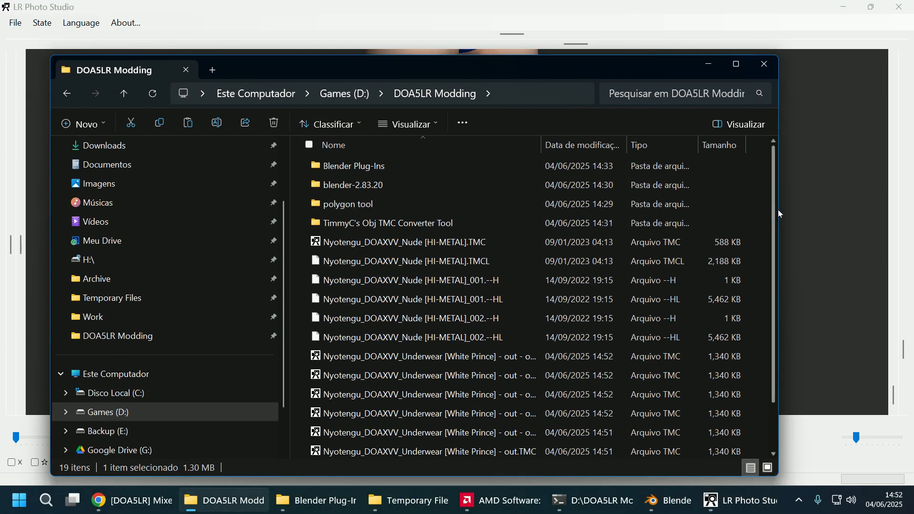
drag(780, 209, 864, 220)
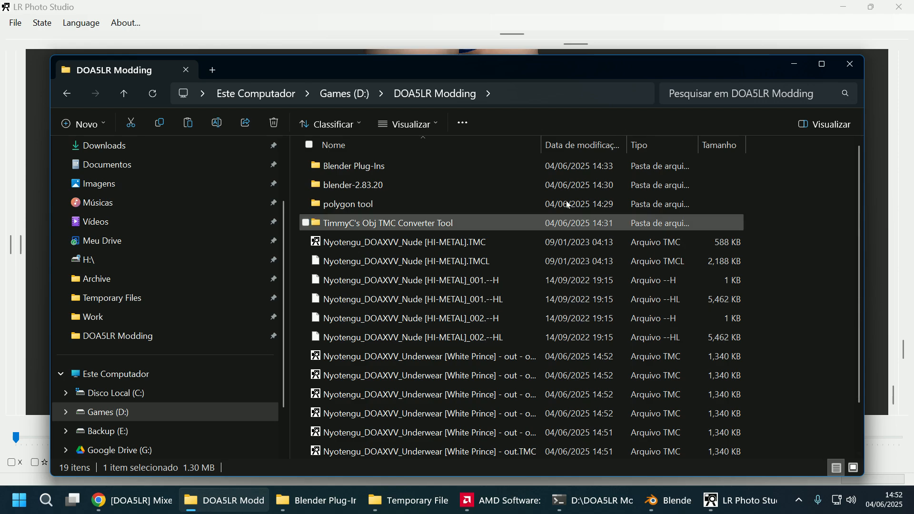
drag(636, 153, 634, 153)
scroll(561, 309, down, 1)
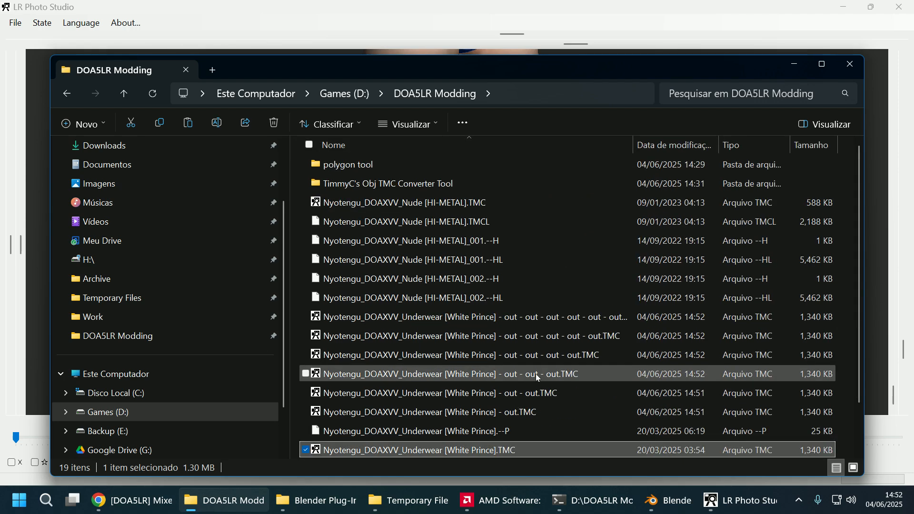
- Delete the original "Nyotengu_DOAXVV_Underwear [White Prince].TMC" and its intermediate "- out" copies, keeping only the copy with the longest name
ctrl+click(538, 409)
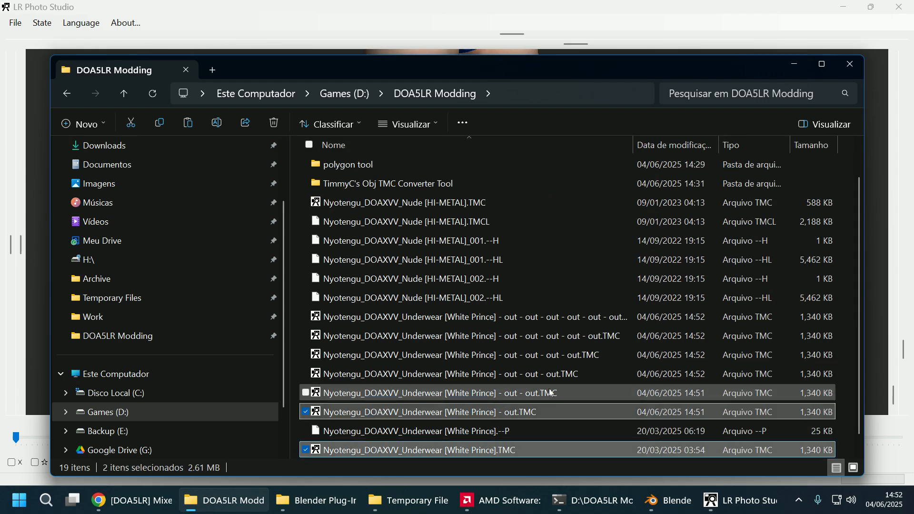
ctrl+click(550, 389)
ctrl+click(565, 371)
ctrl+click(580, 354)
ctrl+click(594, 337)
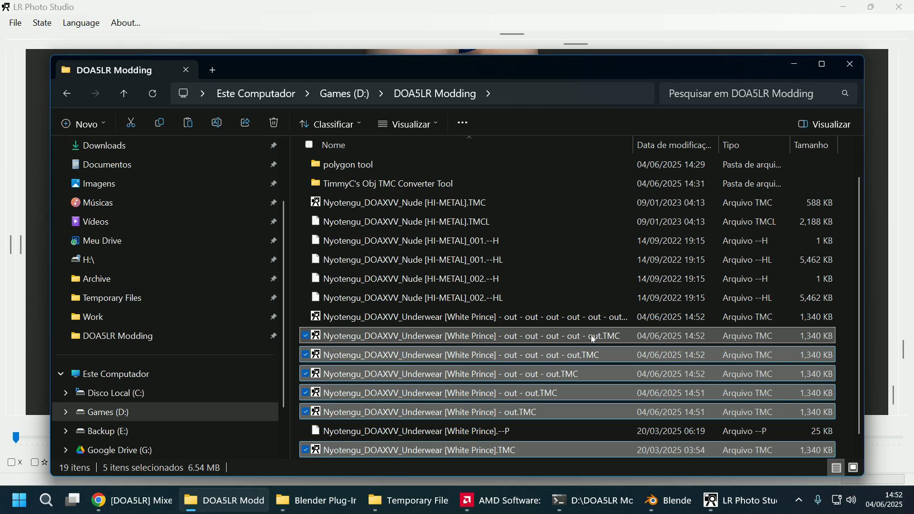
key(Delete)
- Rename the remaining output file as "Nyotengu_DOAXVV_Underwear [White Prince].TMC"
click(561, 356)
right_click(561, 356)
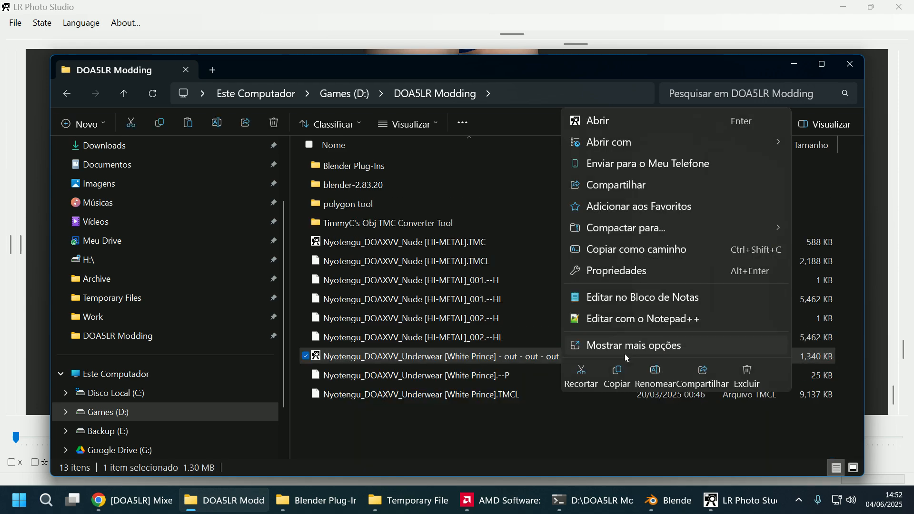
click(656, 378)
drag(497, 358, 618, 372)
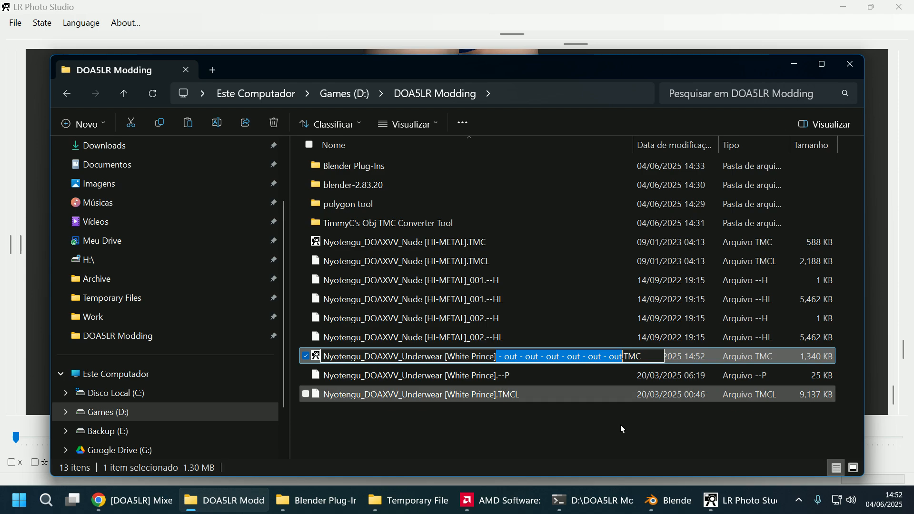
key(Delete)
key(Return)
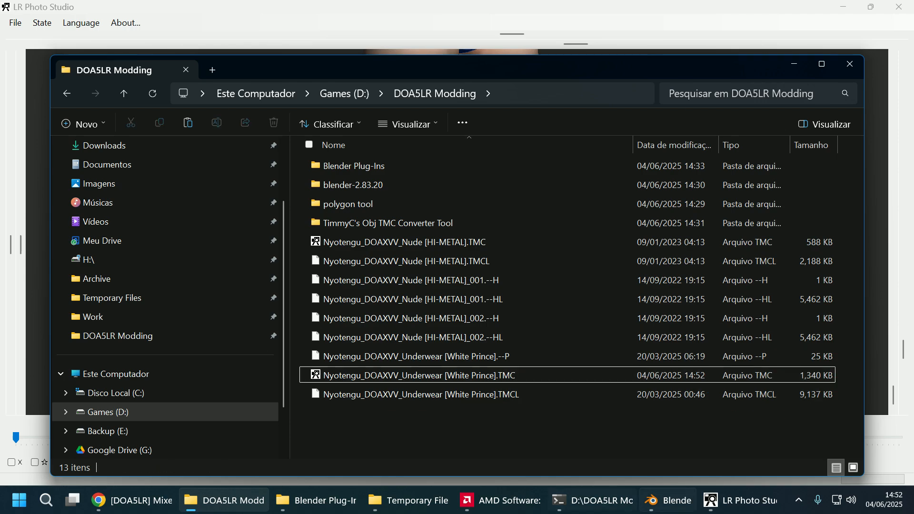
- Switch to Blender, select the body mesh WGT_body_11 and examine the cut ends of its lower legs
click(666, 500)
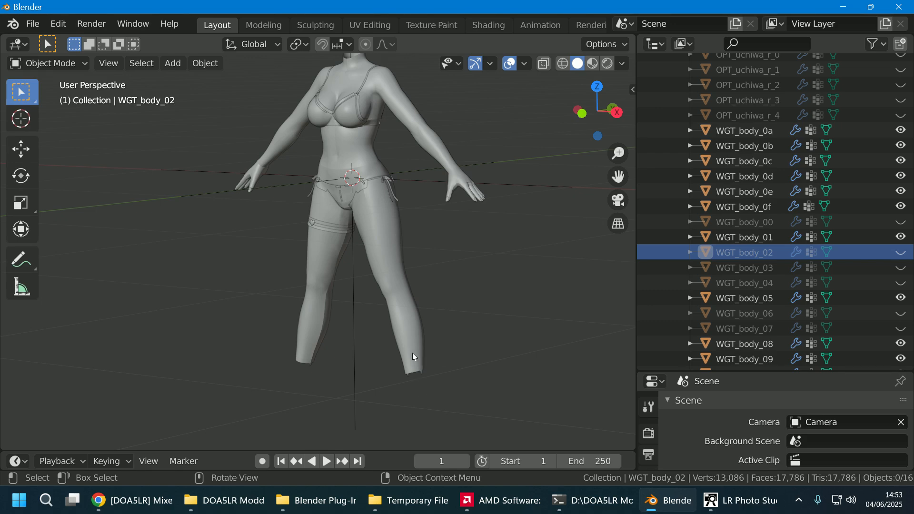
scroll(412, 352, up, 3)
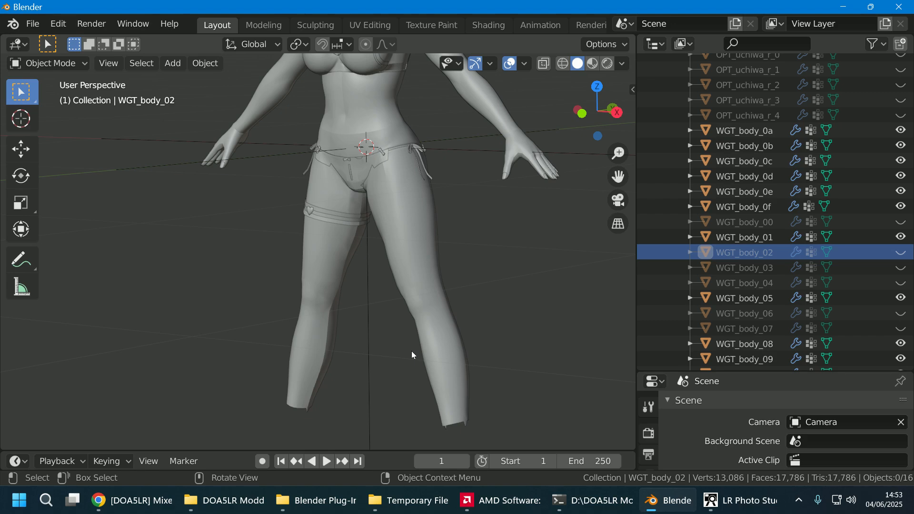
mouse_move(411, 350)
middle_down()
mouse_move(378, 355)
mouse_move(465, 363)
mouse_move(530, 327)
mouse_move(412, 334)
mouse_move(441, 354)
mouse_move(399, 335)
mouse_move(407, 341)
mouse_move(394, 346)
mouse_move(400, 342)
middle_up()
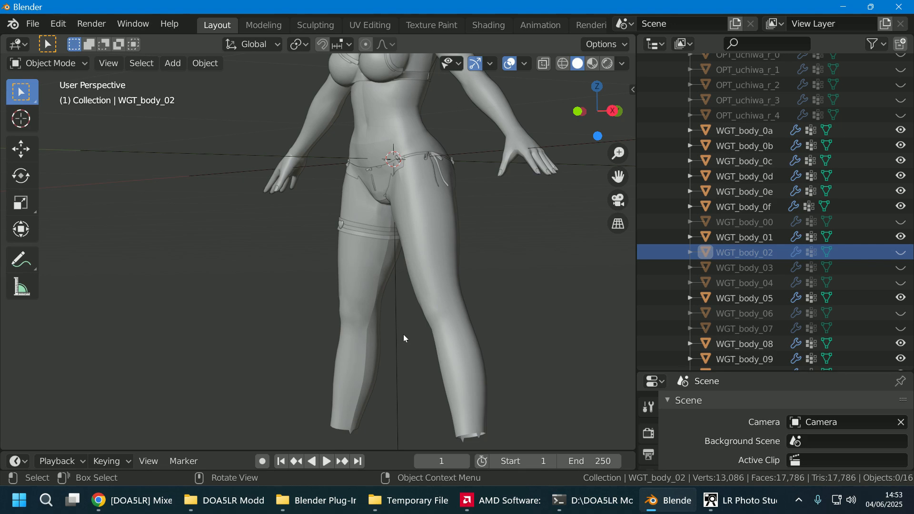
scroll(403, 332, up, 5)
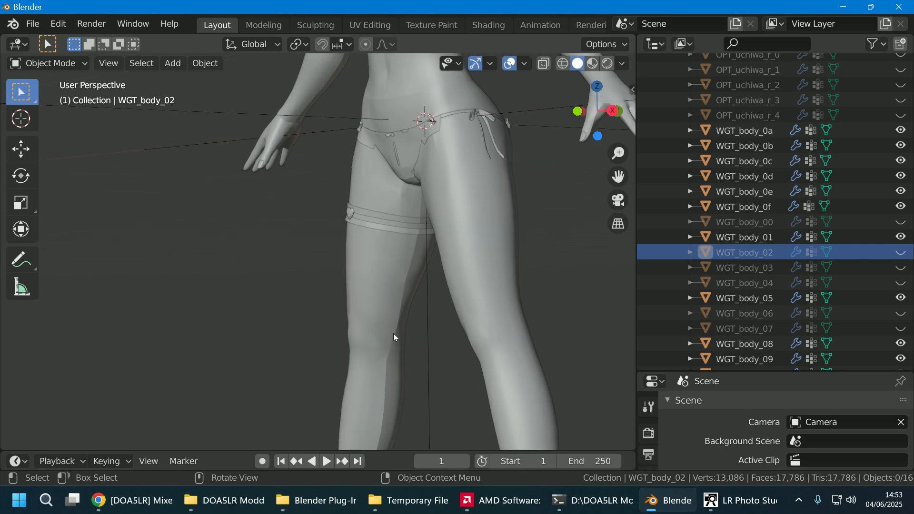
middle_drag(459, 266, 424, 238)
click(420, 250)
scroll(812, 261, up, 5)
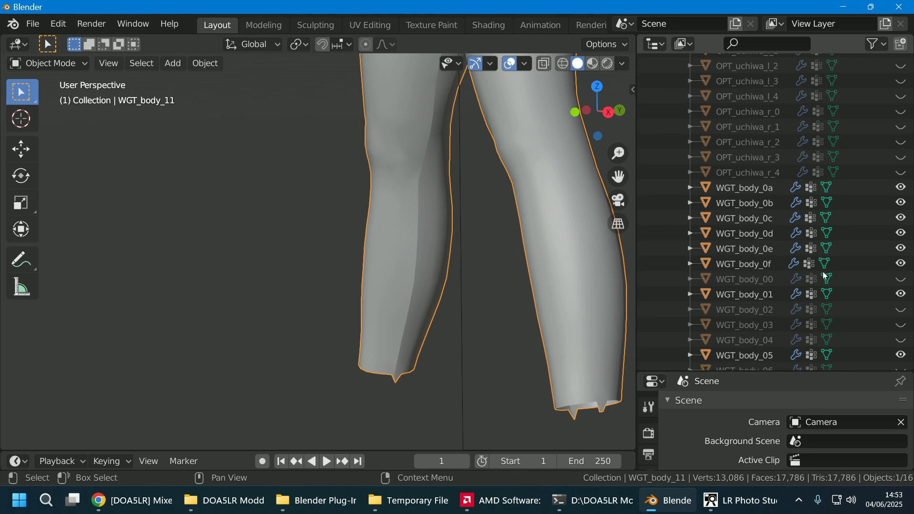
- Examine the WGT_body_11 mesh in Edit Mode with nothing selected, return to Object Mode and view the legs from the front
scroll(823, 266, down, 6)
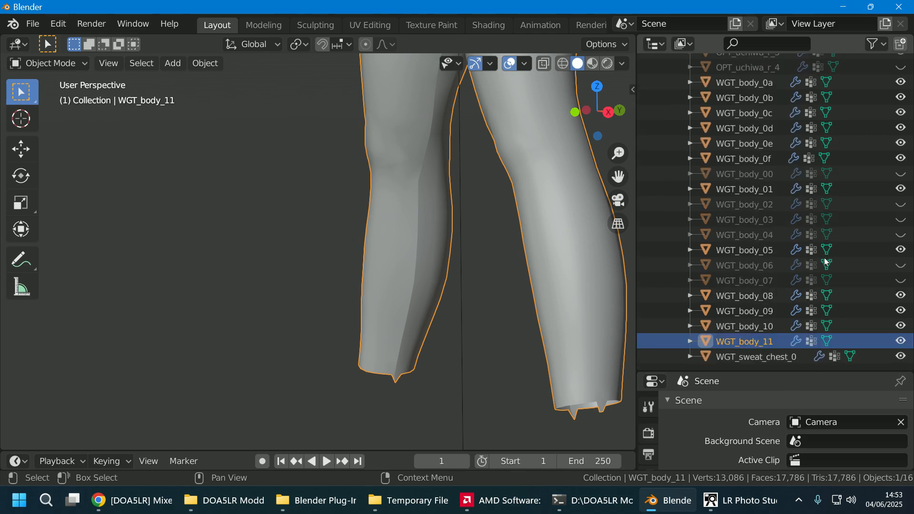
click(826, 341)
middle_drag(495, 332, 457, 265)
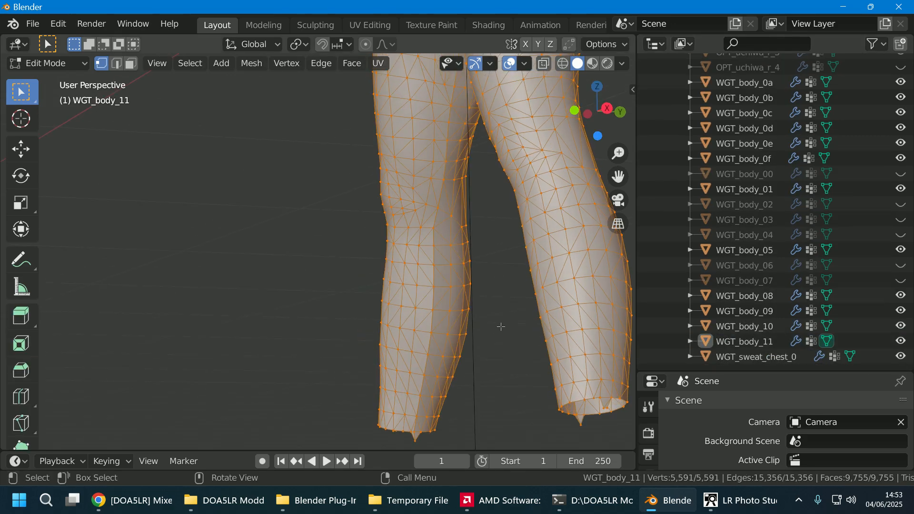
key(alt+a)
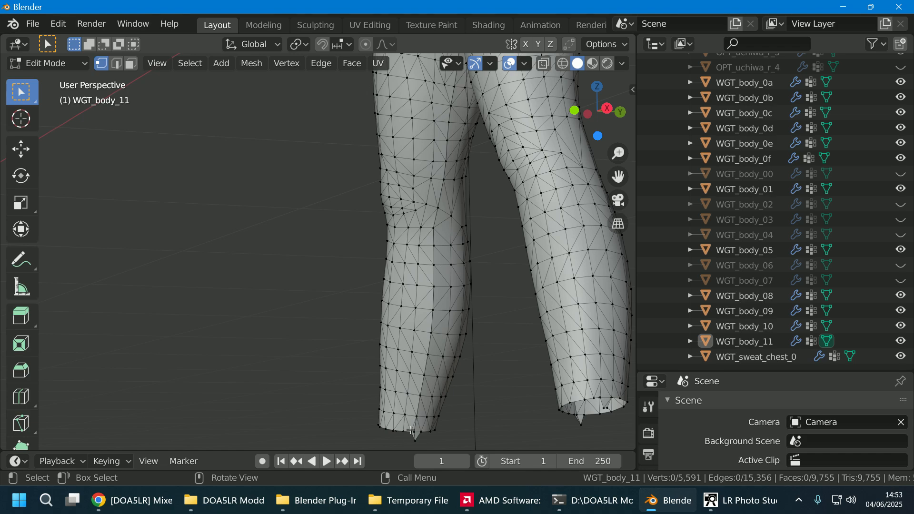
click(828, 342)
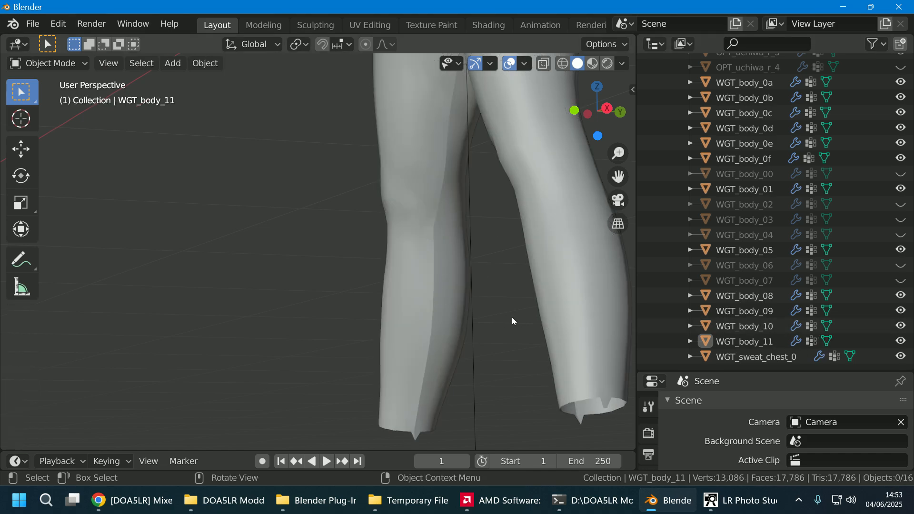
middle_drag(480, 296, 530, 310)
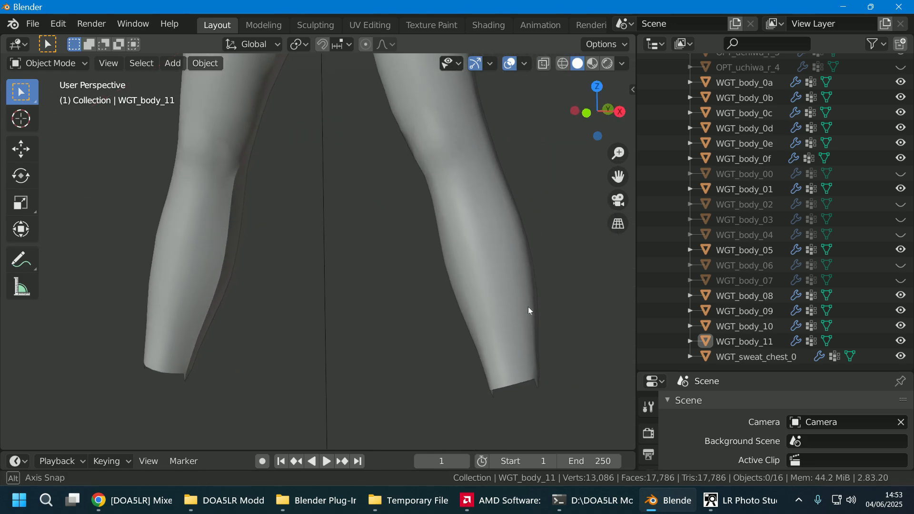
- Import "Nyotengu_DOAXVV_Nude [HI-METAL].TMC" into the scene as a TMC(PC) file
click(41, 26)
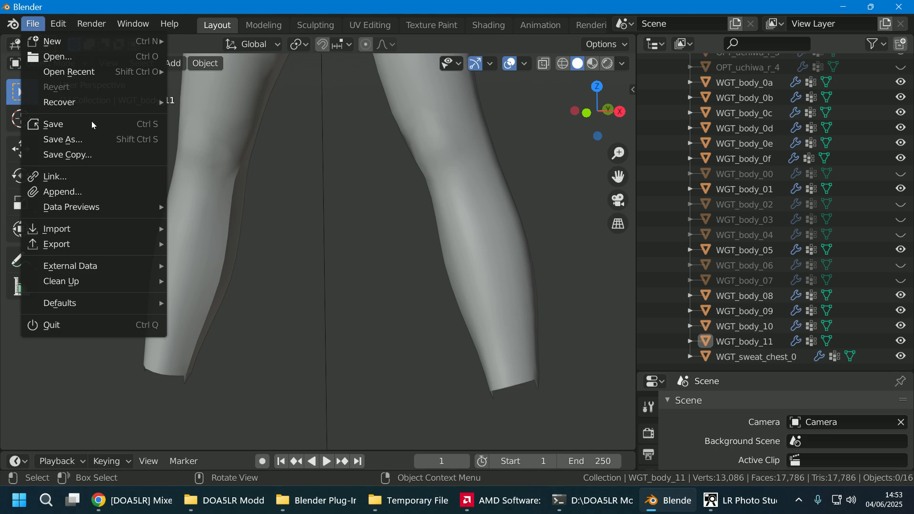
mouse_move(93, 239)
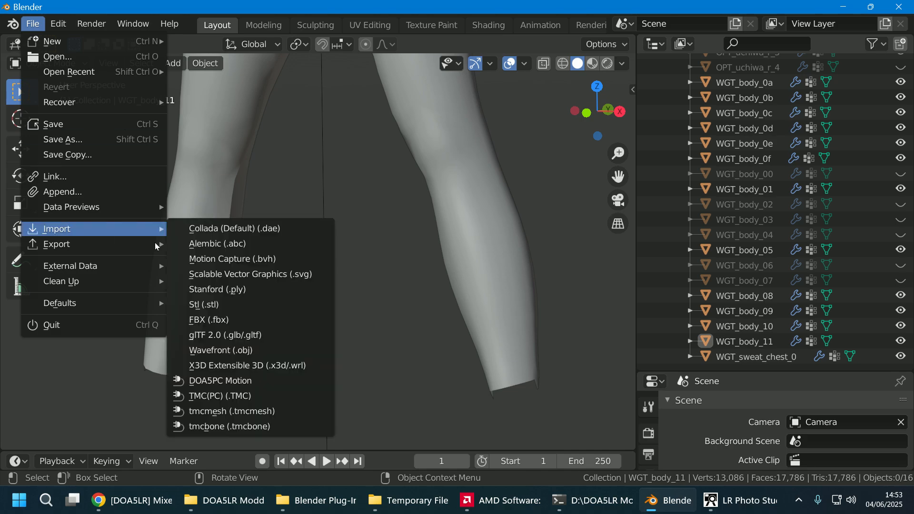
click(270, 395)
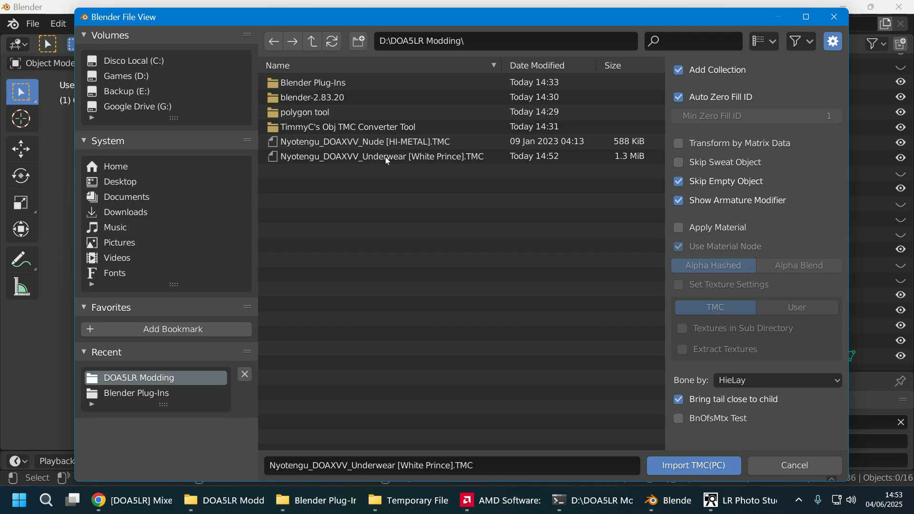
click(430, 144)
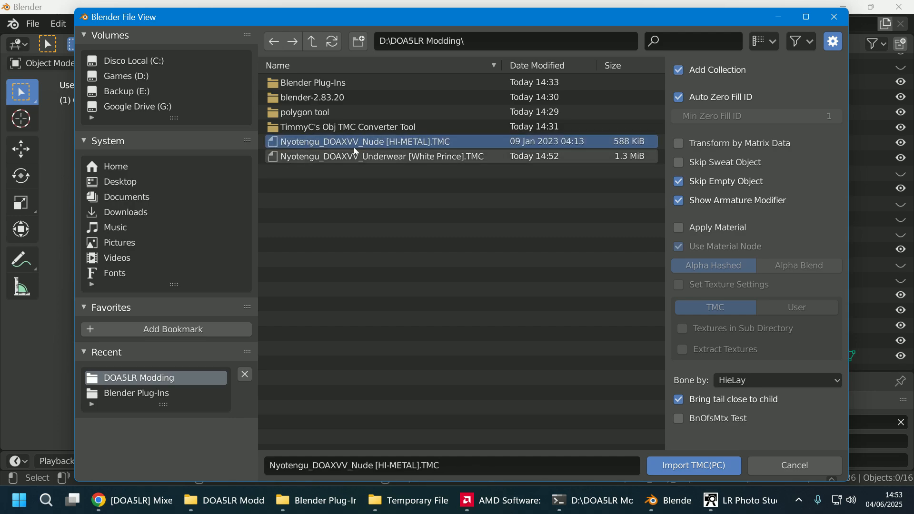
click(694, 469)
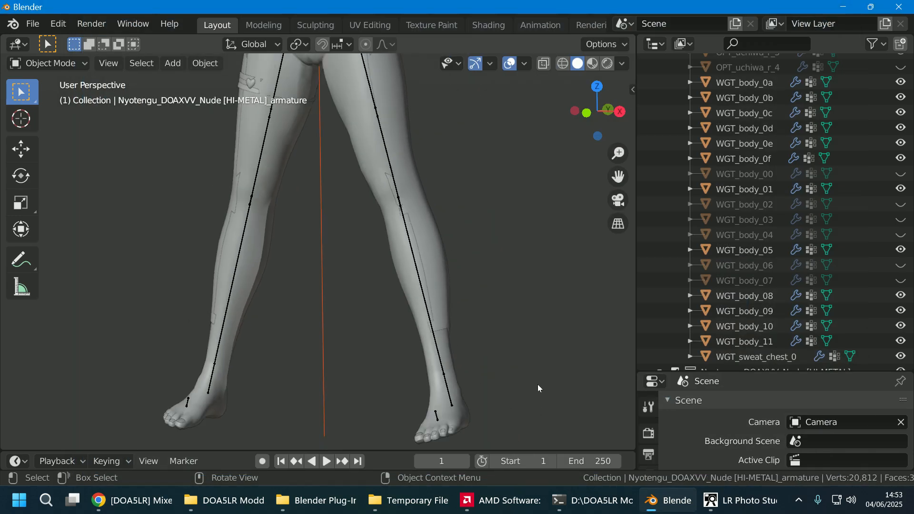
- Examine where the imported nude body overlaps the costume body along the thighs, knees and lower legs
mouse_move(537, 384)
middle_down()
mouse_move(524, 379)
mouse_move(549, 382)
mouse_move(538, 378)
mouse_move(531, 337)
mouse_move(559, 363)
mouse_move(544, 368)
middle_up()
shift+middle_drag(309, 367, 393, 323)
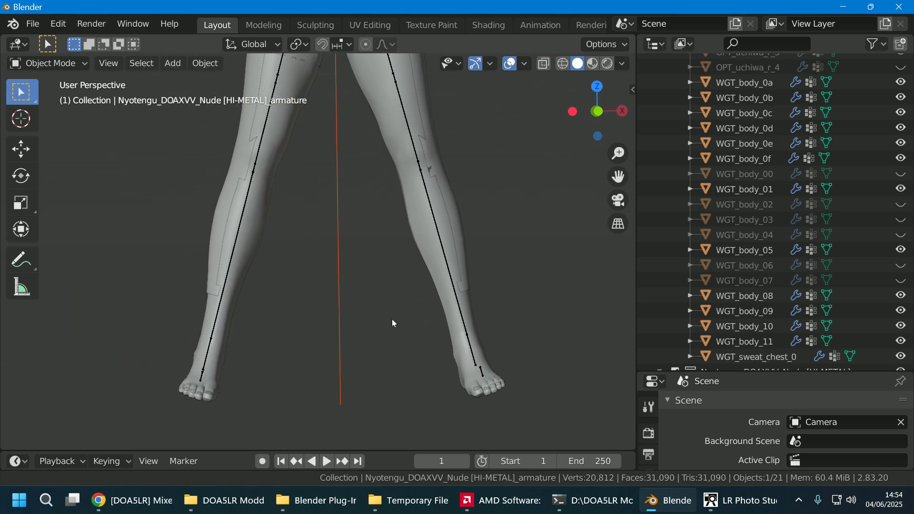
scroll(390, 321, up, 4)
shift+middle_drag(256, 320, 389, 432)
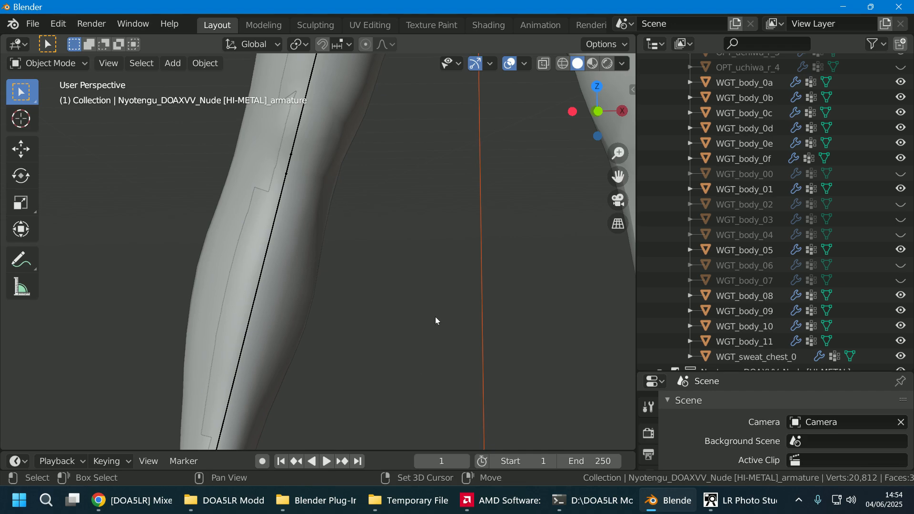
scroll(435, 316, down, 5)
shift+middle_drag(419, 271, 420, 367)
scroll(368, 255, up, 6)
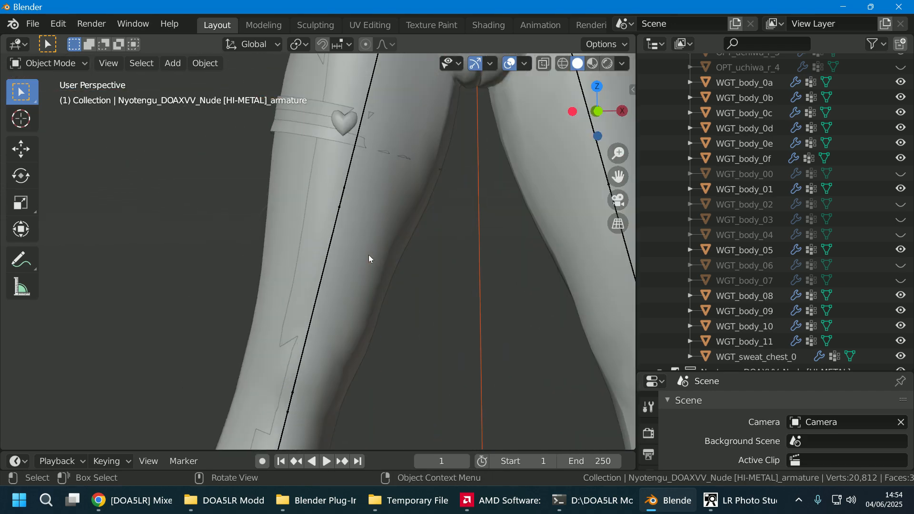
scroll(329, 200, down, 5)
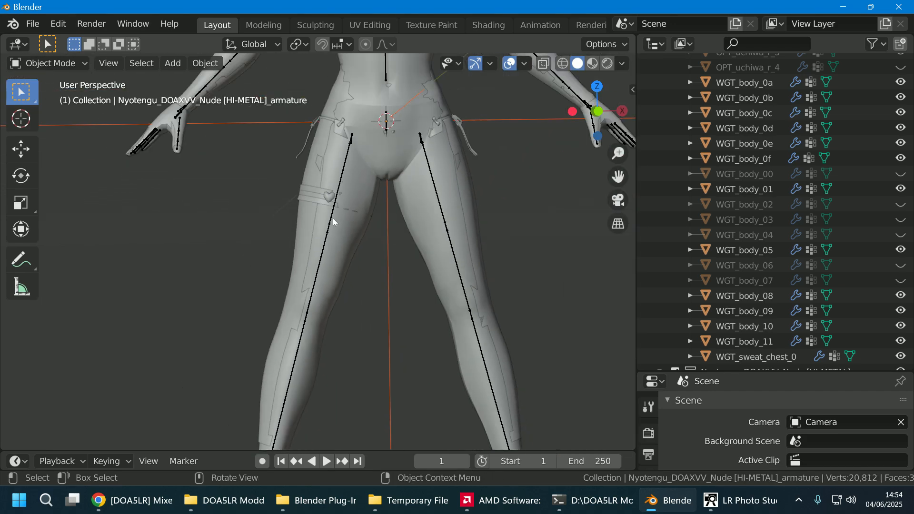
- Expand the Nyotengu_DOAXVV_Nude [HI-METAL] hierarchy in the outliner and hide its armature
scroll(684, 362, down, 2)
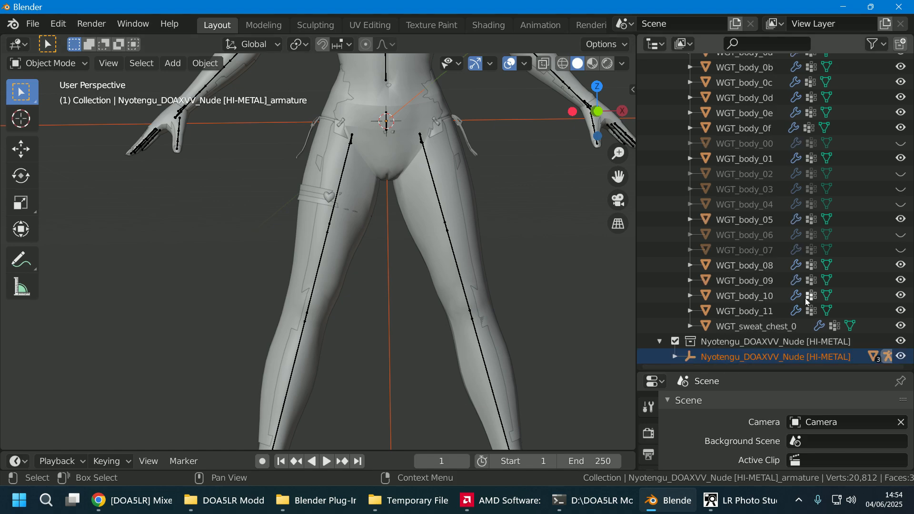
click(674, 357)
scroll(757, 253, down, 4)
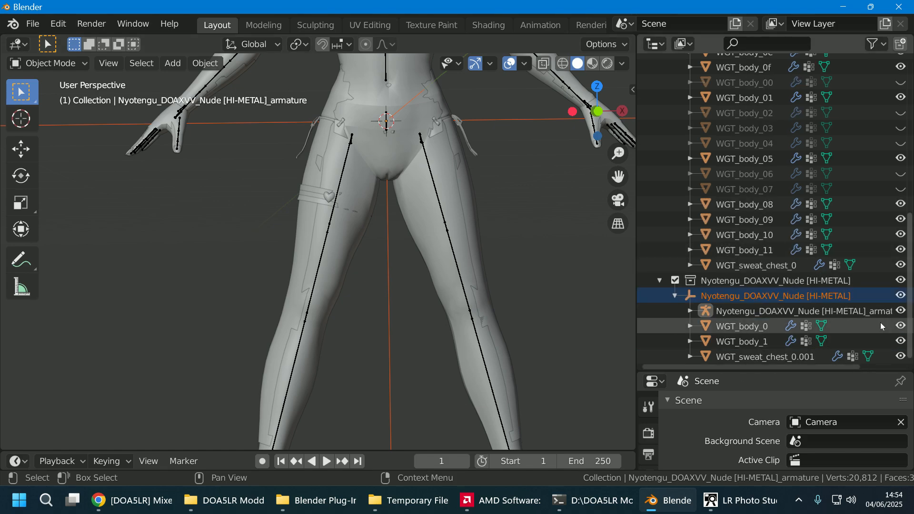
click(901, 310)
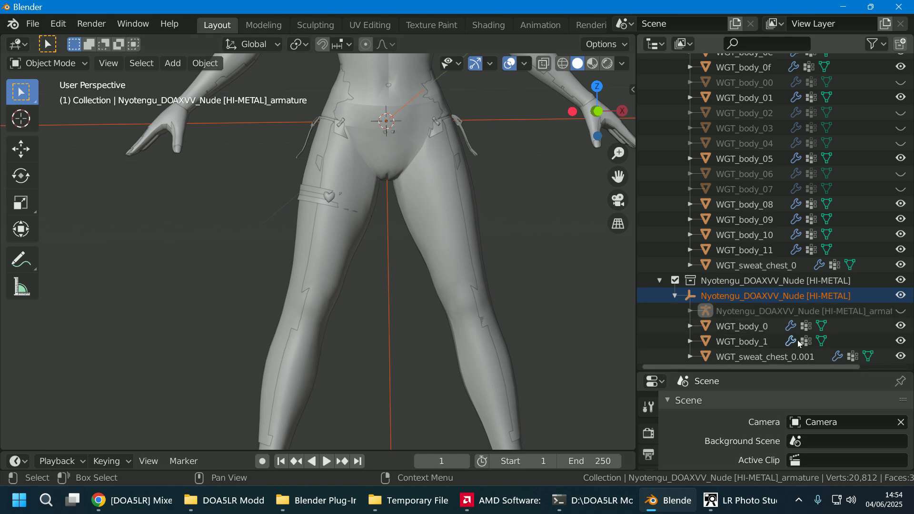
click(825, 329)
click(822, 327)
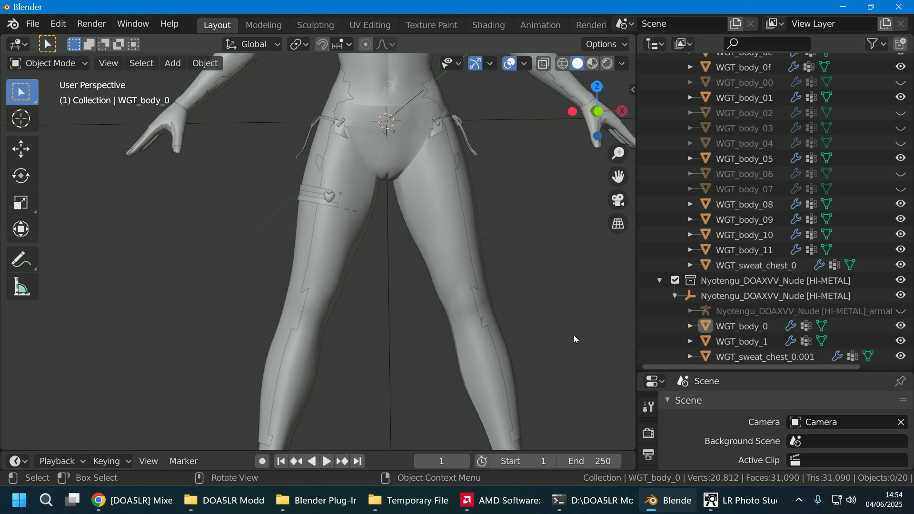
- Select the costume's body mesh WGT_body_11 and add a new material to it
scroll(574, 336, up, 2)
scroll(574, 336, down, 4)
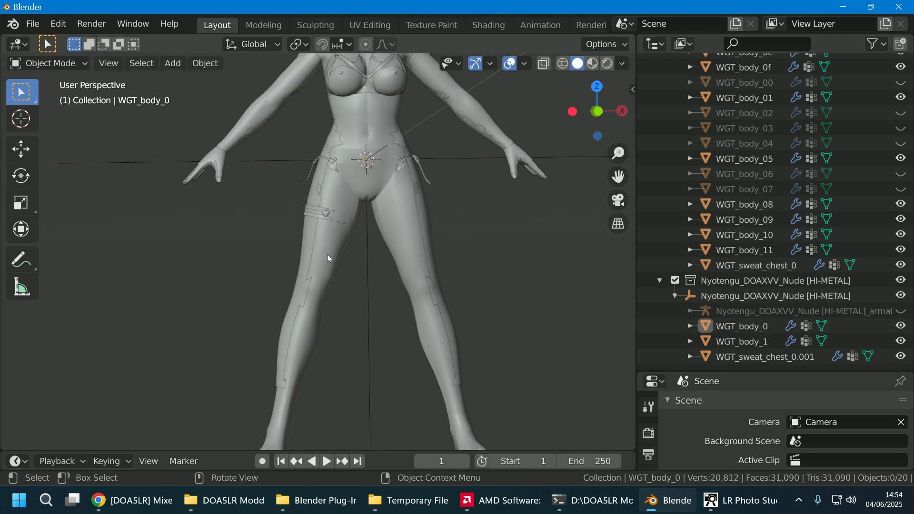
click(281, 380)
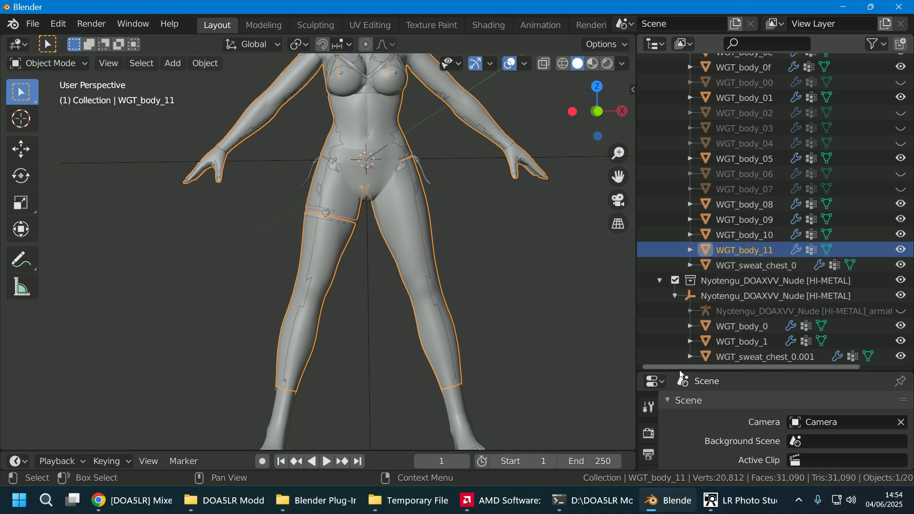
drag(679, 372, 703, 292)
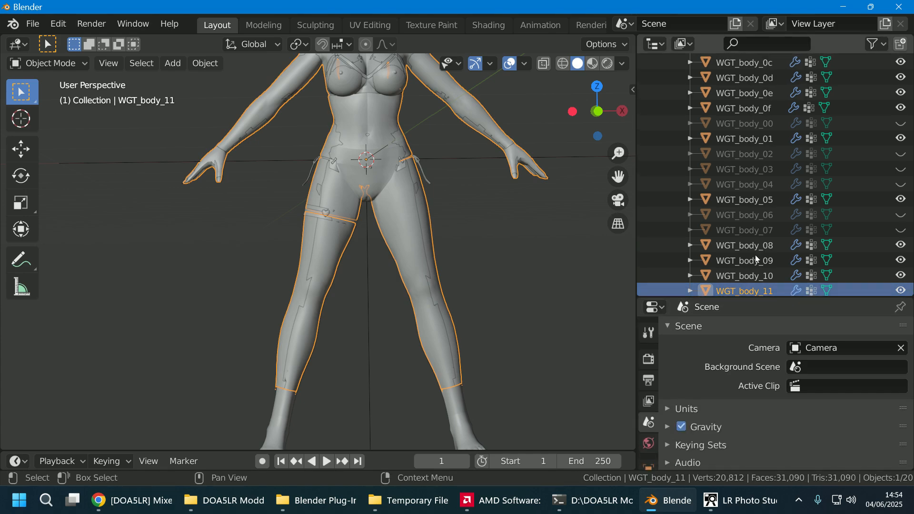
scroll(781, 233, down, 5)
scroll(649, 428, down, 8)
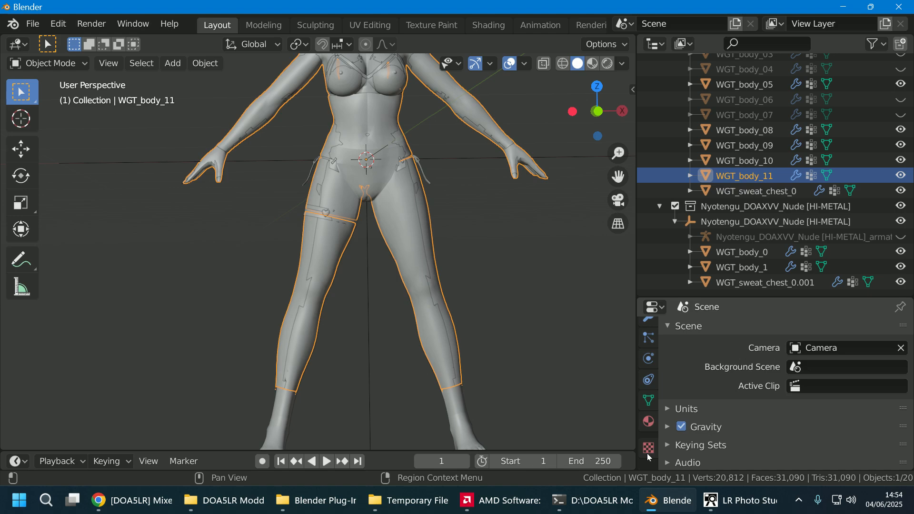
click(649, 422)
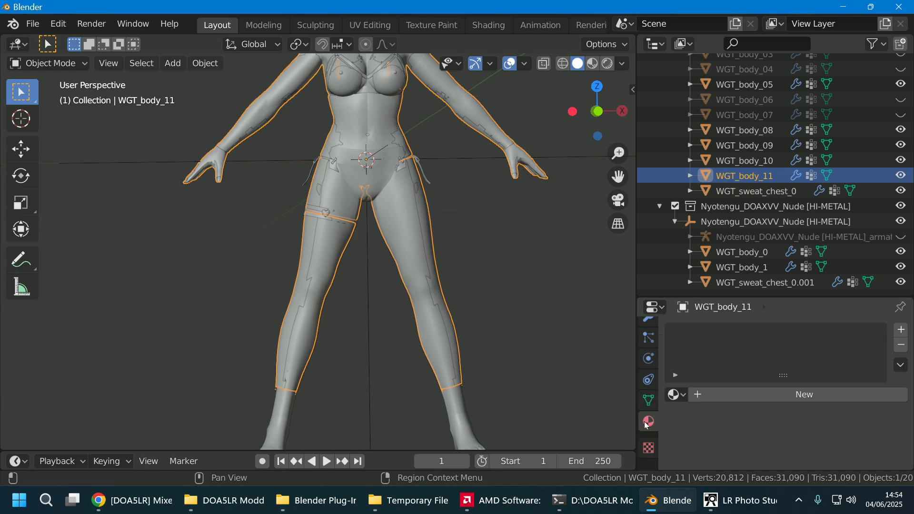
click(805, 398)
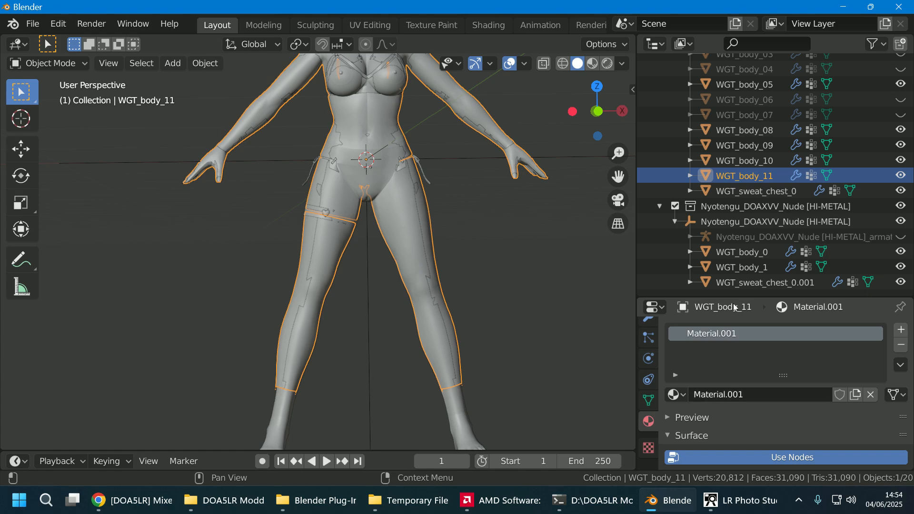
- Set the viewport display color of WGT_body_11's material to orange (H 0.083, S 0.855, V 0.906), then deselect the mesh
scroll(766, 396, down, 10)
drag(739, 296, 739, 205)
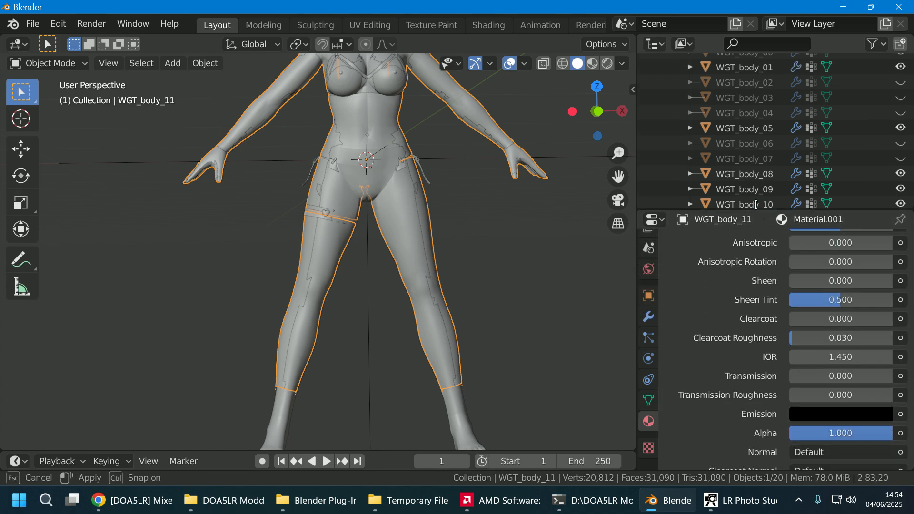
scroll(779, 370, down, 12)
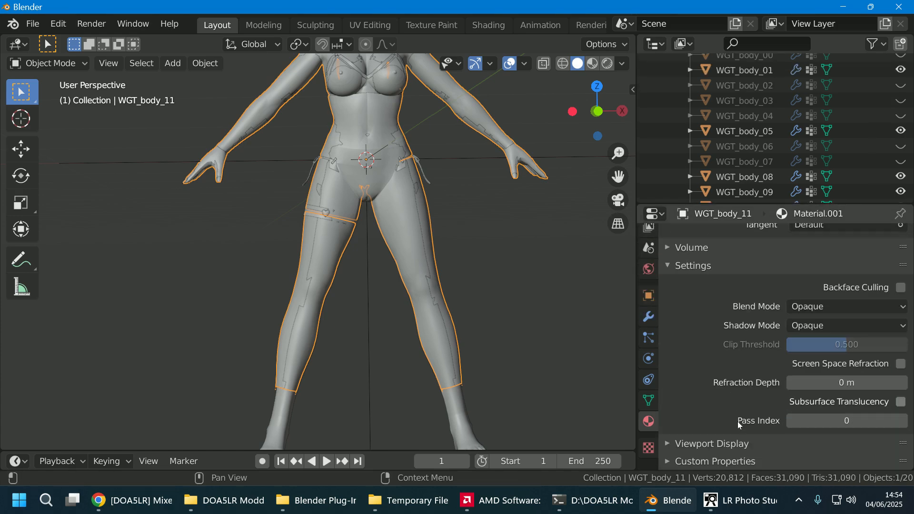
click(732, 440)
scroll(760, 410, down, 3)
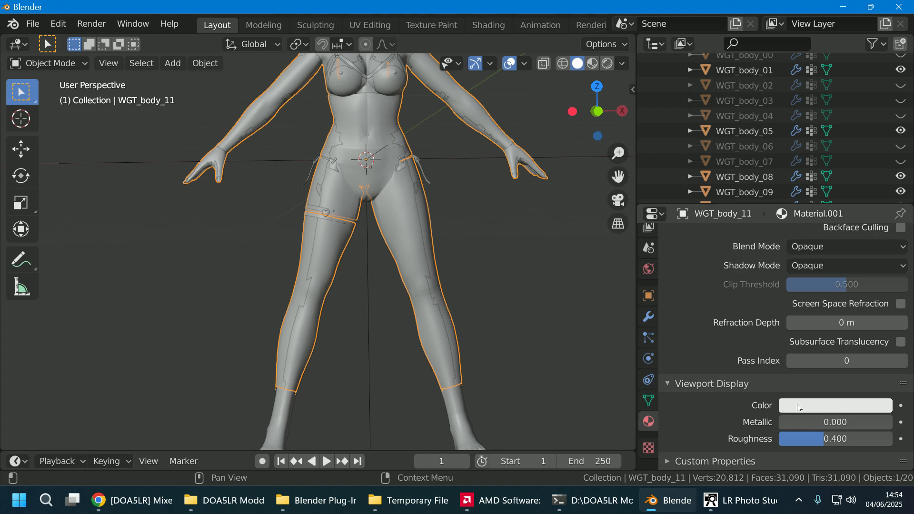
click(799, 407)
mouse_move(812, 234)
mouse_down()
mouse_move(780, 281)
mouse_move(789, 285)
mouse_up()
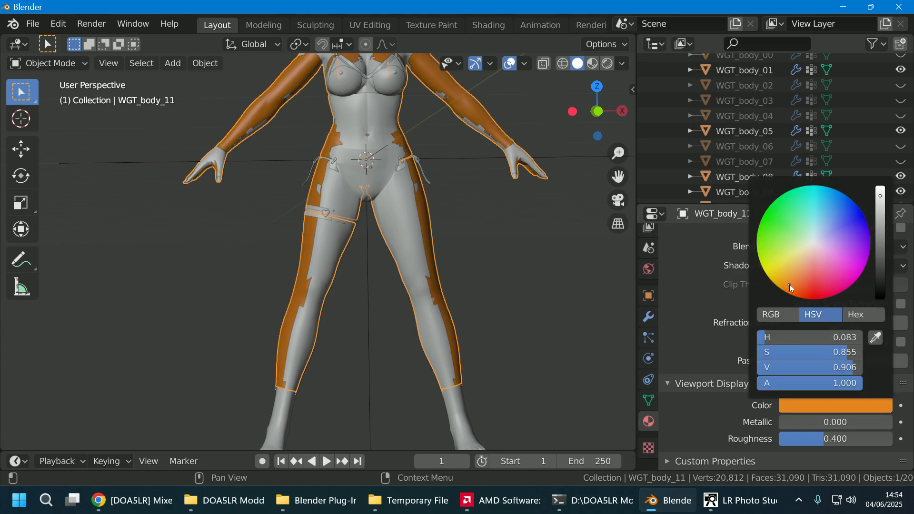
click(529, 338)
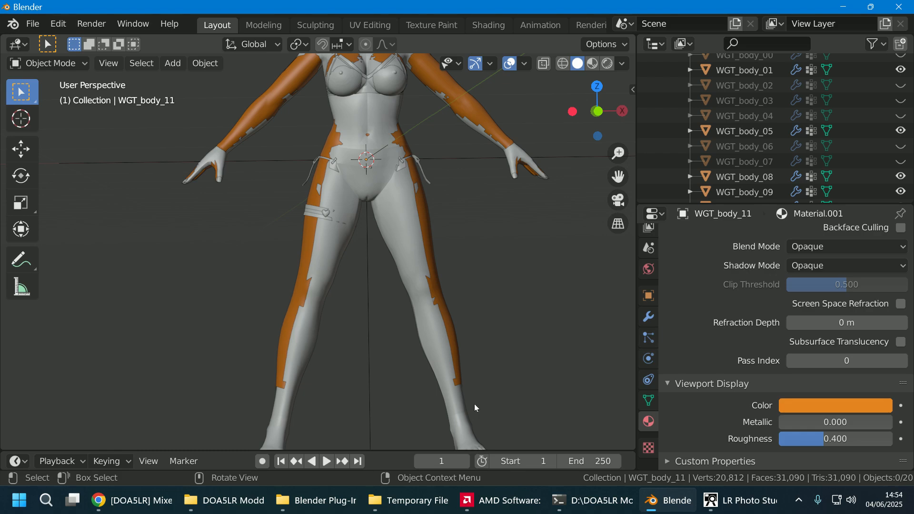
- Select the nude model's body mesh WGT_body_1 and locate it in the enlarged outliner
click(459, 406)
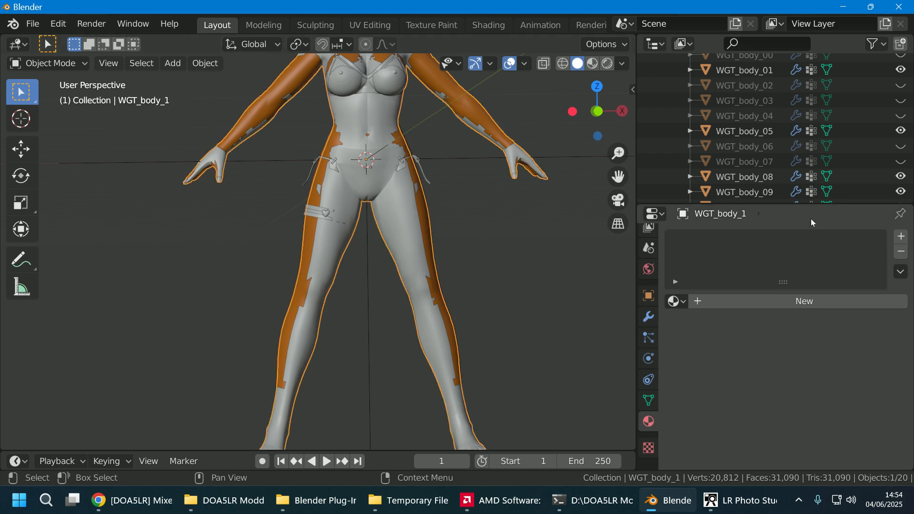
click(518, 395)
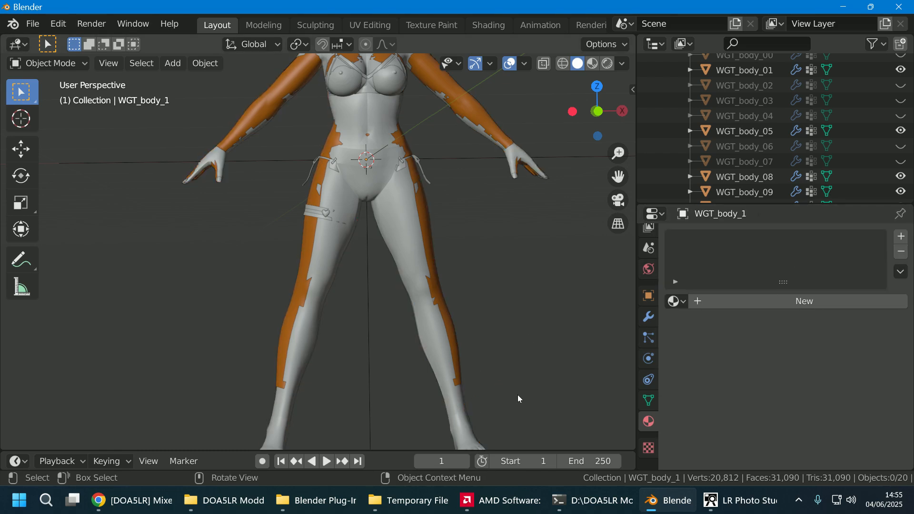
click(458, 417)
click(518, 387)
click(455, 417)
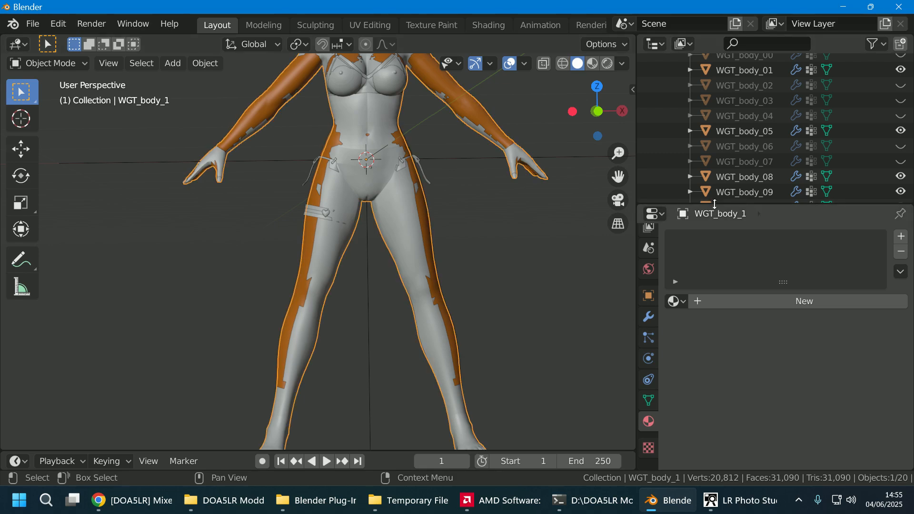
drag(716, 206, 758, 427)
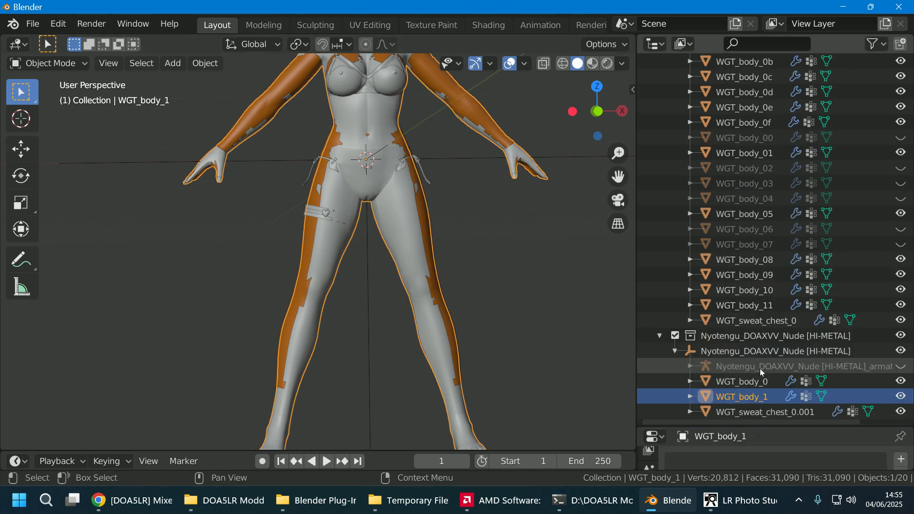
click(758, 397)
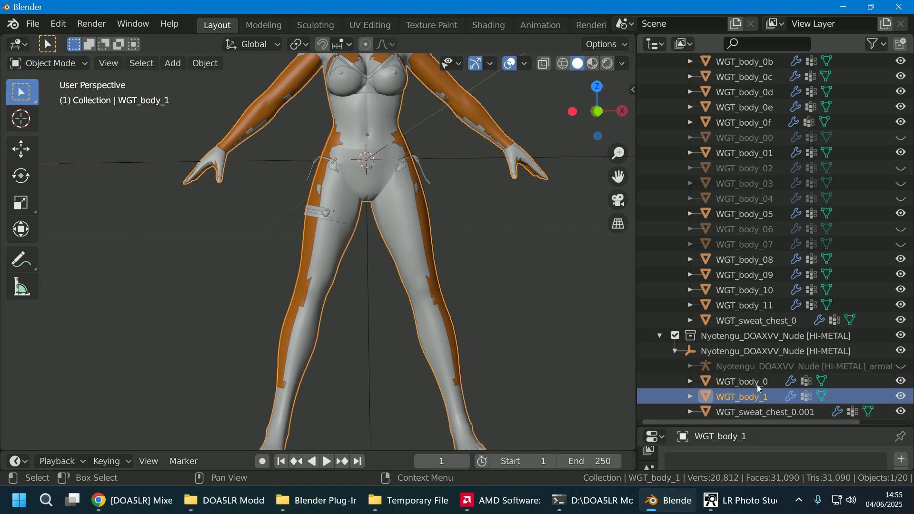
click(757, 383)
click(757, 398)
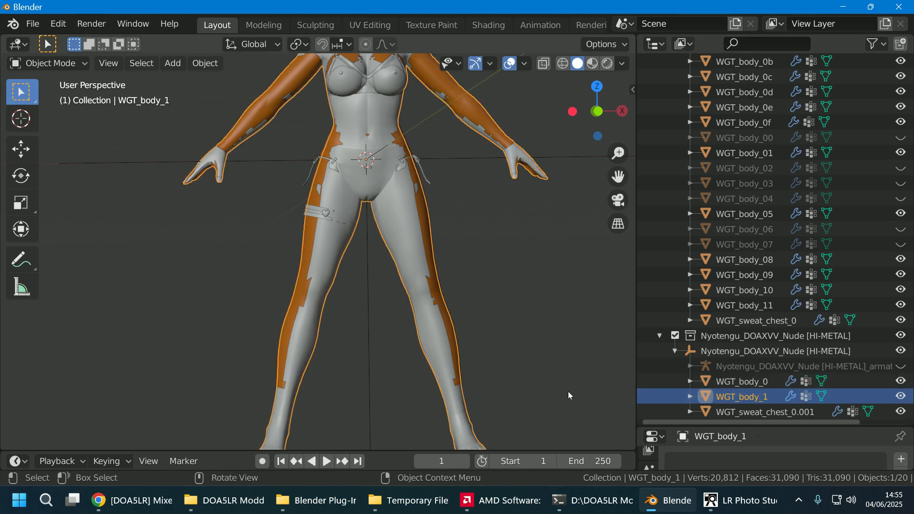
scroll(604, 355, down, 1)
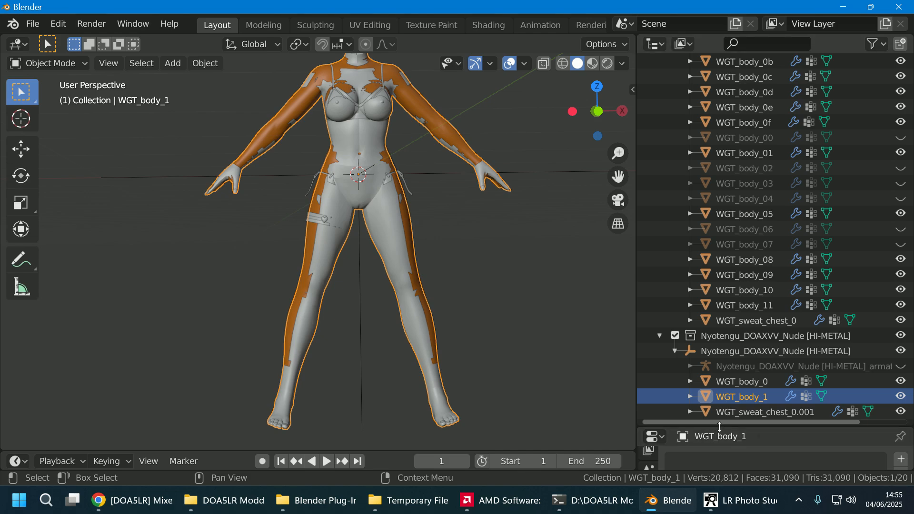
- Give WGT_body_1 a new material with a blue viewport display color (H 0.569, S 0.828, V 0.906) and deselect it
drag(719, 427, 719, 232)
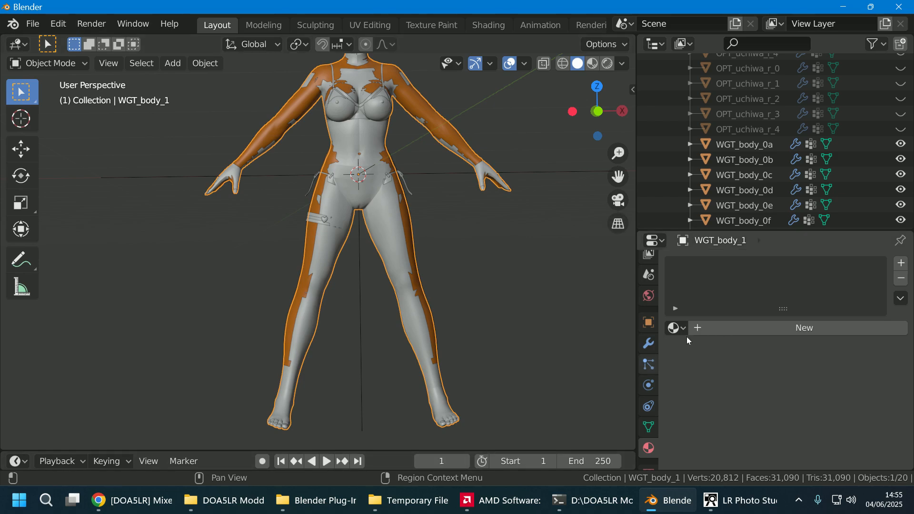
click(757, 328)
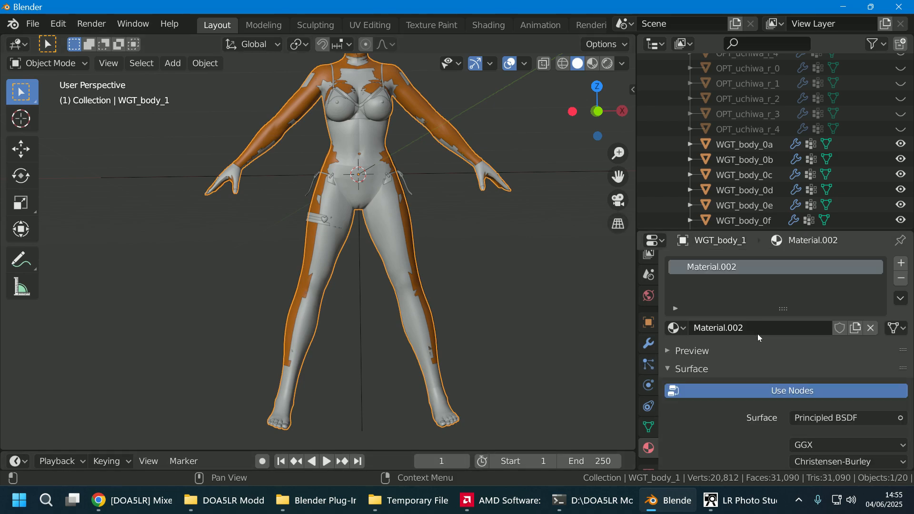
scroll(794, 406, down, 15)
scroll(789, 427, down, 15)
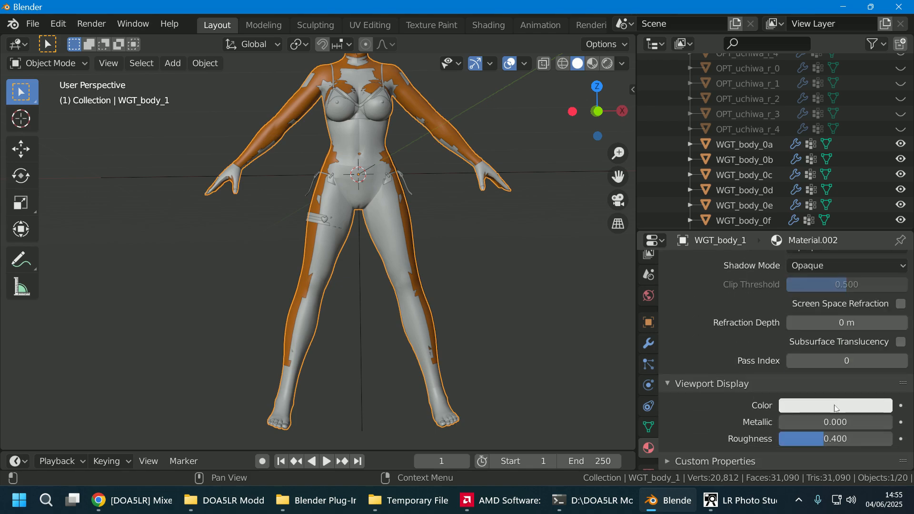
click(826, 405)
click(835, 198)
drag(836, 198, 834, 200)
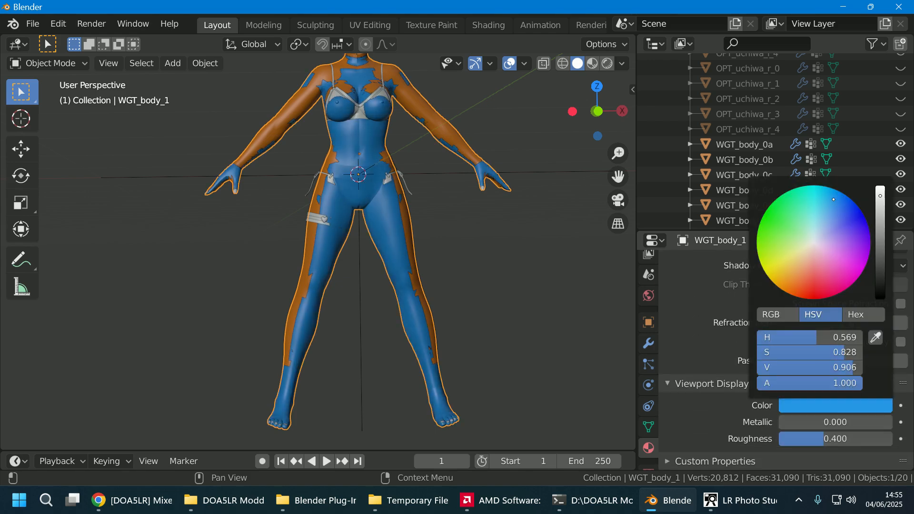
click(541, 271)
- Compare the blue nude body with the orange costume body along the legs and feet, and find the nude model's objects in the outliner
scroll(514, 272, down, 3)
scroll(502, 271, up, 4)
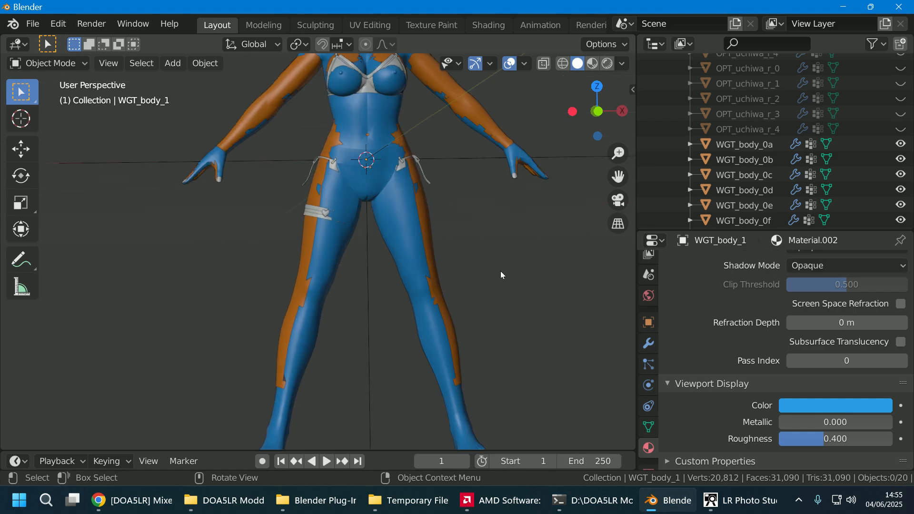
middle_drag(506, 279, 521, 205)
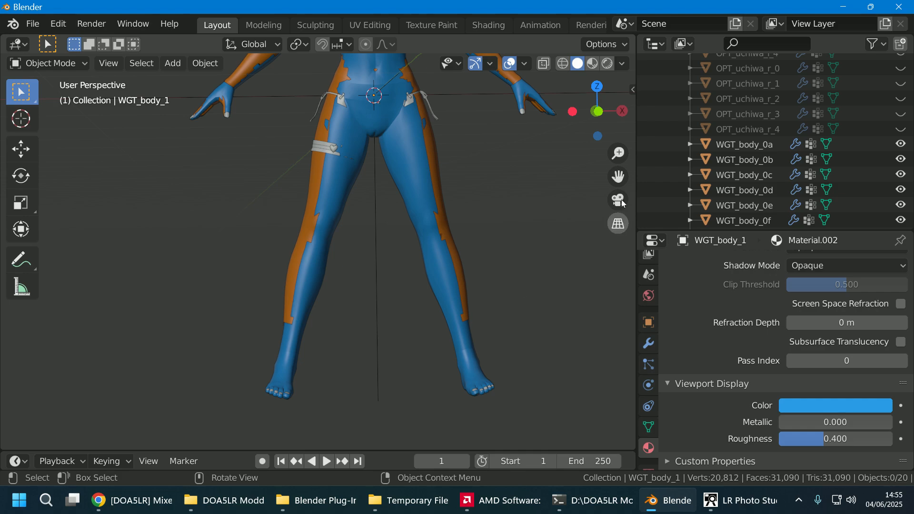
shift+middle_drag(504, 247, 480, 316)
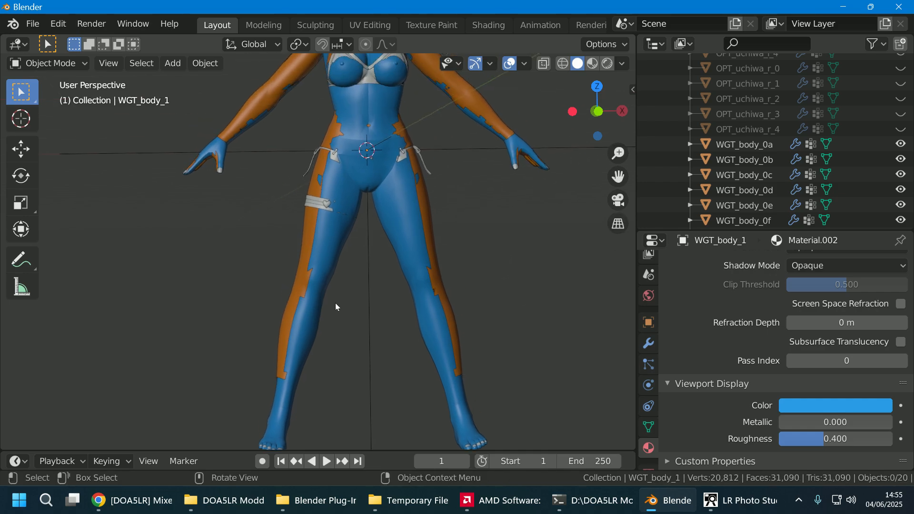
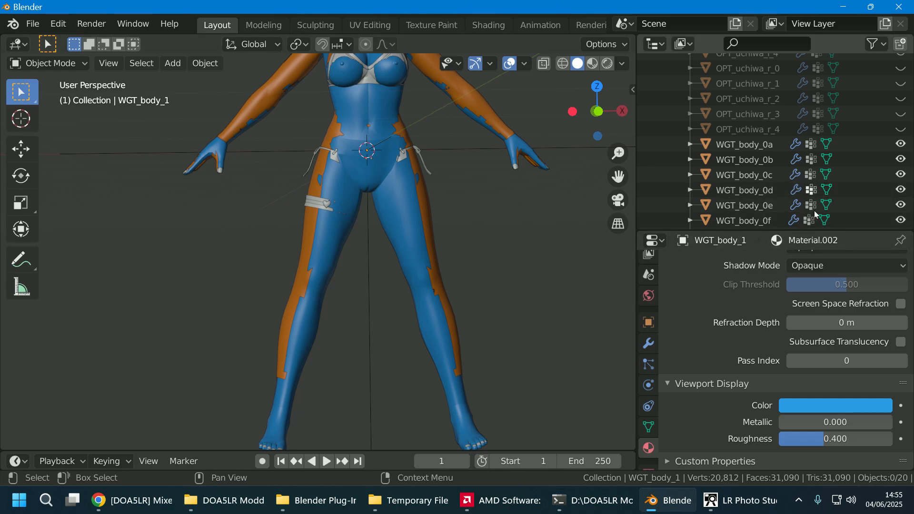
scroll(825, 178, down, 3)
scroll(823, 180, down, 8)
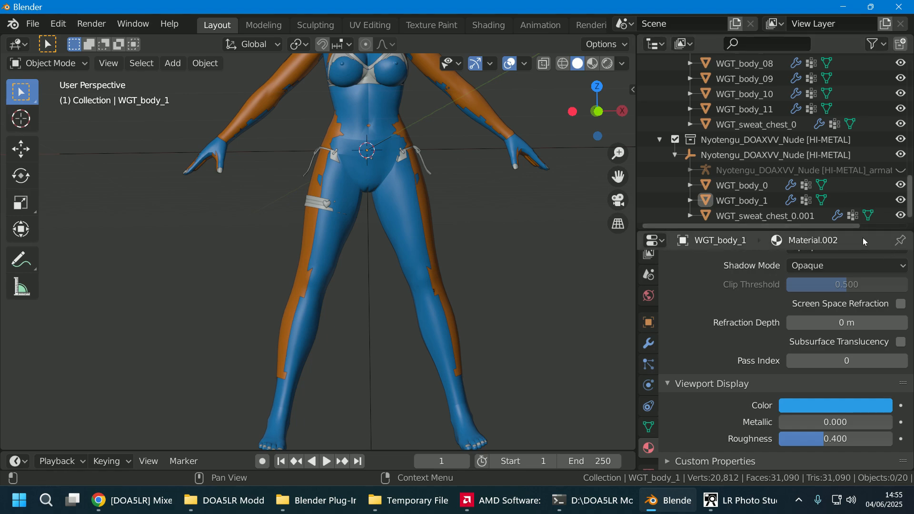
- Enter Edit Mode on the nude body WGT_body_1, clear the selection, and display the viewport in wireframe
click(822, 199)
click(590, 284)
scroll(511, 295, down, 1)
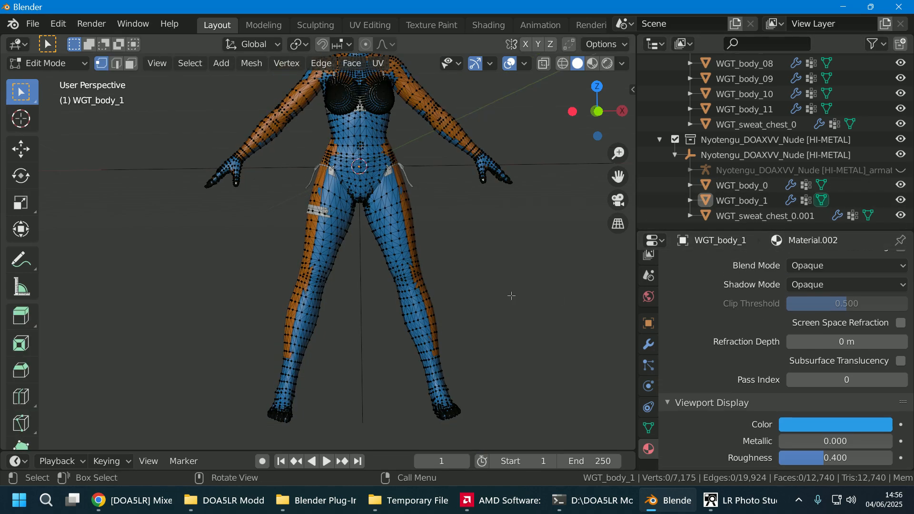
scroll(511, 296, up, 2)
shift+middle_drag(514, 245, 518, 327)
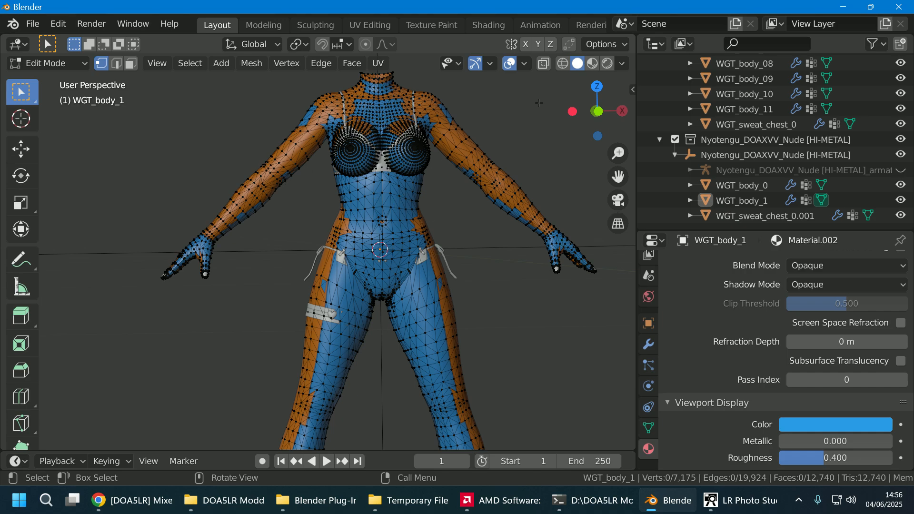
click(562, 63)
mouse_move(456, 193)
middle_down()
mouse_move(504, 195)
mouse_move(460, 195)
mouse_move(529, 93)
middle_up()
click(578, 64)
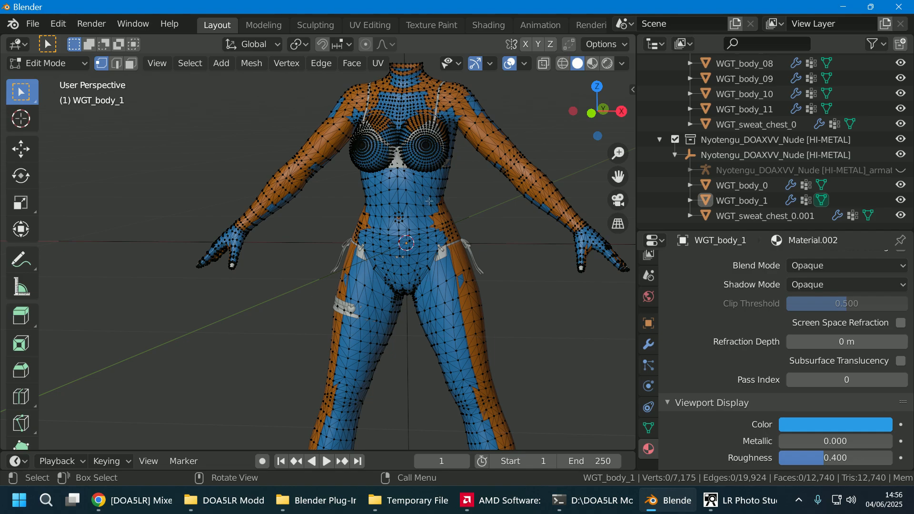
mouse_move(412, 204)
middle_down()
mouse_move(561, 225)
mouse_move(518, 229)
middle_up()
click(562, 64)
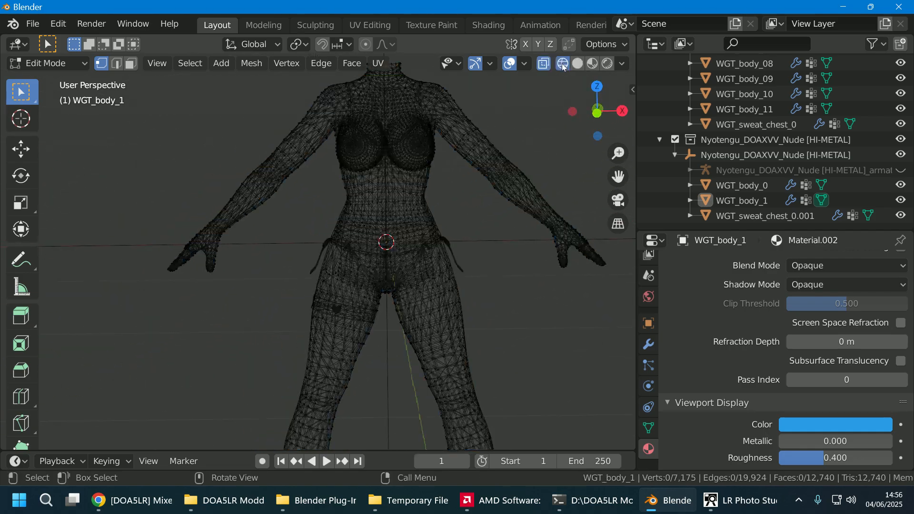
- Circle-select the vertices of WGT_body_1's neck, torso and both arms down to the hips, using an enlarged brush
key(c)
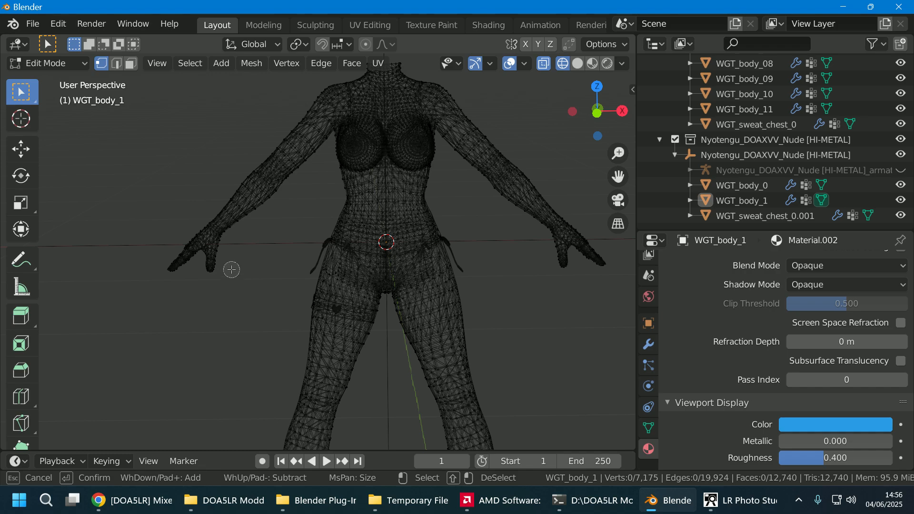
scroll(231, 270, down, 6)
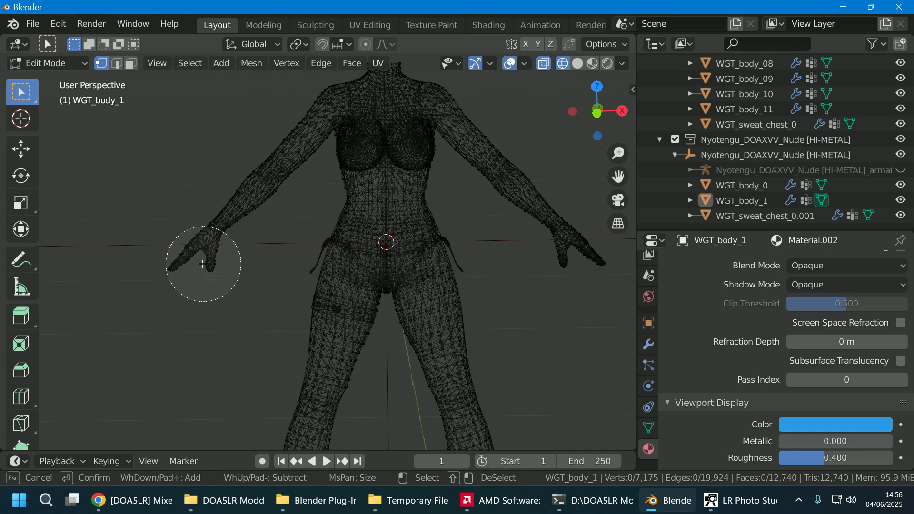
mouse_move(204, 313)
mouse_down()
mouse_move(198, 265)
mouse_move(337, 102)
mouse_move(406, 81)
mouse_move(590, 243)
mouse_move(428, 190)
mouse_move(405, 157)
mouse_move(431, 200)
mouse_move(246, 224)
mouse_up()
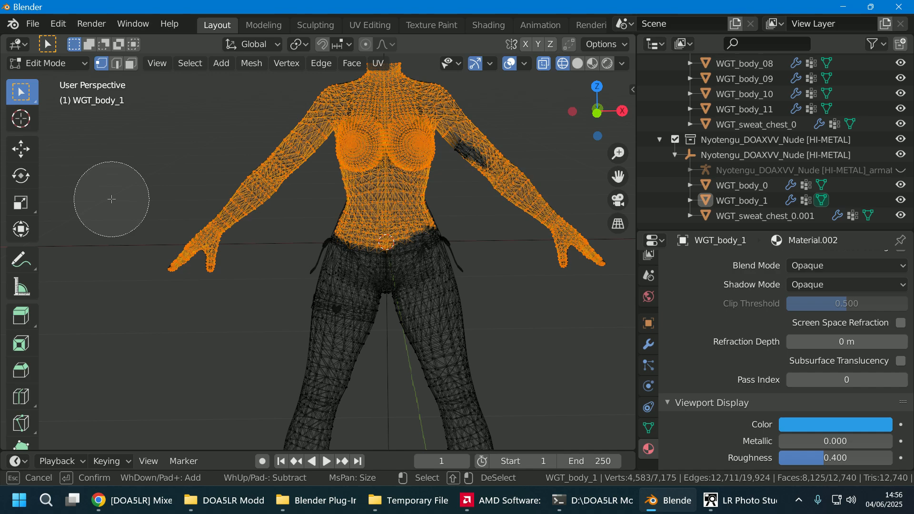
key(Escape)
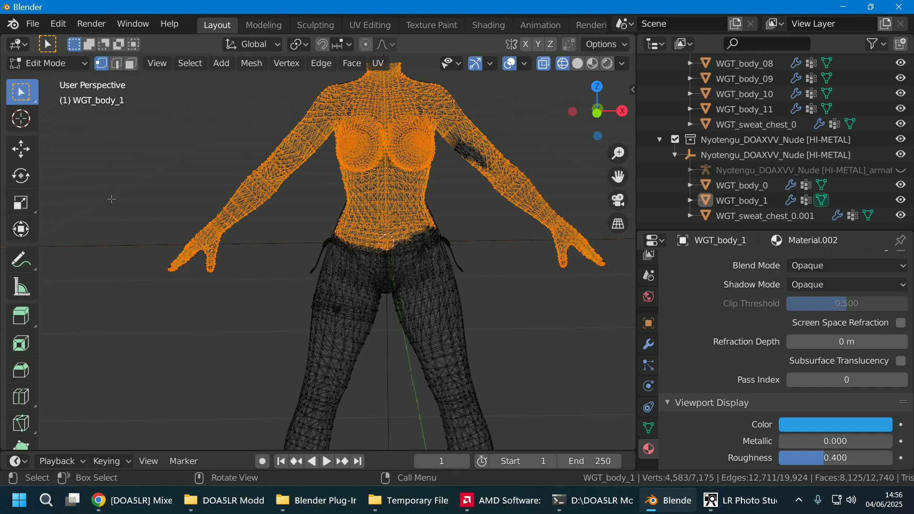
- Grow the upper-body vertex selection repeatedly until it closes the gap on the arm and extends down to about the knees
key(ctrl+KP_Add)
key(ctrl+KP_Add)
key(ctrl+KP_Add)
key(ctrl+KP_Add)
key(ctrl+KP_Add)
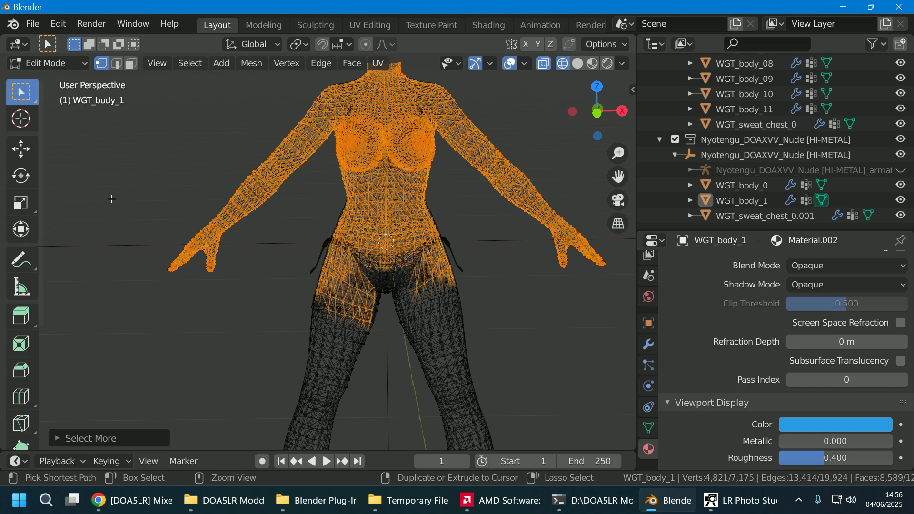
key(ctrl+KP_Add)
key(ctrl+KP_Add)
key(ctrl+KP_Add)
key(ctrl+KP_Add)
key(ctrl+KP_Add)
key(ctrl+KP_Add)
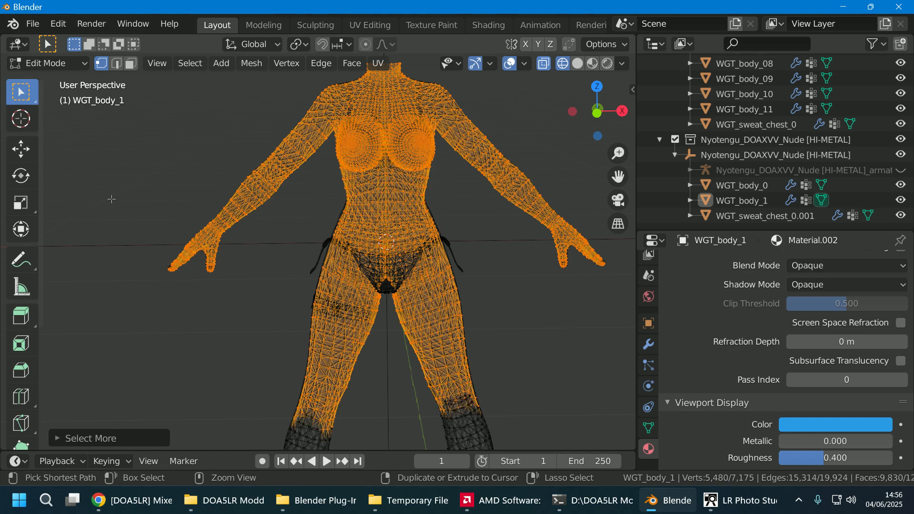
- Shrink the selection back to an even edge at the waist and delete the selected upper-body vertices
key(ctrl+KP_Subtract)
key(ctrl+KP_Subtract)
key(ctrl+KP_Subtract)
key(ctrl+KP_Subtract)
key(ctrl+KP_Subtract)
key(ctrl+KP_Subtract)
key(ctrl+KP_Subtract)
key(ctrl+KP_Subtract)
key(ctrl+KP_Subtract)
key(ctrl+KP_Subtract)
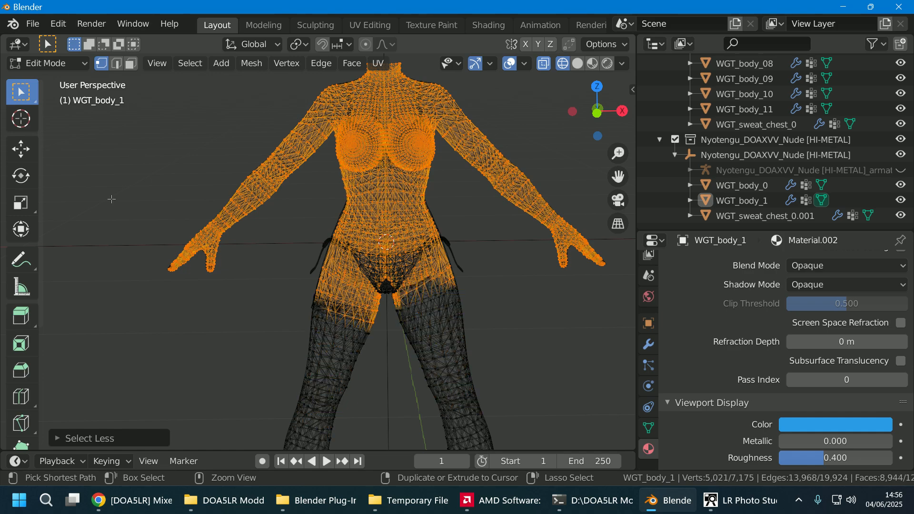
key(ctrl+KP_Subtract)
key(ctrl+KP_Subtract)
key(ctrl+KP_Subtract)
key(ctrl+KP_Subtract)
key(ctrl+KP_Subtract)
key(ctrl+KP_Subtract)
key(ctrl+KP_Subtract)
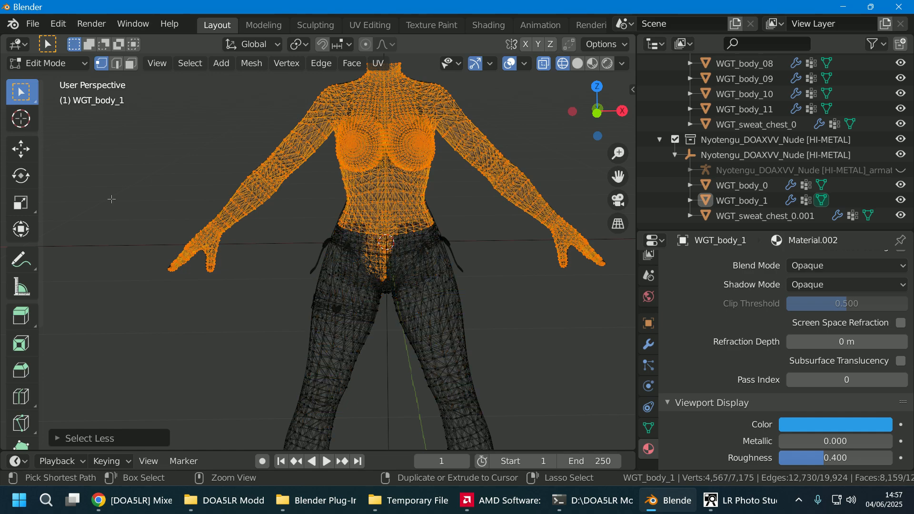
key(ctrl+KP_Subtract)
key(ctrl+KP_Subtract)
key(ctrl+KP_Subtract)
key(ctrl+KP_Subtract)
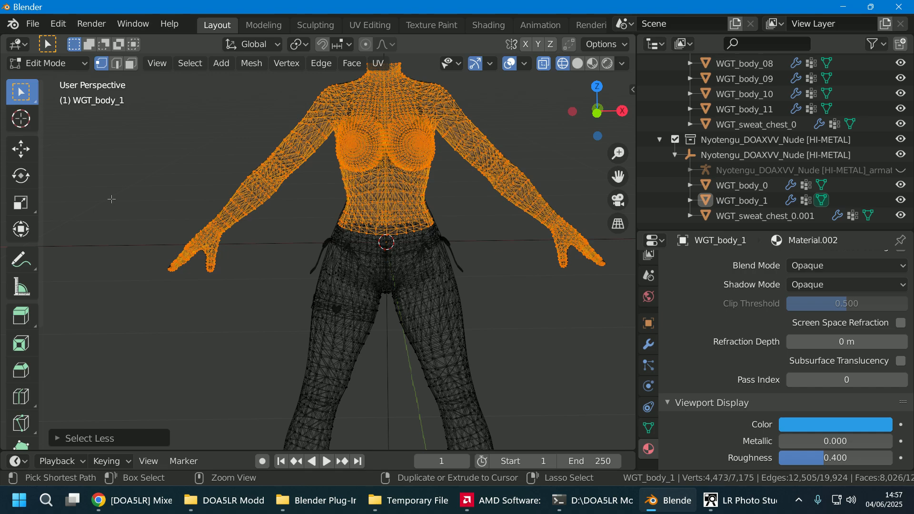
key(ctrl+KP_Add)
key(ctrl+KP_Subtract)
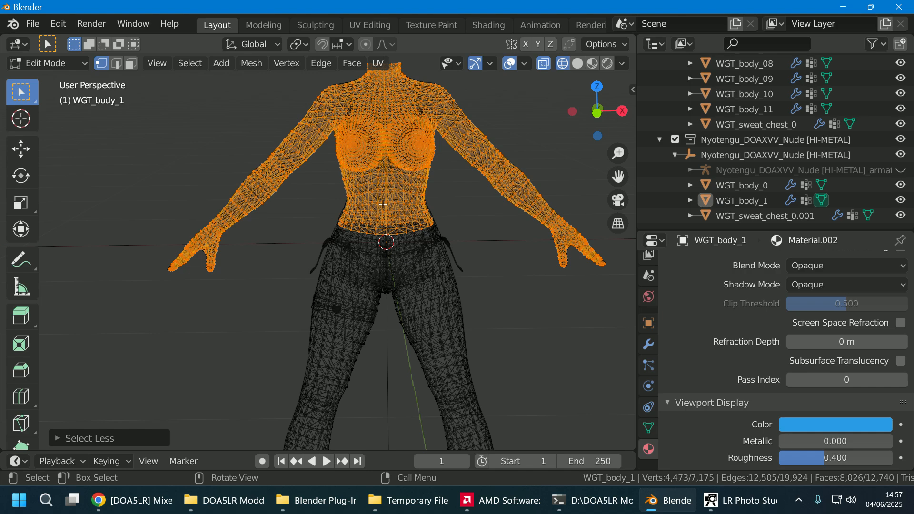
right_click(361, 186)
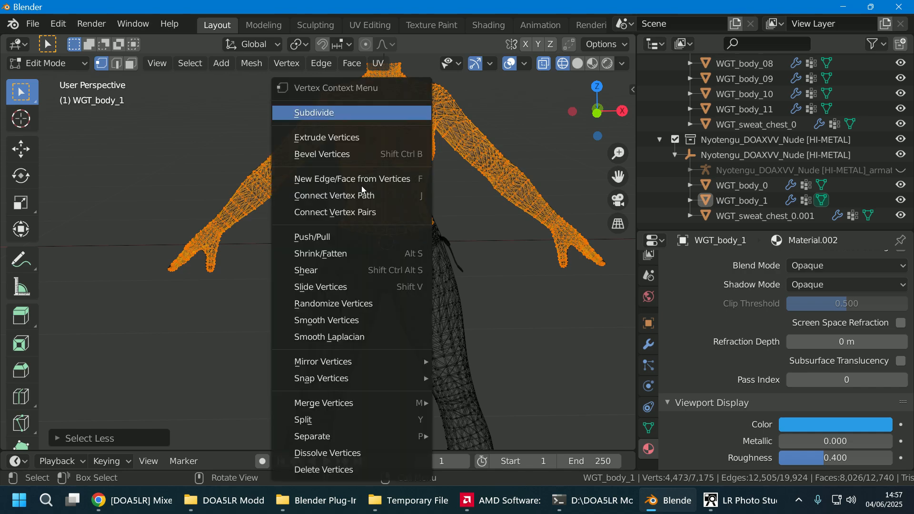
click(367, 464)
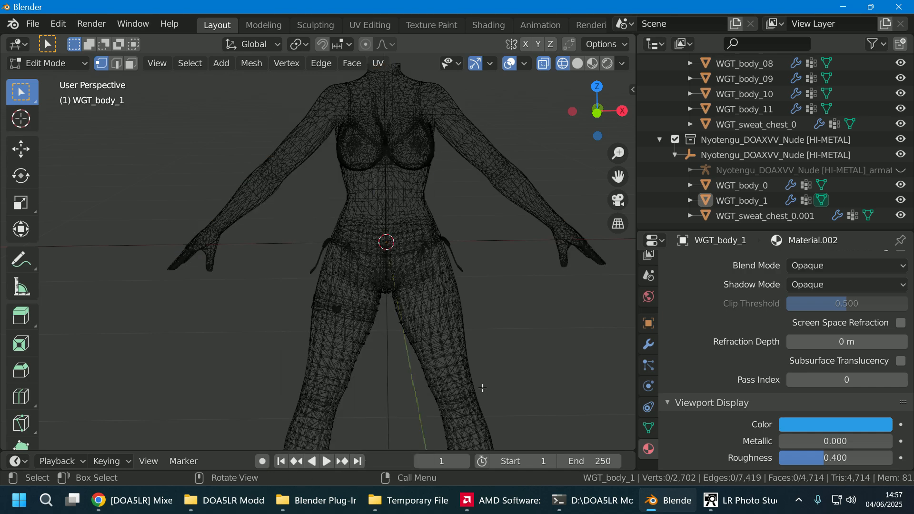
- Examine the wireframe of both legs from the thighs to the feet to choose a vertex ring for the cut
scroll(504, 401, up, 2)
scroll(539, 352, down, 3)
scroll(466, 286, up, 8)
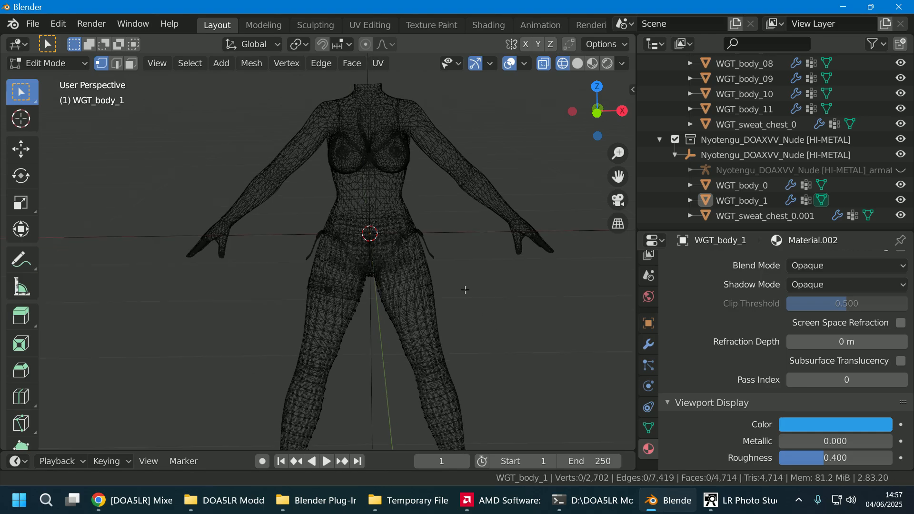
shift+middle_drag(429, 227, 335, 380)
scroll(335, 381, up, 1)
scroll(478, 314, up, 1)
middle_drag(495, 309, 406, 279)
shift+middle_drag(381, 319, 485, 254)
scroll(398, 300, up, 2)
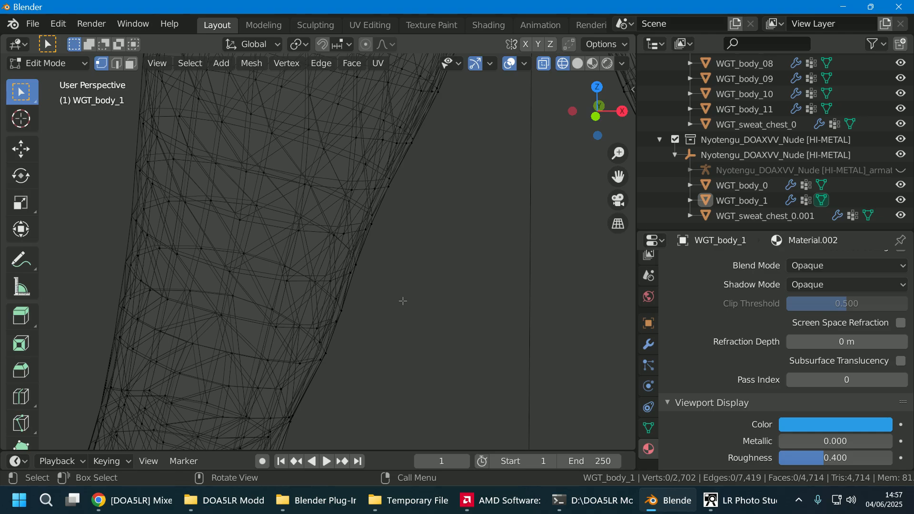
scroll(404, 301, down, 6)
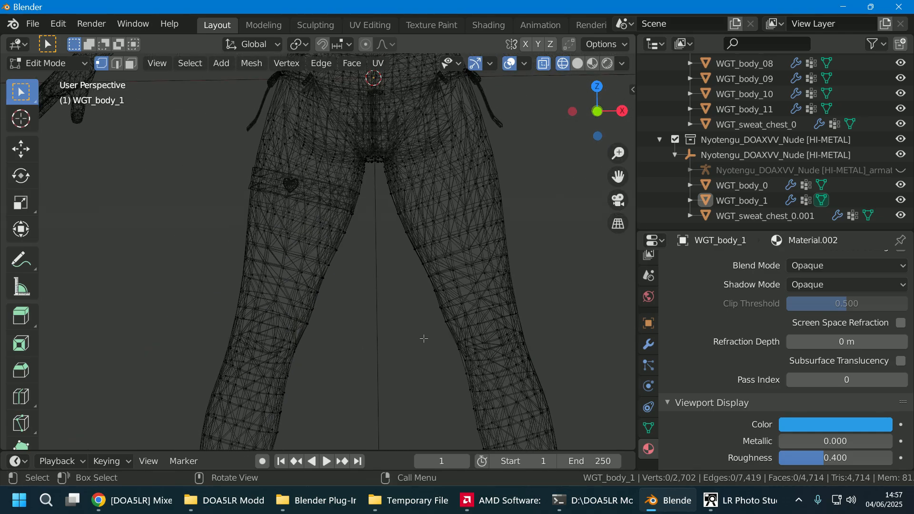
shift+middle_drag(423, 338, 388, 183)
mouse_move(408, 296)
shift+middle_down()
mouse_move(391, 225)
mouse_move(333, 267)
mouse_move(226, 271)
shift+middle_up()
scroll(433, 285, up, 3)
scroll(439, 292, up, 1)
shift+middle_drag(506, 297, 530, 403)
scroll(535, 357, down, 7)
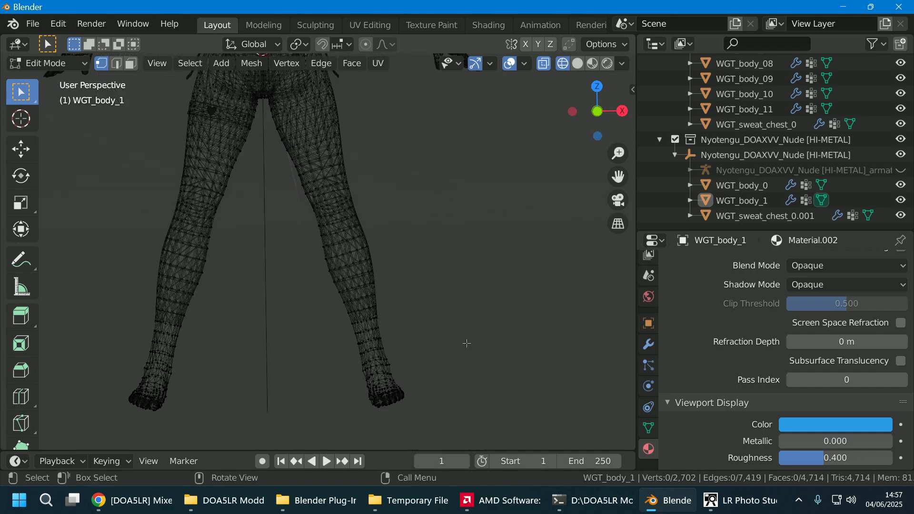
shift+middle_drag(201, 343, 243, 352)
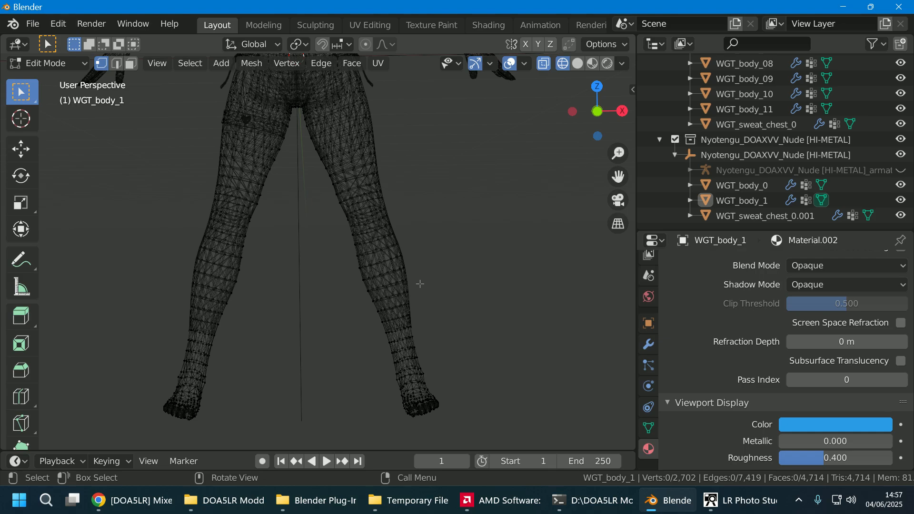
scroll(415, 282, up, 5)
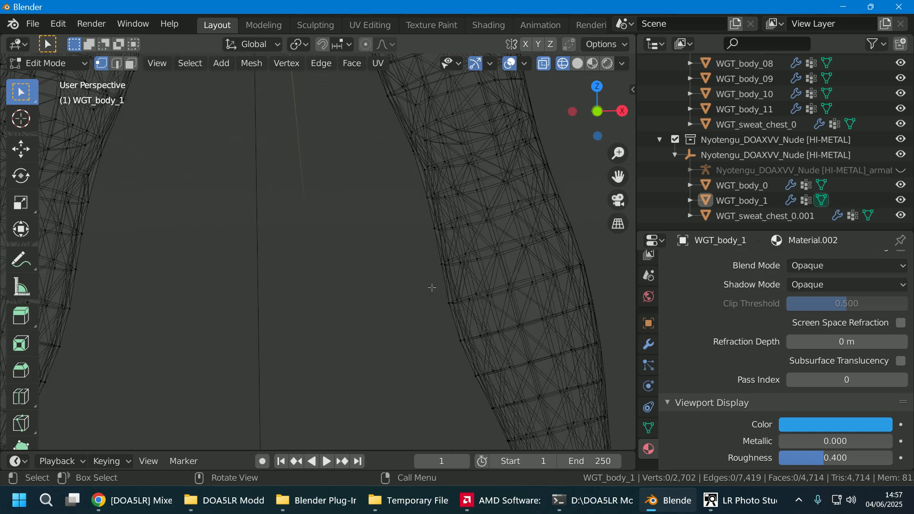
middle_drag(443, 305, 429, 248)
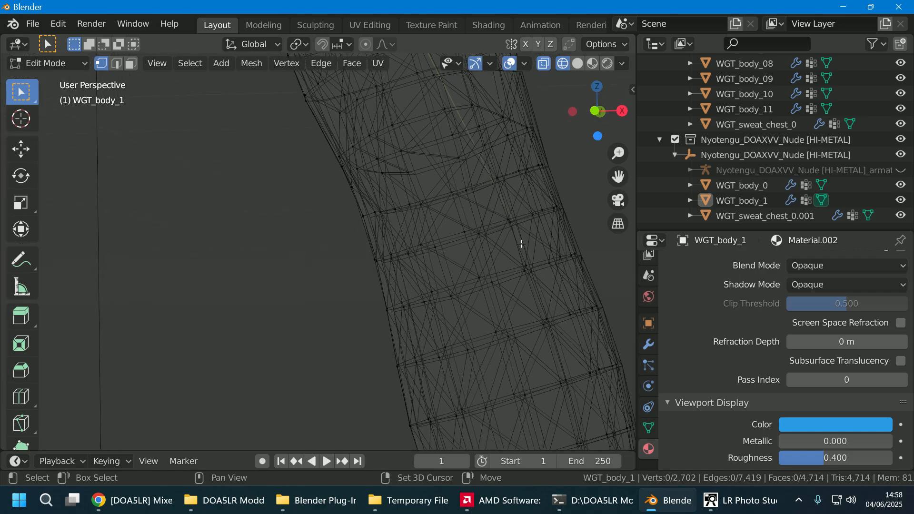
scroll(520, 245, down, 3)
scroll(281, 301, down, 3)
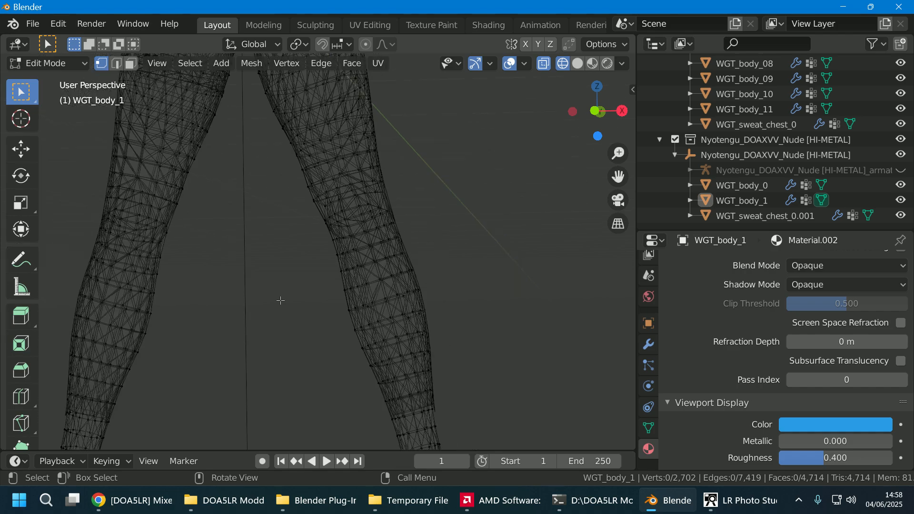
shift+middle_drag(280, 301, 306, 293)
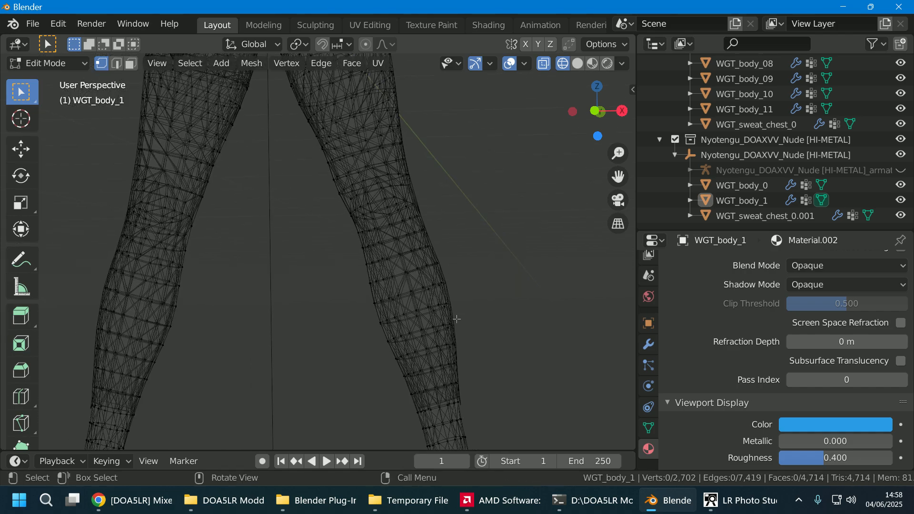
scroll(456, 318, up, 3)
shift+middle_drag(398, 330, 414, 336)
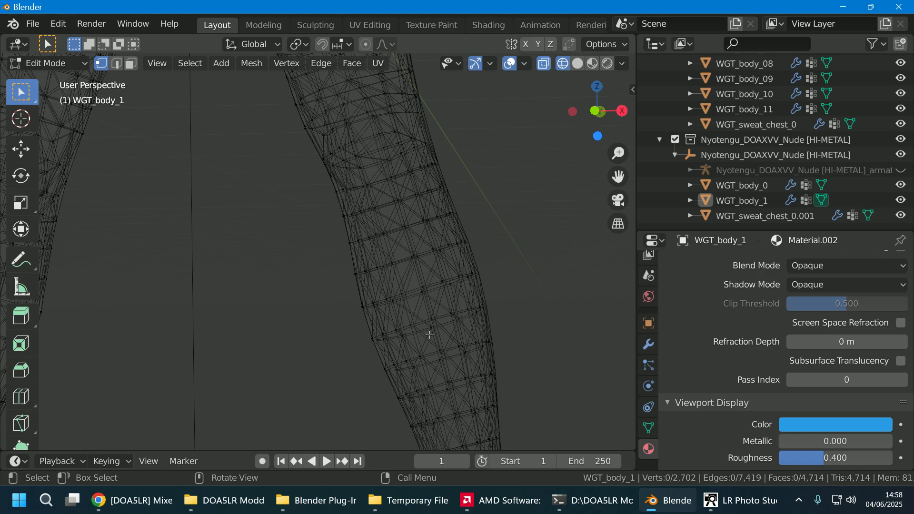
scroll(385, 340, down, 3)
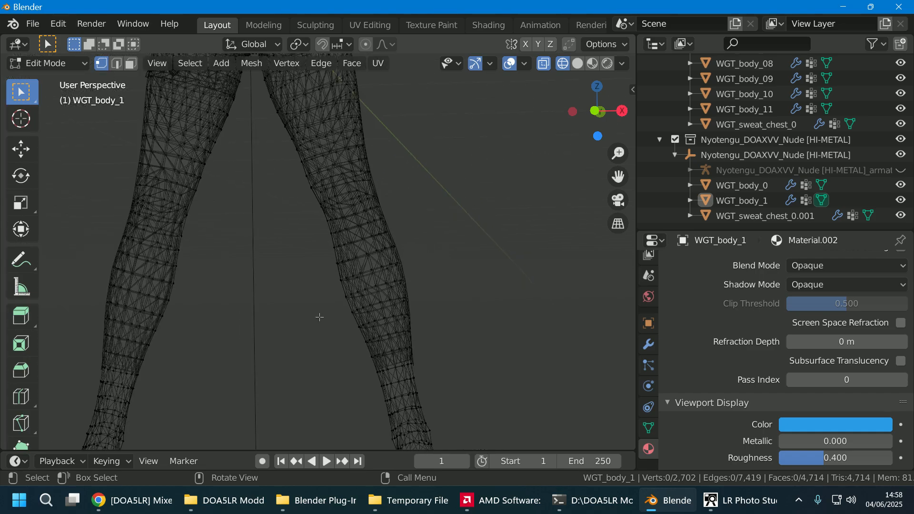
scroll(320, 317, up, 5)
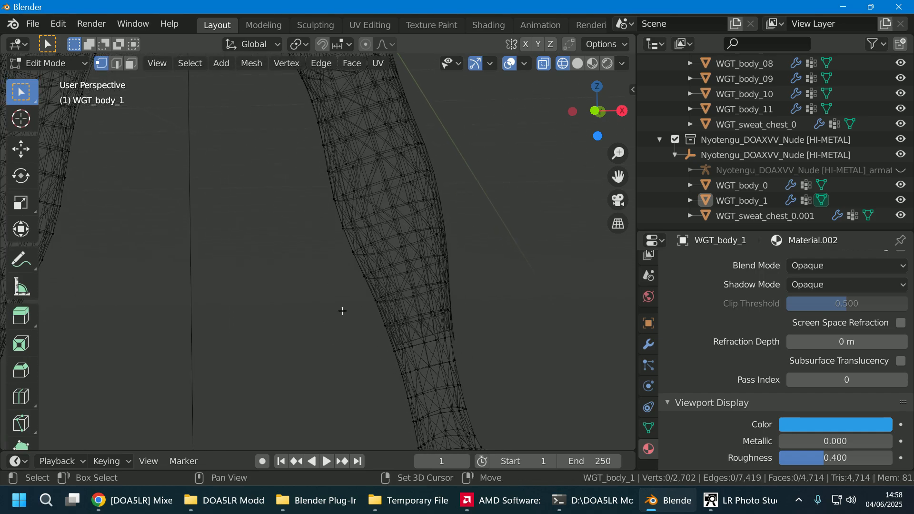
scroll(342, 311, up, 4)
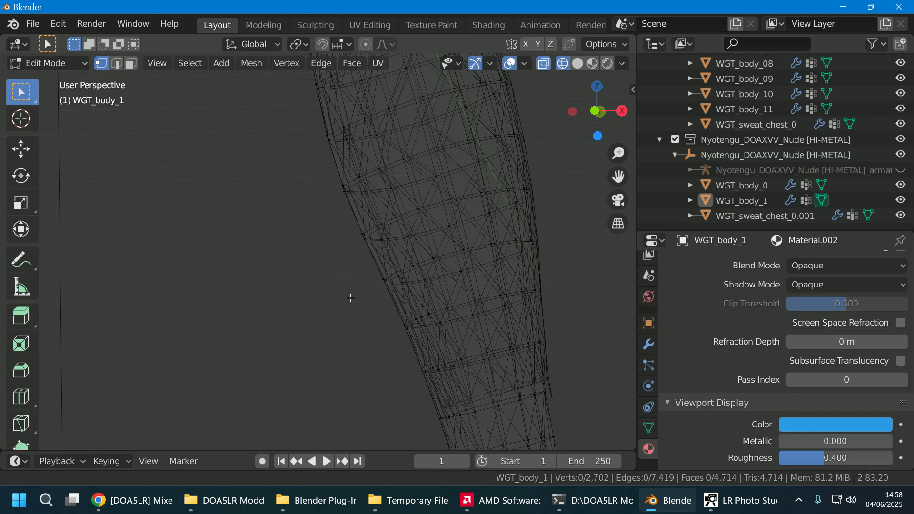
scroll(357, 304, down, 1)
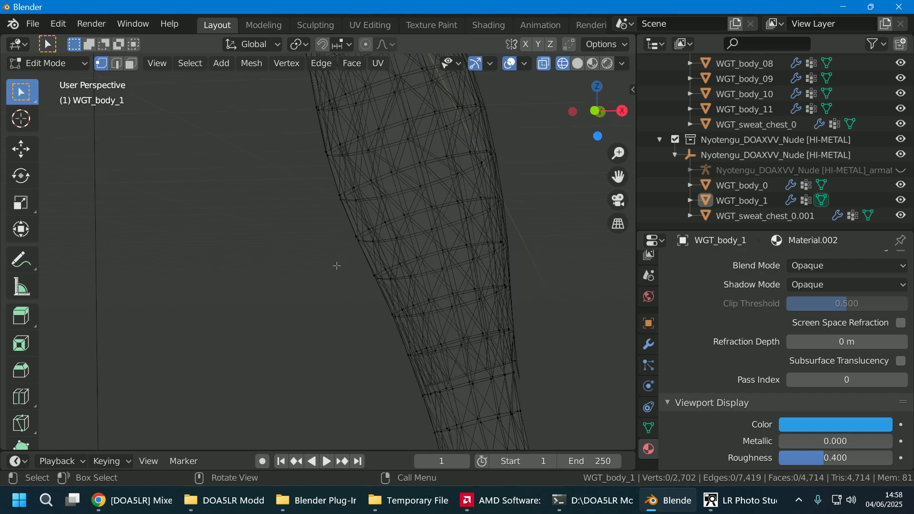
shift+middle_drag(339, 266, 353, 367)
shift+middle_drag(283, 287, 342, 415)
mouse_move(330, 319)
shift+middle_down()
mouse_move(336, 385)
mouse_move(363, 351)
mouse_move(369, 357)
mouse_move(299, 190)
shift+middle_up()
scroll(378, 345, up, 1)
middle_drag(379, 346, 254, 319)
middle_drag(190, 270, 283, 393)
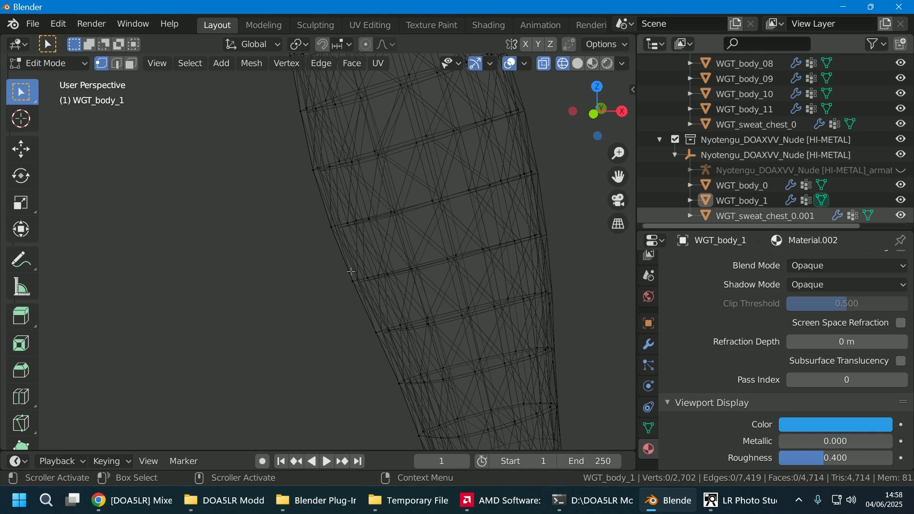
- Circle-select one horizontal ring of WGT_body_1's vertices across the upper calf of the leg on the +X side and delete it
key(c)
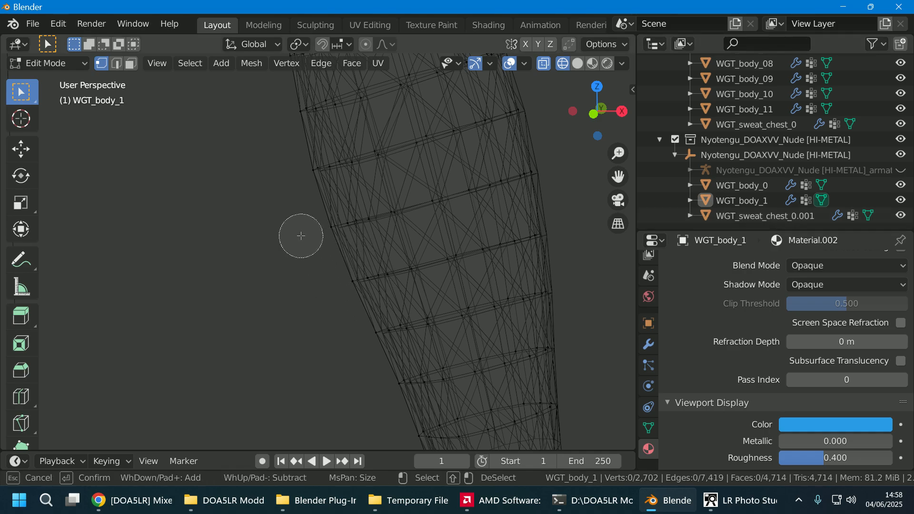
drag(301, 235, 555, 153)
key(Escape)
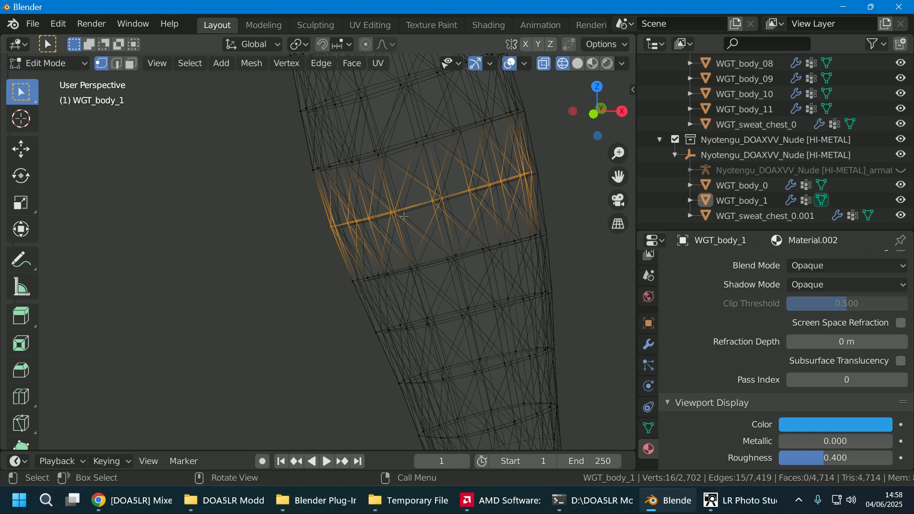
right_click(415, 208)
click(393, 408)
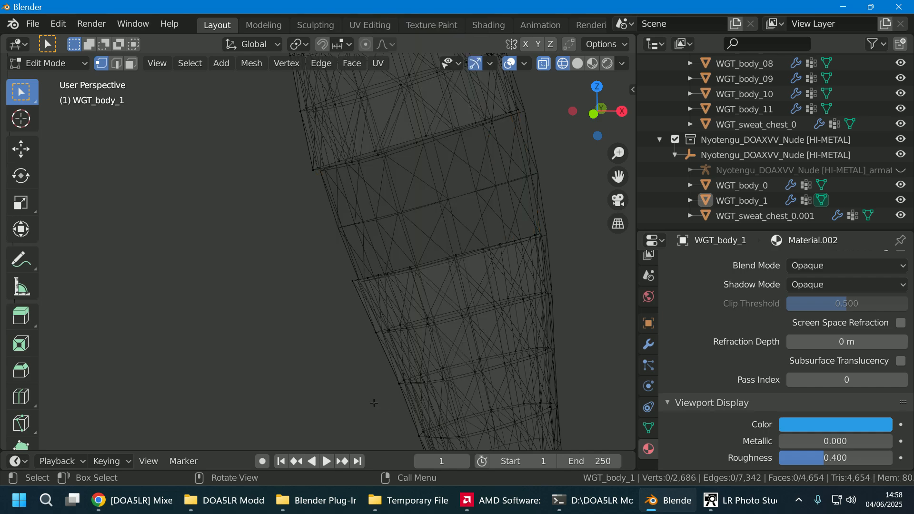
shift+middle_drag(234, 339, 379, 318)
scroll(380, 320, down, 2)
scroll(278, 328, down, 2)
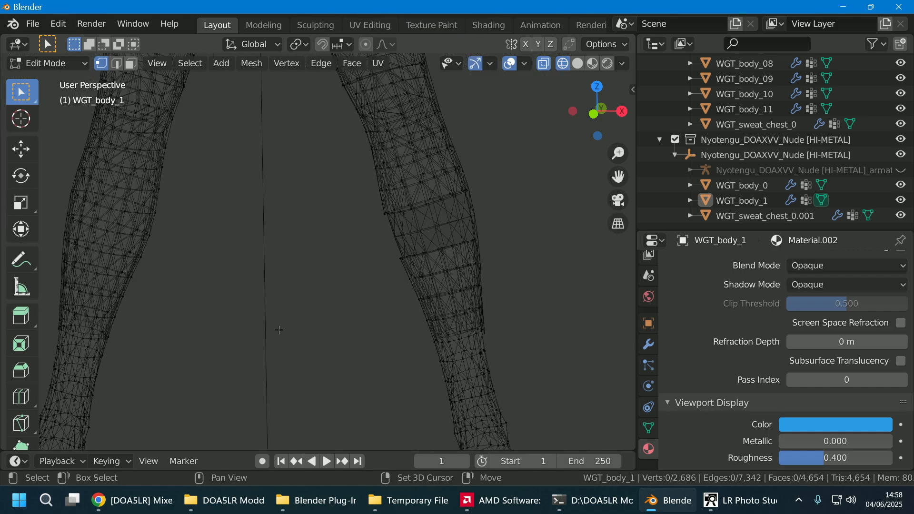
- Circle-select one horizontal ring of WGT_body_1's vertices across the upper calf of the leg on the -X side and delete it
shift+middle_drag(278, 329, 354, 299)
key(c)
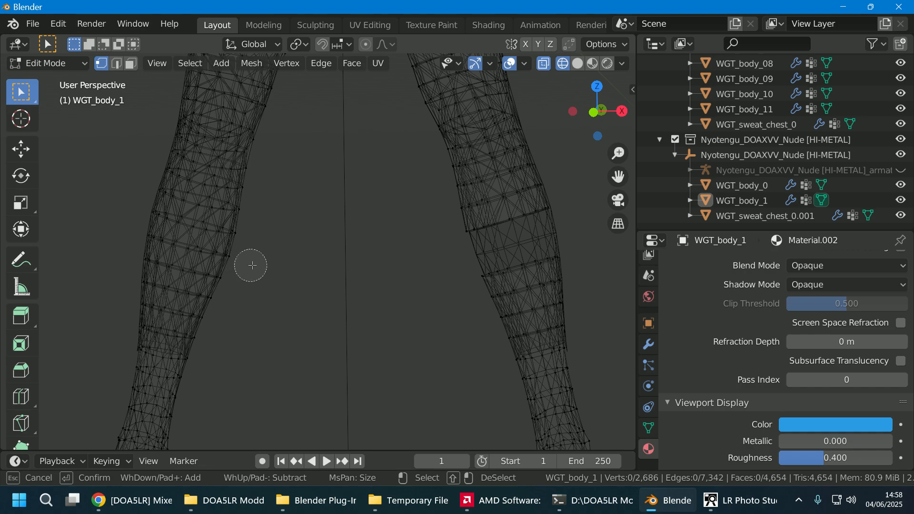
drag(243, 260, 117, 264)
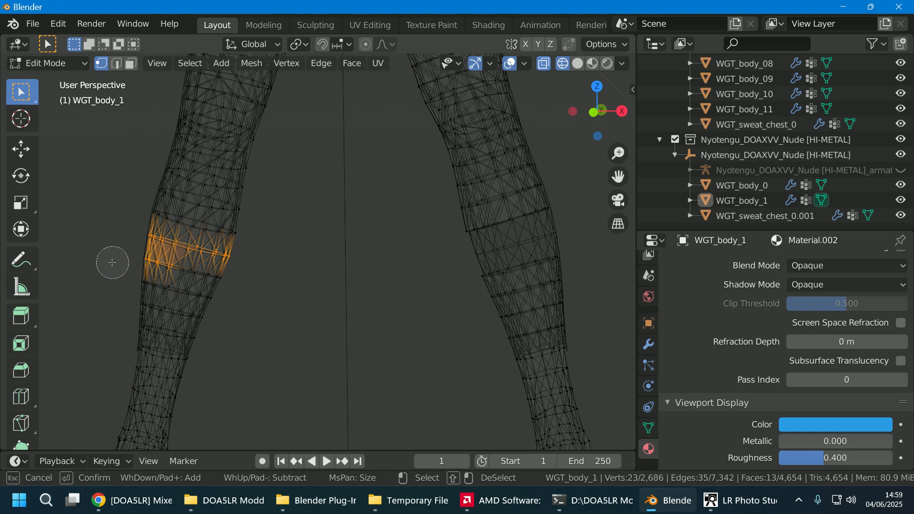
shift+drag(122, 263, 207, 281)
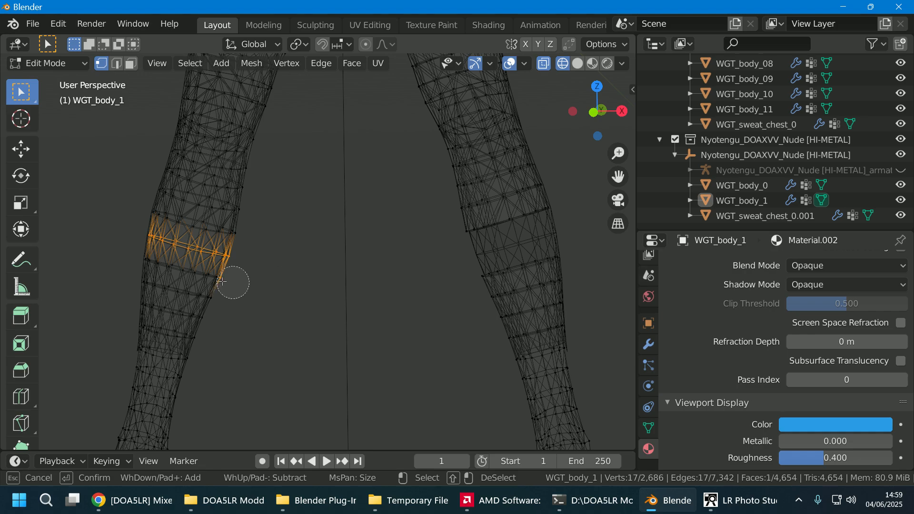
mouse_move(231, 281)
mouse_down()
mouse_move(129, 267)
mouse_move(230, 323)
mouse_move(126, 285)
mouse_move(228, 292)
mouse_move(130, 265)
mouse_up()
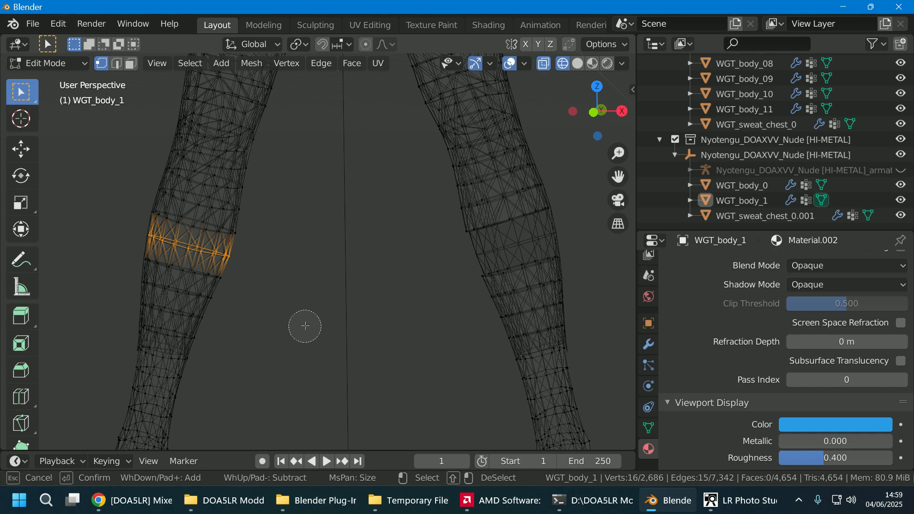
key(Escape)
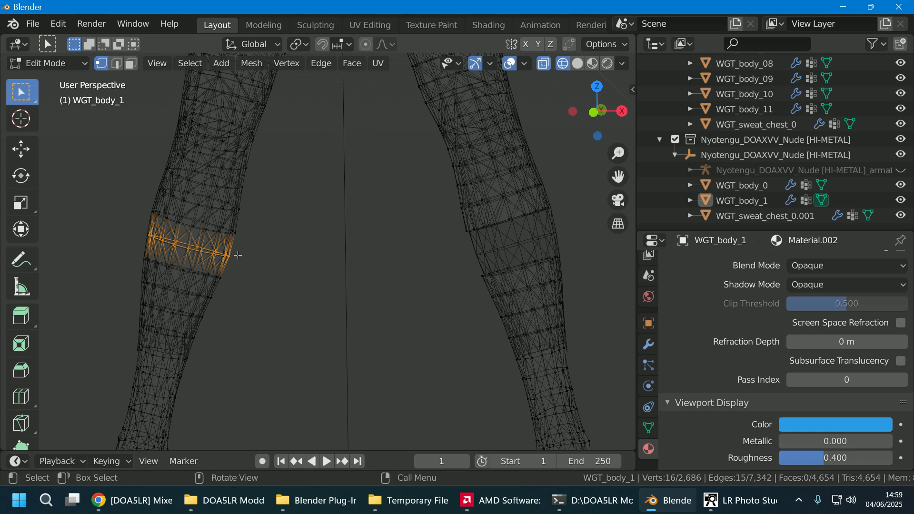
right_click(232, 254)
click(226, 411)
- Circle-select WGT_body_1's vertices on both legs above the calf cuts, from just below the knees up to the thighs
scroll(314, 292, down, 5)
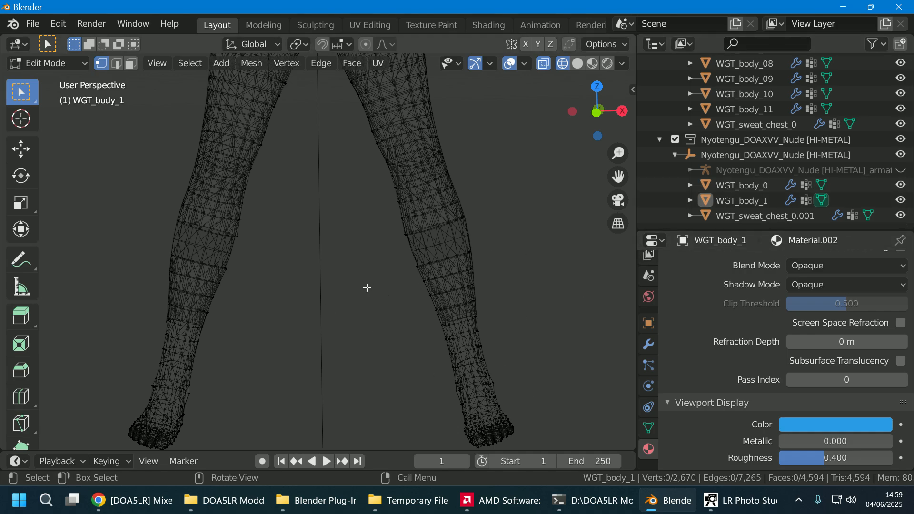
shift+middle_drag(361, 303, 407, 373)
key(c)
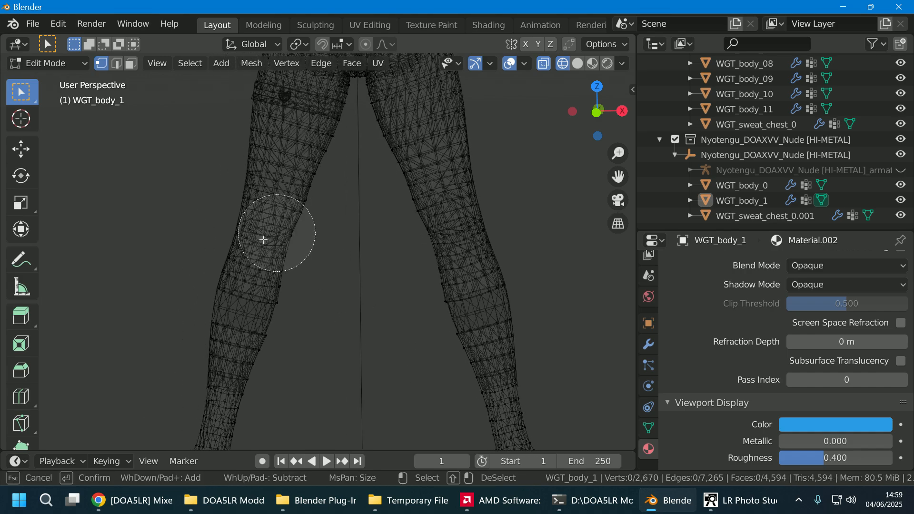
mouse_move(269, 235)
mouse_down()
mouse_move(241, 265)
mouse_move(274, 238)
mouse_up()
mouse_move(436, 266)
mouse_down()
mouse_move(452, 255)
mouse_move(364, 159)
mouse_move(262, 166)
mouse_up()
key(Escape)
scroll(320, 202, down, 3)
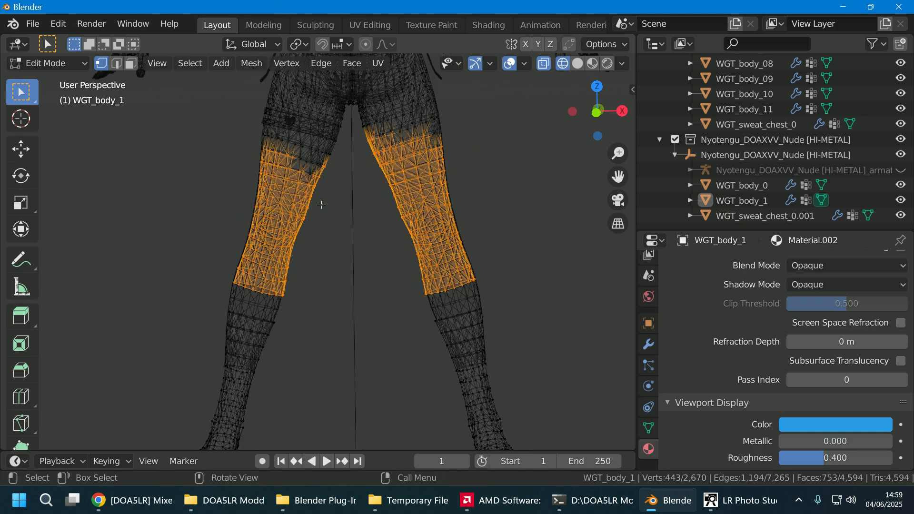
- Extend the WGT_body_1 vertex selection with circle select over the thighs and hips, and delete the selected vertices
shift+middle_drag(328, 211, 343, 236)
key(c)
mouse_move(329, 210)
mouse_down()
mouse_move(333, 177)
mouse_move(459, 159)
mouse_move(333, 147)
mouse_move(336, 186)
mouse_up()
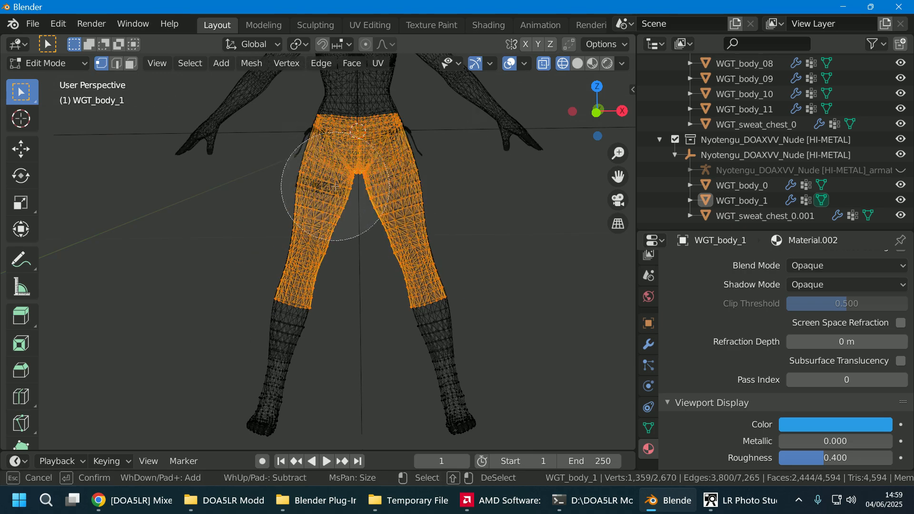
key(Escape)
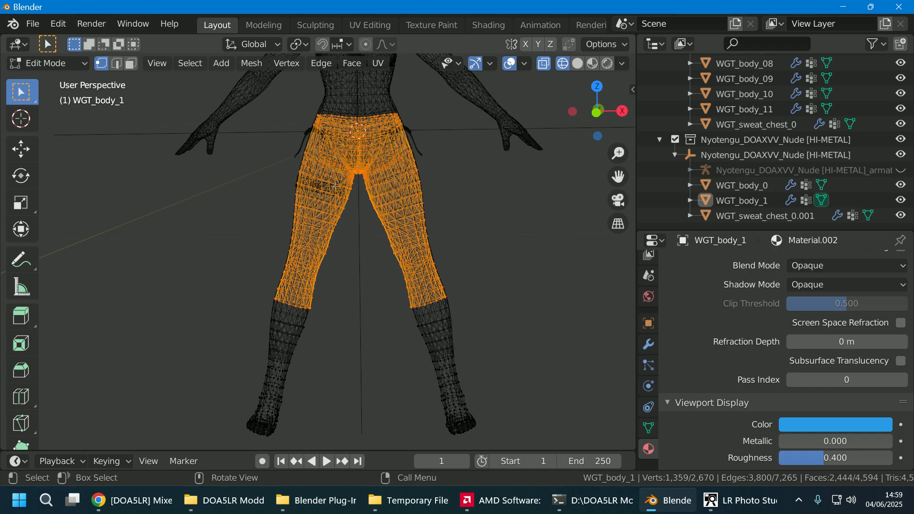
key(ctrl)
key(ctrl+KP_Add)
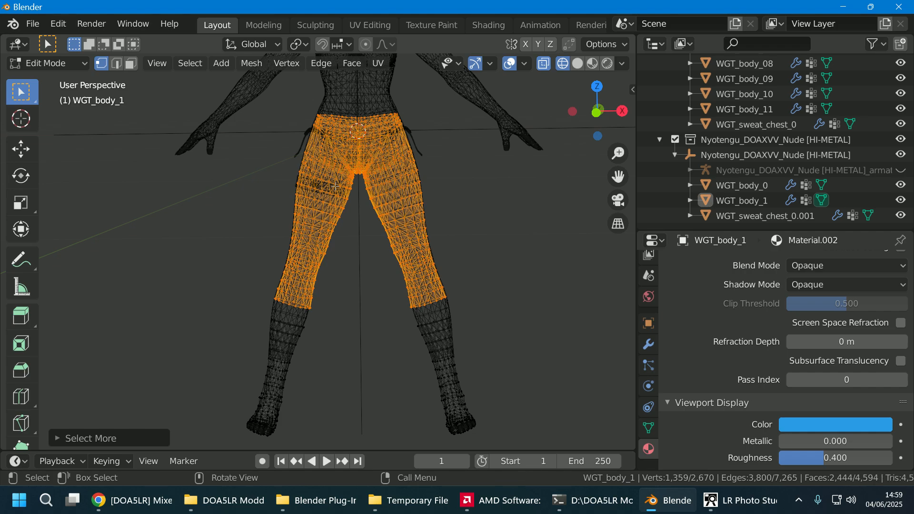
right_click(335, 186)
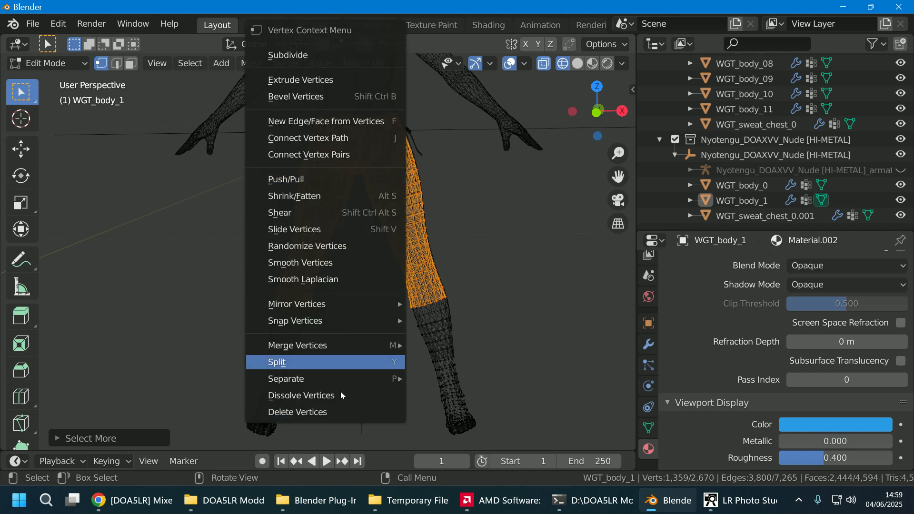
click(333, 410)
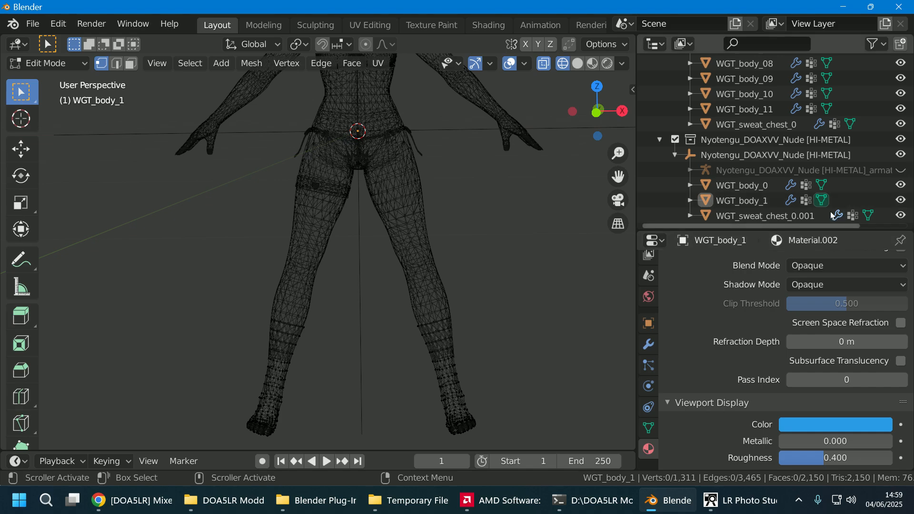
- Switch to solid shading and examine the calves, ankles and feet where WGT_body_1 overlaps the orange body mesh
click(579, 64)
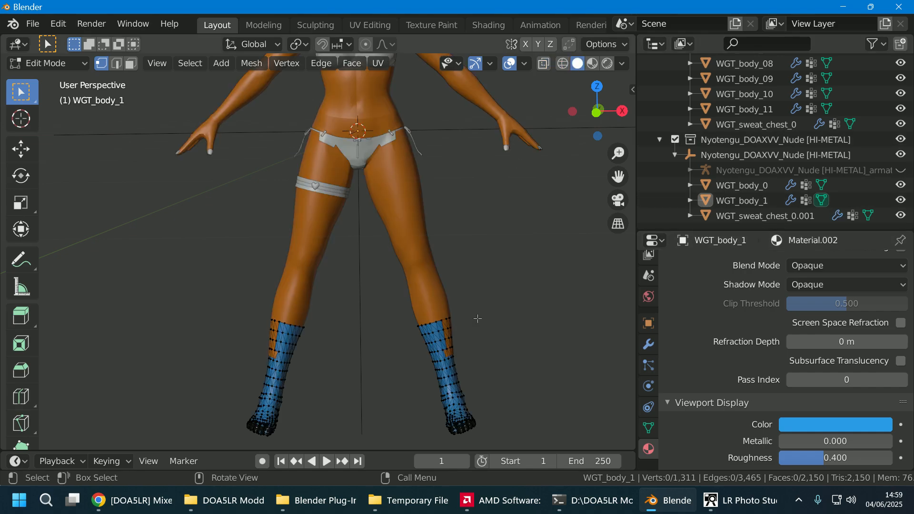
middle_drag(313, 384, 333, 385)
scroll(339, 317, up, 3)
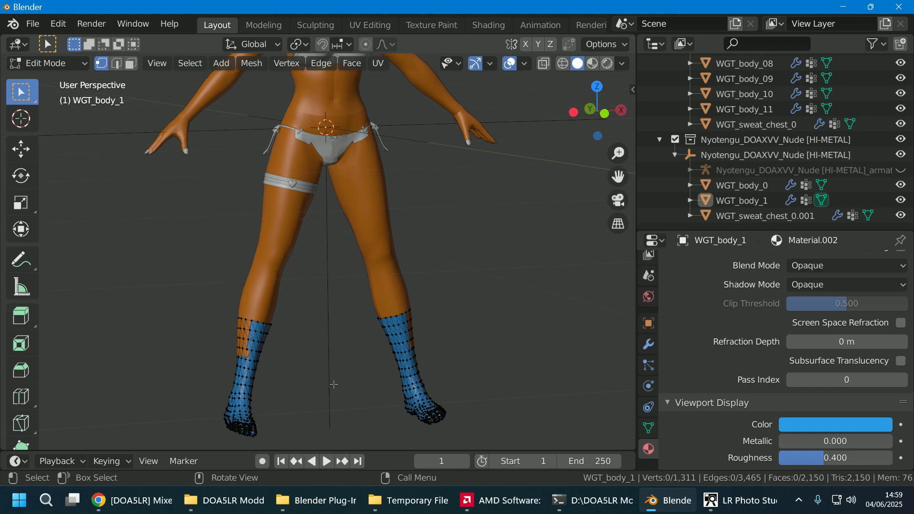
middle_drag(336, 316, 362, 356)
scroll(298, 379, up, 6)
shift+middle_drag(298, 379, 356, 274)
scroll(522, 248, down, 4)
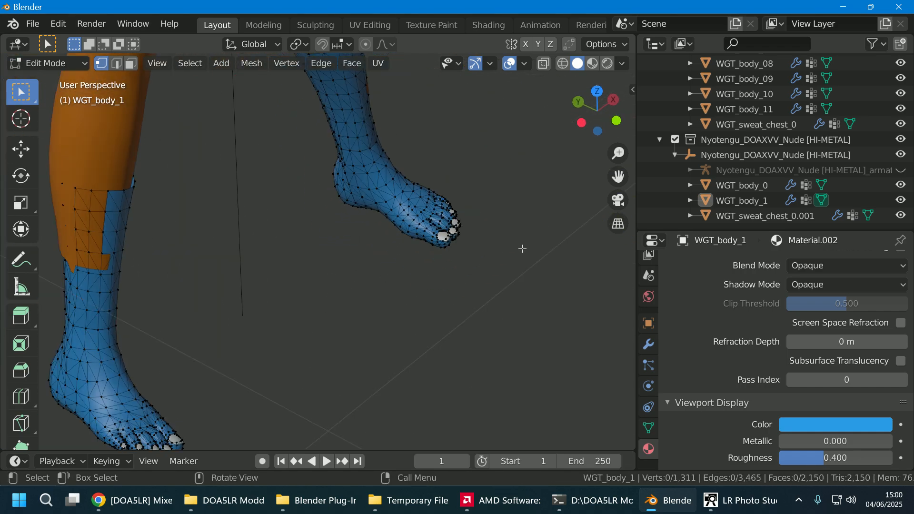
shift+middle_drag(373, 357, 425, 293)
scroll(353, 319, up, 5)
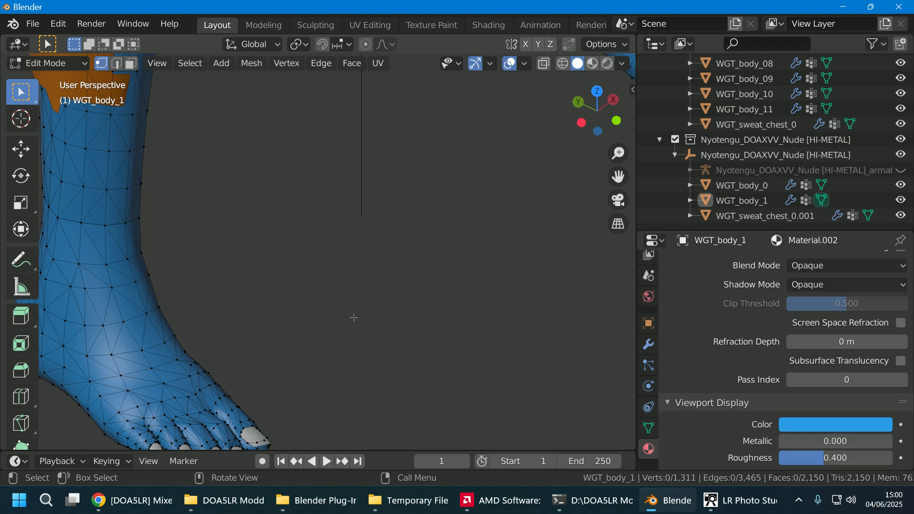
scroll(353, 317, down, 2)
middle_drag(347, 320, 394, 288)
shift+middle_drag(288, 387, 366, 286)
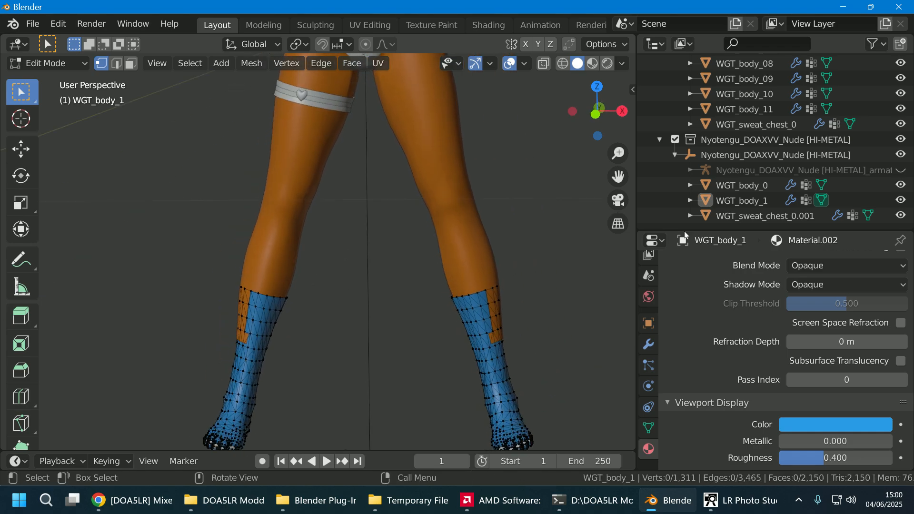
- Toggle Edit Mode on WGT_body_1 repeatedly to compare its extent with the overlapping orange body mesh
click(822, 200)
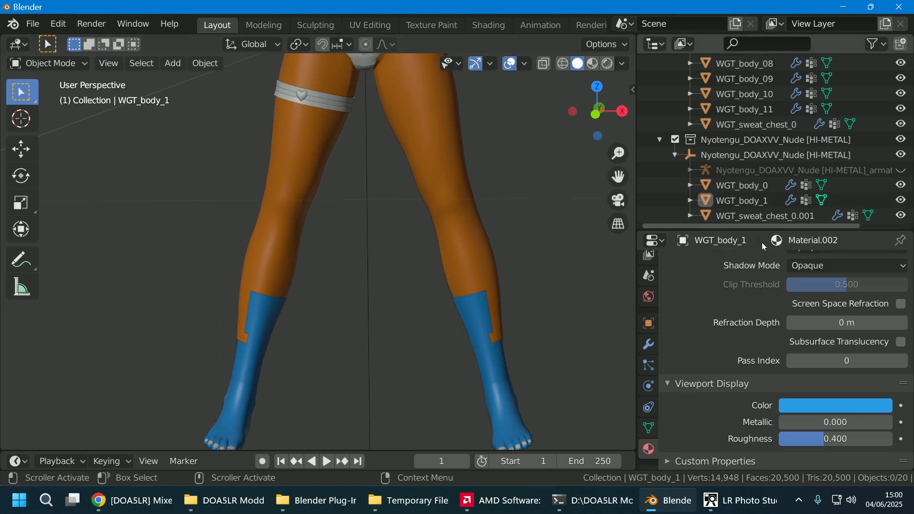
click(822, 200)
click(822, 200)
click(822, 201)
click(822, 200)
click(822, 200)
click(822, 200)
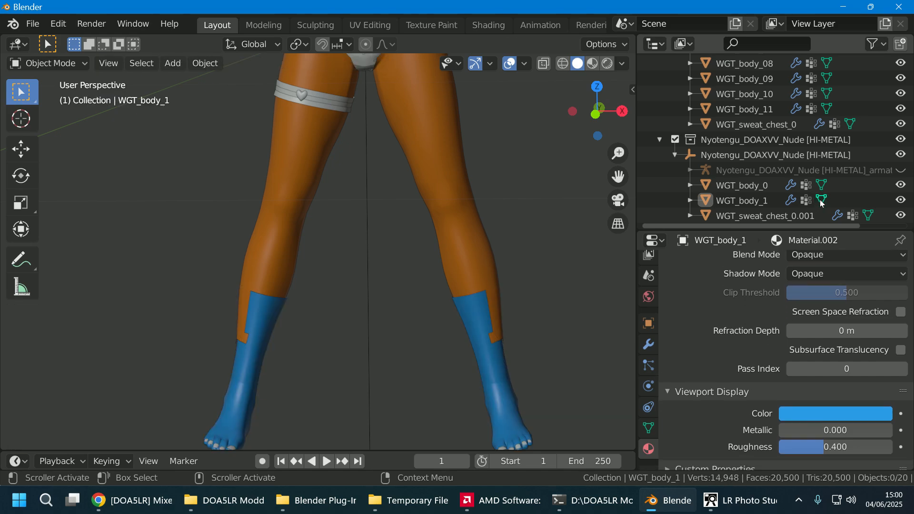
click(822, 200)
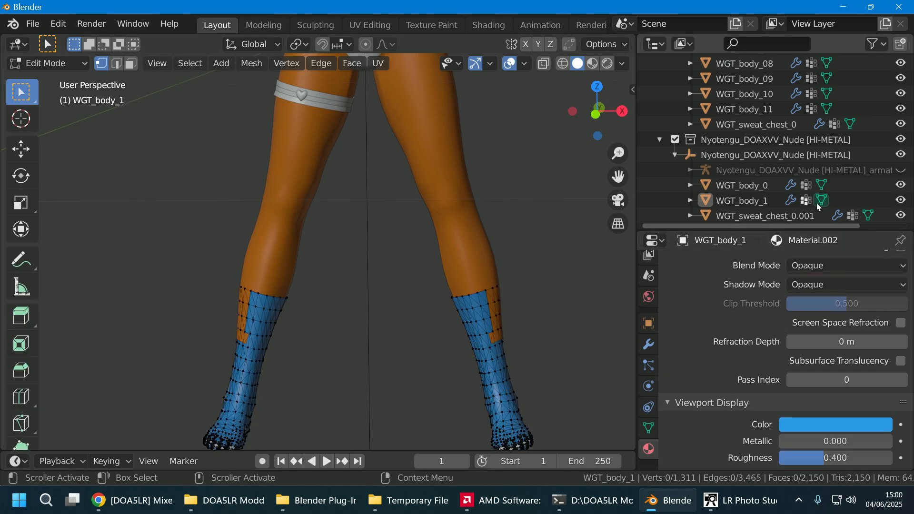
- Leave Edit Mode on WGT_body_1, select the orange leg mesh WGT_body_11 and open it for mesh editing
key(Tab)
click(470, 237)
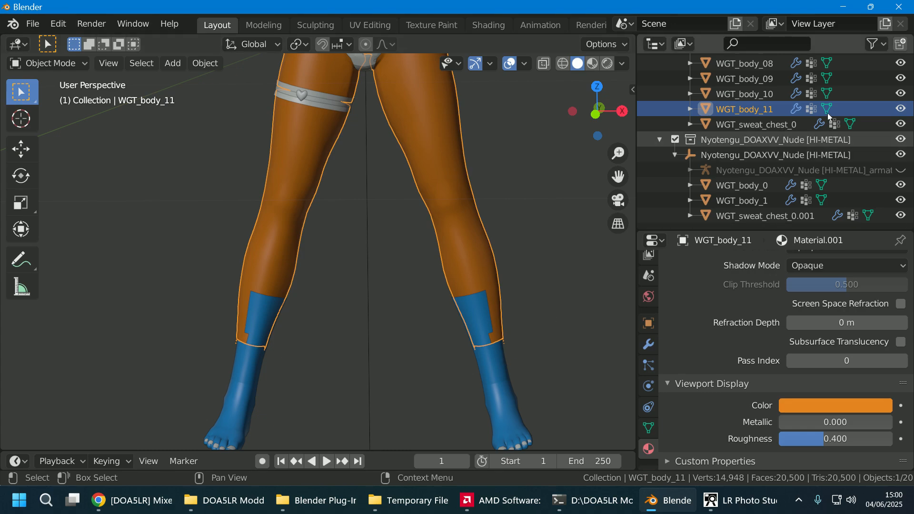
key(Tab)
middle_drag(474, 353, 475, 363)
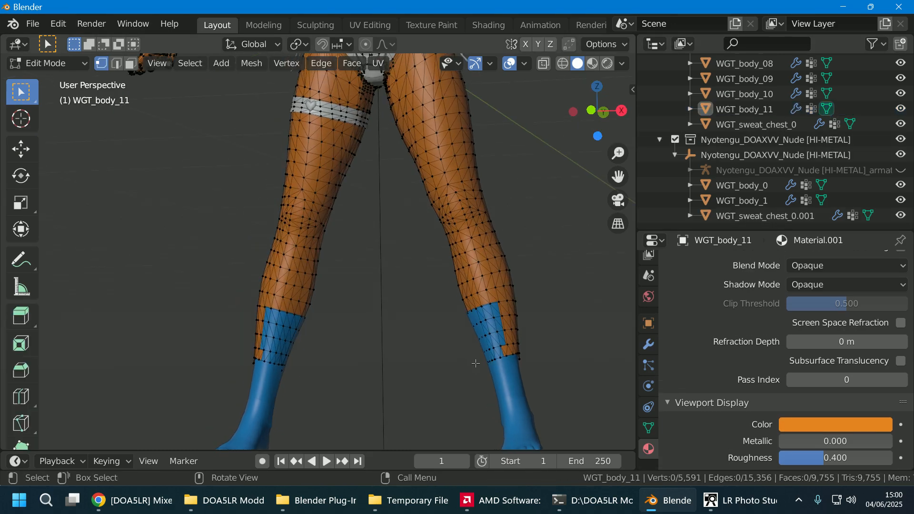
- In wireframe shading, circle-select the WGT_body_11 calf vertices overlapping the blue mesh on the character's left leg and delete them
shift+middle_drag(421, 339, 319, 291)
scroll(409, 310, up, 4)
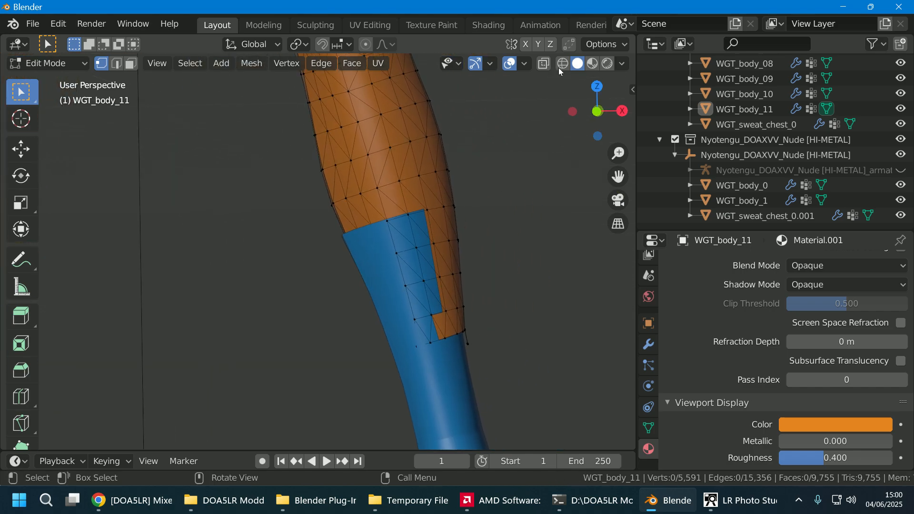
click(560, 67)
key(c)
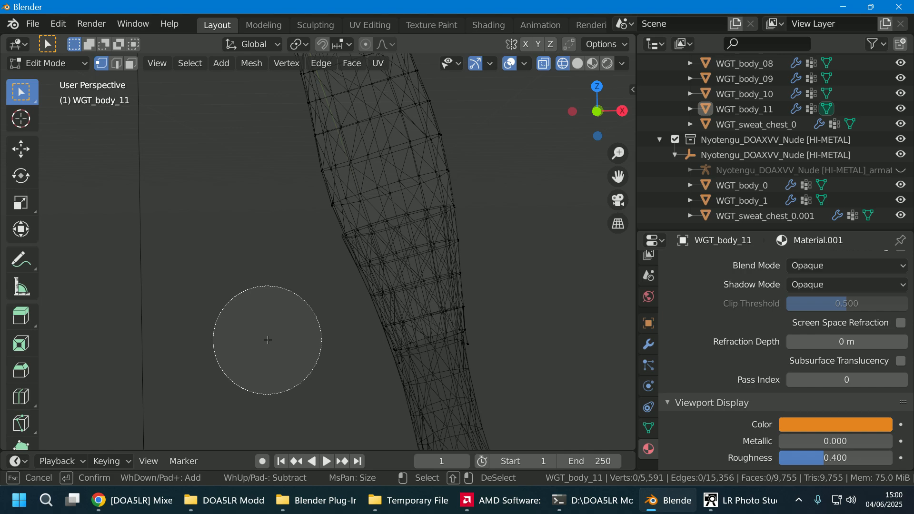
drag(267, 340, 509, 276)
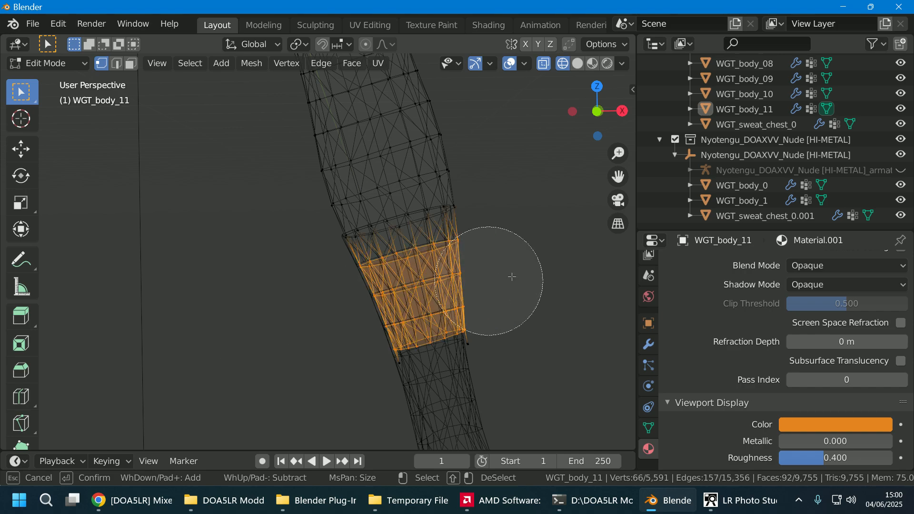
right_click(420, 331)
click(442, 394)
- Delete the overlapping WGT_body_11 calf vertices on the character's right leg and return the viewport to solid shading
scroll(314, 338, down, 3)
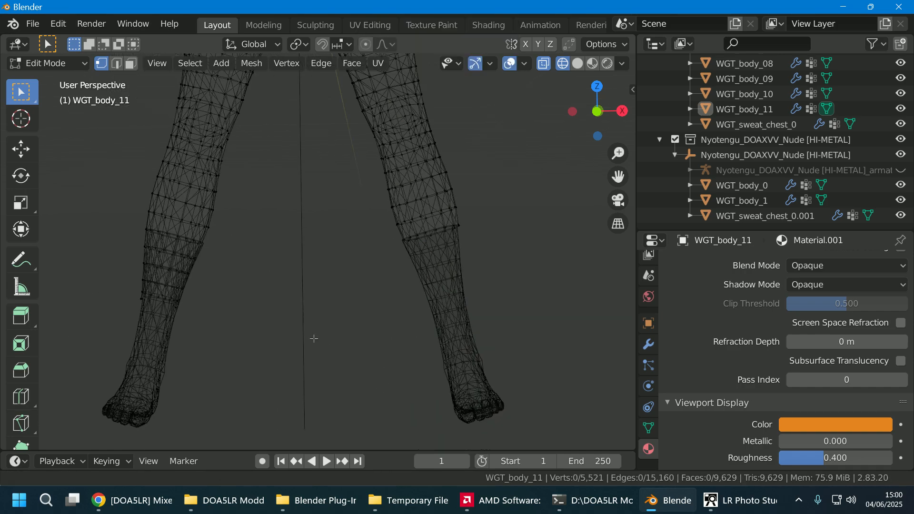
scroll(332, 337, up, 5)
key(c)
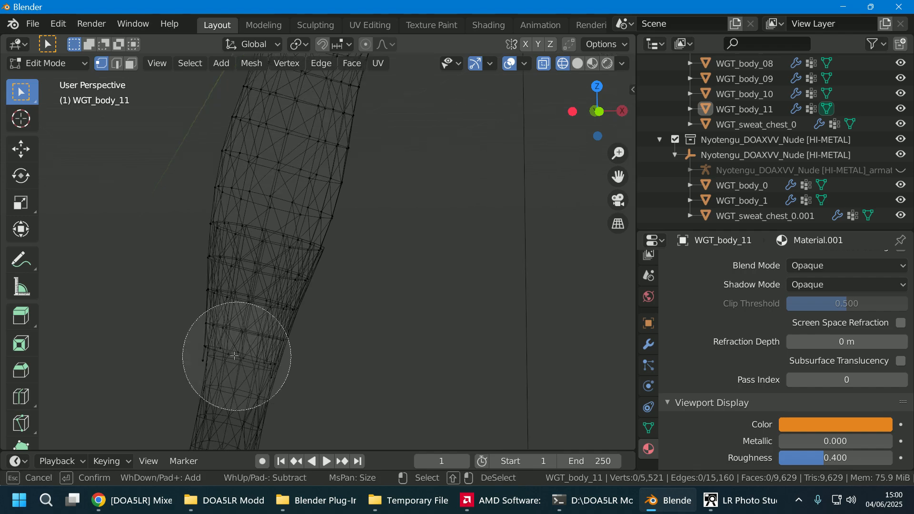
mouse_move(184, 302)
mouse_down()
mouse_move(301, 343)
mouse_move(255, 347)
mouse_move(266, 322)
mouse_up()
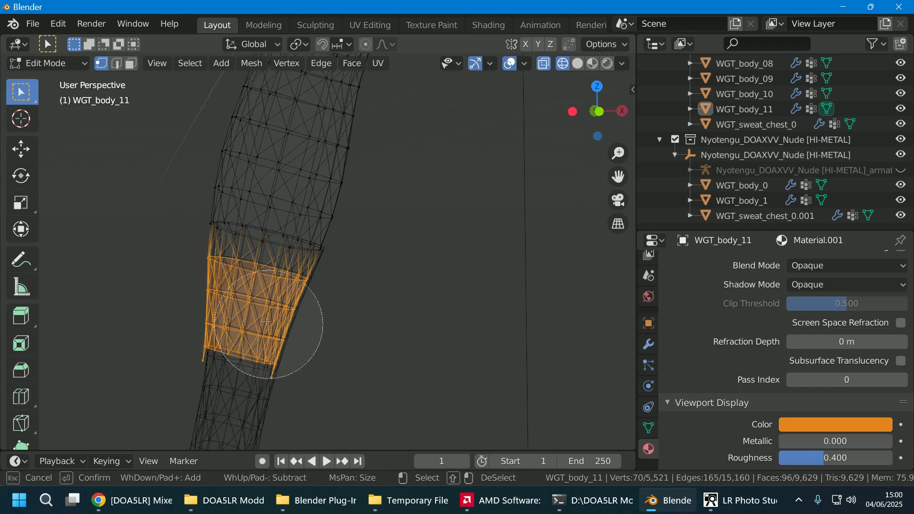
right_click(266, 322)
click(261, 394)
scroll(305, 333, down, 3)
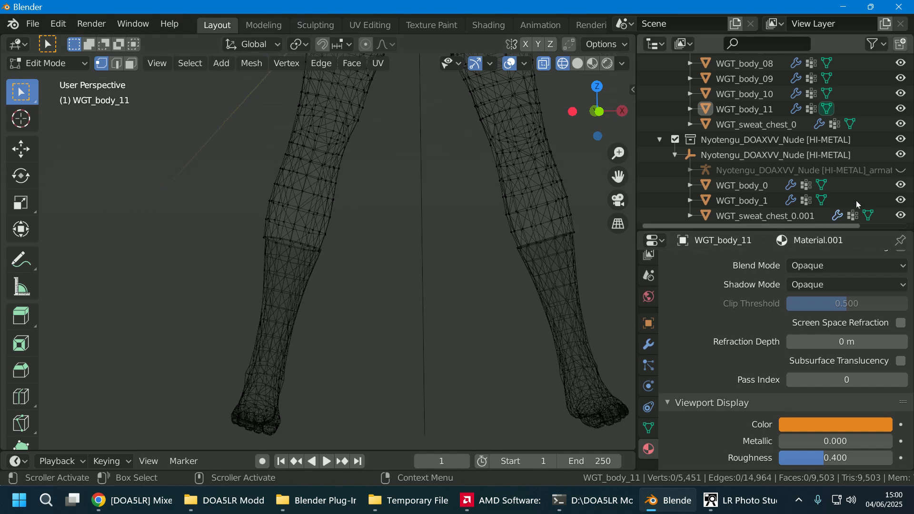
click(578, 64)
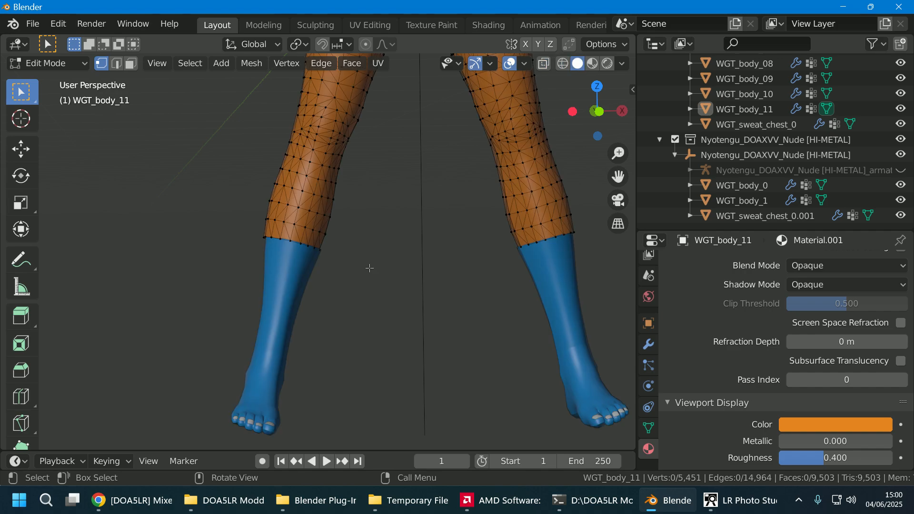
mouse_move(369, 268)
middle_down()
mouse_move(604, 259)
mouse_move(376, 274)
middle_up()
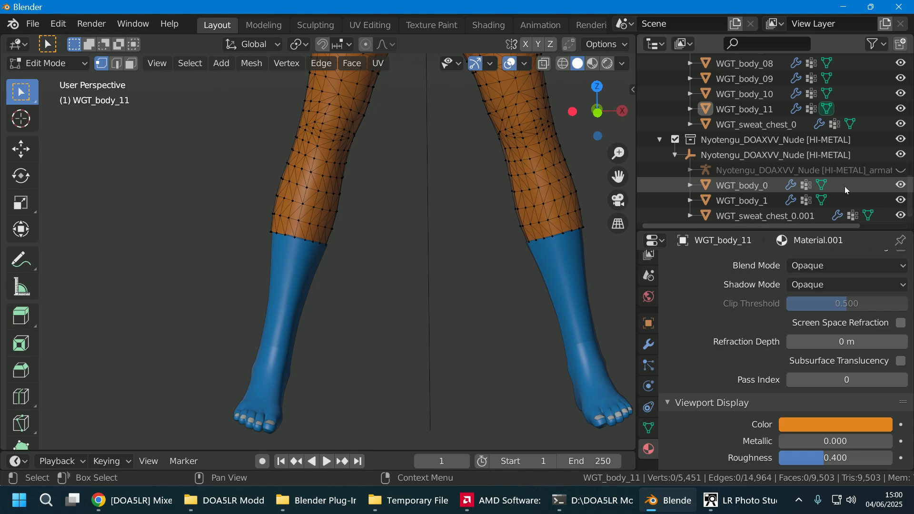
- Show the armature of the Nyotengu_DOAXVV_Nude [HI-METAL] model, hide WGT_body_0 and leave Edit Mode
click(901, 170)
click(900, 185)
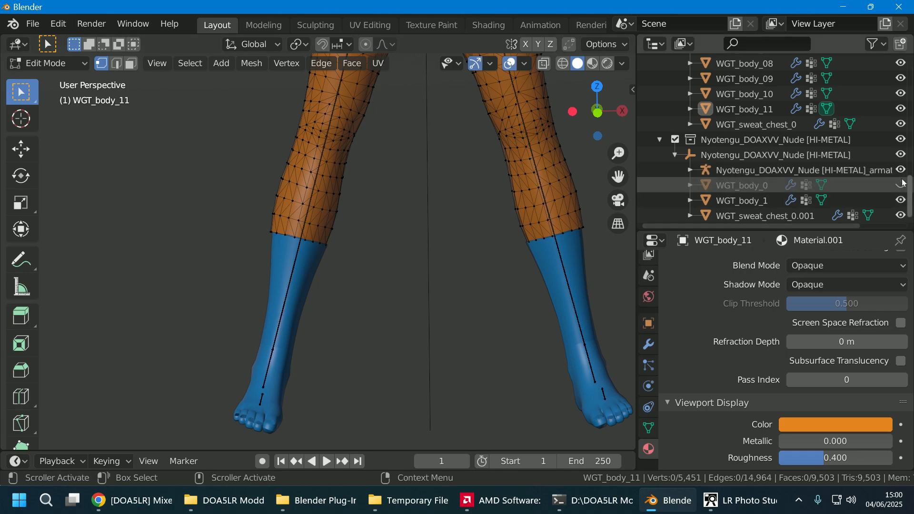
key(Tab)
- Select the blue lower-leg mesh WGT_body_1 and put it into Edit Mode
scroll(382, 336, up, 4)
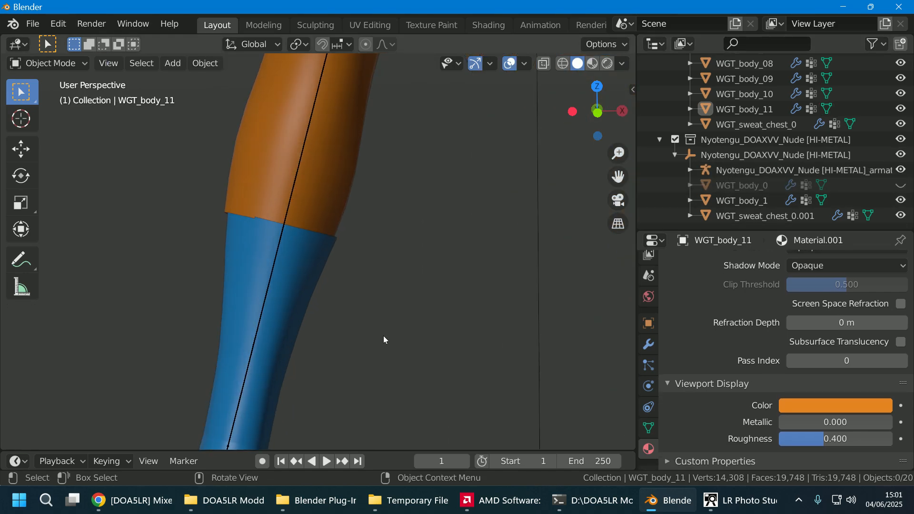
scroll(383, 335, down, 2)
click(307, 278)
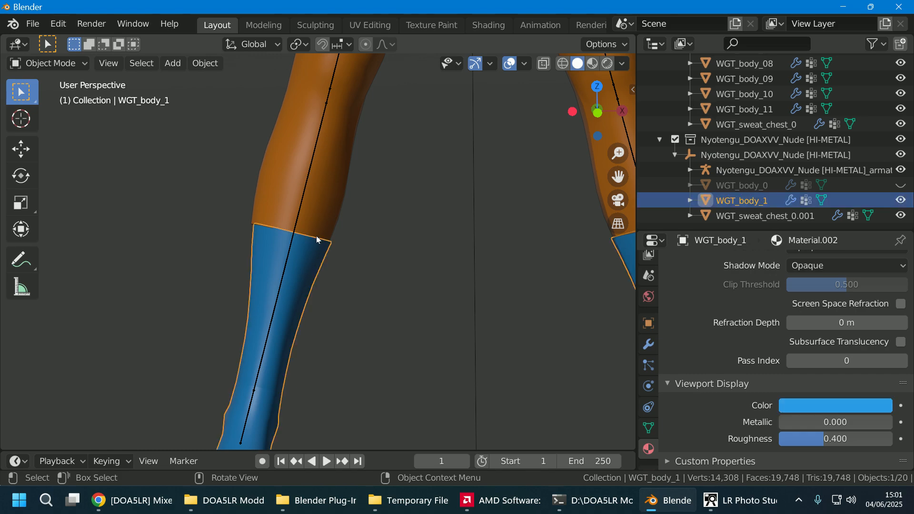
click(822, 200)
scroll(426, 312, up, 2)
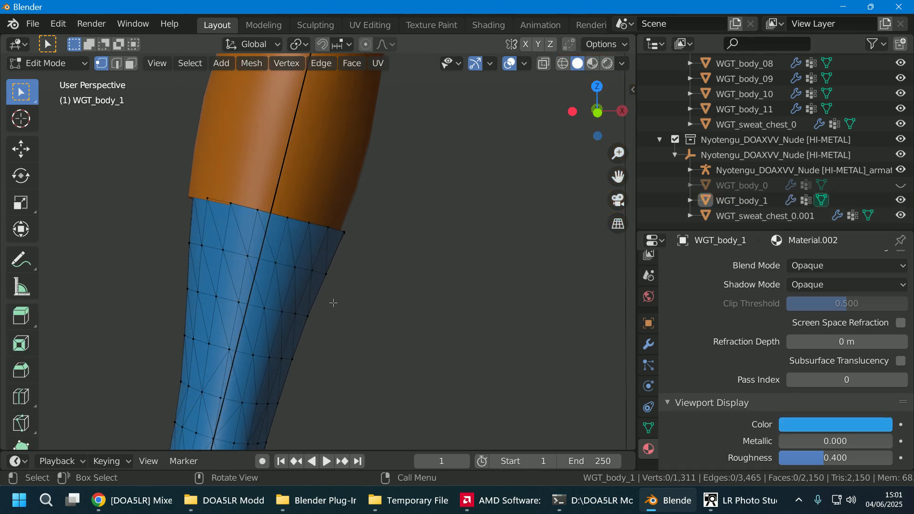
- Hide the Nyotengu armature again and inspect the calf seam between the orange and blue meshes from several angles
middle_drag(333, 303, 387, 311)
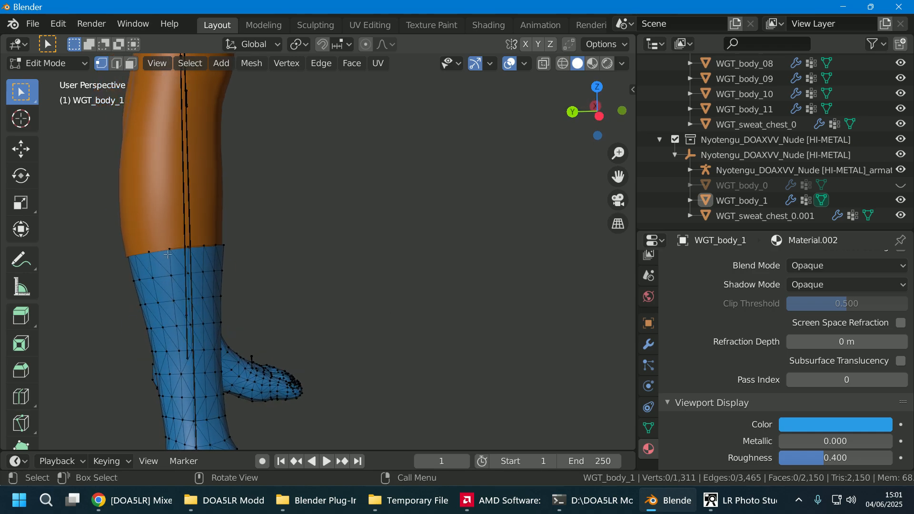
scroll(223, 256, up, 3)
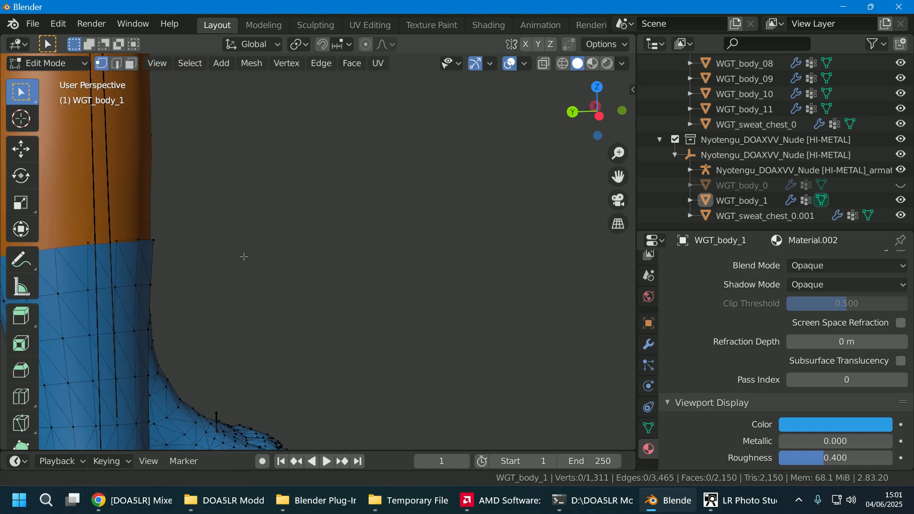
shift+middle_drag(243, 257, 356, 252)
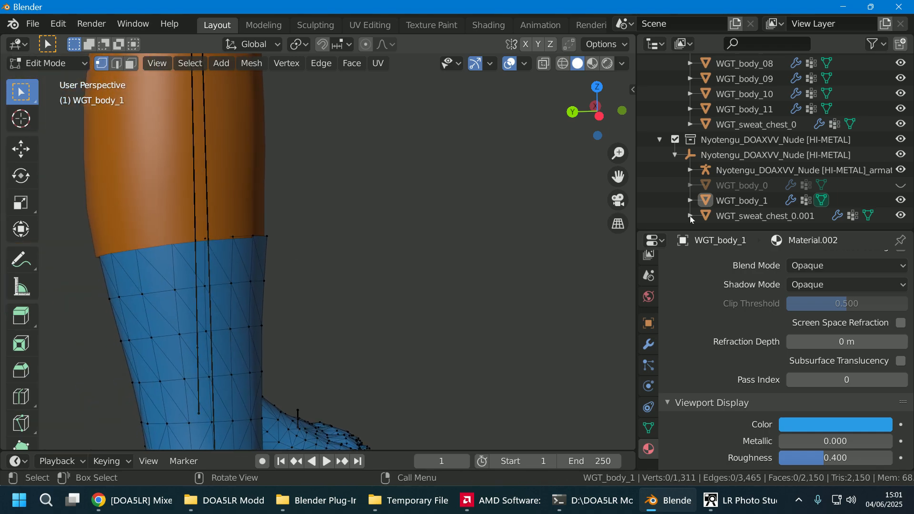
click(902, 170)
shift+middle_drag(324, 288, 432, 265)
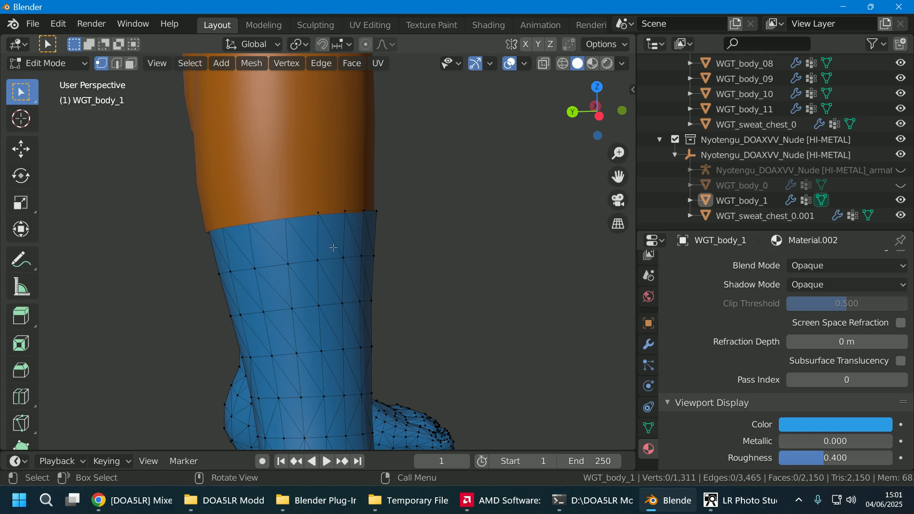
middle_drag(515, 258, 393, 251)
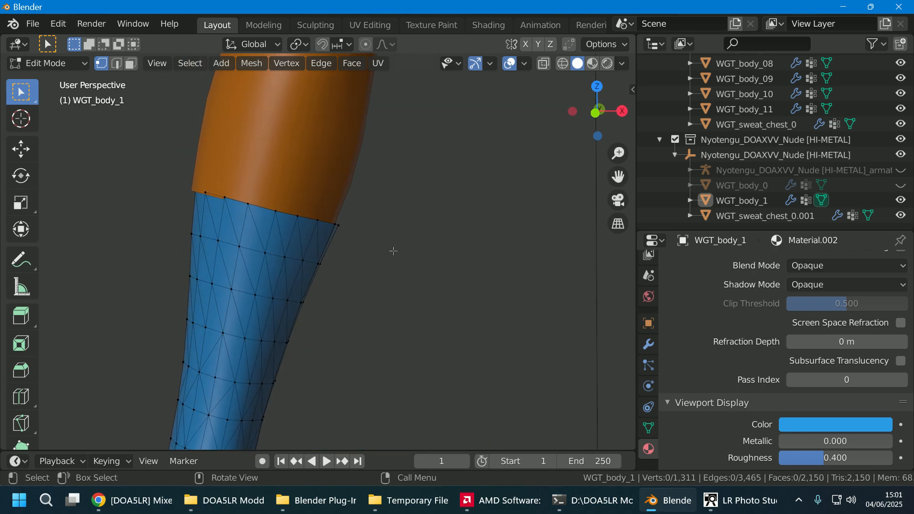
middle_drag(319, 247, 342, 244)
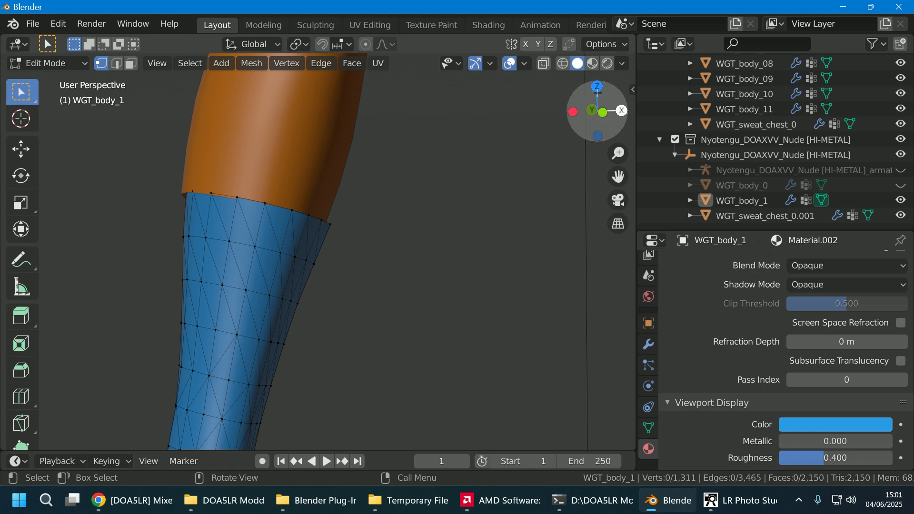
scroll(553, 137, down, 8)
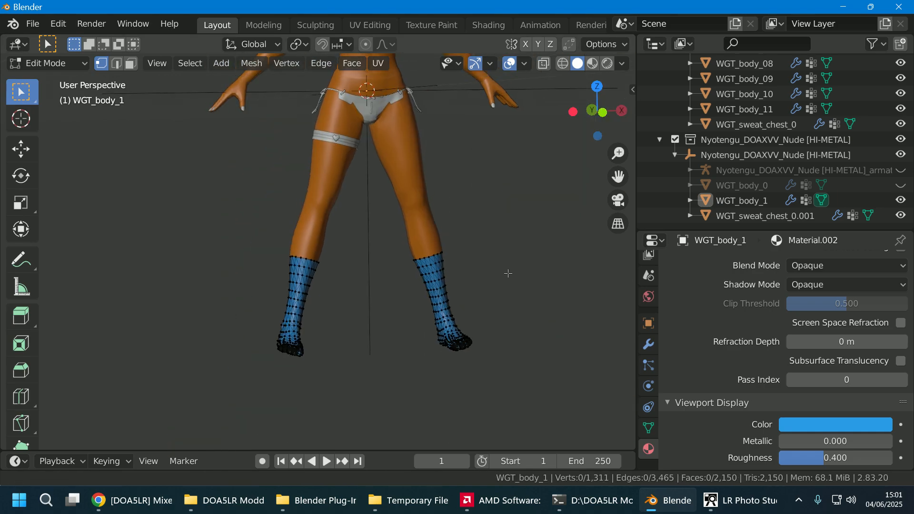
- Examine how the blue lower-leg mesh meets the orange calves from the front, back and side
click(622, 111)
click(622, 110)
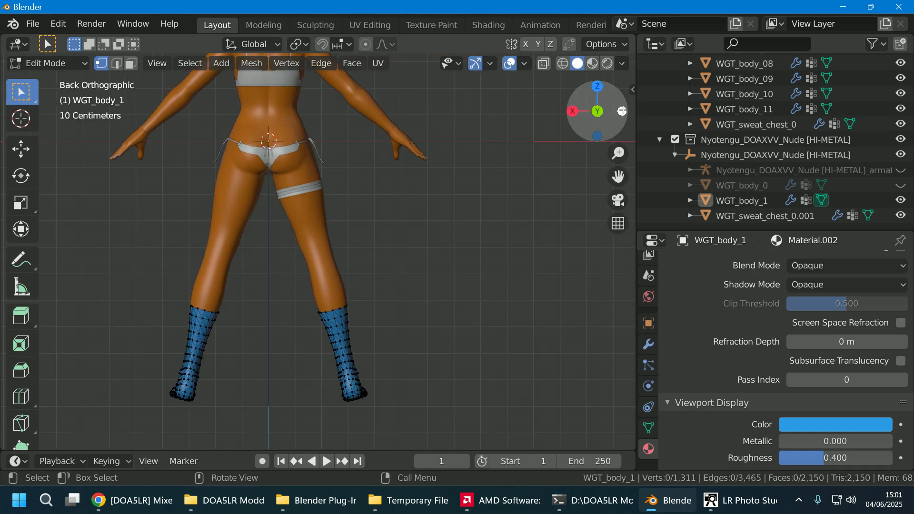
click(622, 110)
click(622, 110)
scroll(433, 310, up, 7)
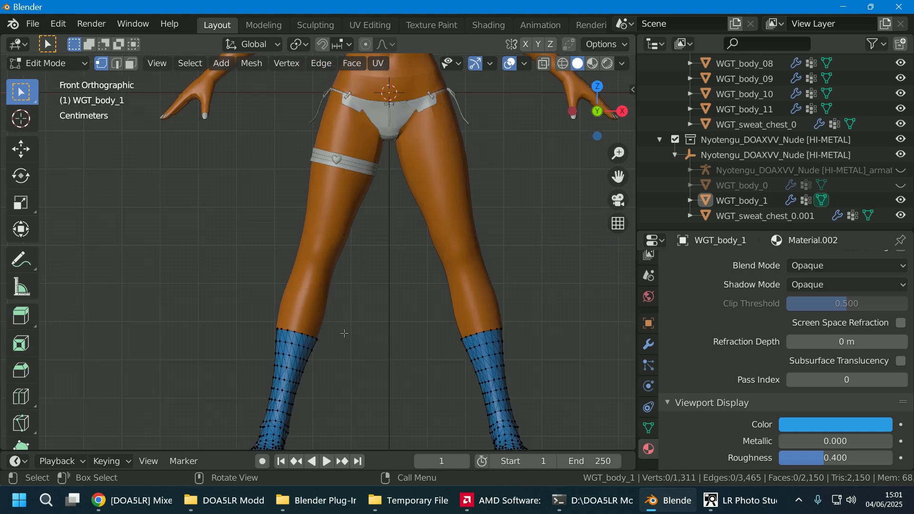
shift+middle_drag(400, 337, 346, 254)
scroll(346, 255, down, 6)
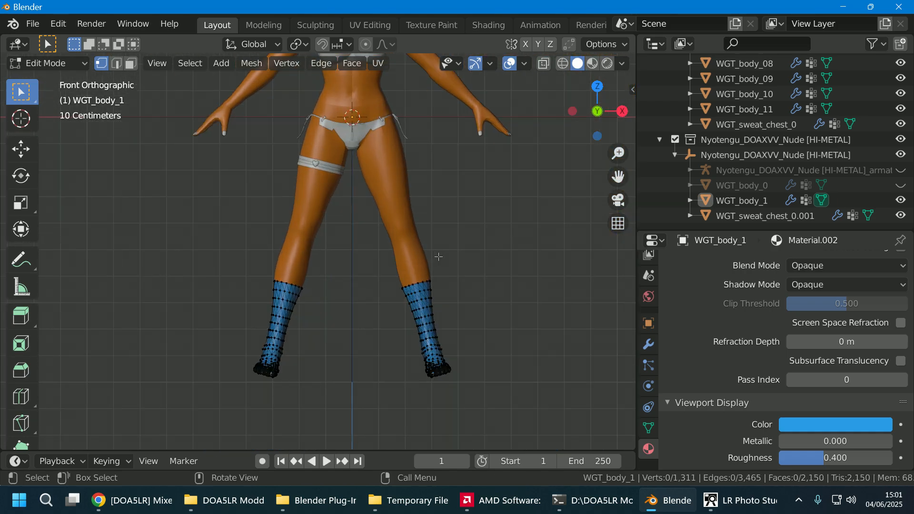
scroll(352, 248, up, 5)
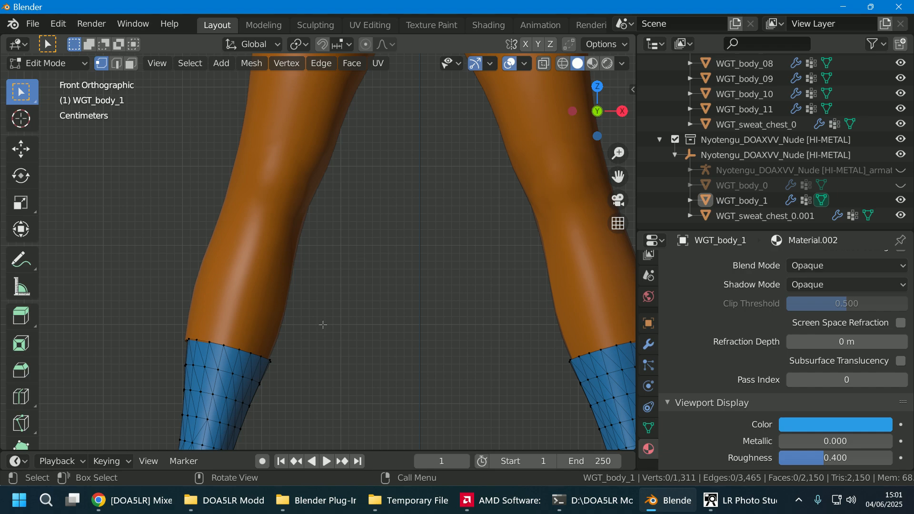
middle_drag(323, 324, 342, 304)
click(621, 112)
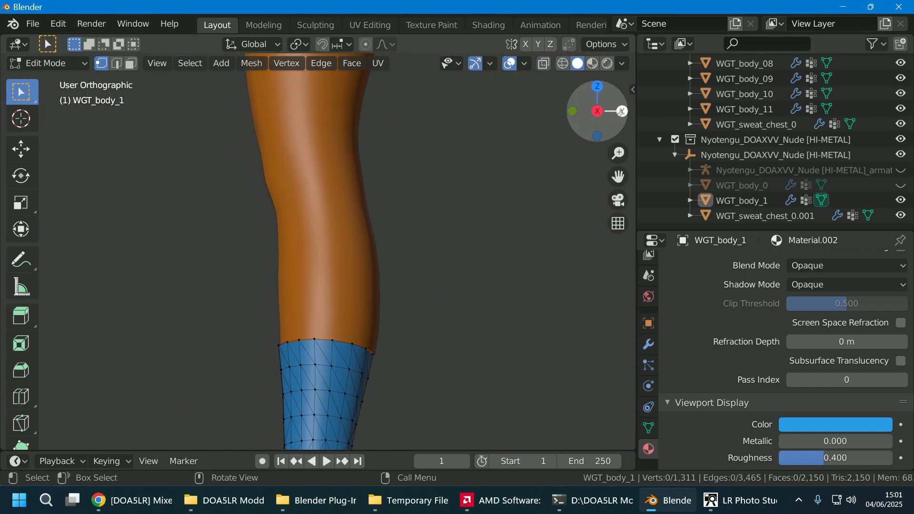
click(621, 112)
click(621, 112)
click(621, 112)
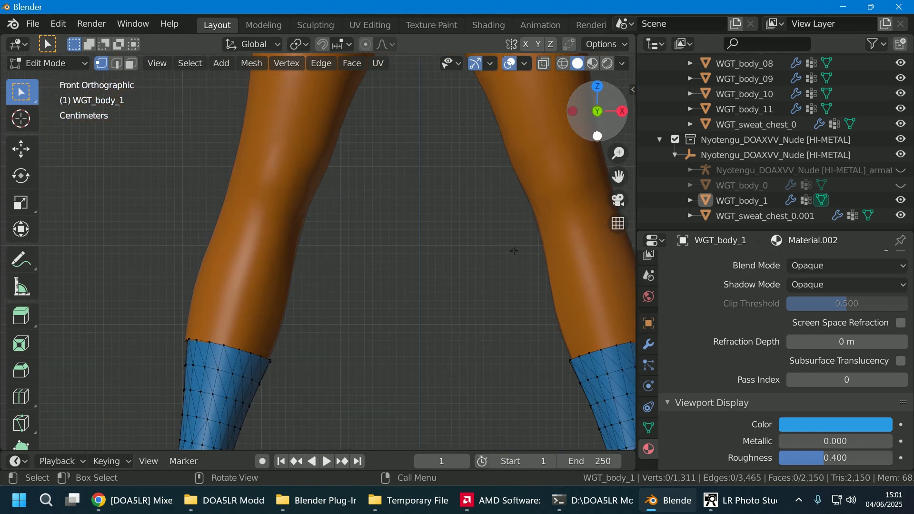
- In wireframe shading, select the top three vertex rings of WGT_body_1 on the character's right calf and move them slightly outward
drag(624, 179, 696, 81)
scroll(358, 393, up, 3)
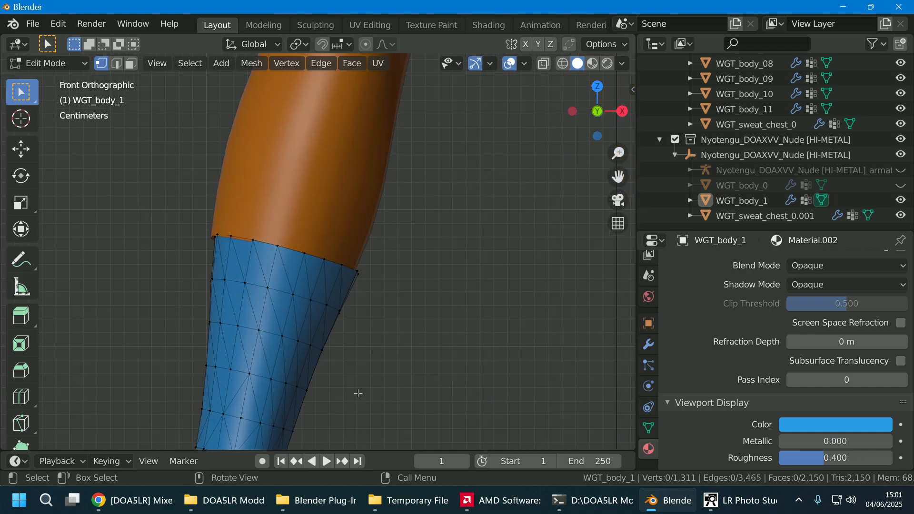
scroll(382, 301, up, 1)
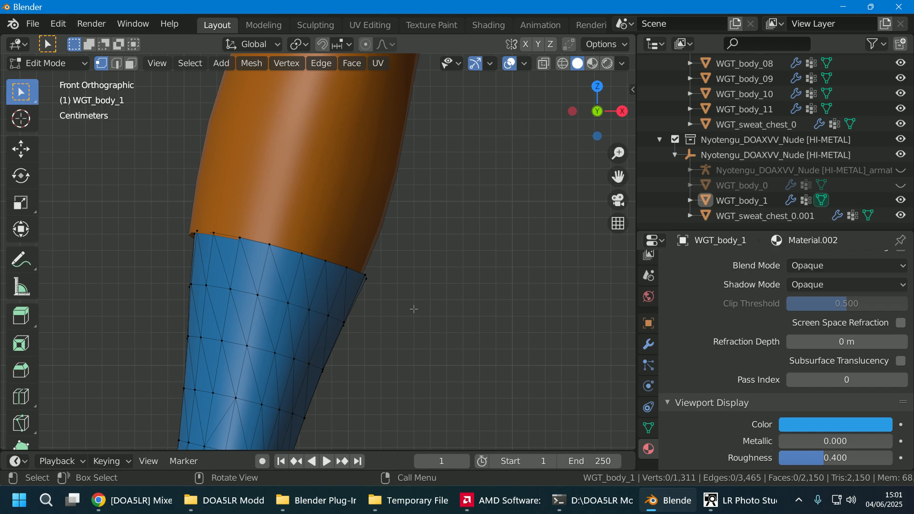
click(569, 64)
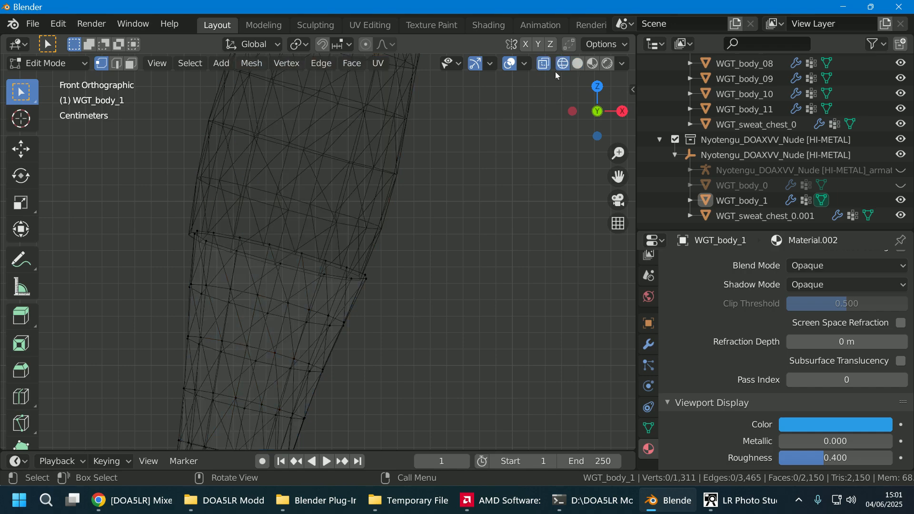
key(c)
mouse_move(379, 291)
mouse_down()
mouse_move(251, 272)
mouse_move(194, 209)
mouse_move(338, 320)
mouse_move(308, 265)
mouse_move(208, 232)
mouse_up()
key(Escape)
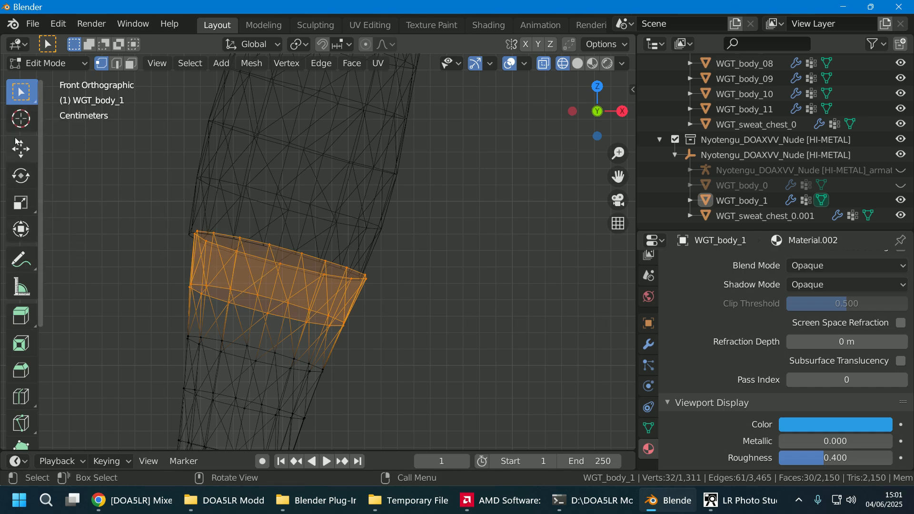
click(24, 157)
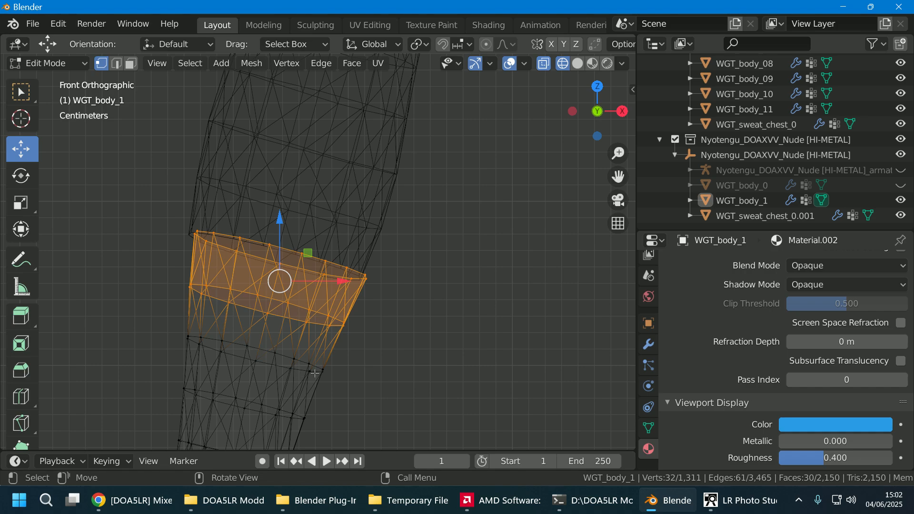
key(c)
mouse_move(336, 357)
mouse_down()
mouse_move(265, 391)
mouse_move(239, 307)
mouse_up()
key(Escape)
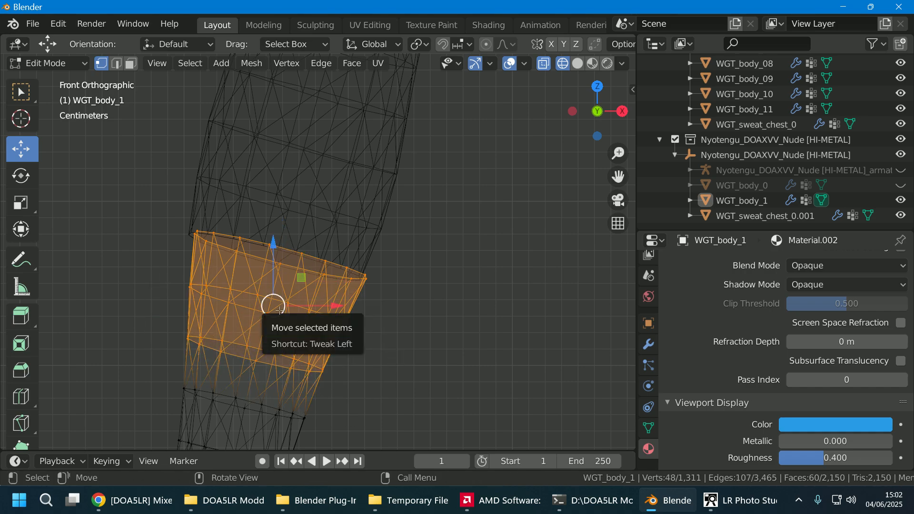
drag(279, 310, 274, 309)
- Deselect the third ring on the right calf and move the top two rings slightly further outward
key(c)
mouse_move(327, 399)
shift+mouse_down()
mouse_move(316, 378)
mouse_move(163, 357)
shift+mouse_up()
key(Escape)
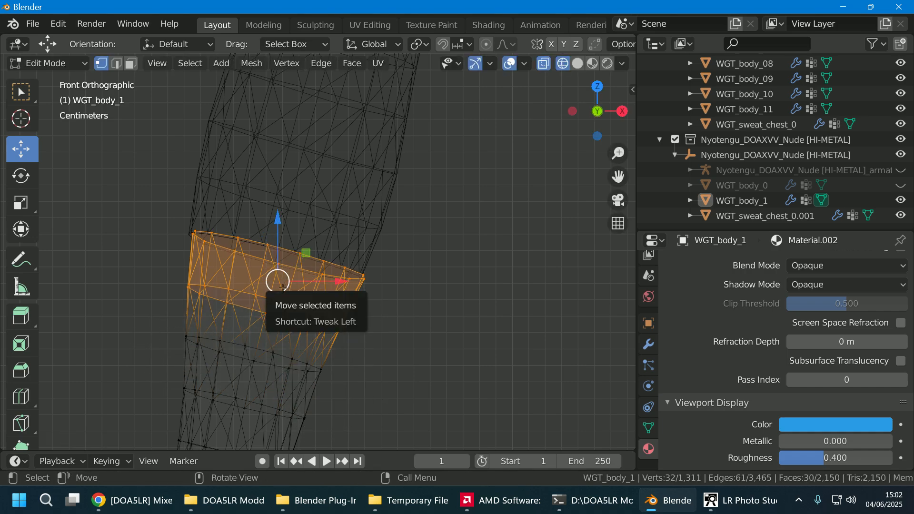
drag(283, 287, 279, 288)
key(c)
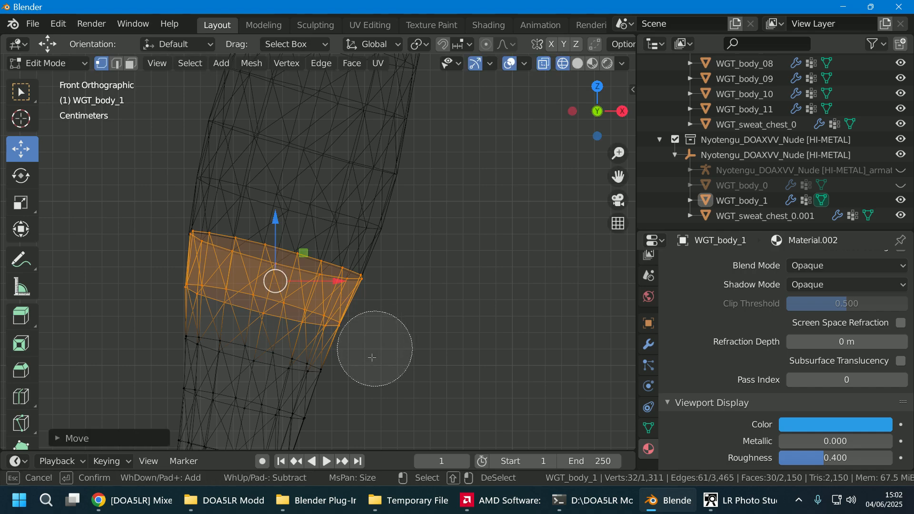
shift+drag(371, 357, 143, 303)
key(Escape)
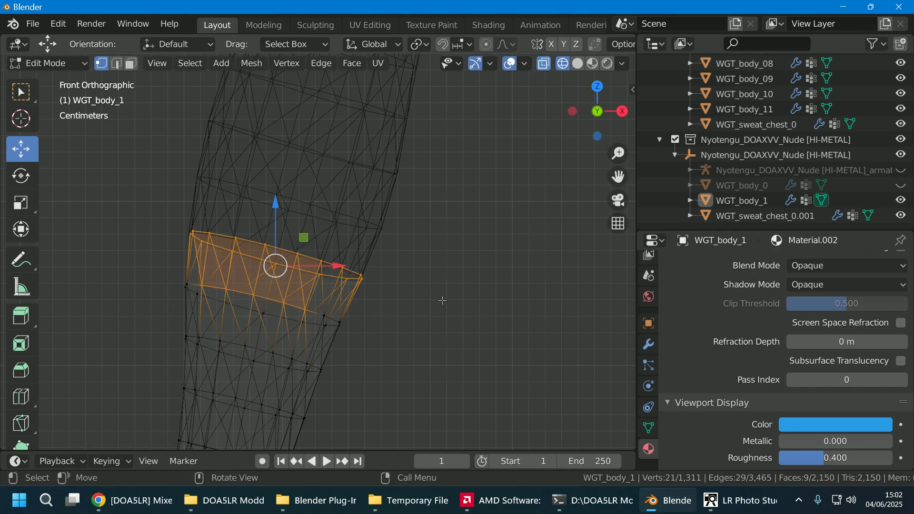
scroll(404, 300, down, 3)
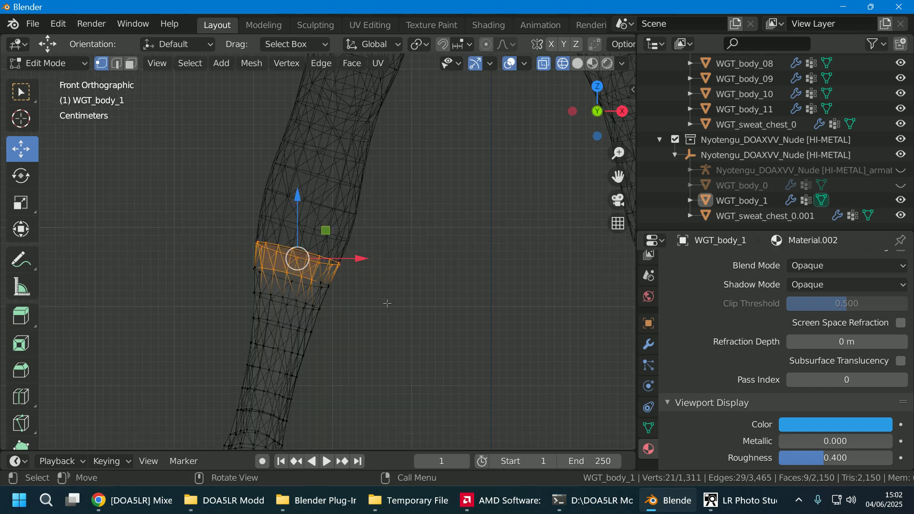
- Clear the vertex selection, return to solid shading and check the right calf seam in the front orthographic view
click(385, 303)
click(578, 64)
middle_drag(386, 225, 436, 220)
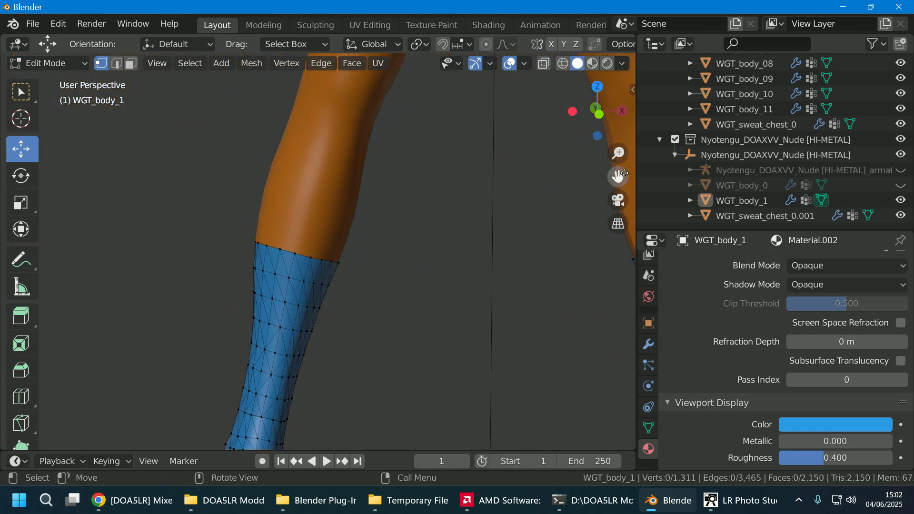
click(622, 111)
click(622, 111)
click(622, 111)
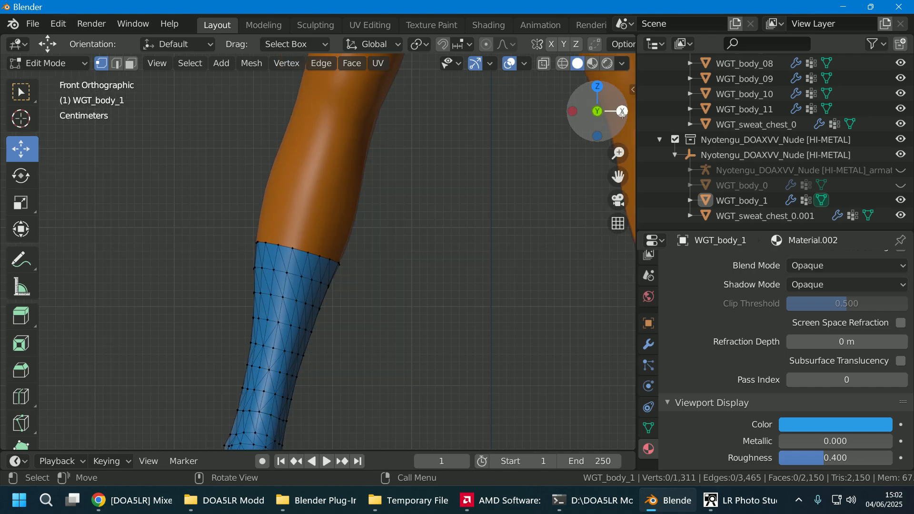
- In wireframe shading, select the top three vertex rings of WGT_body_1 on the character's left calf and move them slightly outward
drag(618, 176, 784, 153)
scroll(529, 256, up, 3)
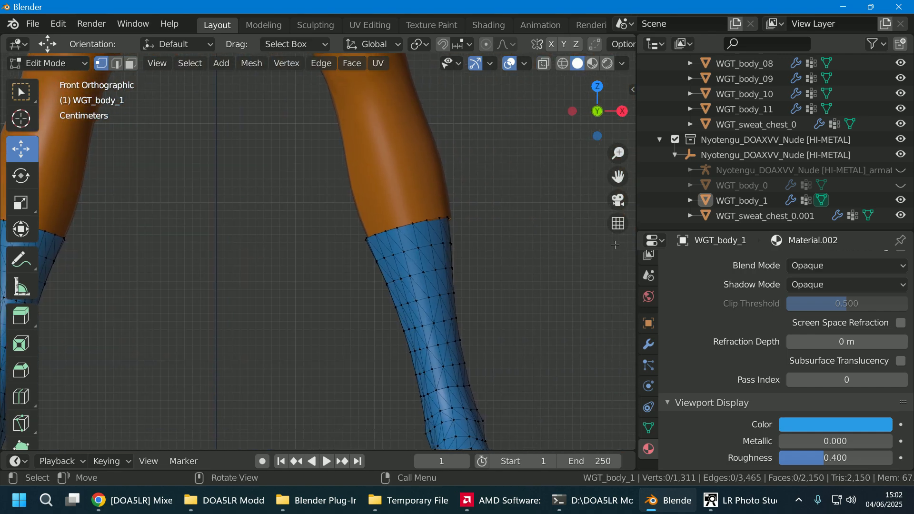
drag(626, 185, 533, 200)
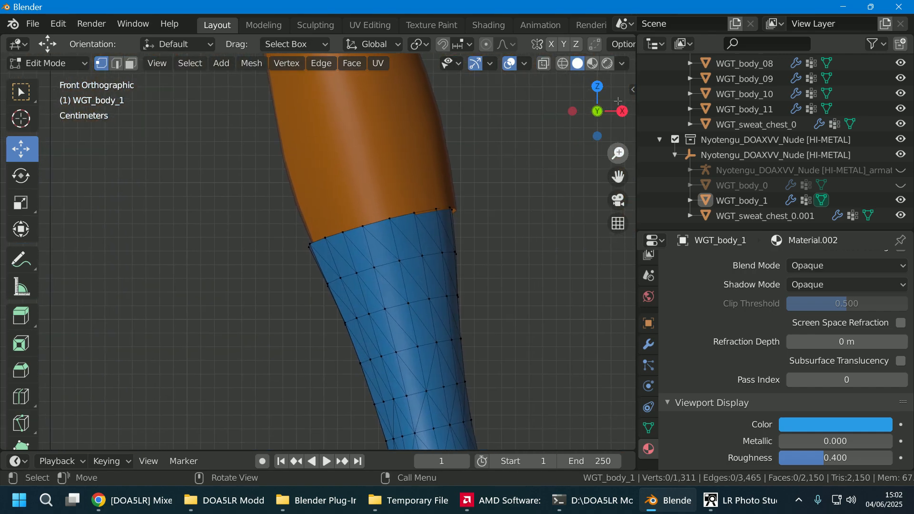
key(shift+z)
key(c)
mouse_move(310, 322)
mouse_down()
mouse_move(490, 250)
mouse_move(371, 253)
mouse_move(435, 253)
mouse_up()
right_click(434, 252)
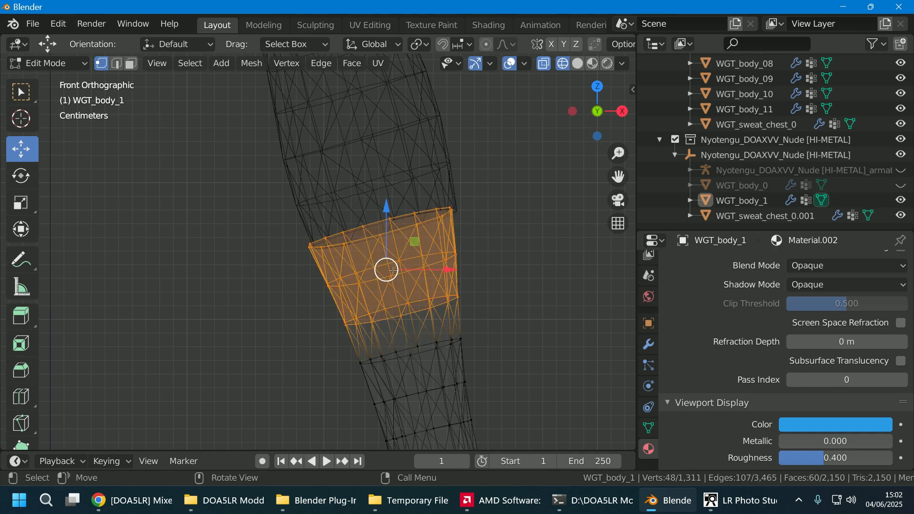
drag(395, 270, 398, 270)
- Deselect the third ring on the left calf and move the top two rings slightly further outward
key(c)
middle_drag(494, 302, 370, 333)
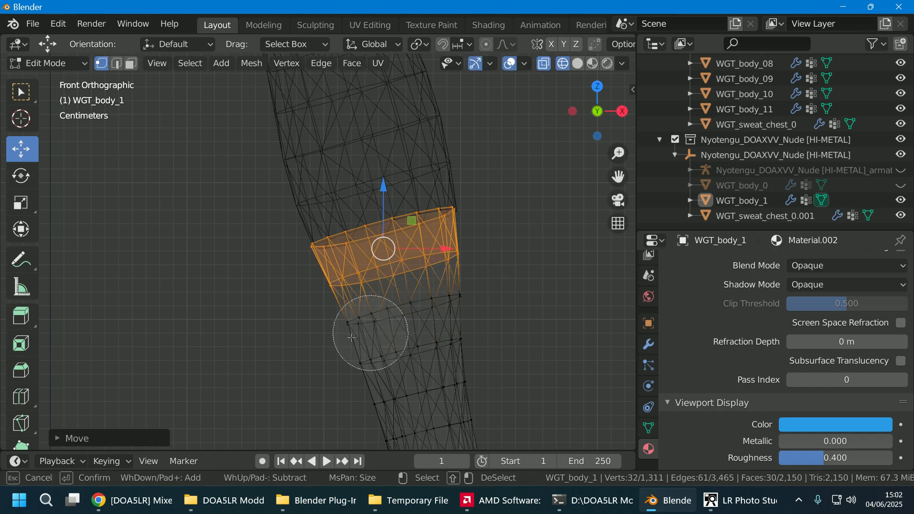
key(Escape)
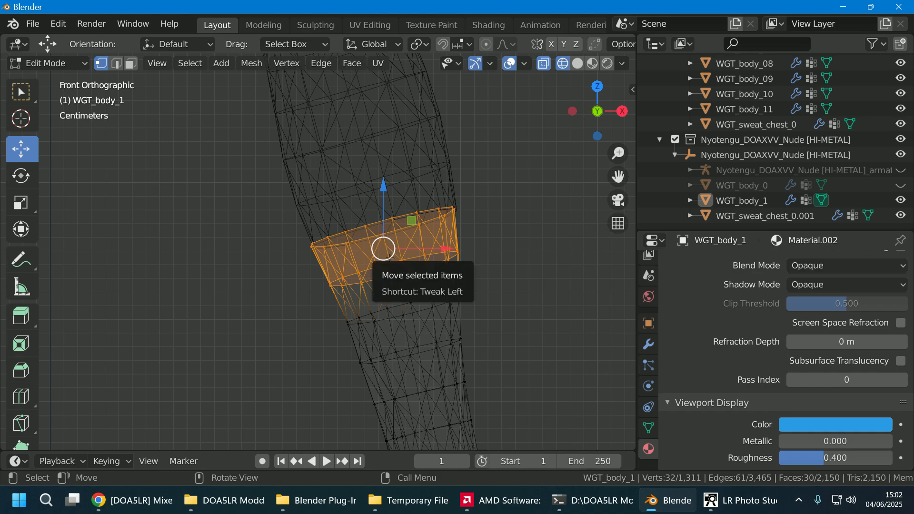
drag(393, 257, 394, 258)
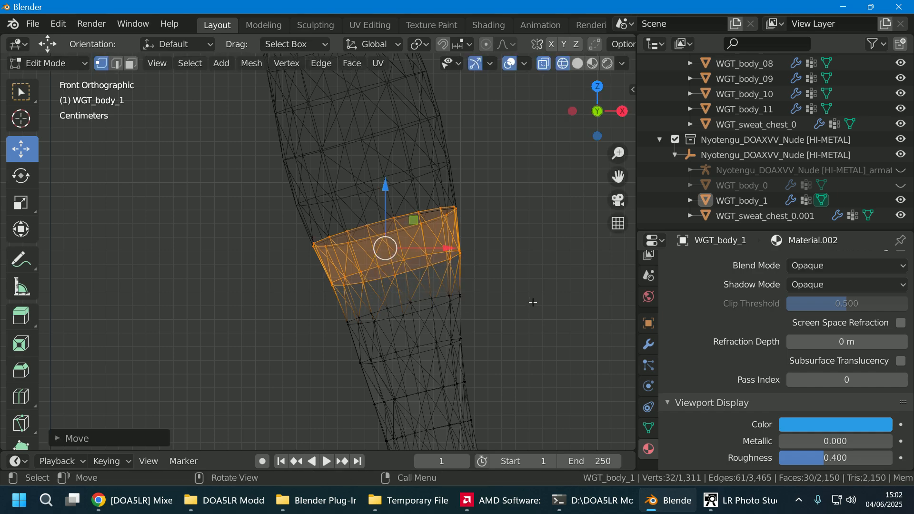
- Clear the selection, return to solid shading and check the calf seam from the back, side and front
click(515, 160)
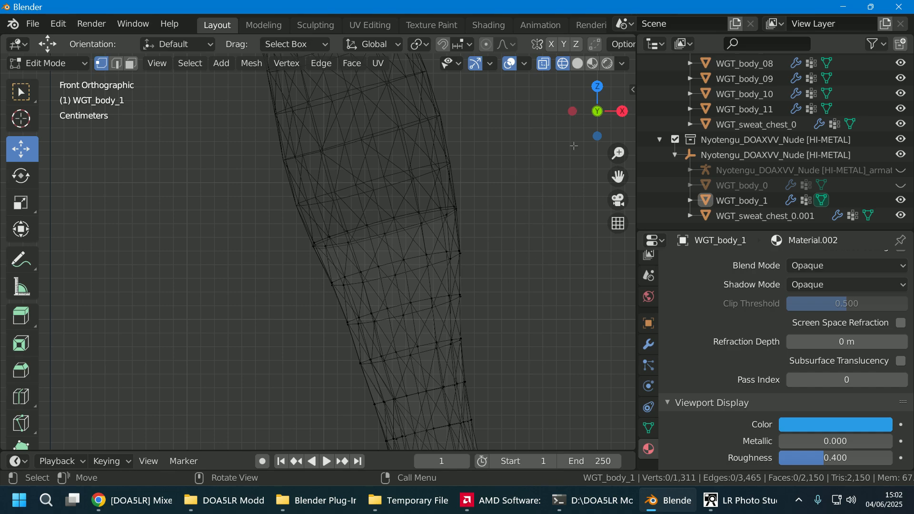
click(577, 65)
middle_drag(510, 253, 467, 233)
click(622, 111)
click(622, 112)
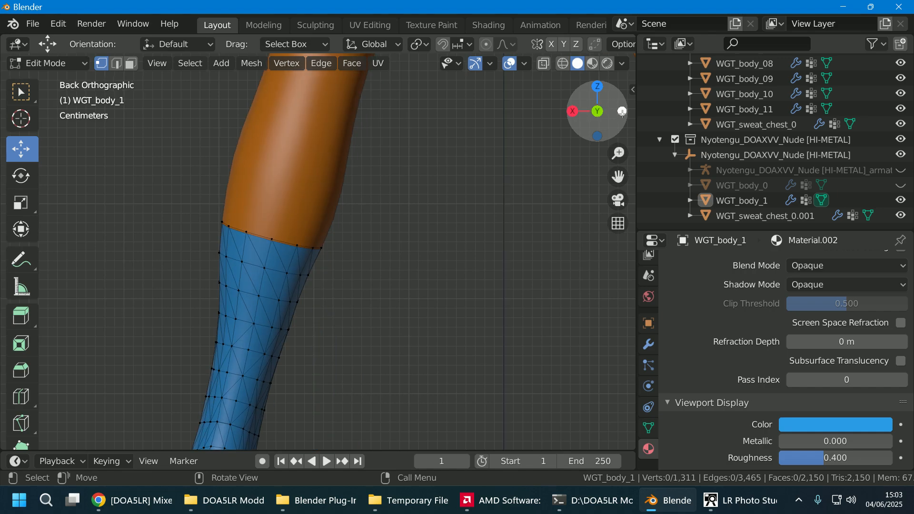
click(622, 111)
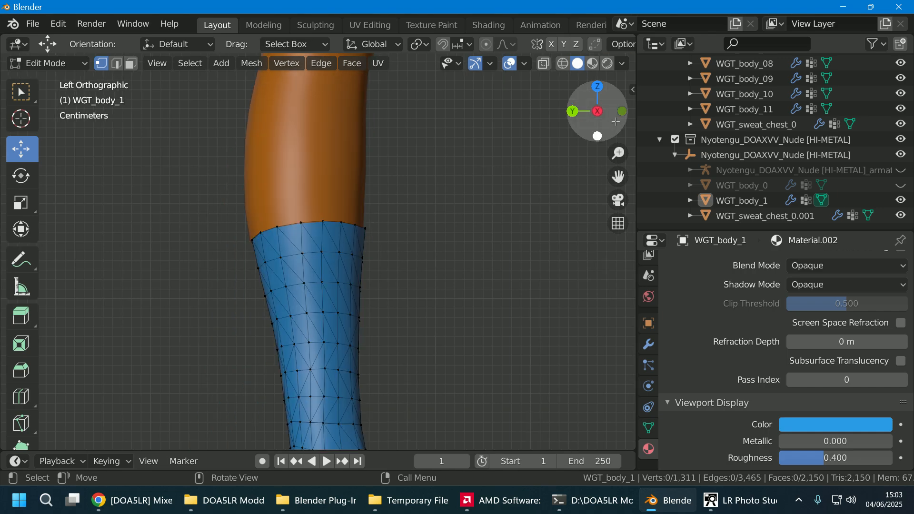
drag(614, 120, 471, 208)
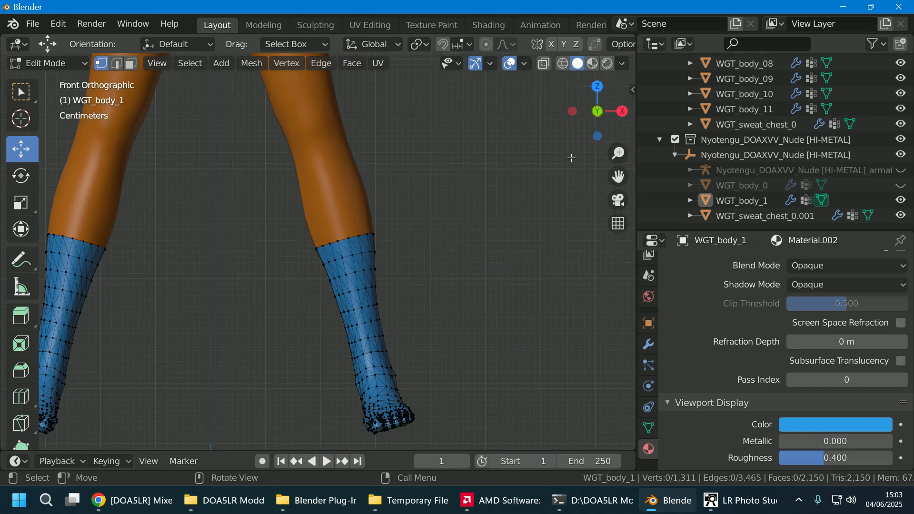
- Examine the body proportions and both calf seams in the front orthographic view
drag(618, 176, 625, 174)
scroll(328, 265, down, 5)
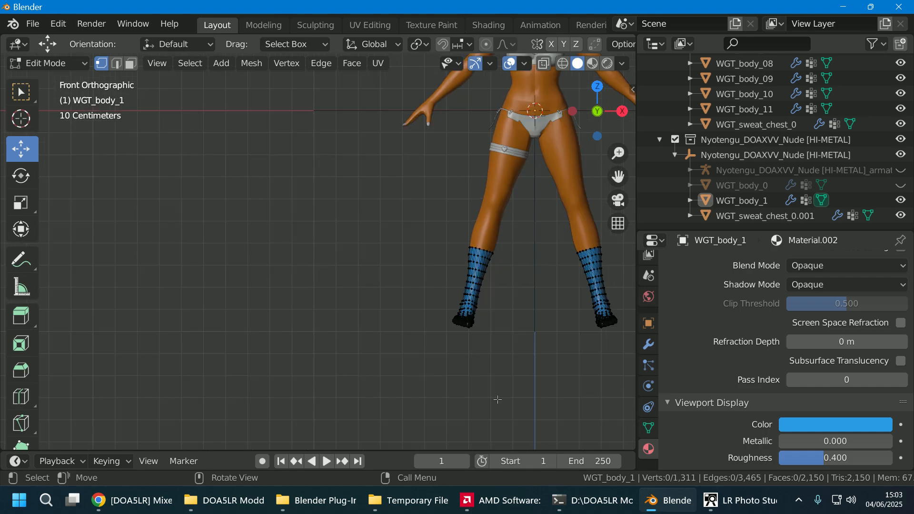
scroll(498, 396, down, 4)
scroll(517, 298, up, 3)
shift+middle_drag(566, 236, 413, 322)
scroll(433, 301, up, 6)
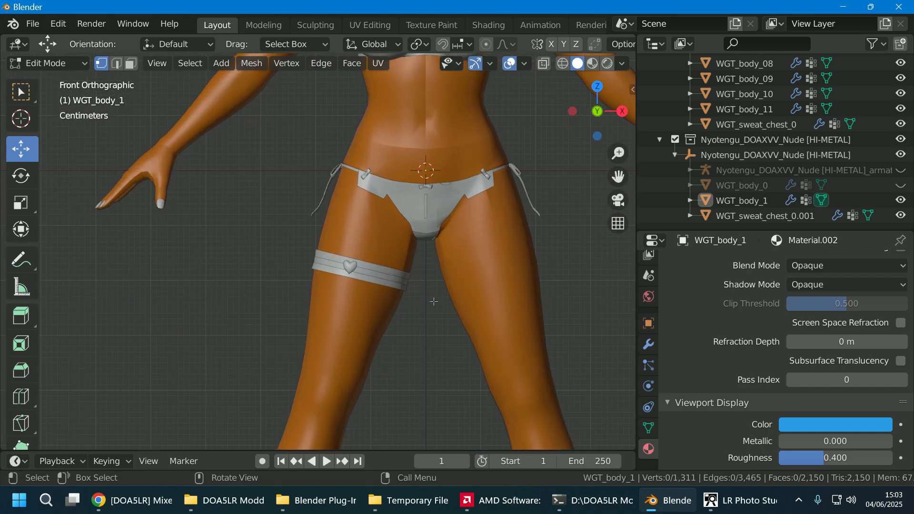
shift+middle_drag(493, 329, 365, 205)
shift+middle_drag(350, 333, 346, 218)
scroll(389, 244, up, 3)
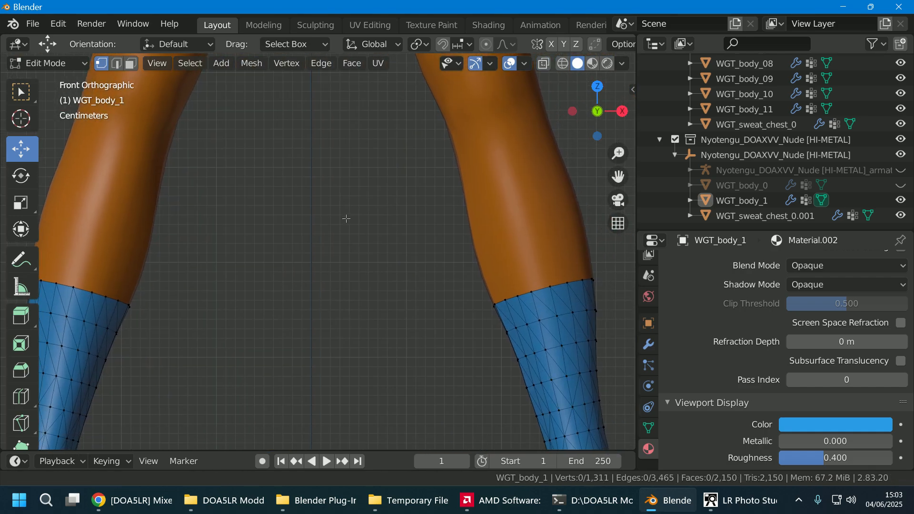
scroll(346, 218, down, 2)
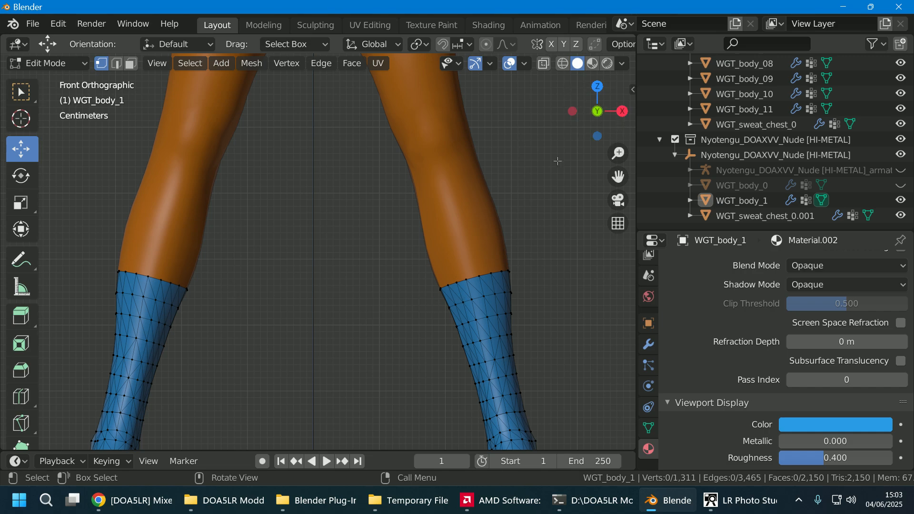
- In wireframe shading, select the top two vertex rings on both calves and nudge them slightly in the right side view
click(564, 64)
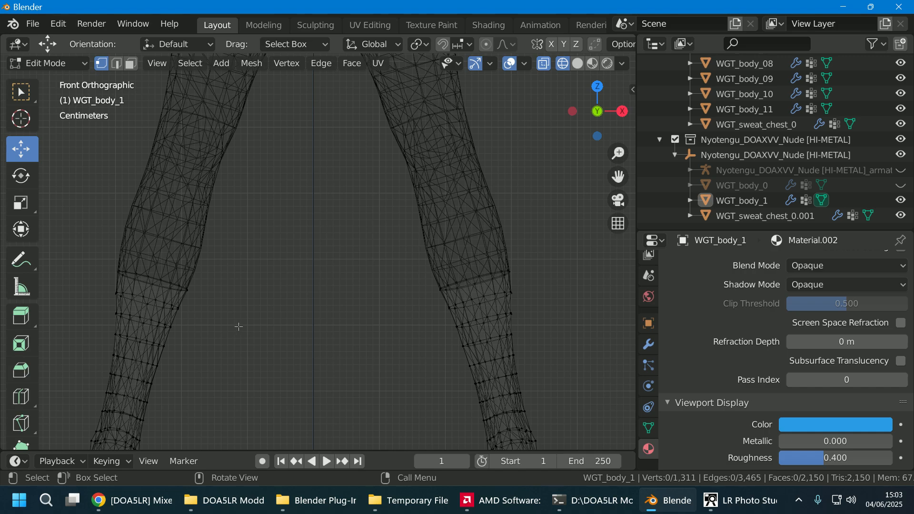
key(c)
click(153, 292)
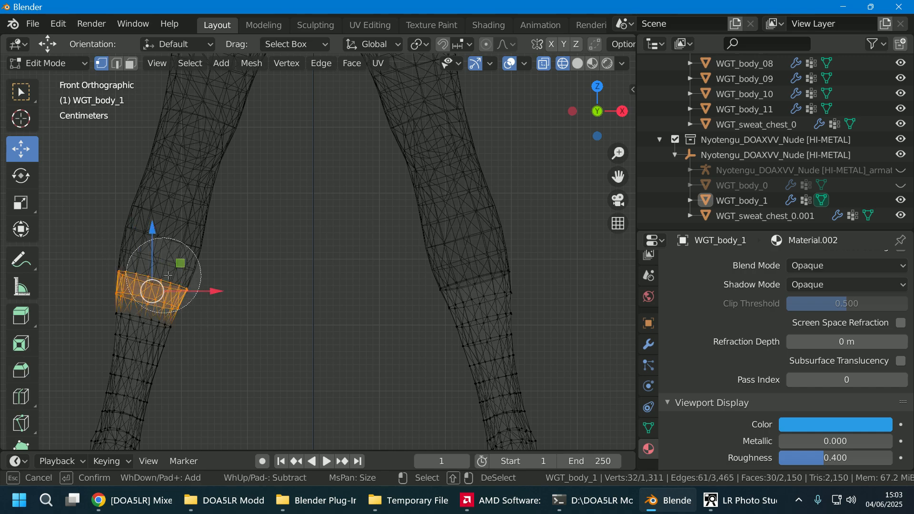
drag(419, 281, 499, 272)
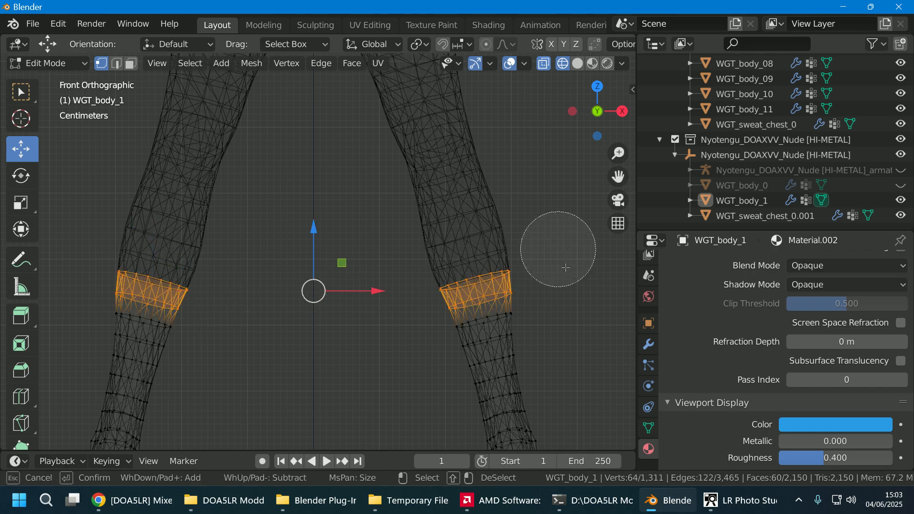
key(Escape)
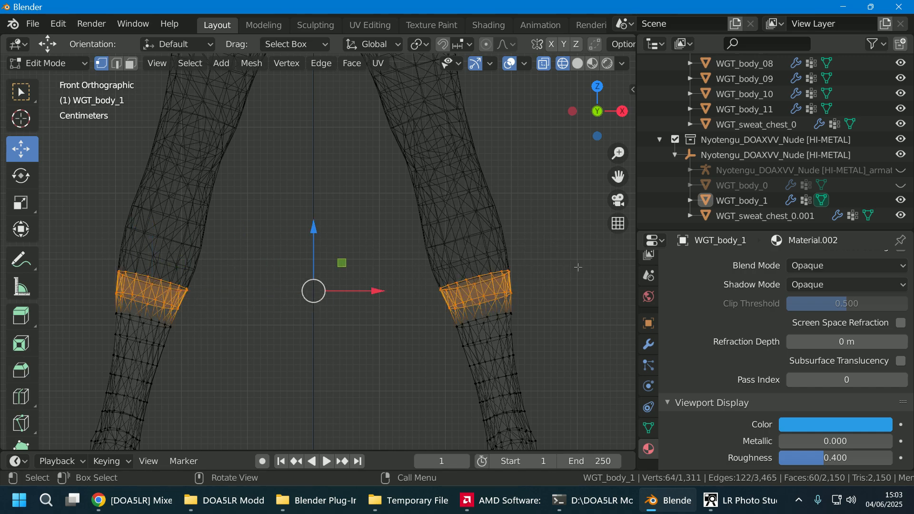
click(622, 111)
scroll(362, 294, up, 5)
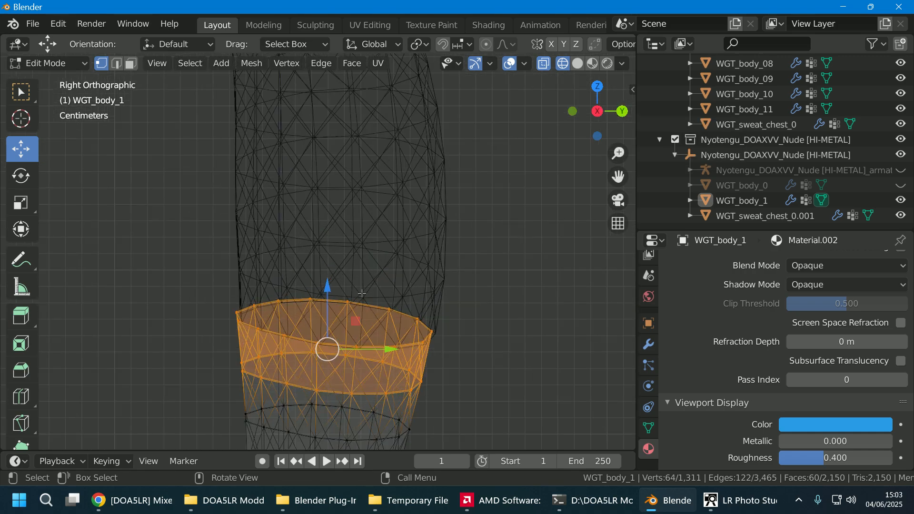
drag(622, 182, 625, 127)
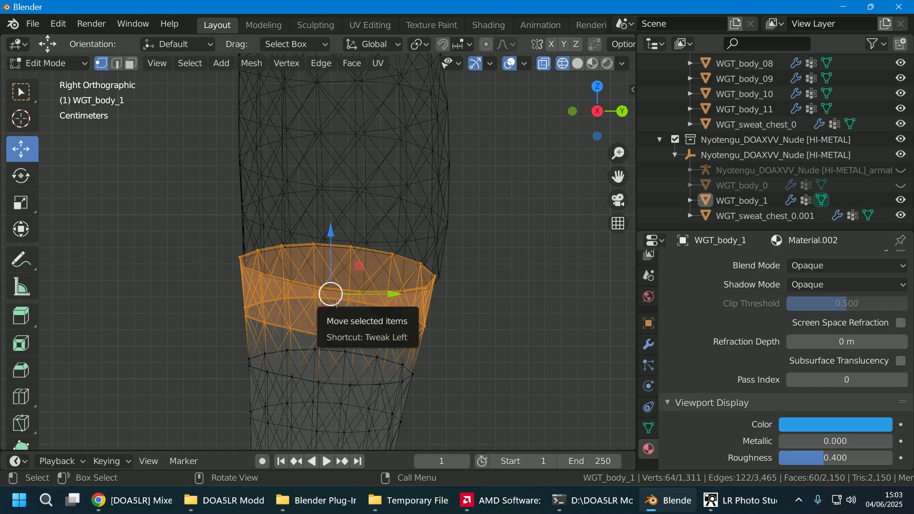
drag(330, 293, 339, 304)
scroll(459, 351, down, 7)
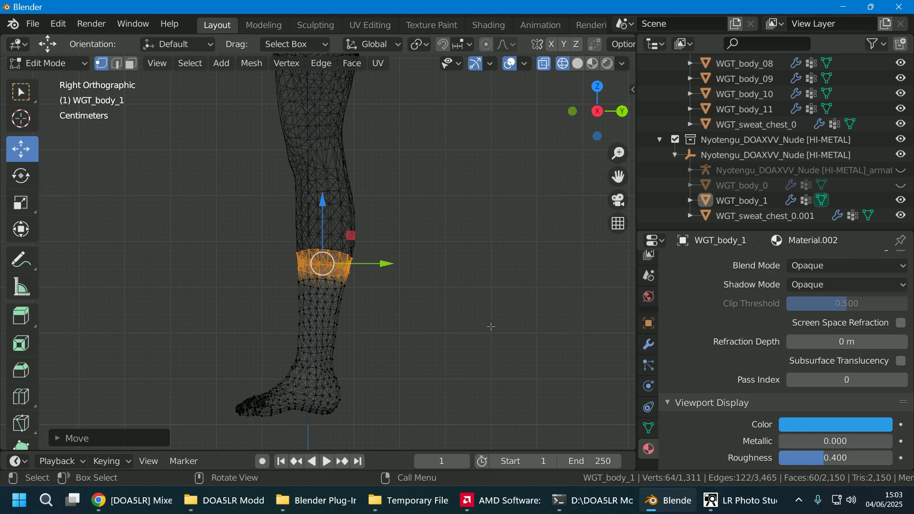
- Clear the selection, restore solid shading and return WGT_body_1 to Object Mode
click(517, 189)
scroll(428, 304, up, 4)
middle_drag(426, 229, 595, 235)
click(577, 64)
scroll(599, 100, down, 2)
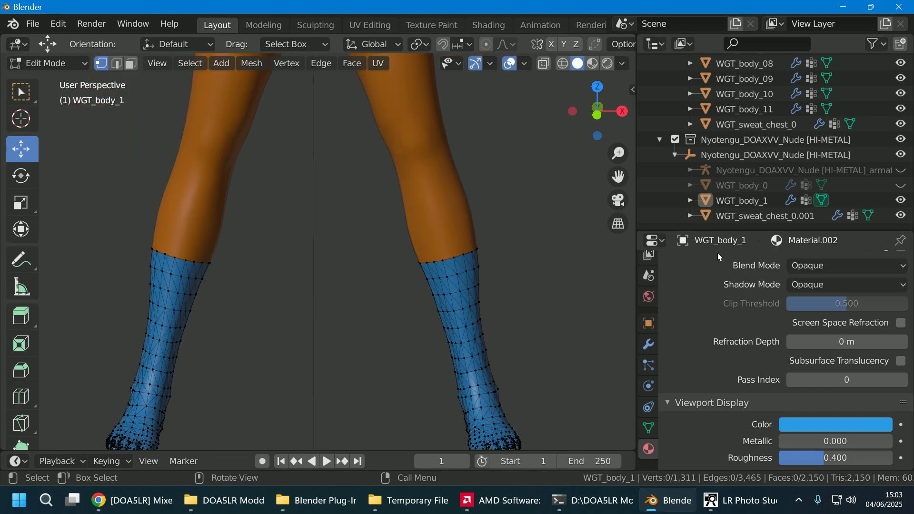
click(822, 200)
- Check both calf seams, then join WGT_body_1 into WGT_body_11 with WGT_body_11 as the active object
mouse_move(390, 354)
middle_down()
mouse_move(503, 352)
mouse_move(358, 355)
mouse_move(404, 359)
mouse_move(323, 347)
mouse_move(373, 352)
mouse_move(332, 359)
mouse_move(431, 373)
mouse_move(446, 390)
mouse_move(377, 349)
mouse_move(393, 352)
mouse_move(384, 353)
middle_up()
scroll(393, 352, up, 2)
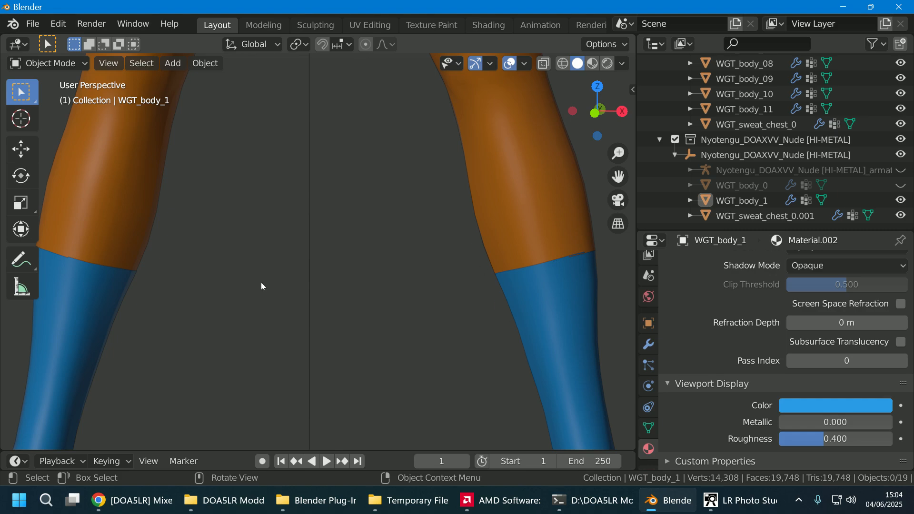
scroll(262, 286, down, 5)
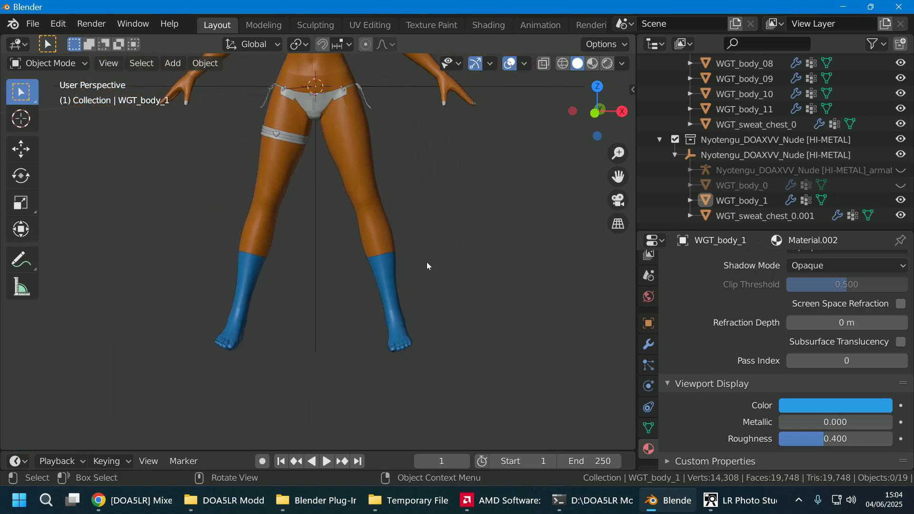
scroll(498, 280, up, 4)
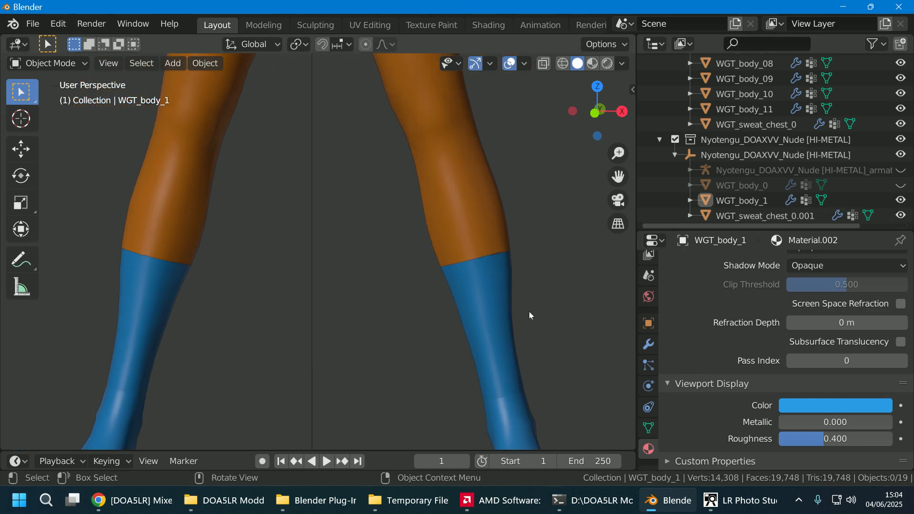
scroll(530, 315, up, 2)
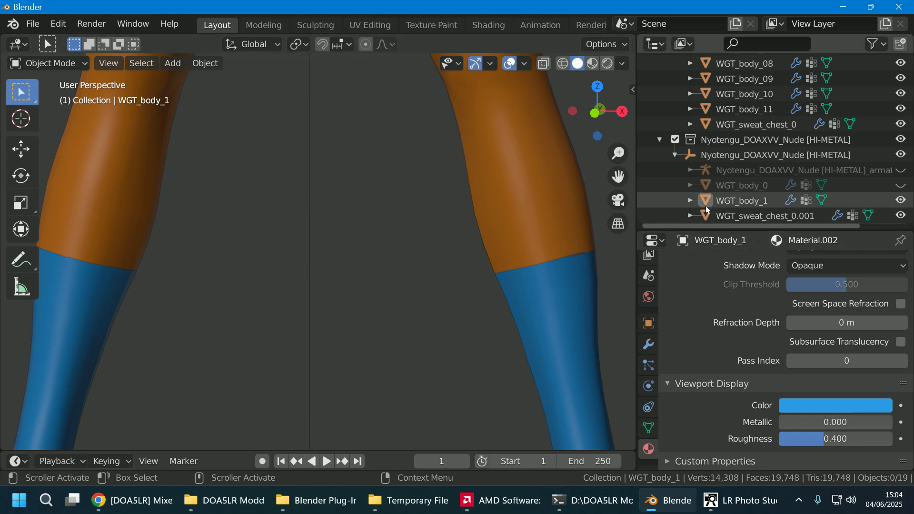
drag(617, 176, 496, 213)
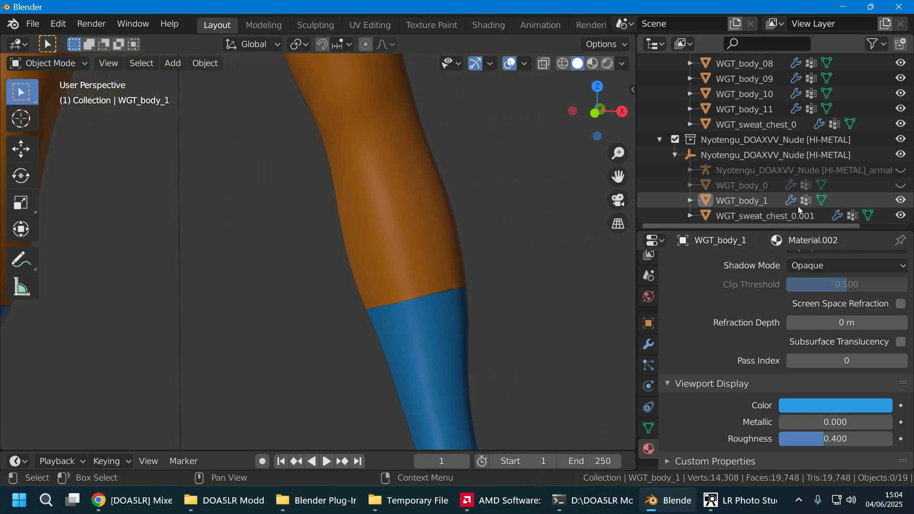
click(453, 341)
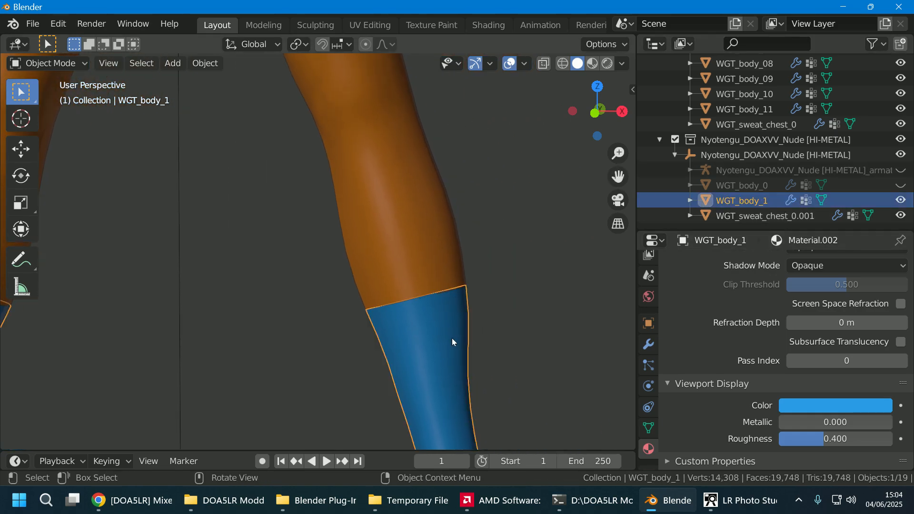
click(430, 221)
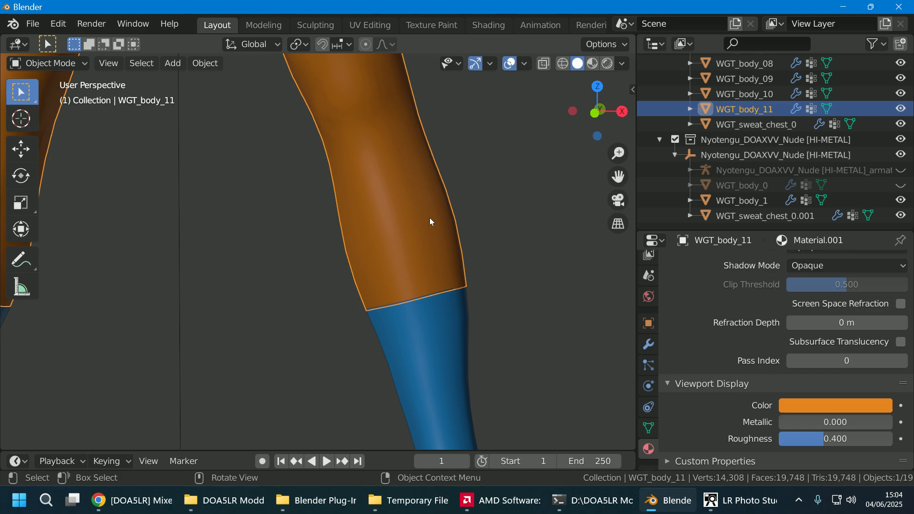
click(425, 361)
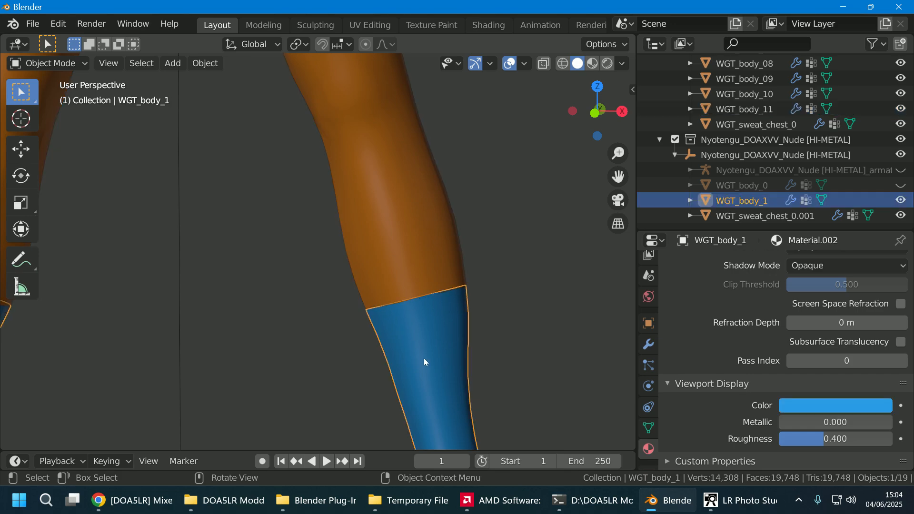
shift+click(396, 244)
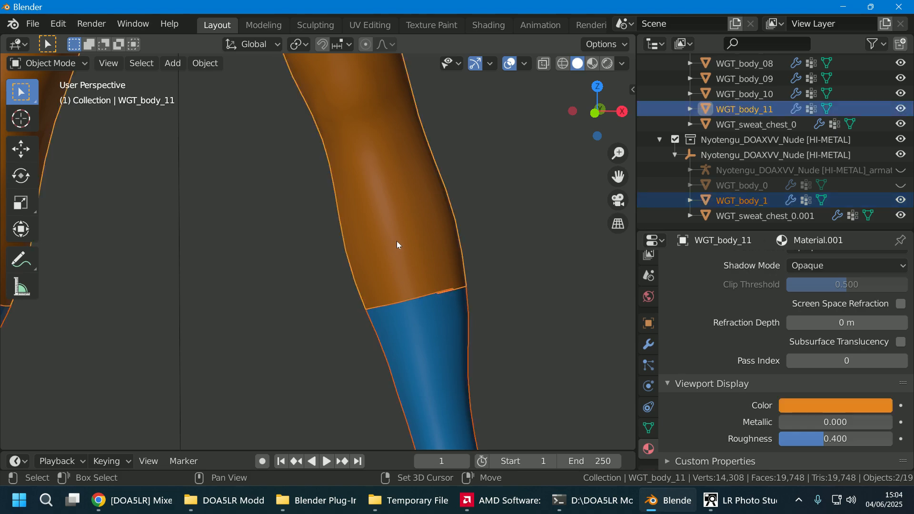
key(ctrl+j)
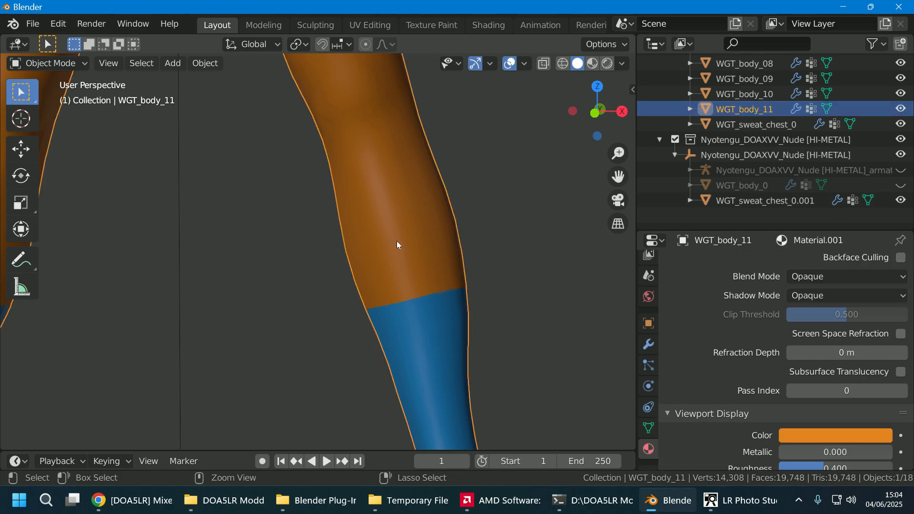
scroll(836, 101, up, 1)
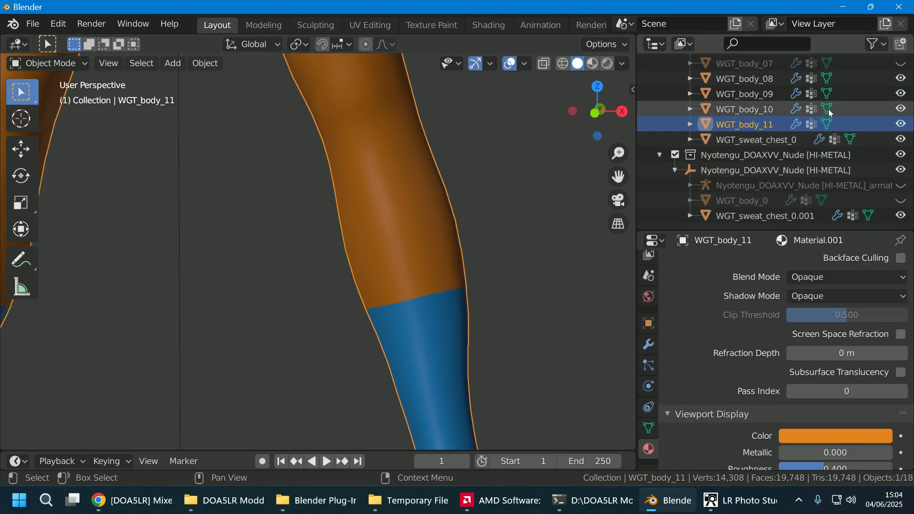
click(828, 109)
scroll(547, 308, down, 5)
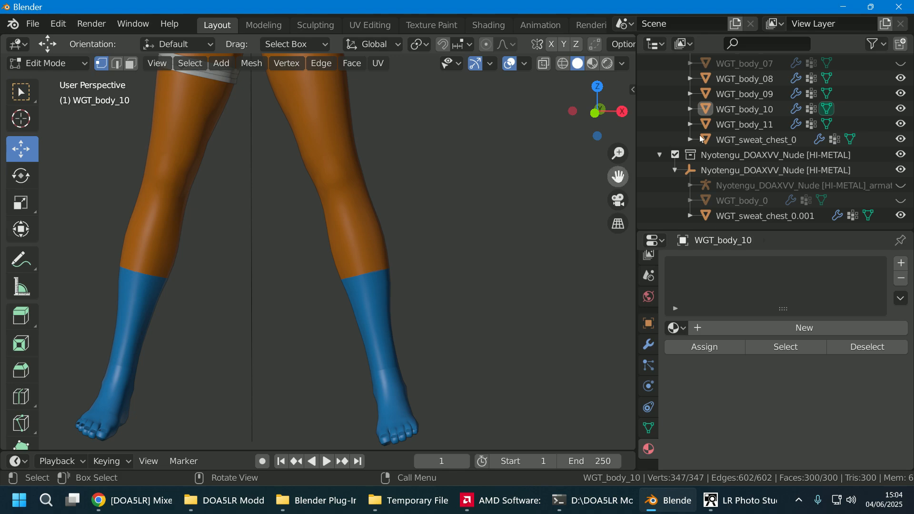
click(826, 109)
click(825, 111)
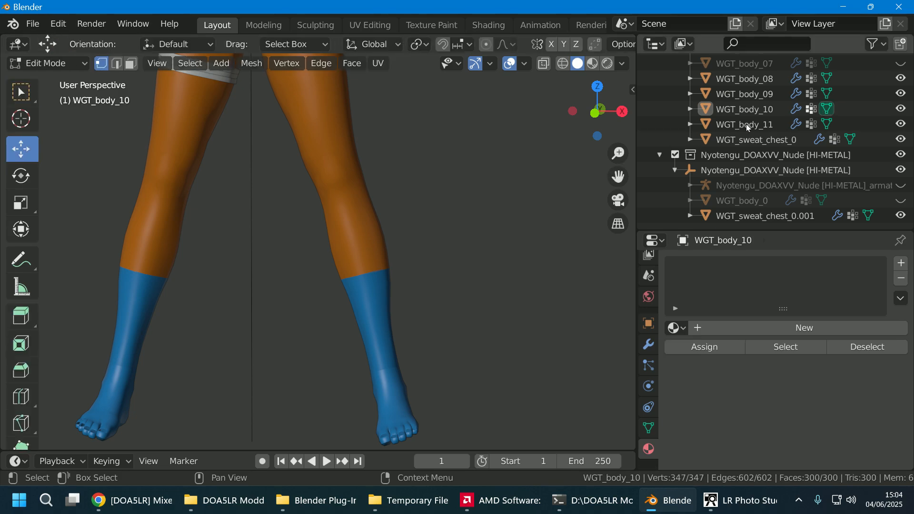
click(824, 112)
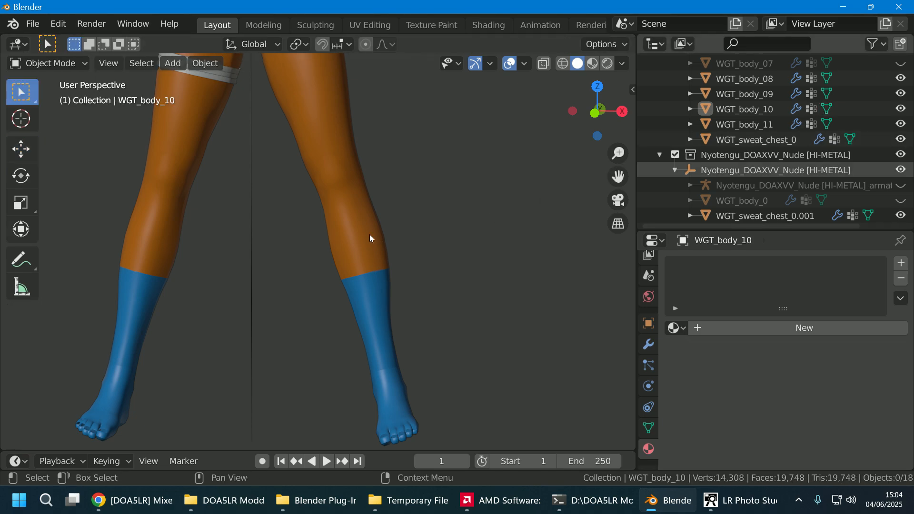
- Open WGT_body_11 in Edit Mode and show the left calf seam up close in wireframe shading
click(790, 125)
click(827, 125)
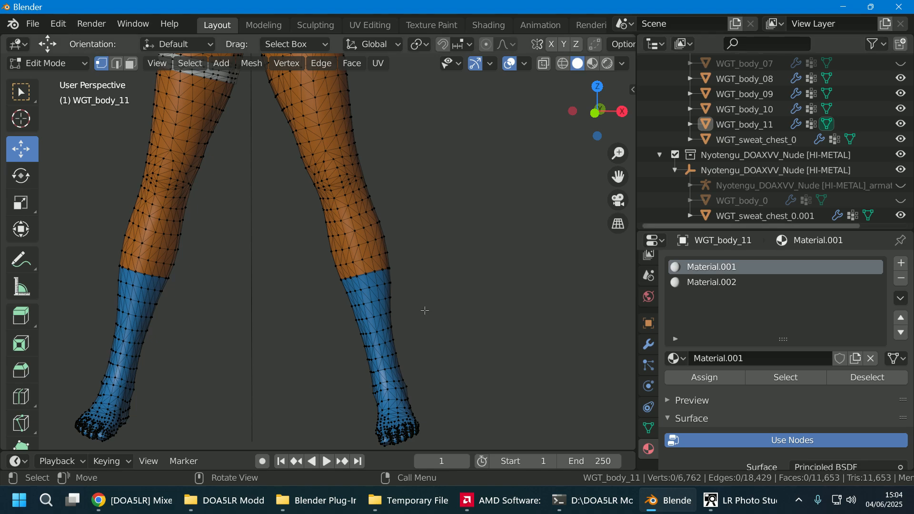
scroll(425, 310, up, 4)
scroll(424, 310, up, 3)
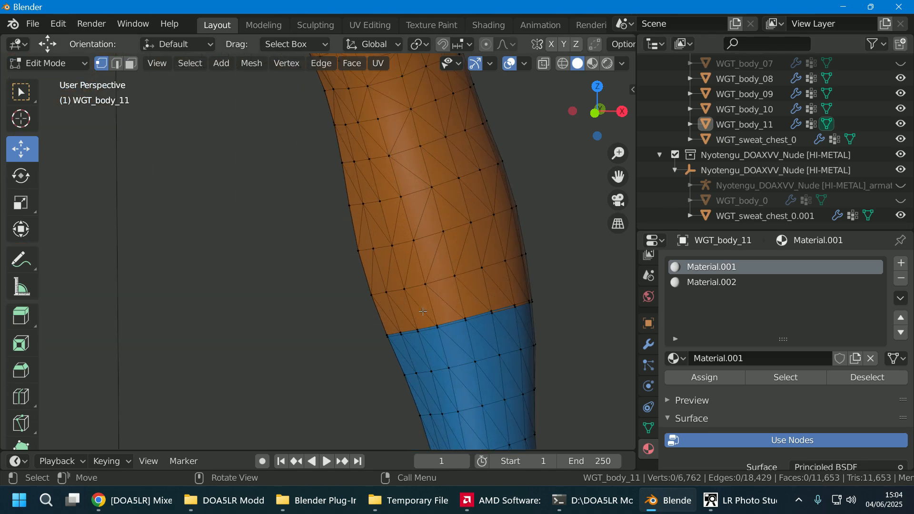
shift+middle_drag(425, 311, 291, 276)
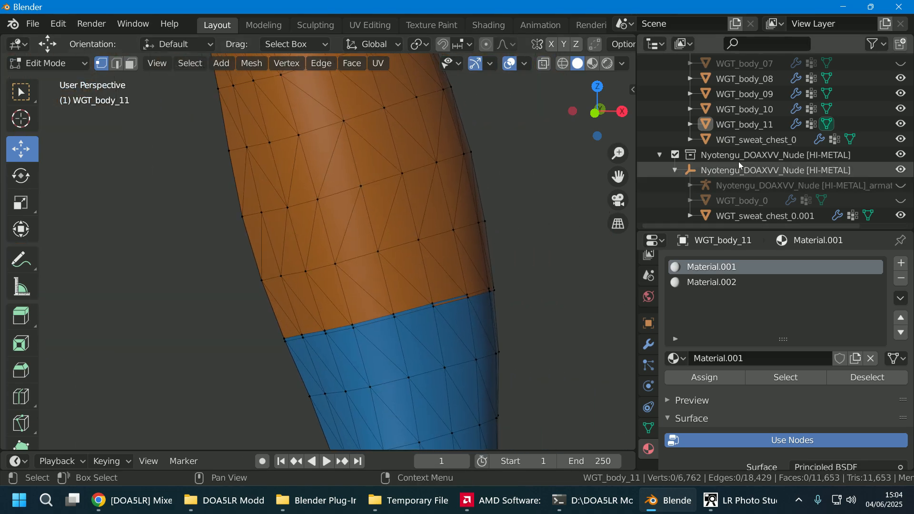
key(shift+z)
scroll(548, 346, up, 1)
middle_drag(548, 346, 499, 348)
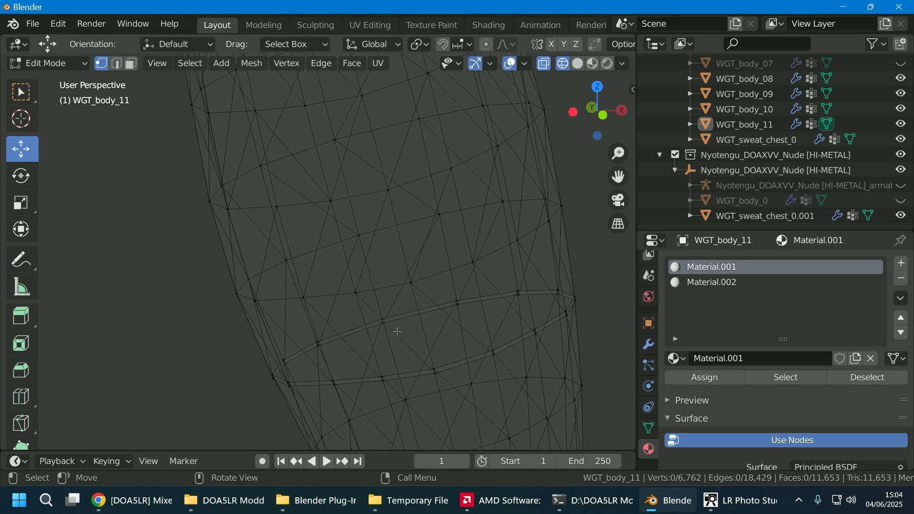
- Select a pair of doubled vertices on the front of the left calf seam, merge them at center and clear the selection
key(c)
scroll(438, 326, up, 5)
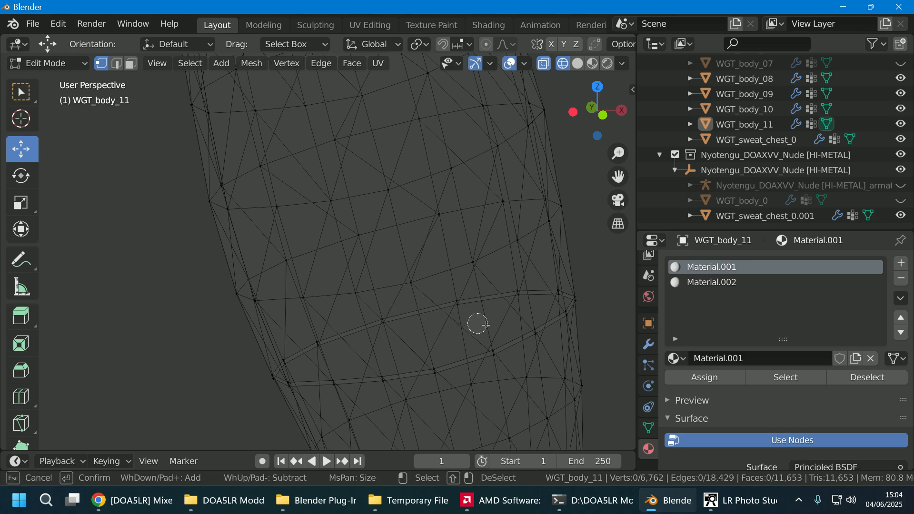
click(487, 353)
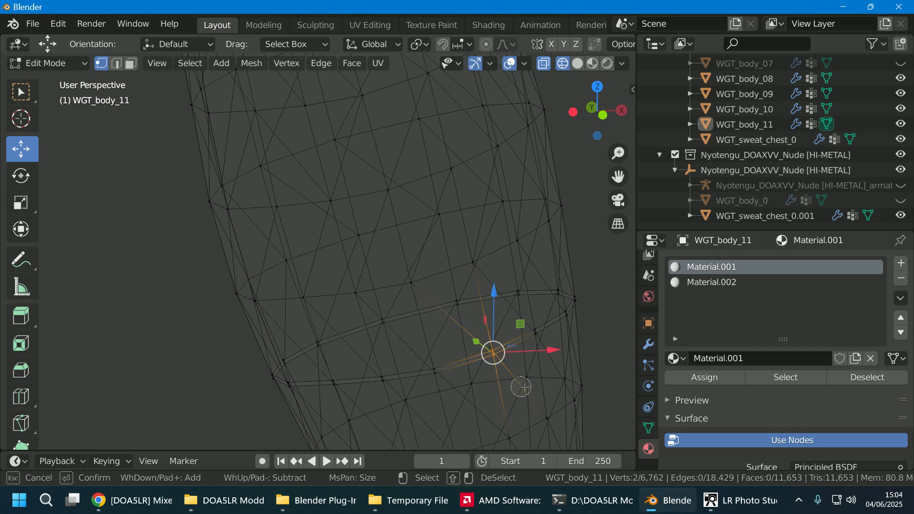
key(Escape)
right_click(495, 350)
mouse_move(498, 348)
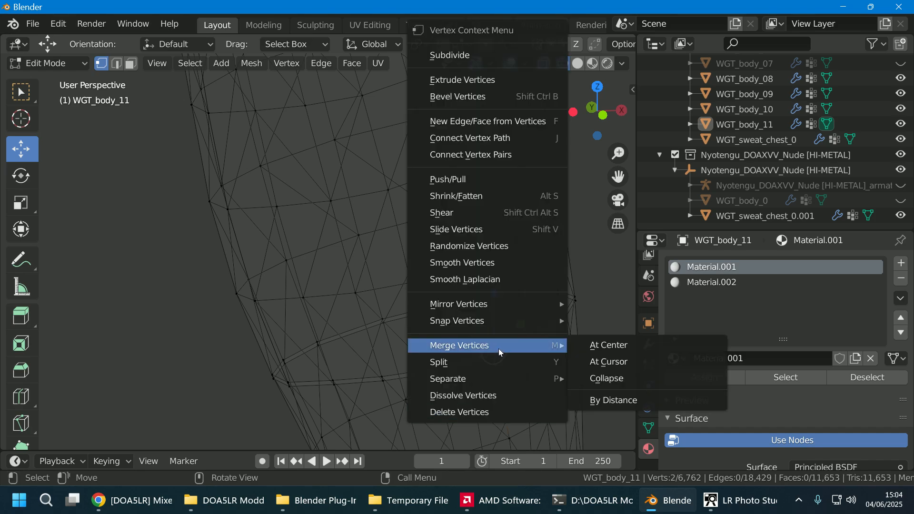
click(632, 345)
middle_drag(531, 398, 495, 396)
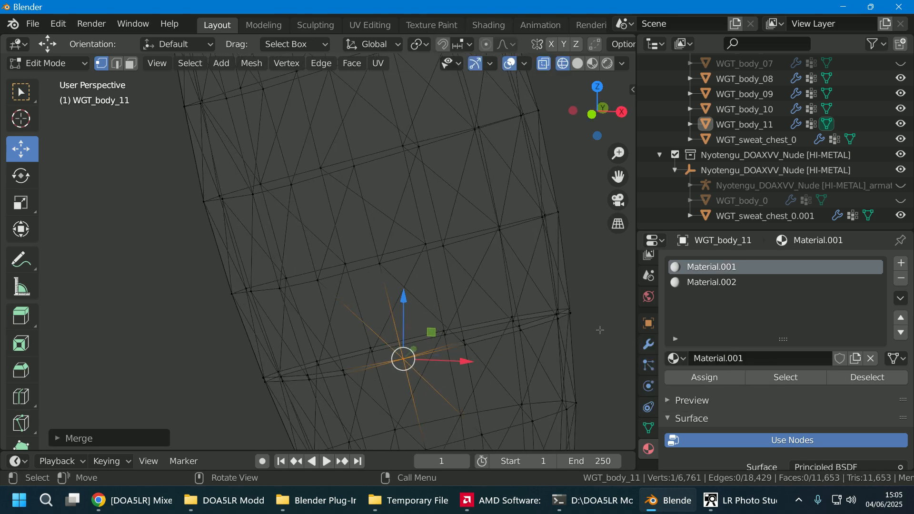
click(599, 329)
- Merge the adjacent doubled vertex pair on the left calf seam at center, then deselect everything
middle_drag(592, 338, 594, 356)
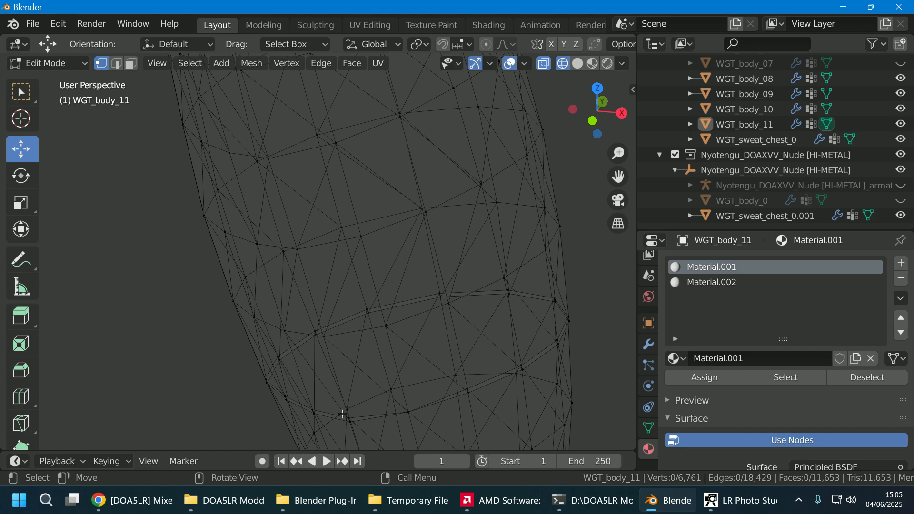
key(c)
click(467, 391)
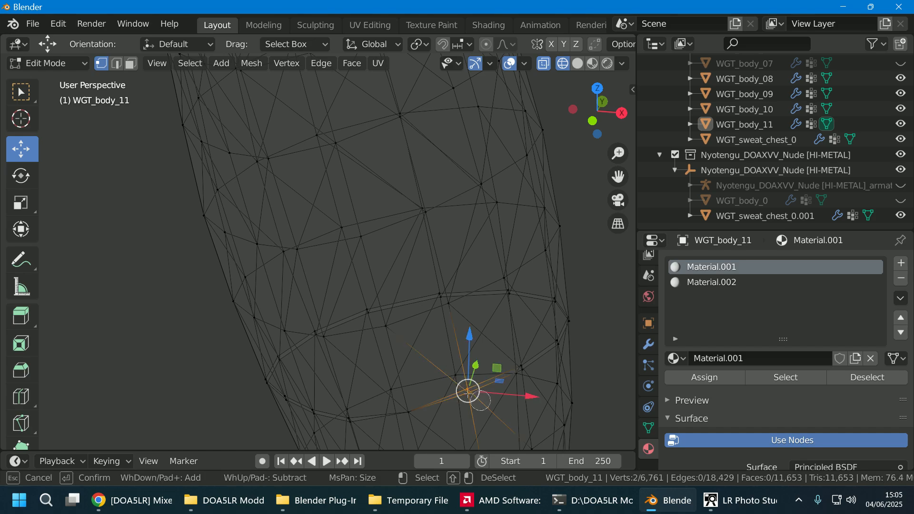
right_click(468, 392)
mouse_move(475, 394)
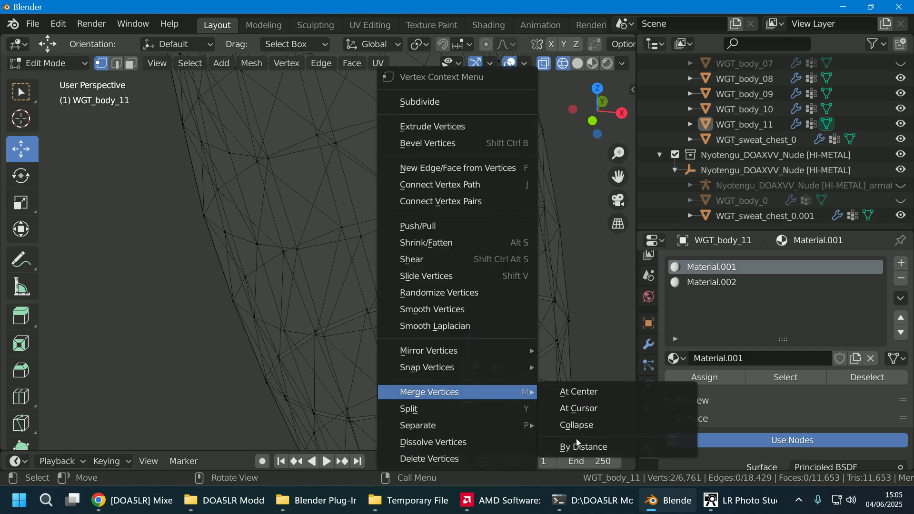
click(581, 391)
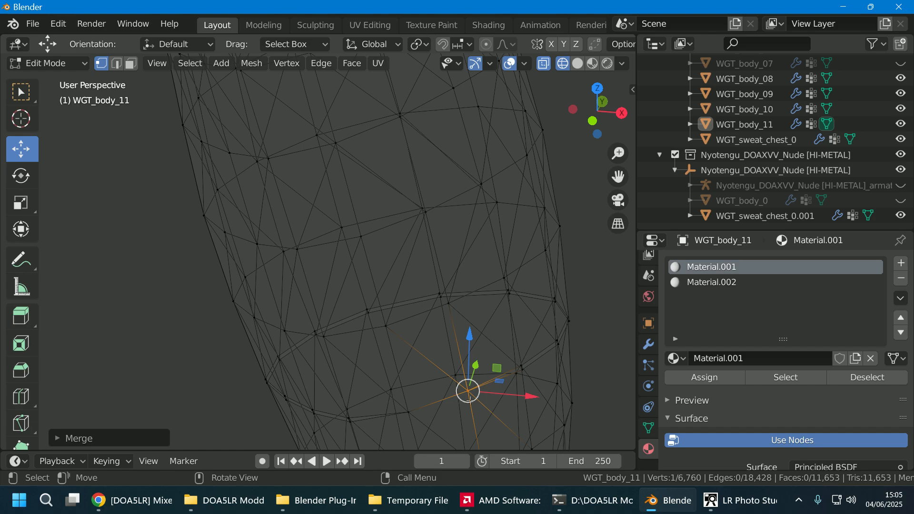
key(alt+a)
- Select the doubled vertex pair at the front outer edge of the left calf seam and merge it at center
key(c)
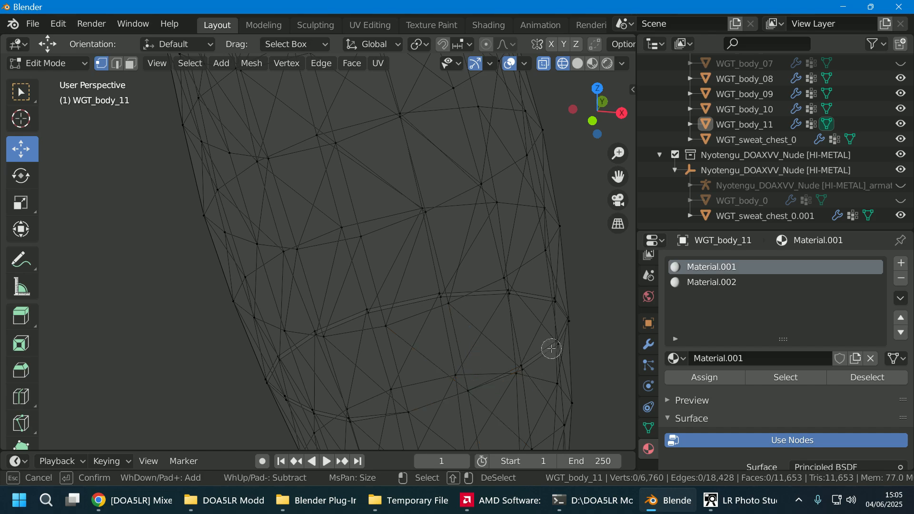
click(552, 346)
key(Escape)
right_click(555, 351)
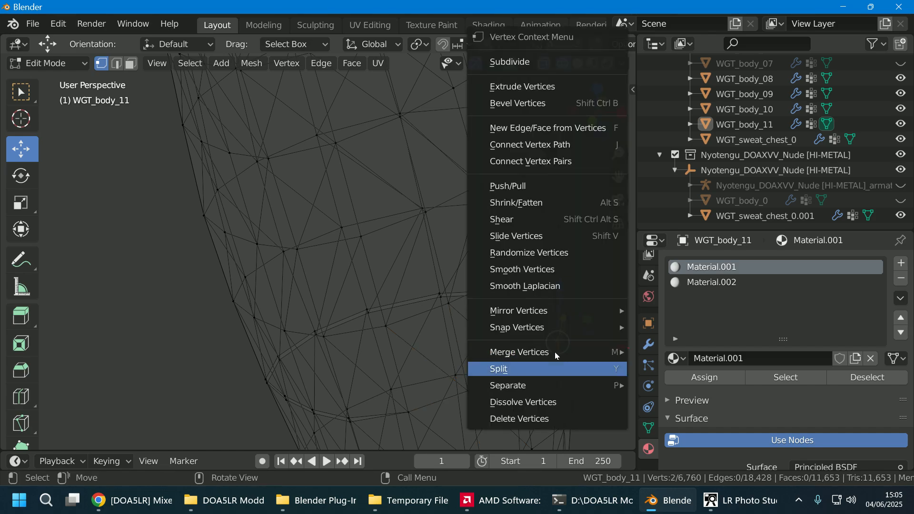
mouse_move(555, 353)
click(650, 354)
- Merge the next doubled vertex pair around the outer side of the left calf seam at center
middle_drag(599, 371, 530, 353)
key(c)
click(532, 358)
key(Escape)
right_click(531, 359)
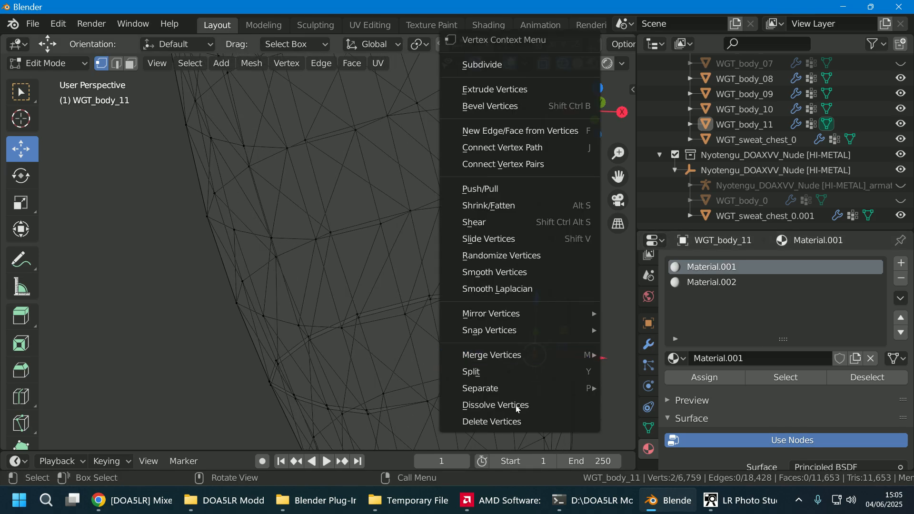
mouse_move(542, 354)
click(633, 355)
- Continue toward the rear of the left calf seam's outer side and merge the following doubled vertex pair at center
middle_drag(607, 347, 493, 376)
key(c)
click(472, 385)
key(Escape)
right_click(472, 385)
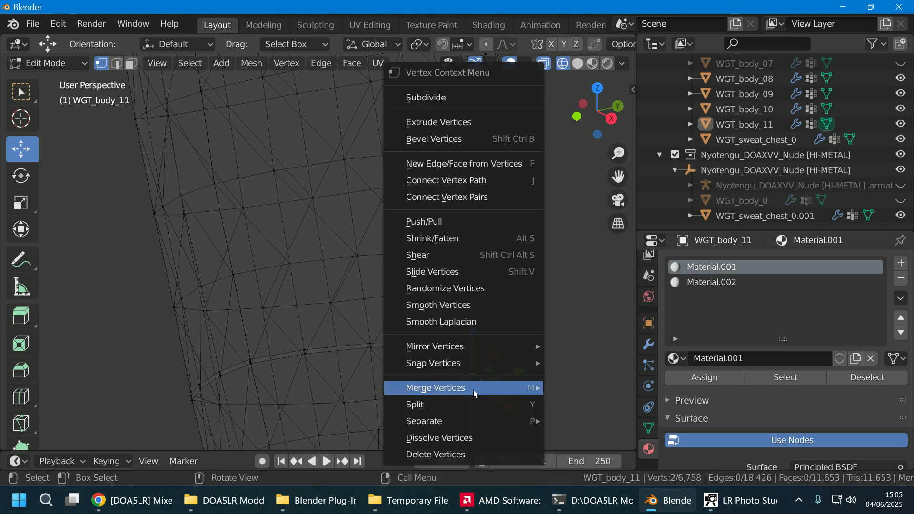
mouse_move(476, 388)
click(566, 385)
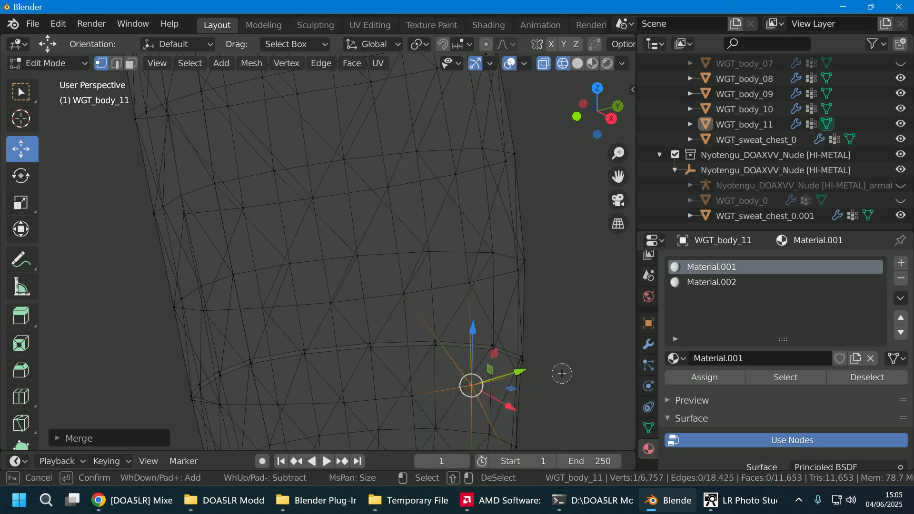
- Merge the doubled vertex pair near the rear outer edge of the left calf seam at center, then deselect everything
middle_drag(562, 373, 506, 384)
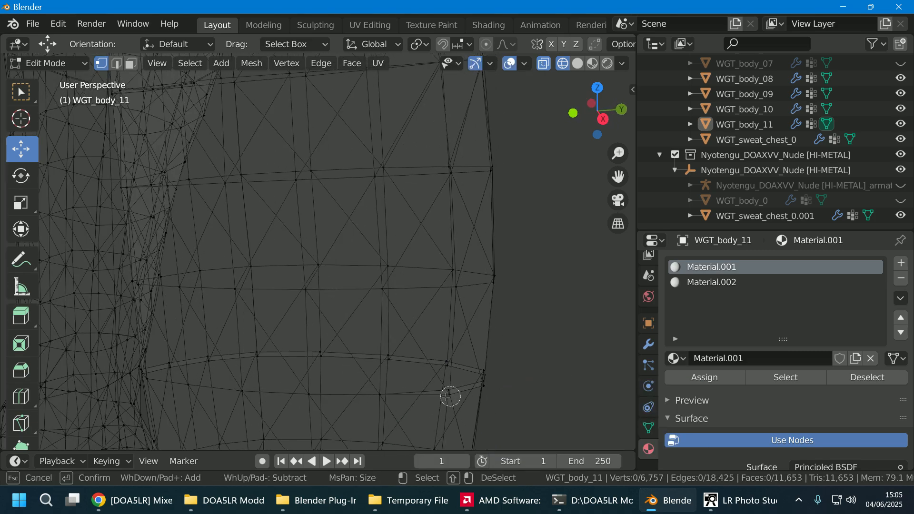
click(446, 395)
key(Escape)
right_click(446, 401)
mouse_move(447, 400)
click(553, 398)
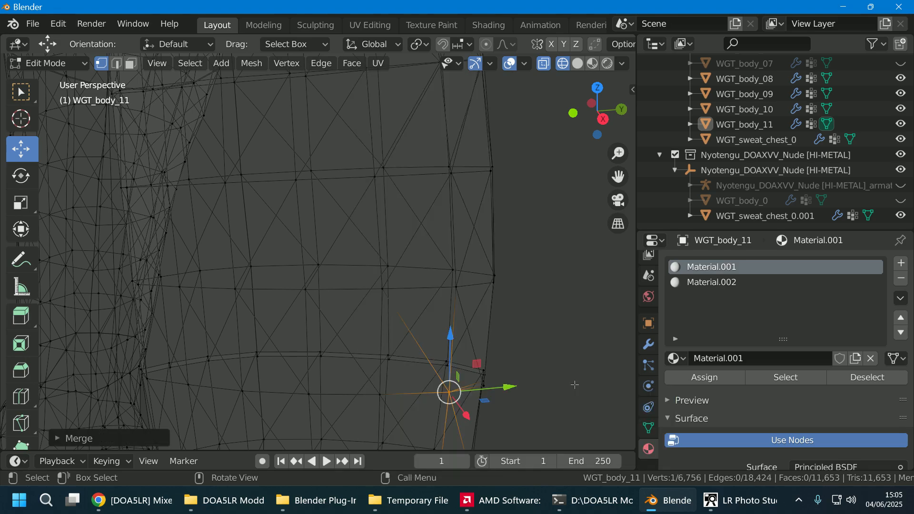
key(c)
key(Escape)
click(560, 383)
- From a rear outer view, merge a doubled vertex pair on the upper arc of the left calf seam at center and clear the selection
middle_drag(535, 384, 354, 369)
key(c)
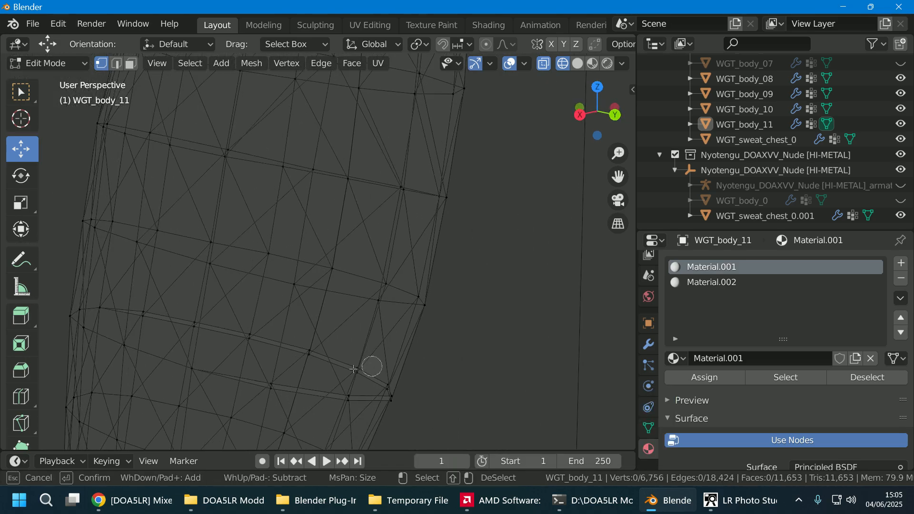
click(197, 327)
key(Escape)
right_click(196, 327)
mouse_move(196, 344)
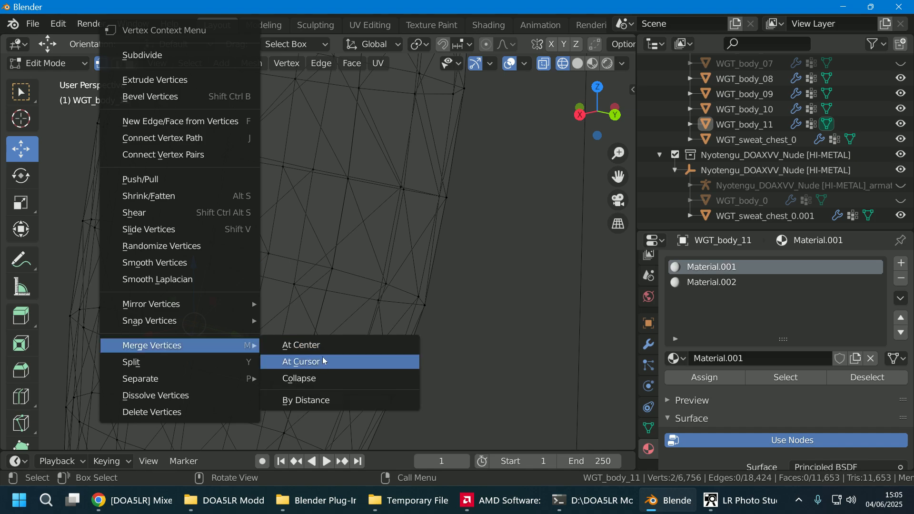
click(324, 360)
key(c)
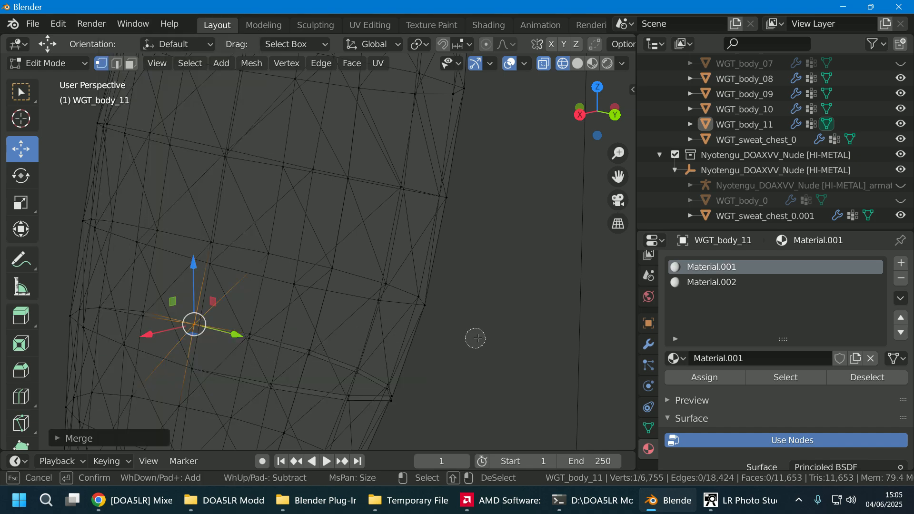
click(494, 365)
key(Escape)
- Merge the neighbouring doubled vertex pair on the upper arc of the left calf seam at center
key(c)
click(255, 341)
key(Escape)
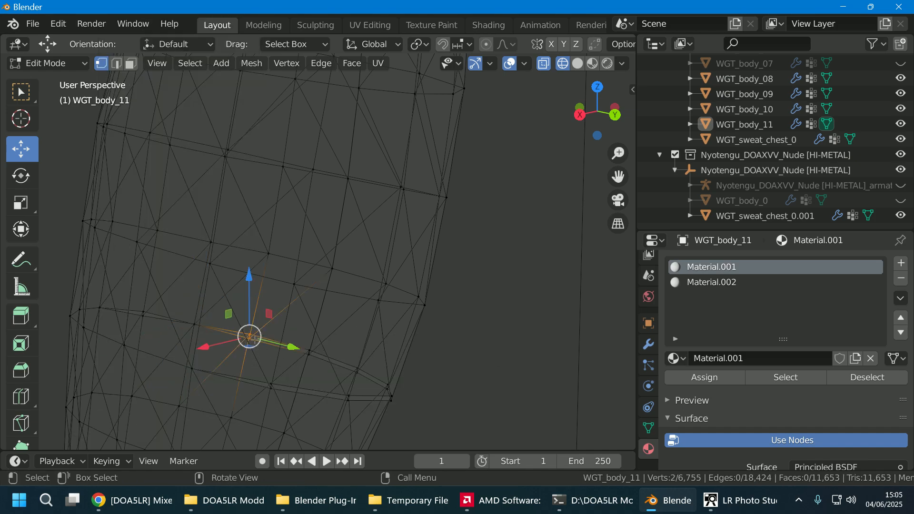
right_click(255, 341)
mouse_move(255, 340)
click(362, 360)
key(c)
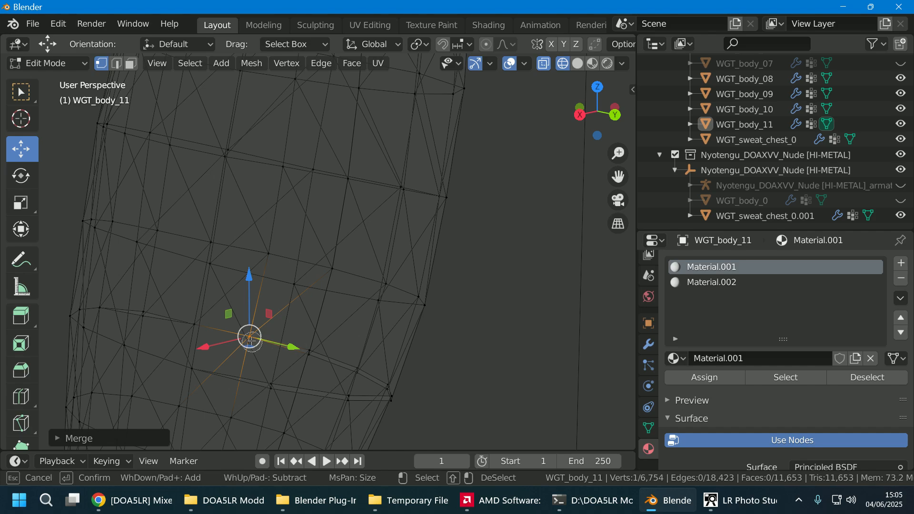
key(Escape)
- Merge the doubled vertex pair on the lower arc of the left calf seam at center
key(c)
click(272, 388)
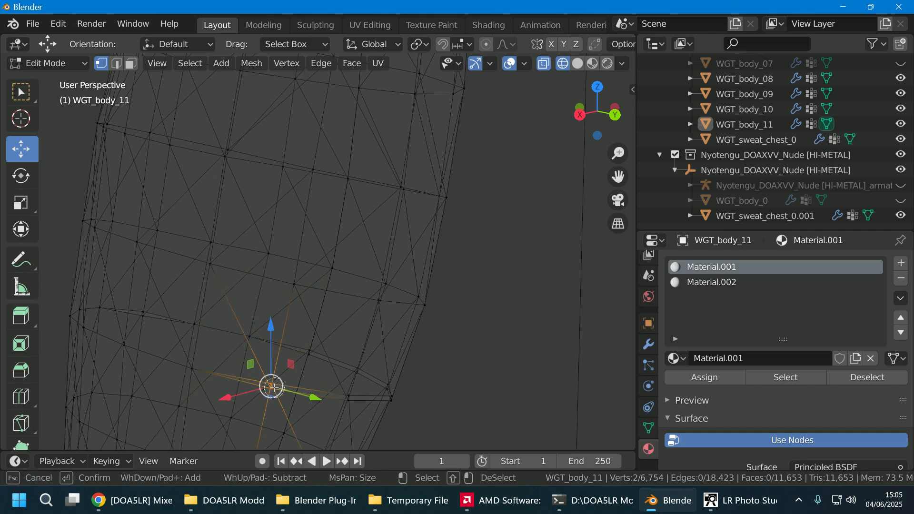
key(Escape)
right_click(275, 389)
mouse_move(277, 391)
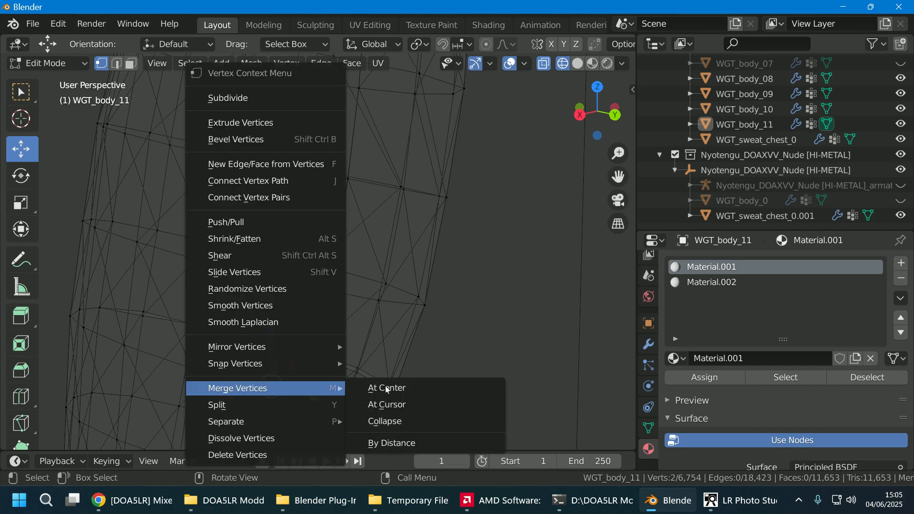
click(376, 405)
- Select the cluster of four vertices further along the left calf seam's upper arc, merge them at center and clear the selection
key(c)
click(321, 361)
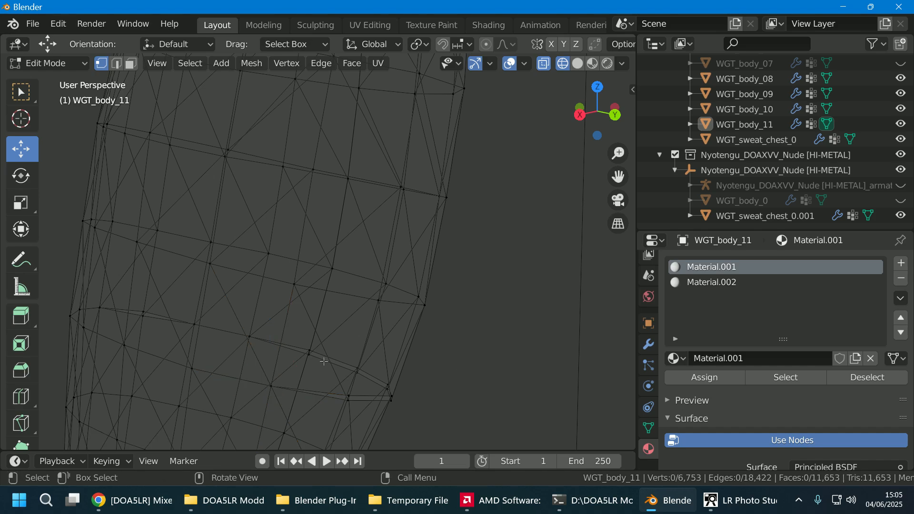
key(Escape)
right_click(322, 363)
mouse_move(345, 358)
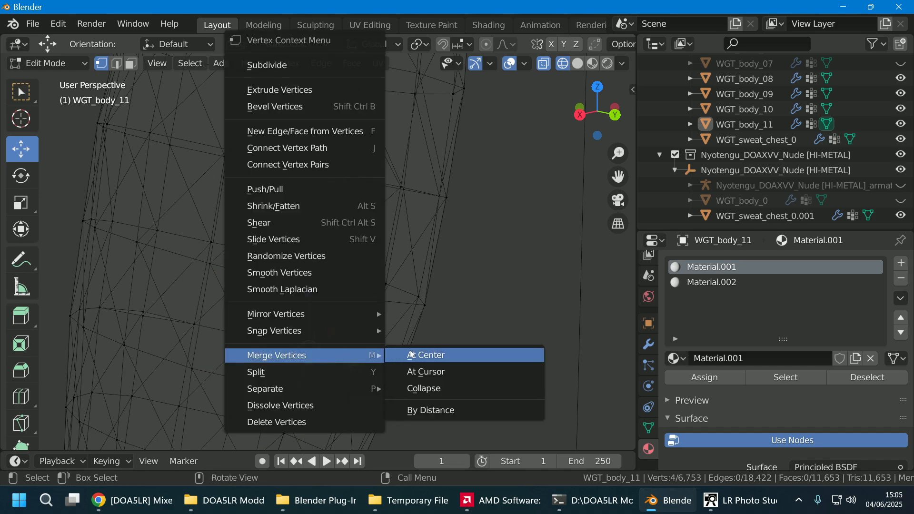
click(414, 369)
key(c)
key(Escape)
click(473, 342)
- Turn the left calf slightly, merge the next doubled vertex pair on its seam at center and clear the selection
mouse_move(473, 342)
middle_down()
mouse_move(493, 343)
mouse_move(481, 341)
middle_up()
key(c)
click(351, 367)
key(Escape)
right_click(350, 366)
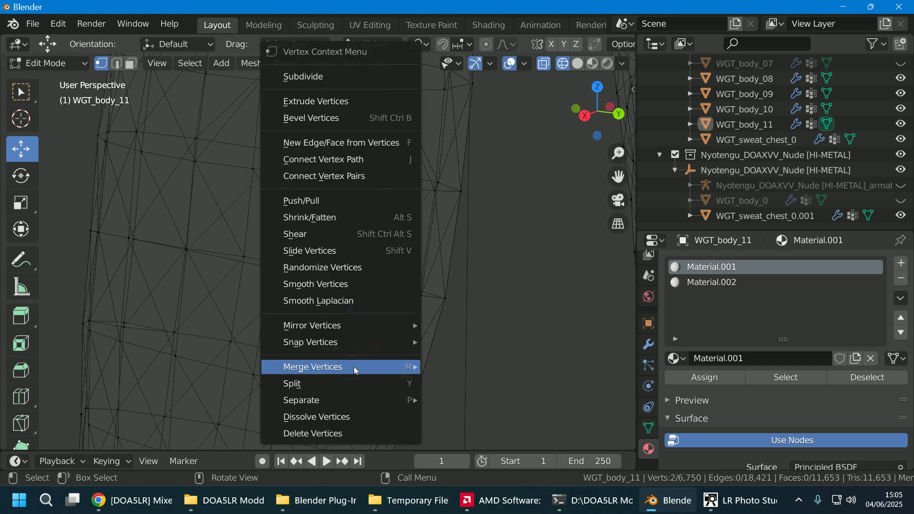
mouse_move(355, 368)
click(457, 365)
key(c)
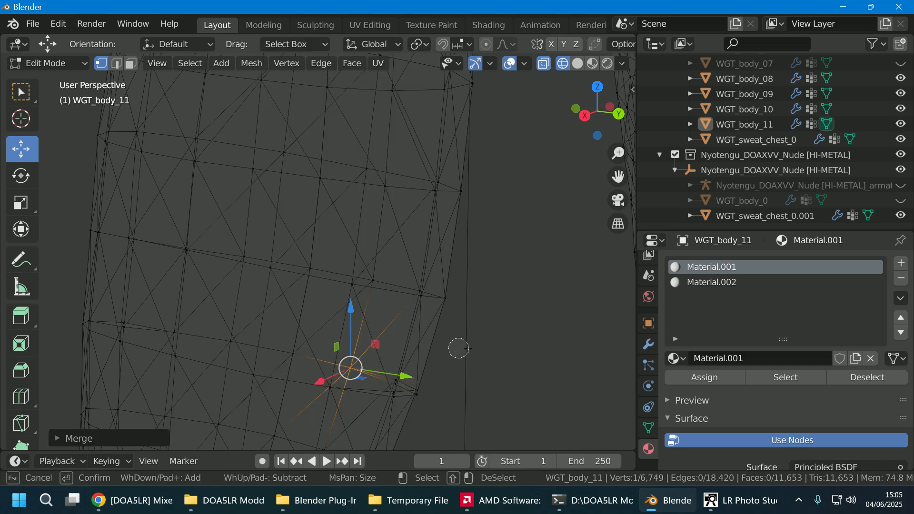
key(Escape)
- Merge the doubled vertex pair beside the inner edge of the left calf seam at center
middle_drag(496, 343, 483, 342)
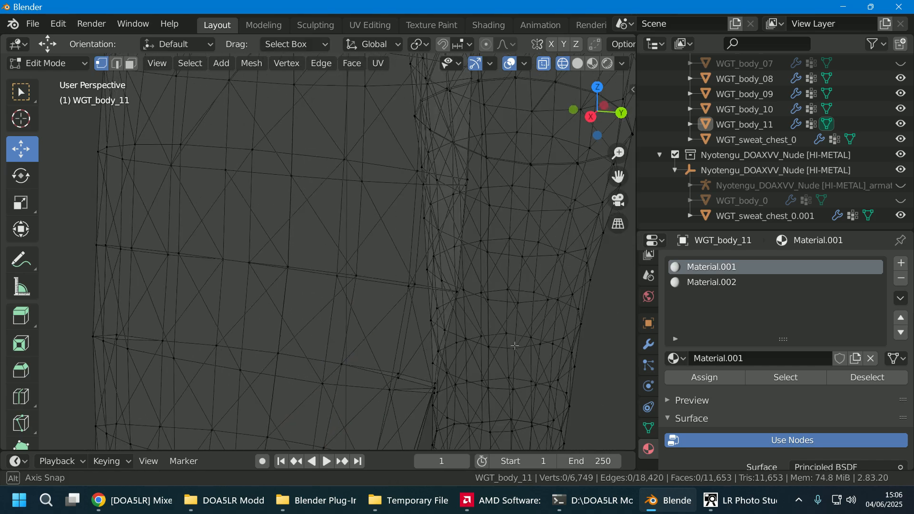
key(c)
click(402, 376)
key(Escape)
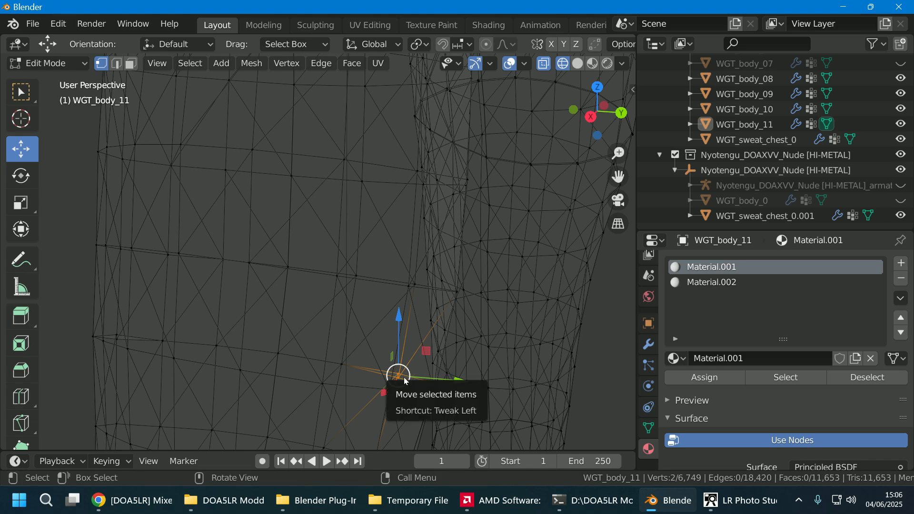
right_click(403, 375)
mouse_move(404, 377)
click(501, 376)
key(c)
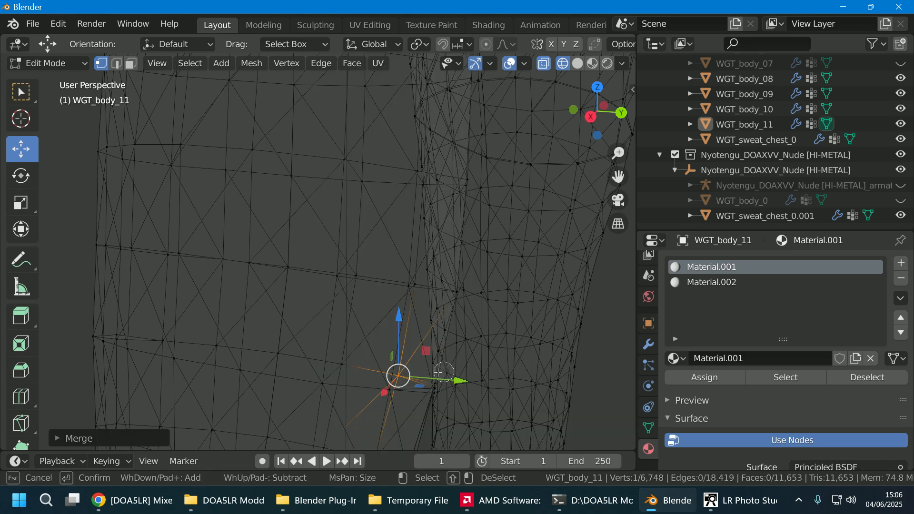
key(Escape)
- View the left calf from behind and below, merge a remaining doubled vertex pair on the seam at center and deselect it
key(c)
middle_click(402, 371)
key(Escape)
middle_drag(402, 371, 333, 341)
key(c)
click(327, 345)
key(Escape)
right_click(328, 347)
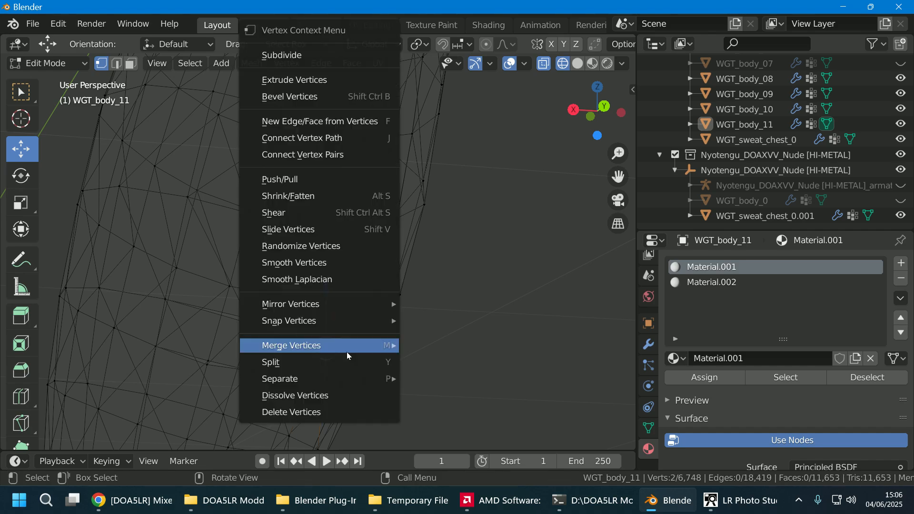
click(423, 345)
key(c)
middle_click(329, 348)
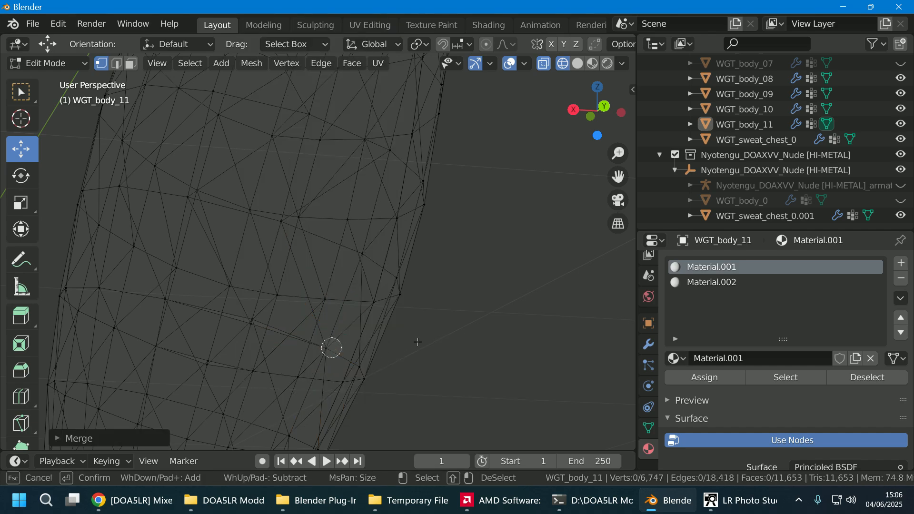
- Merge the adjacent remaining doubled vertex pair on the back of the left calf seam at center and deselect it
click(250, 320)
key(Escape)
right_click(248, 326)
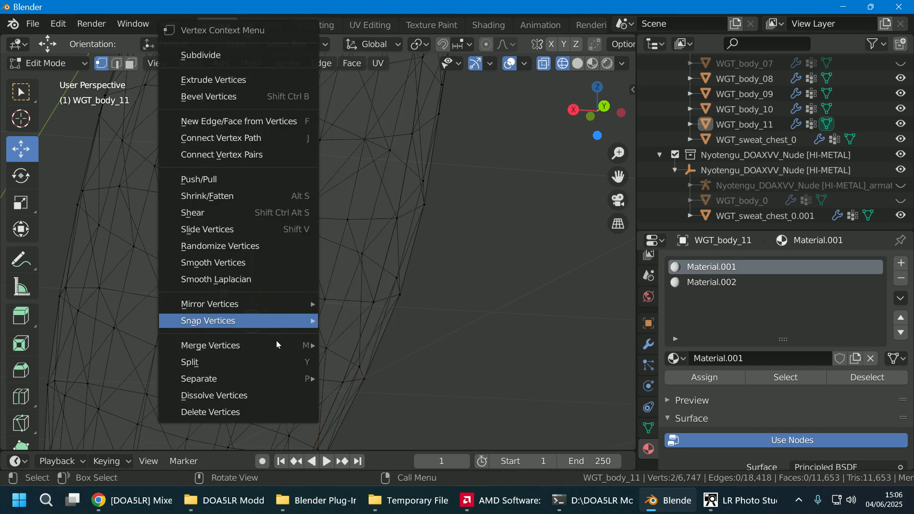
mouse_move(301, 349)
click(362, 345)
key(c)
middle_click(246, 330)
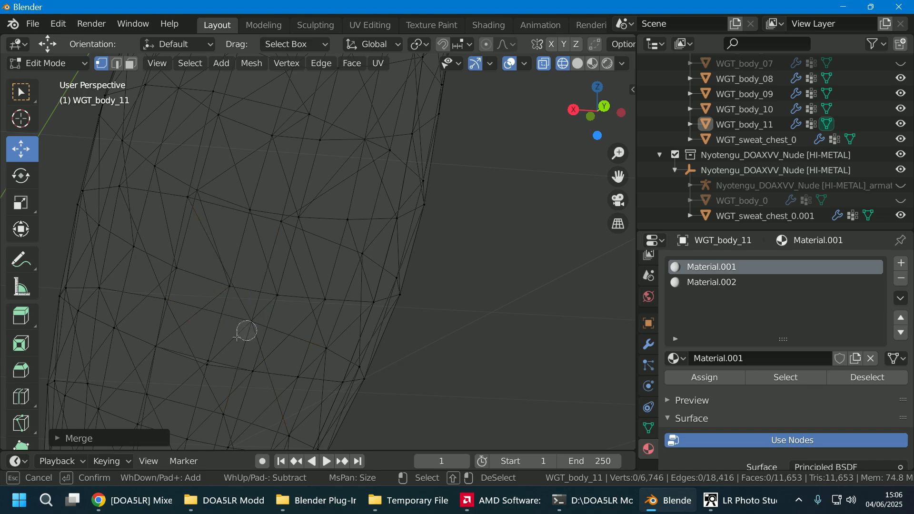
- Merge the last doubled vertex pair on the left calf seam at center, then deselect everything
click(209, 362)
key(Escape)
right_click(222, 370)
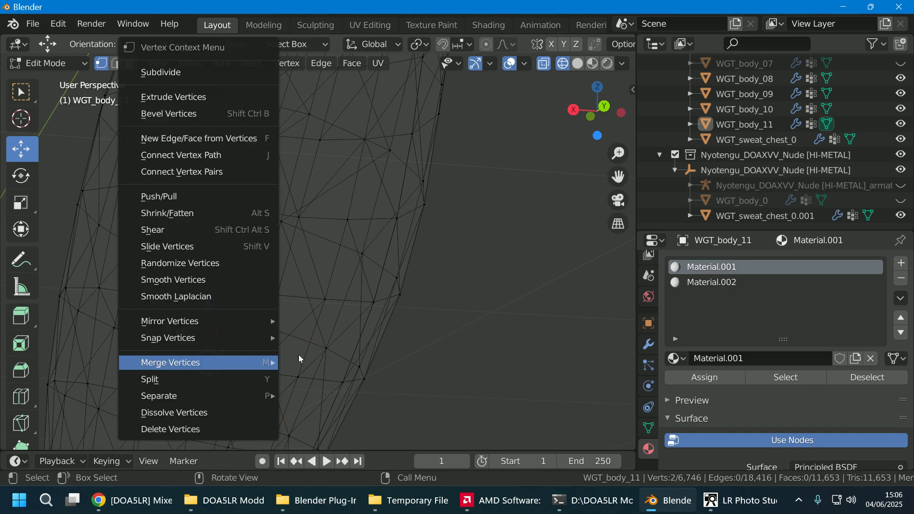
mouse_move(300, 359)
click(350, 359)
key(c)
key(Escape)
click(449, 344)
- Show the right calf seam up close, merge a doubled vertex pair on it at center and deselect the merged vertex
scroll(433, 346, down, 4)
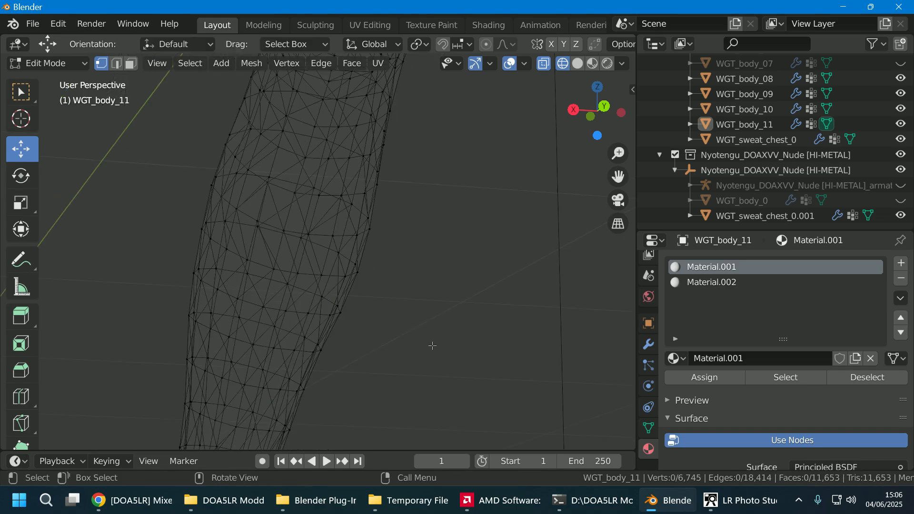
middle_drag(432, 346, 618, 355)
scroll(520, 352, down, 4)
shift+middle_drag(242, 372, 483, 371)
scroll(352, 340, up, 7)
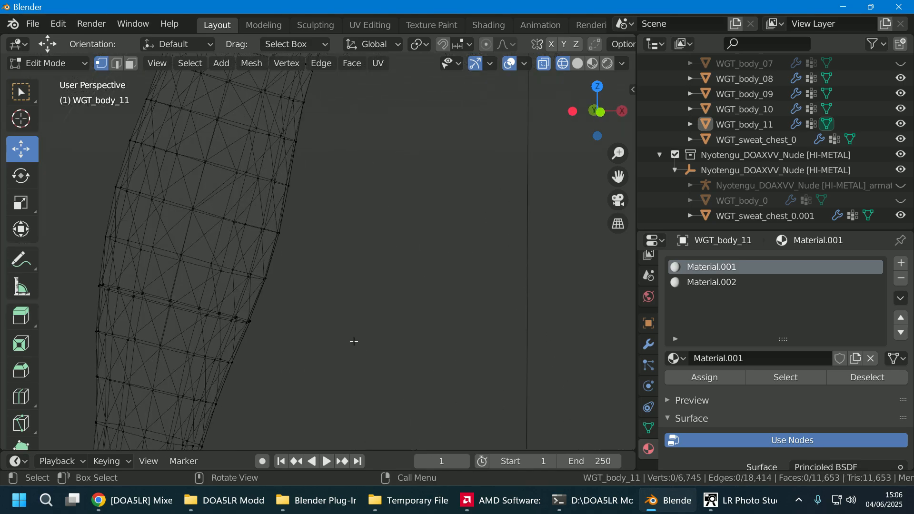
shift+middle_drag(328, 336, 440, 298)
scroll(421, 343, up, 1)
click(336, 292)
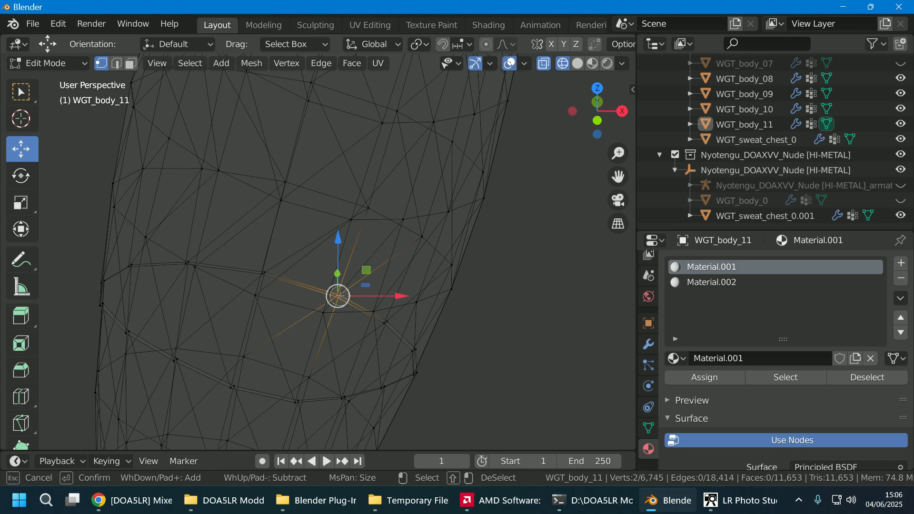
shift+click(338, 293)
right_click(338, 293)
mouse_move(345, 347)
click(450, 347)
key(c)
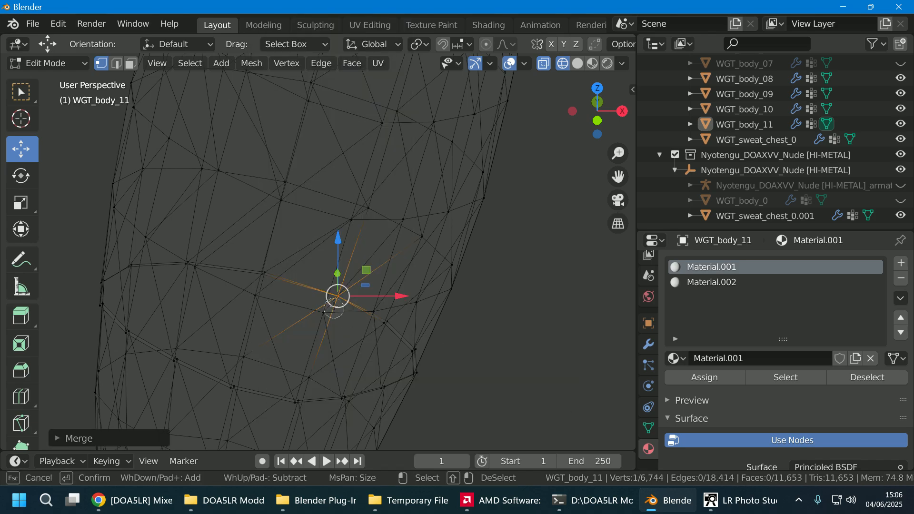
middle_click(337, 297)
- Merge the adjacent doubled vertex pair on the upper arc of the right calf seam at center and deselect it
click(264, 275)
key(Escape)
right_click(263, 276)
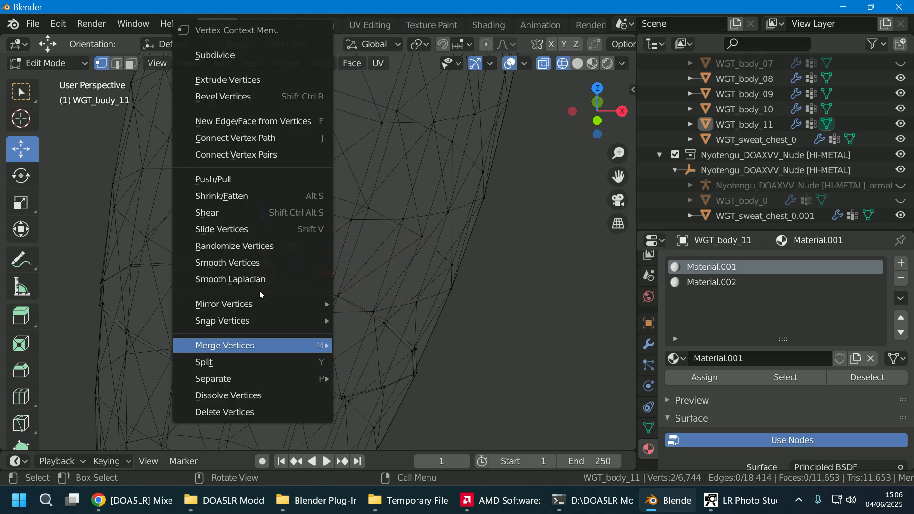
click(369, 345)
key(c)
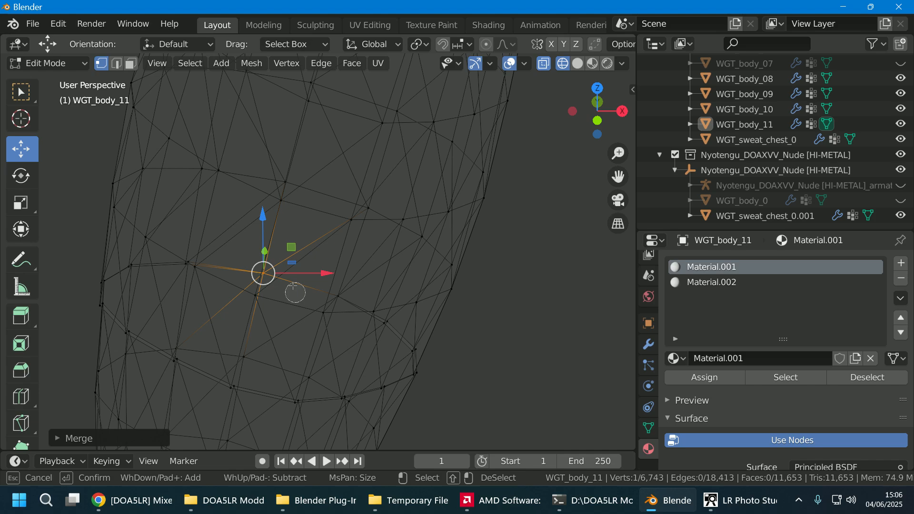
middle_click(267, 275)
key(Escape)
- Turn the right calf slightly, merge the next doubled vertex pair along its seam at center and clear the selection
middle_drag(192, 320, 204, 304)
key(c)
click(194, 267)
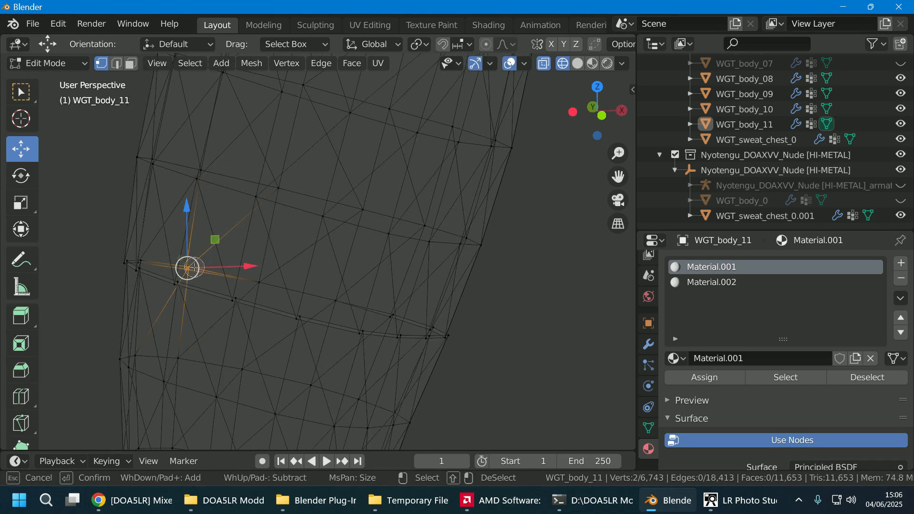
key(Escape)
right_click(190, 268)
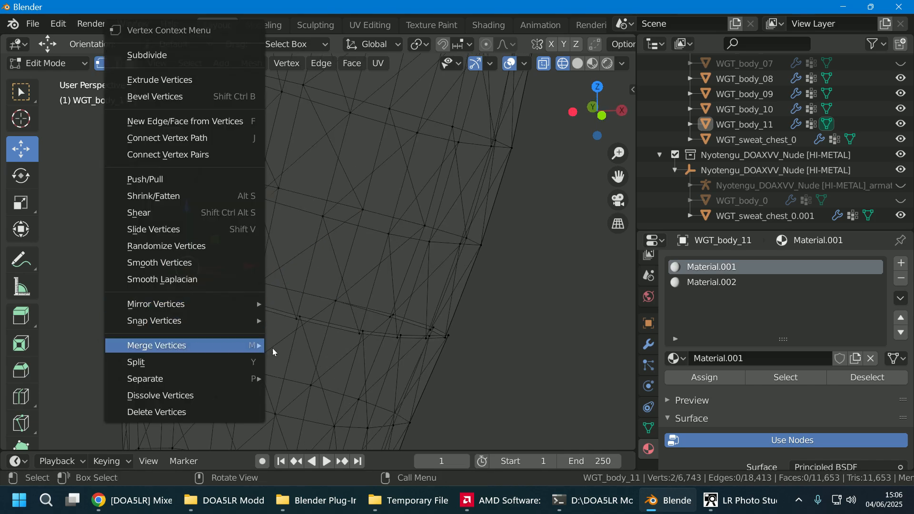
click(276, 347)
key(c)
middle_click(191, 271)
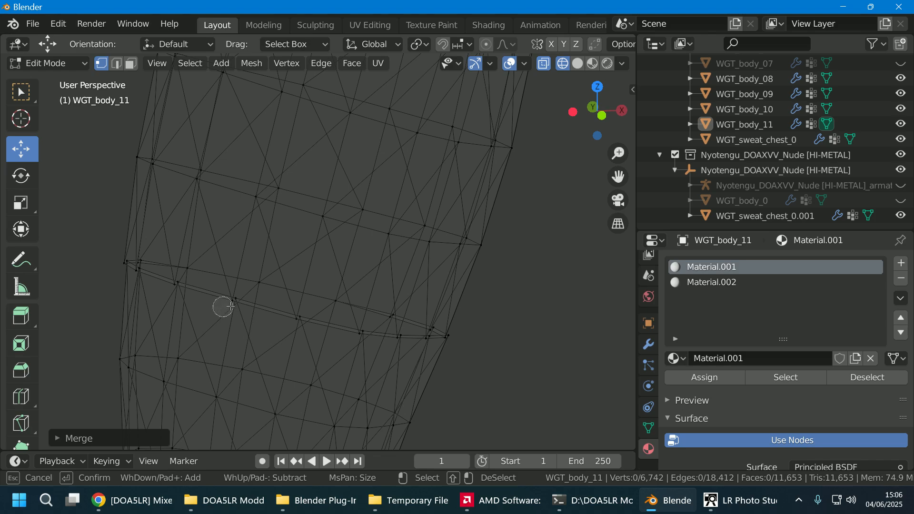
- Merge the doubled vertex pair on the lower arc of the right calf seam at center and clear the selection
key(Escape)
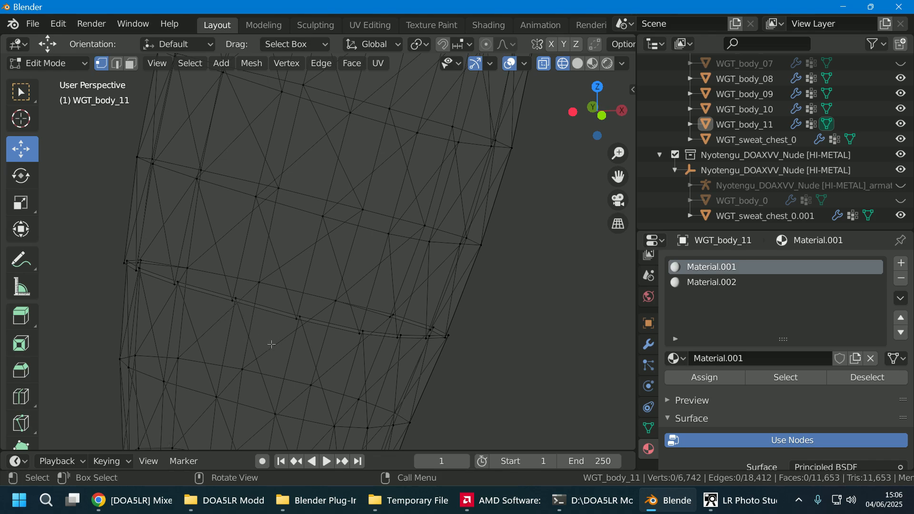
key(c)
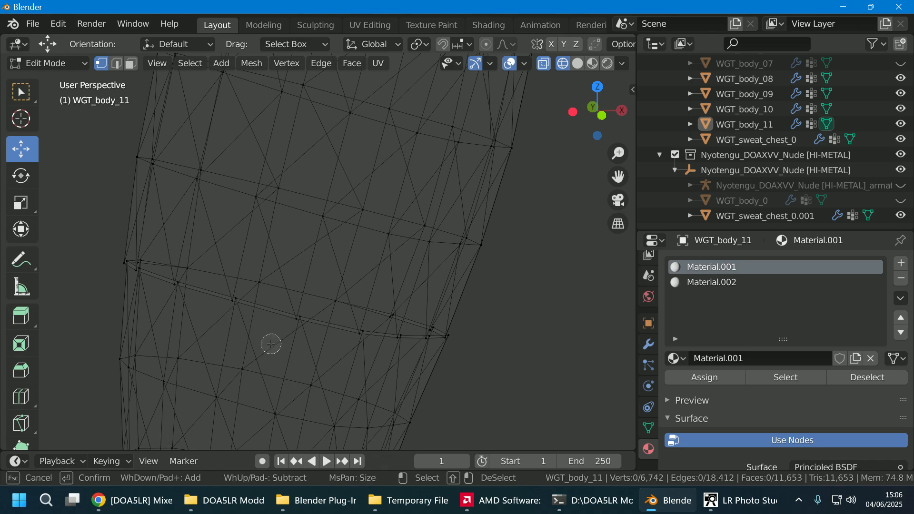
click(239, 301)
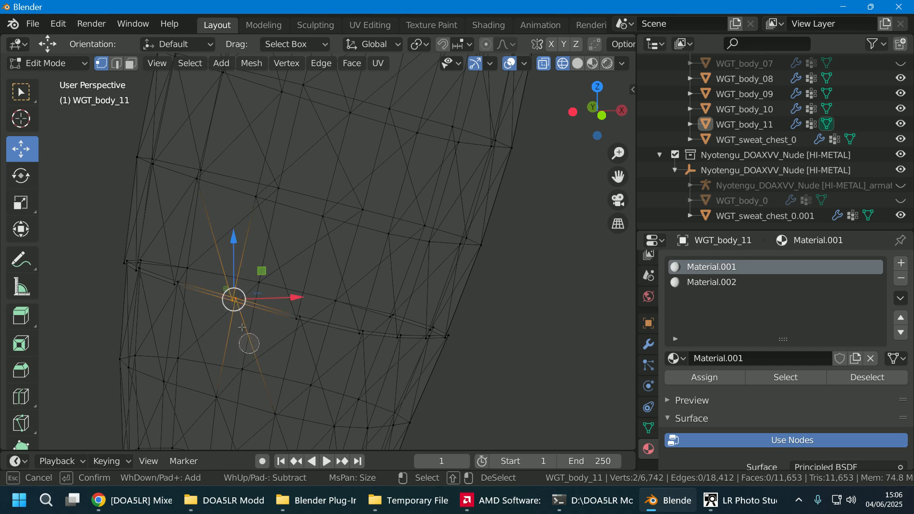
key(Escape)
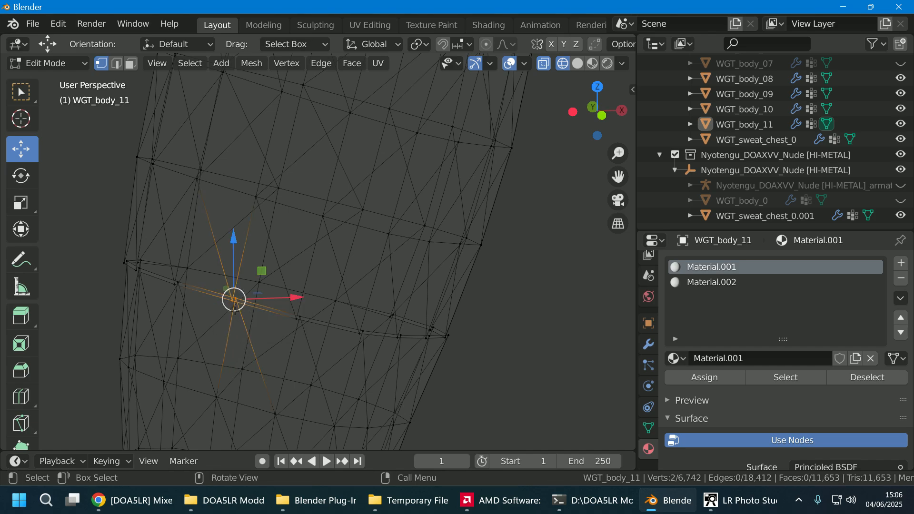
right_click(232, 309)
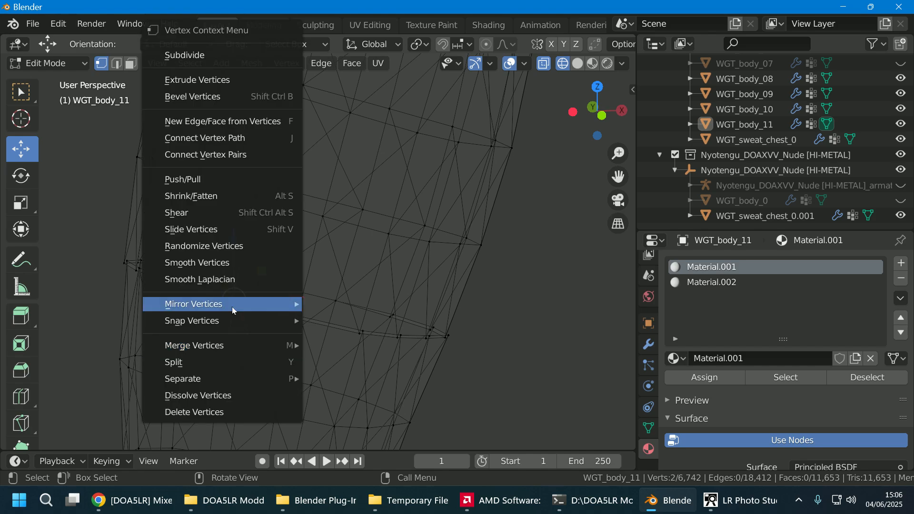
mouse_move(225, 345)
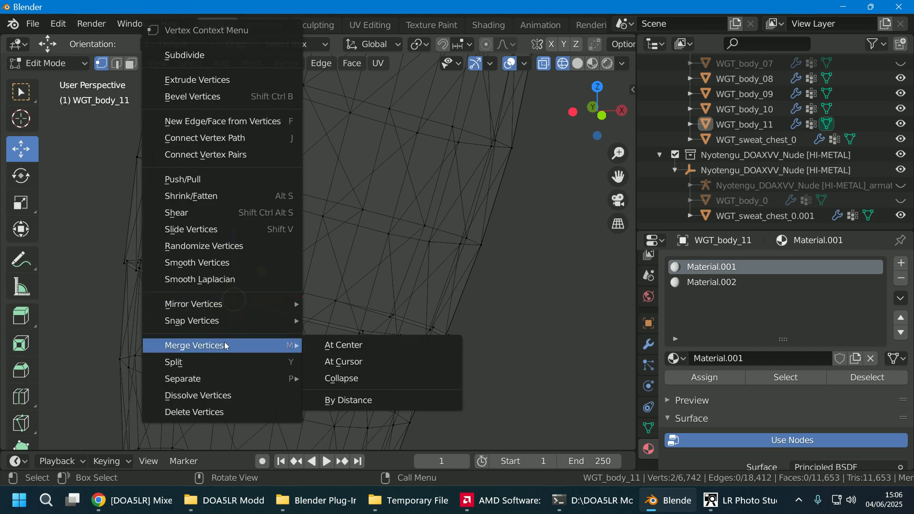
click(333, 345)
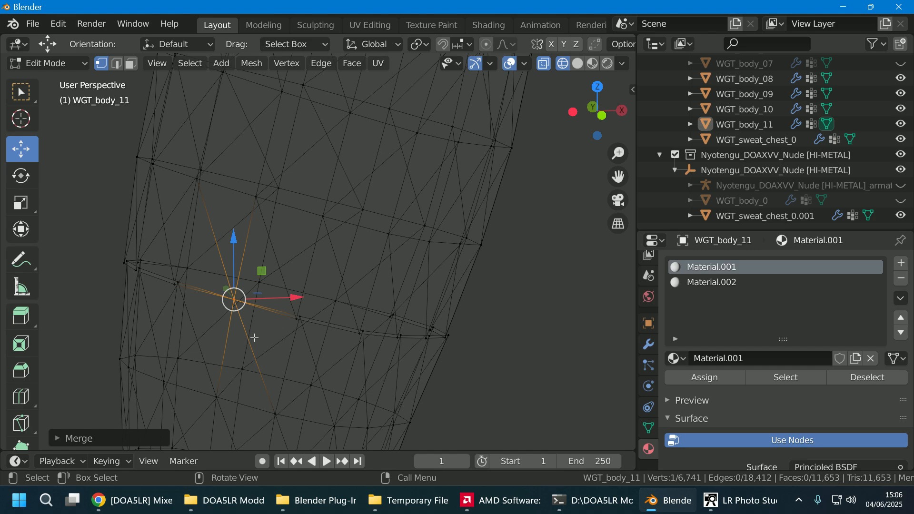
key(alt+a)
- Merge the adjacent doubled pair further along the lower arc of the right calf seam at center and deselect everything
key(c)
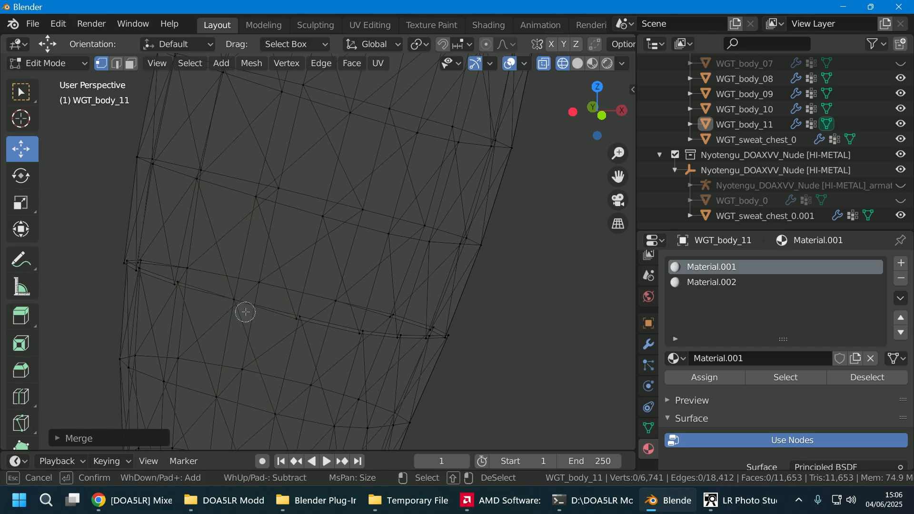
click(300, 318)
key(Escape)
right_click(304, 318)
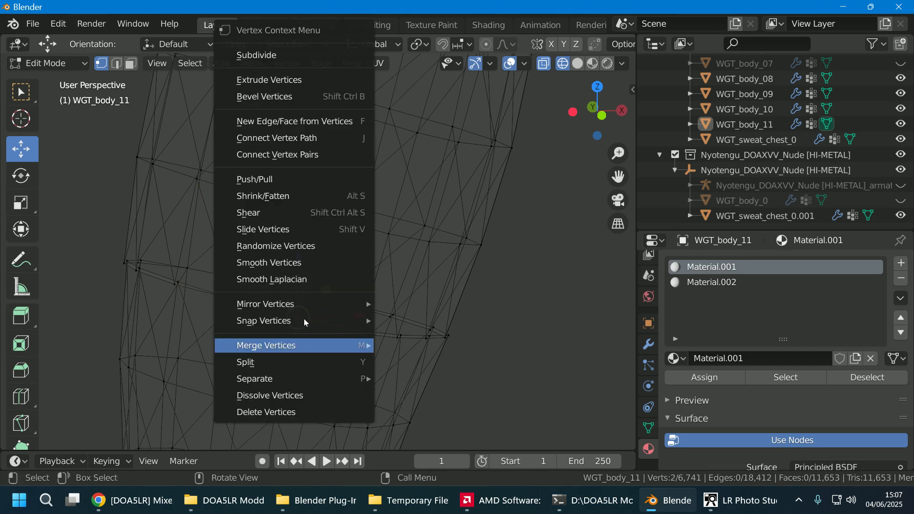
mouse_move(373, 341)
click(404, 342)
key(alt+a)
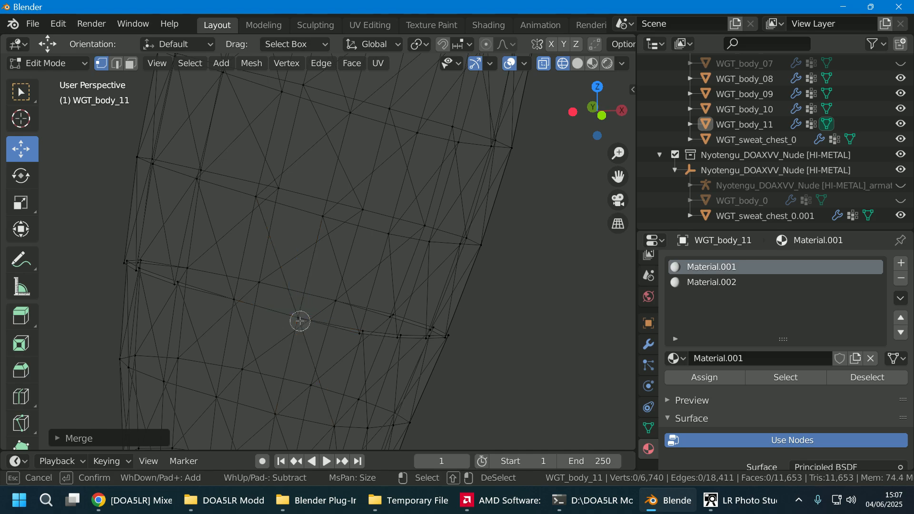
- Turn the right calf slightly, merge the first remaining open vertex pair on the seam's lower arc at center and deselect it
middle_drag(447, 349, 436, 349)
key(c)
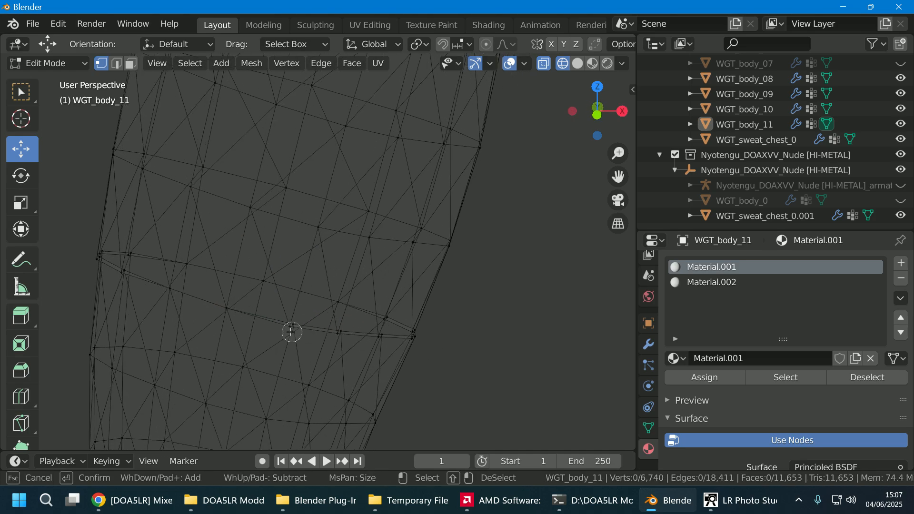
click(289, 330)
key(Escape)
right_click(291, 323)
mouse_move(353, 346)
click(409, 347)
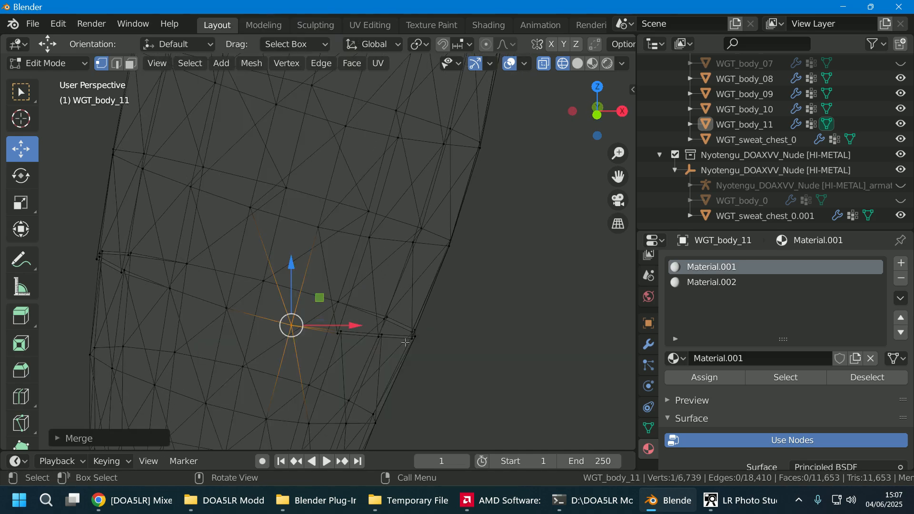
key(c)
middle_click(294, 325)
key(Escape)
- Merge the doubled vertex pair where the right calf seam's remaining gap begins at center, then deselect the merged vertex
middle_drag(431, 352, 406, 348)
key(c)
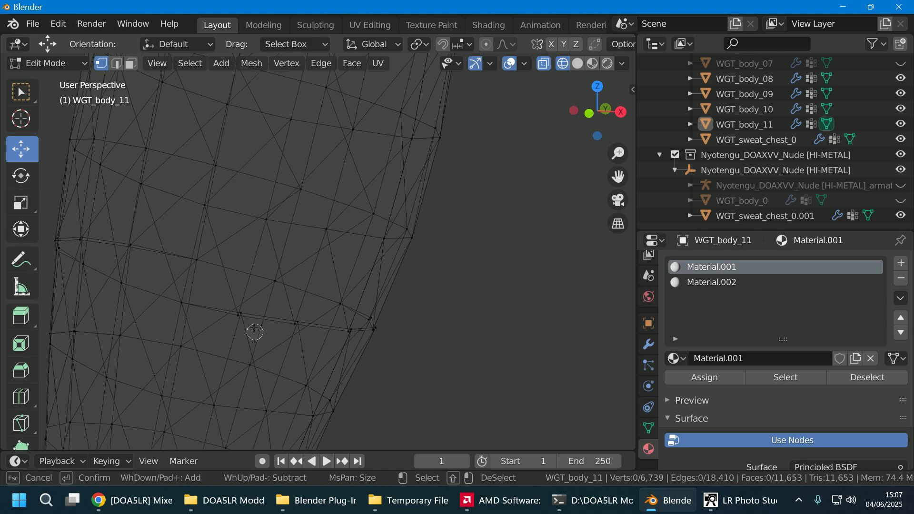
click(241, 315)
key(Escape)
right_click(243, 328)
mouse_move(286, 344)
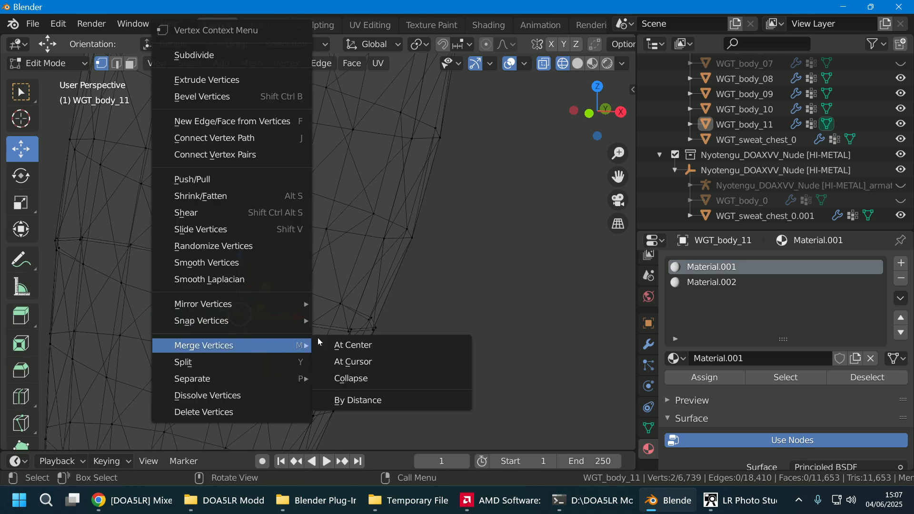
click(345, 344)
key(c)
middle_click(242, 316)
key(Escape)
- Continue around the right calf seam by merging the neighbouring doubled vertex pair at center and deselecting it
middle_drag(382, 333, 360, 331)
key(c)
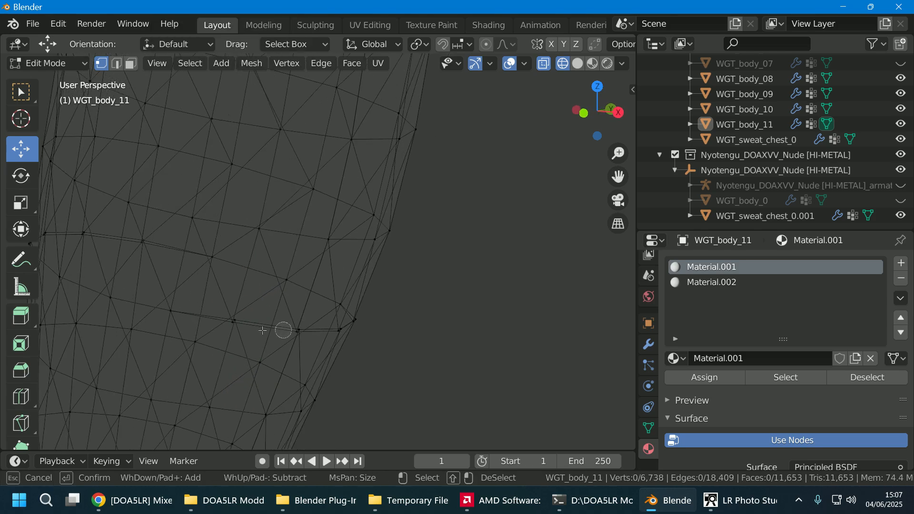
click(235, 322)
key(Escape)
right_click(238, 325)
mouse_move(235, 347)
click(345, 344)
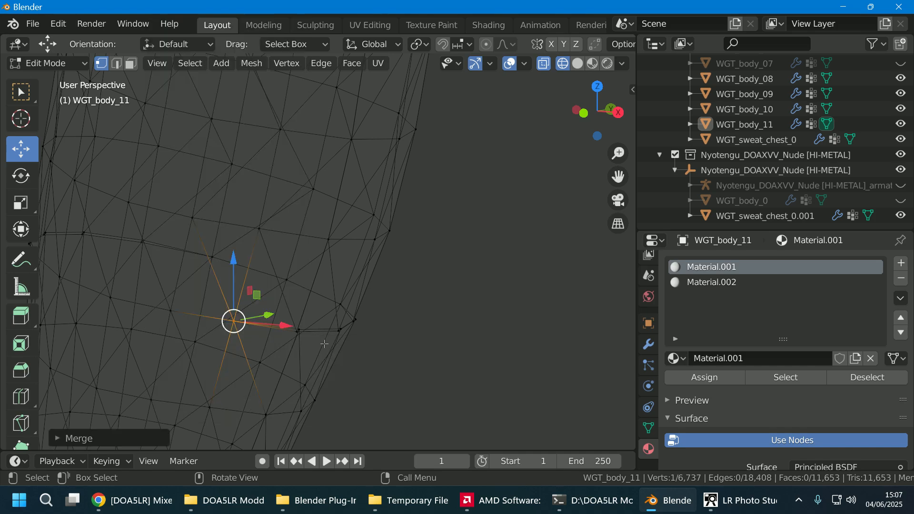
key(c)
middle_click(239, 323)
key(Escape)
- Merge the overlapping vertices at the next point toward the calf's outline on the right seam at center and deselect them
middle_drag(373, 343, 358, 338)
key(c)
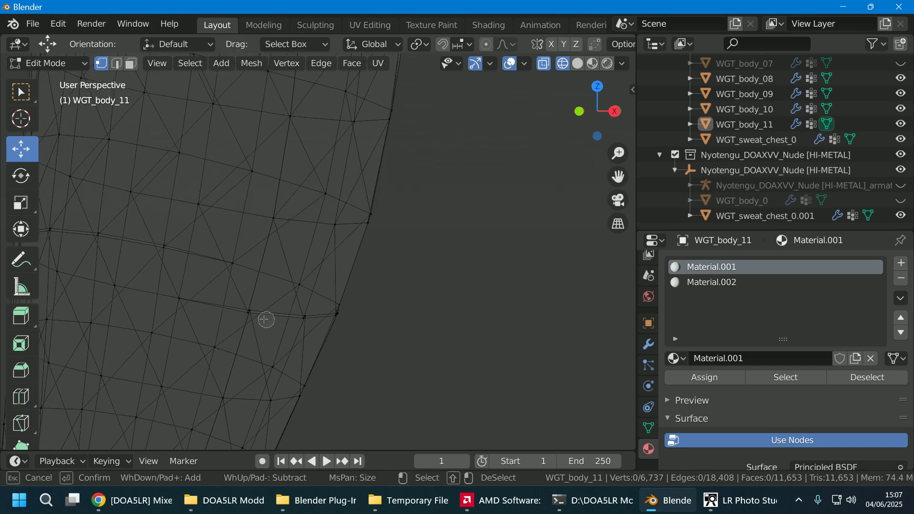
click(249, 312)
key(Escape)
right_click(249, 322)
mouse_move(316, 344)
click(345, 345)
key(c)
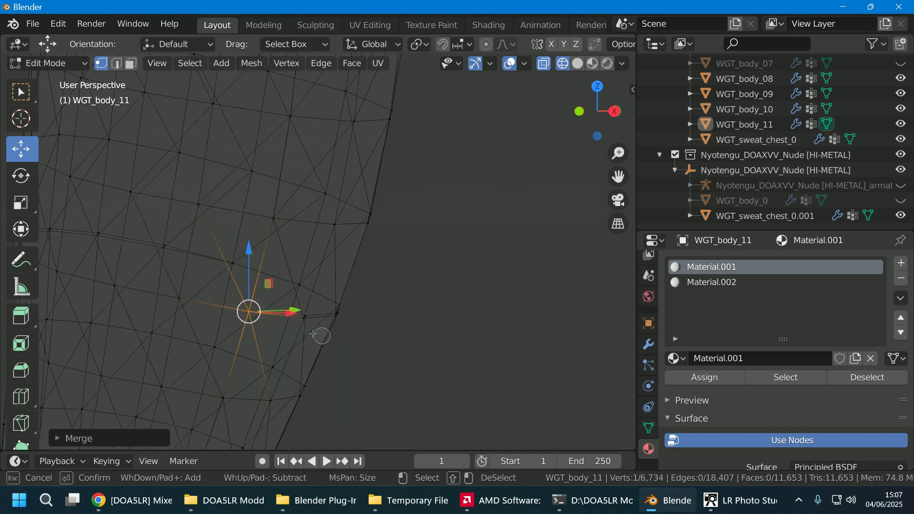
key(Escape)
middle_click(257, 315)
key(c)
middle_click(254, 316)
key(Escape)
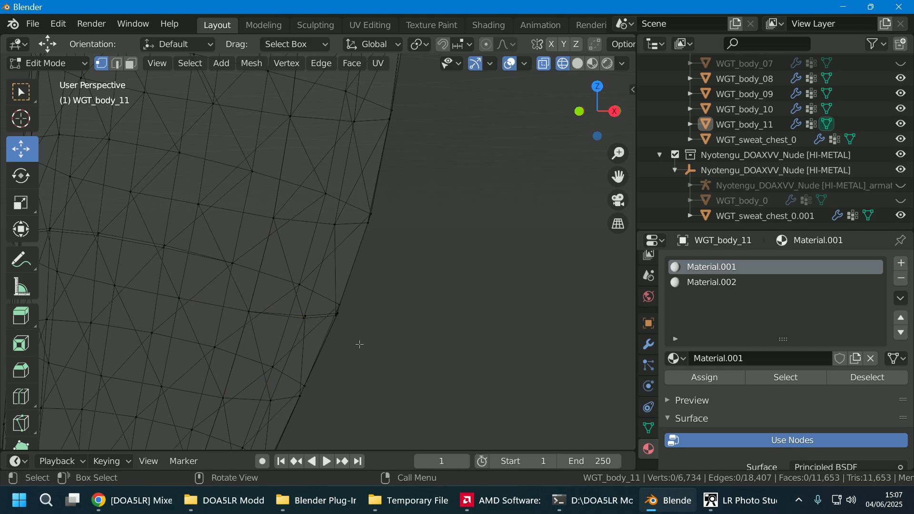
- Turn the right calf further and merge the last doubled pair on this stretch of the seam at center, then deselect it
middle_drag(359, 343, 321, 336)
key(c)
click(268, 314)
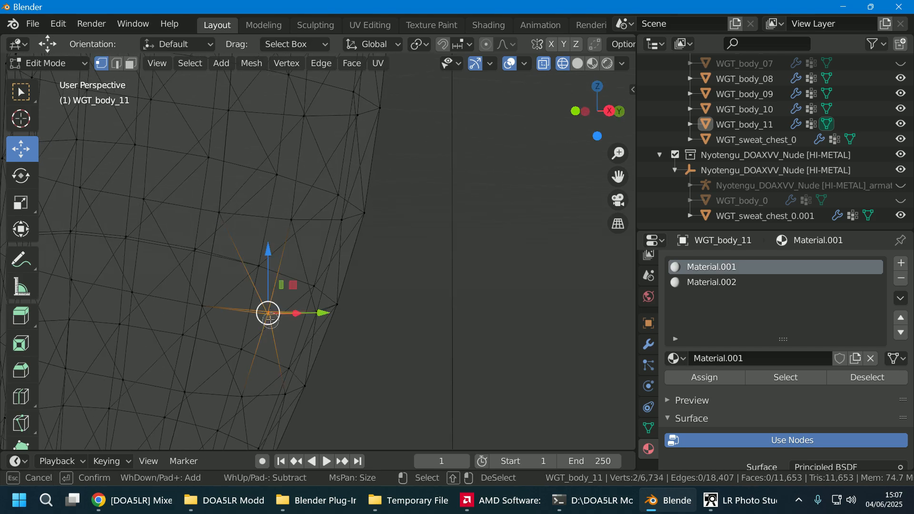
right_click(269, 319)
mouse_move(284, 344)
click(361, 344)
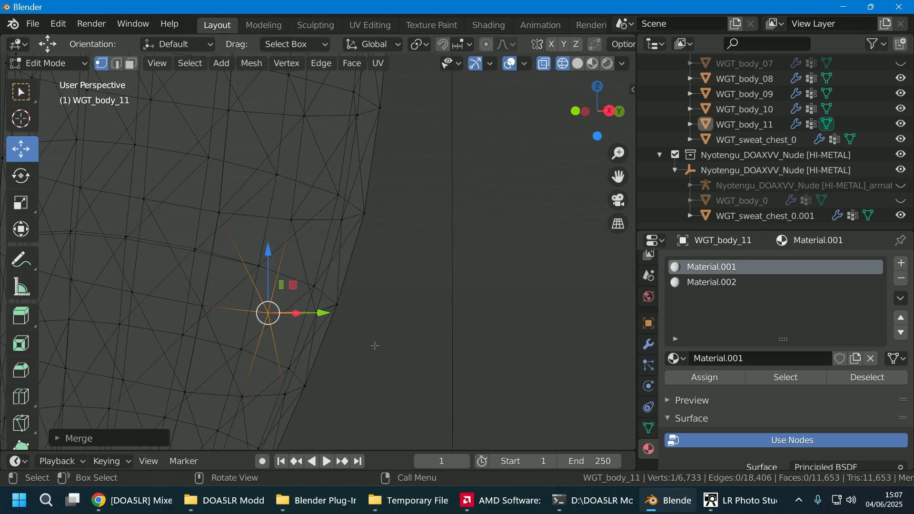
middle_click(269, 319)
key(Escape)
- Turn the right calf back, merge the doubled vertex pair close to its outline on the seam at center and deselect it
middle_drag(396, 337, 412, 328)
key(c)
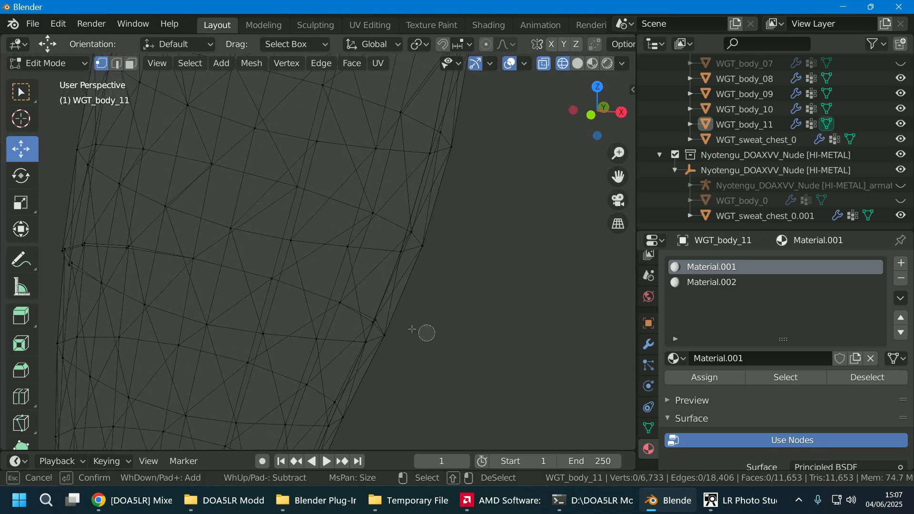
right_click(374, 321)
mouse_move(381, 346)
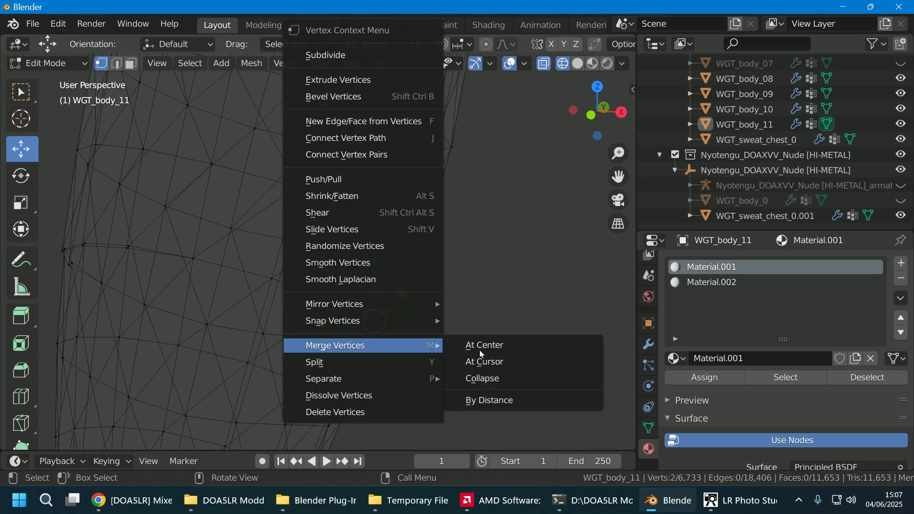
click(475, 345)
right_click(418, 341)
middle_drag(418, 341, 462, 347)
key(c)
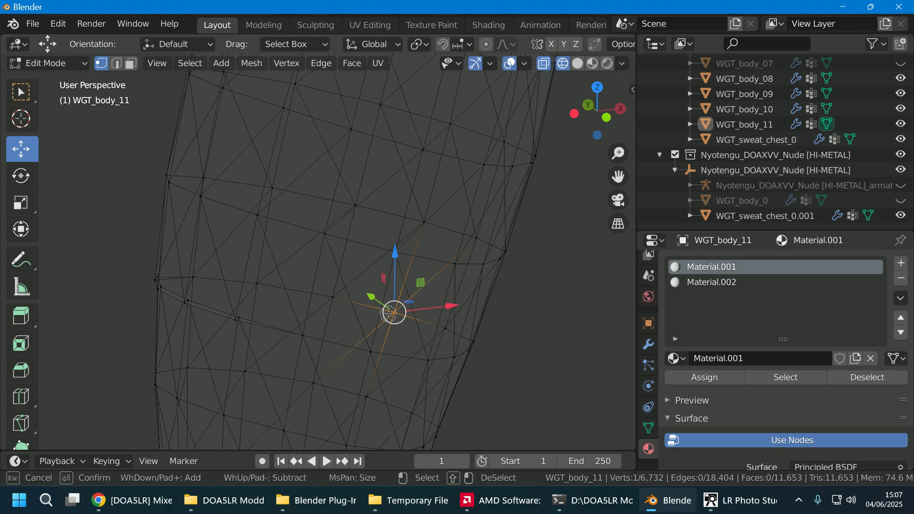
middle_click(388, 313)
- Rotate to the side of the right calf, merge the doubled vertex pair at the end of the seam's open gap at center and deselect it
middle_drag(397, 357, 405, 341)
click(404, 328)
right_click(406, 336)
right_click(405, 336)
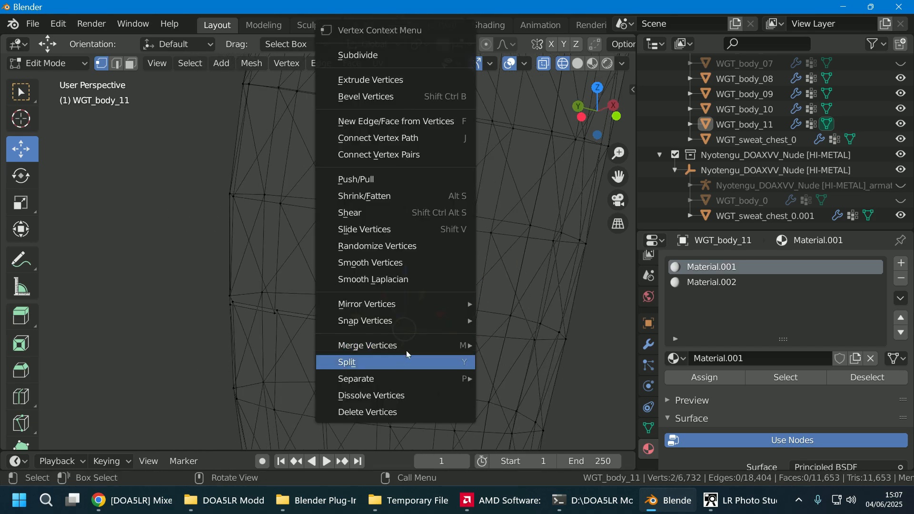
mouse_move(405, 345)
click(490, 345)
key(c)
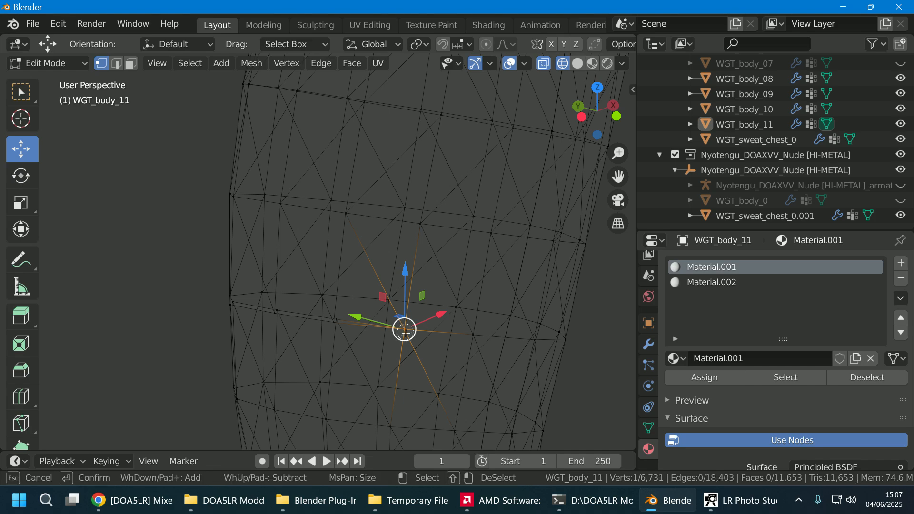
middle_click(404, 330)
right_click(345, 357)
- Turn the right calf to expose the rest of the gap, merge the next doubled seam pair at center and deselect it
middle_drag(344, 357, 403, 341)
key(c)
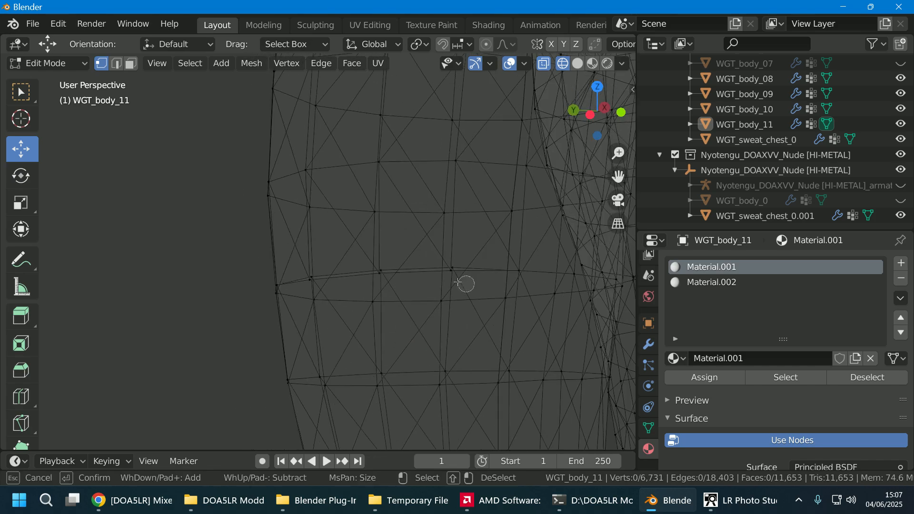
click(450, 272)
right_click(449, 273)
right_click(448, 275)
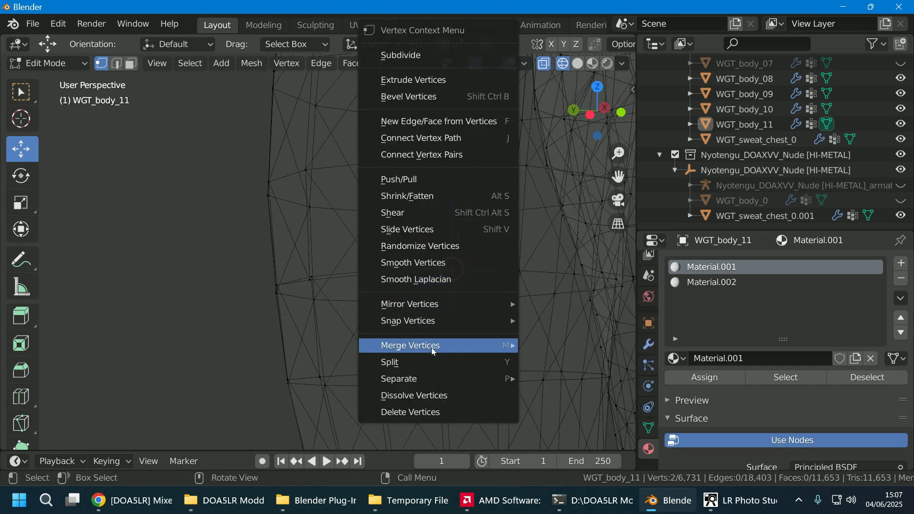
mouse_move(431, 346)
click(557, 346)
key(c)
middle_click(456, 273)
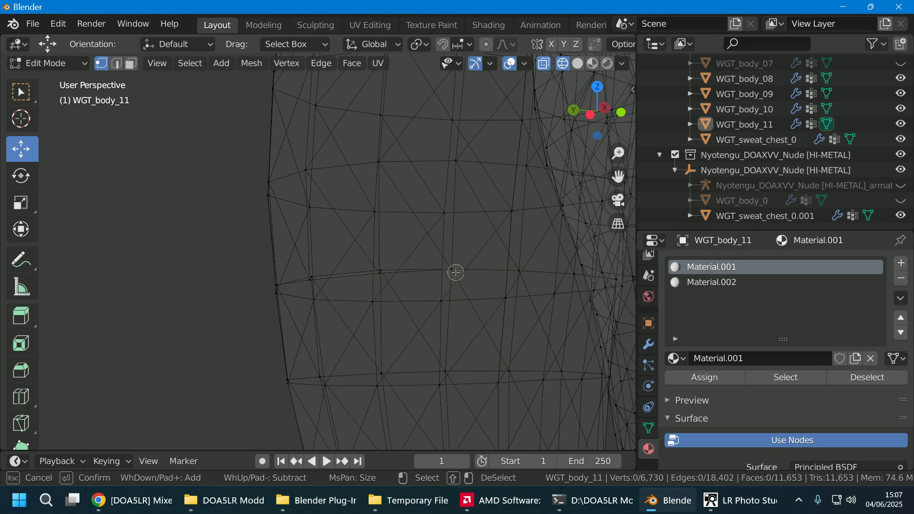
right_click(429, 294)
- Merge the following doubled vertex pair along the upper edge of the right calf seam at center and clear the selection
middle_drag(428, 294, 435, 288)
key(c)
click(403, 251)
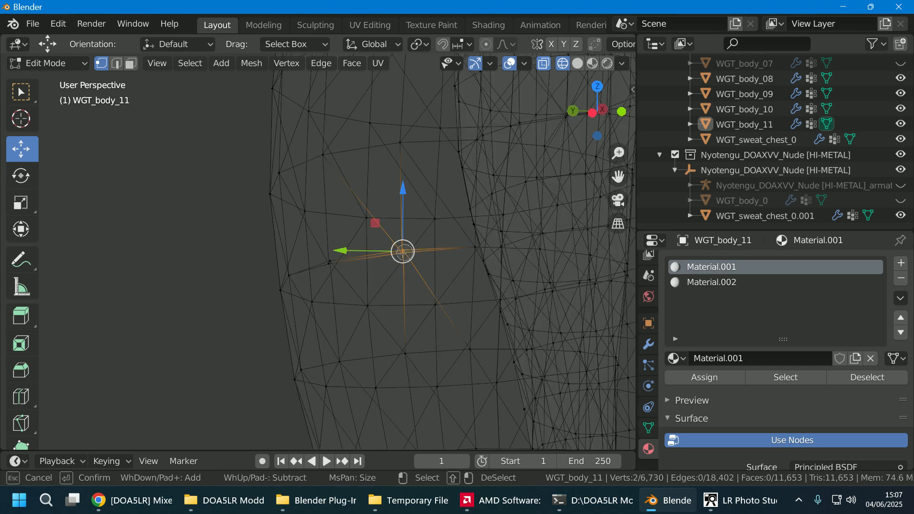
right_click(403, 252)
right_click(401, 261)
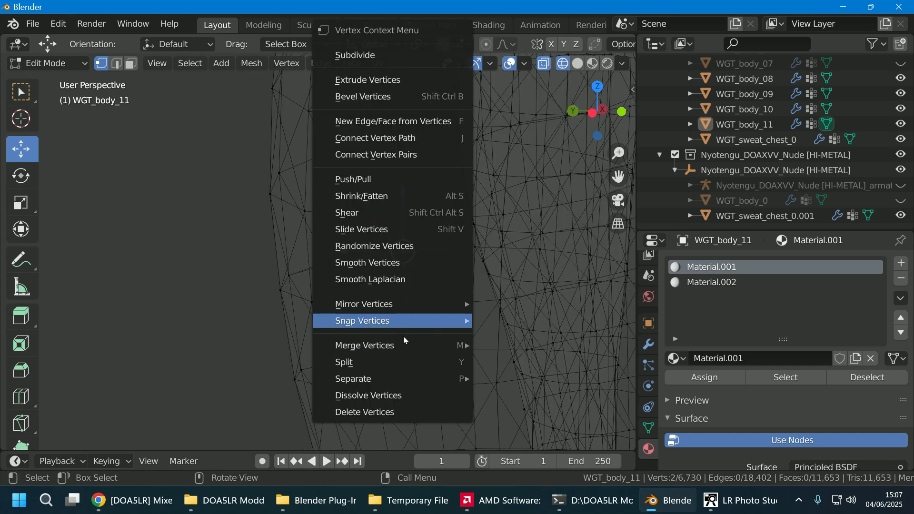
mouse_move(441, 346)
click(482, 345)
key(c)
right_click(415, 265)
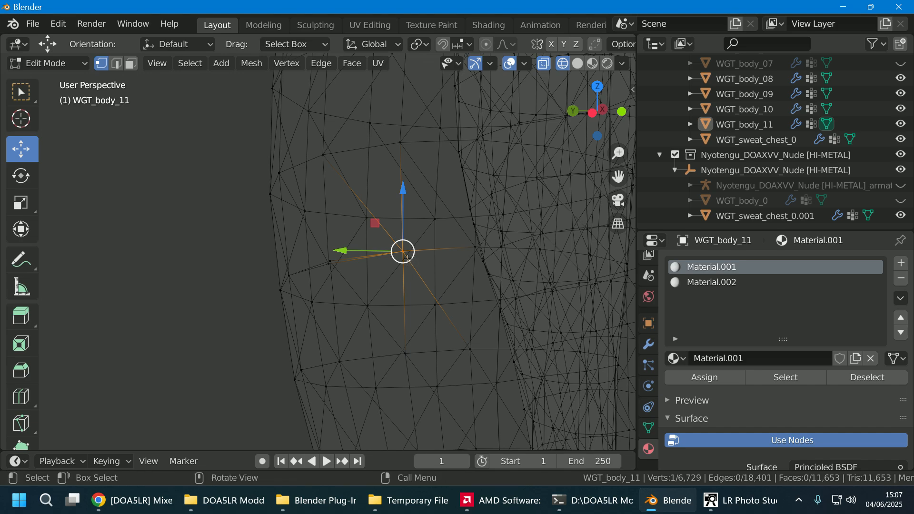
key(c)
middle_click(405, 254)
right_click(382, 271)
- Turn the right calf slightly and merge the next doubled vertex pair near the end of its seam at center
middle_drag(381, 272, 366, 270)
key(c)
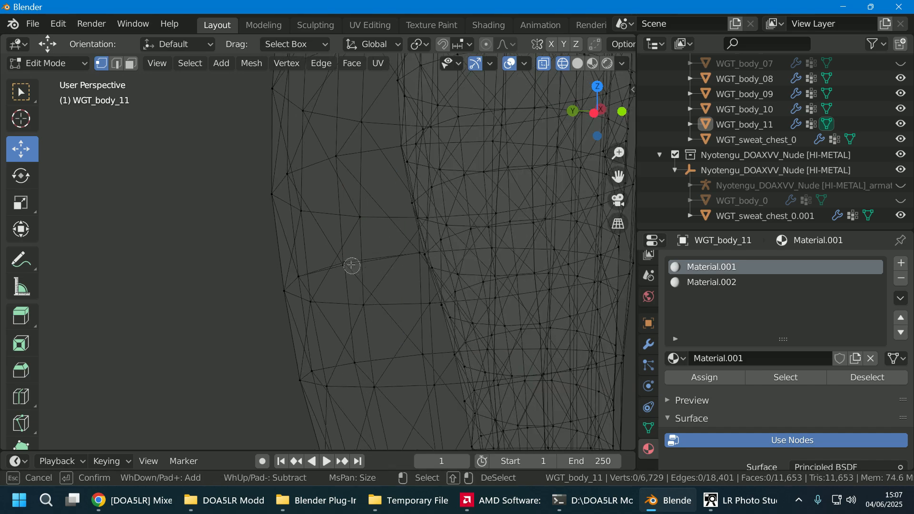
click(348, 264)
right_click(345, 264)
right_click(321, 335)
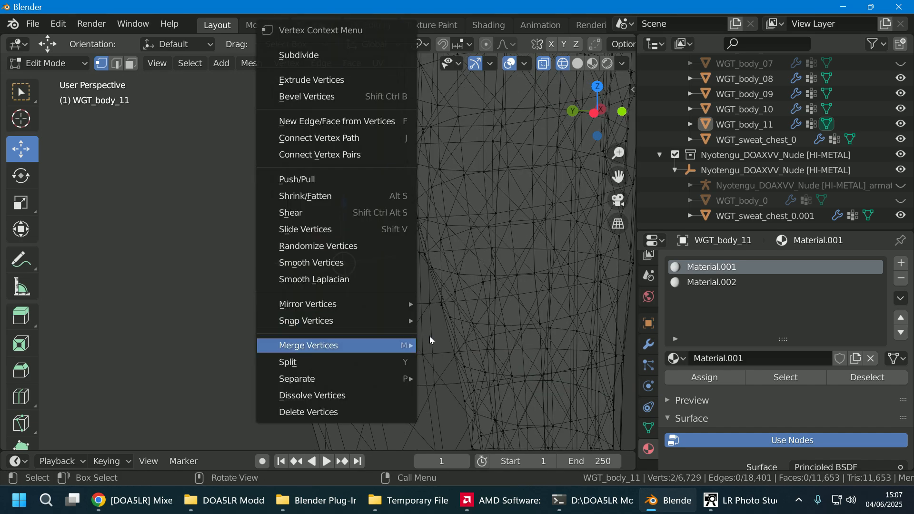
mouse_move(430, 336)
click(457, 344)
key(c)
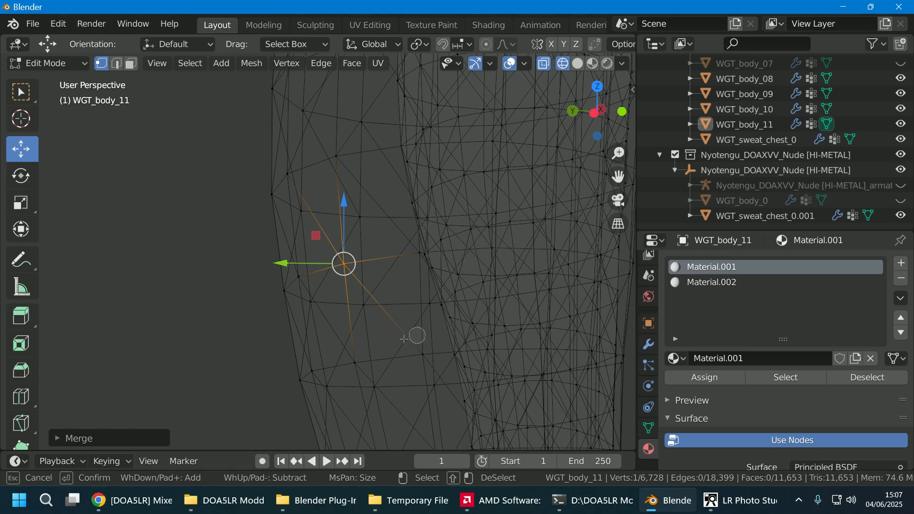
- Clear the vertex selection on the right calf, leave mesh editing of WGT_body_11 and display the model in solid shading
right_click(403, 339)
scroll(457, 341, down, 3)
click(575, 346)
scroll(588, 344, down, 7)
middle_drag(588, 343, 514, 286)
scroll(515, 280, up, 1)
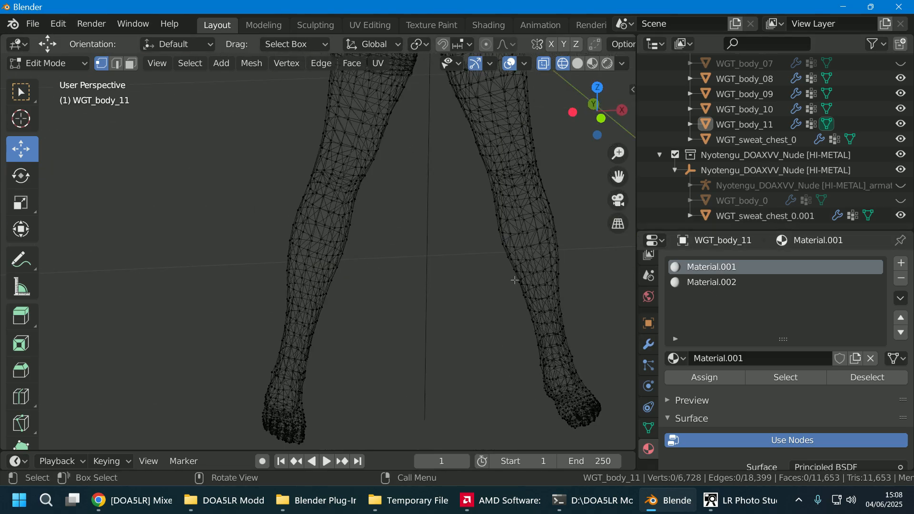
scroll(515, 280, down, 6)
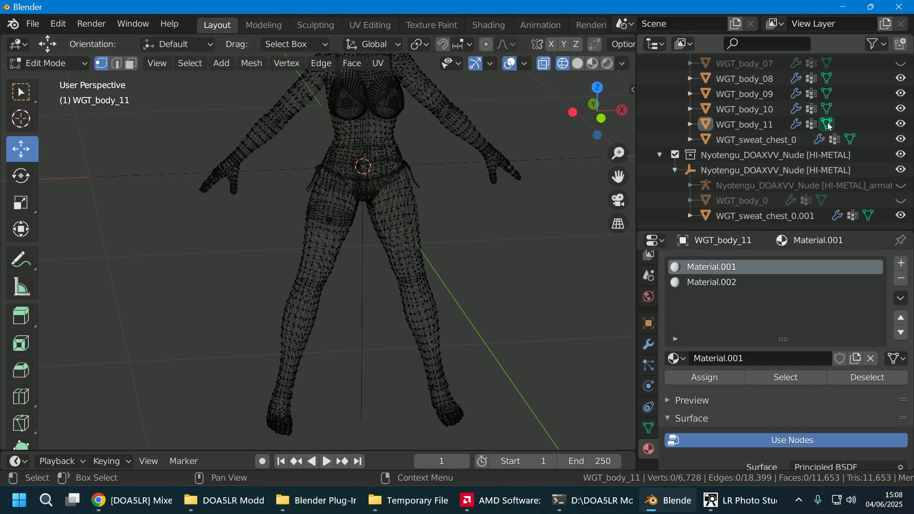
key(Tab)
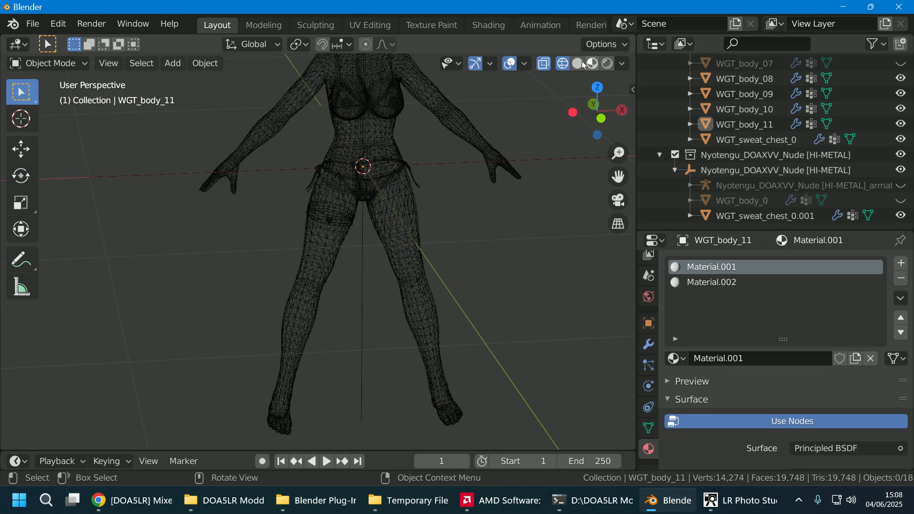
click(578, 63)
- Examine the joined lower legs, calf seams and feet of the body in solid shading
mouse_move(505, 310)
middle_down()
mouse_move(478, 287)
mouse_move(433, 282)
mouse_move(458, 316)
mouse_move(350, 428)
middle_up()
scroll(478, 287, up, 3)
scroll(495, 282, down, 5)
scroll(444, 288, up, 4)
scroll(350, 427, up, 3)
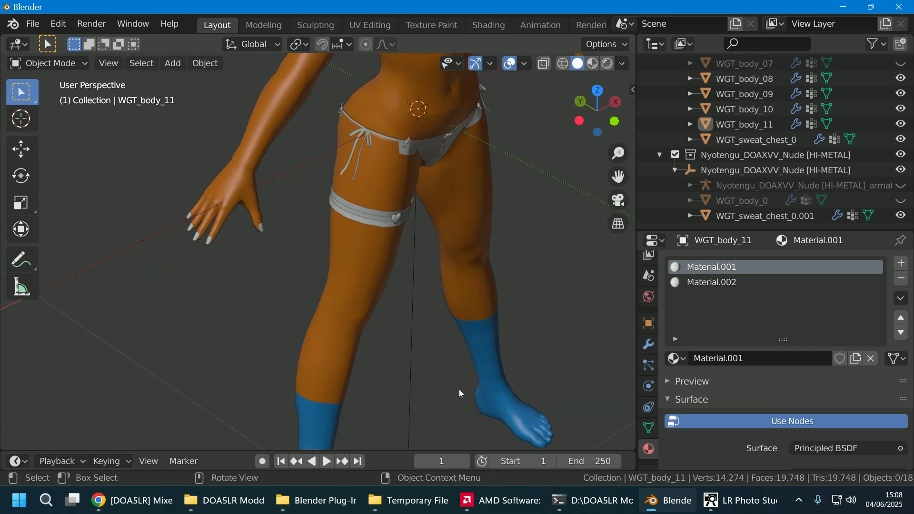
shift+middle_drag(461, 384, 450, 242)
scroll(408, 328, up, 3)
shift+middle_drag(414, 368, 342, 208)
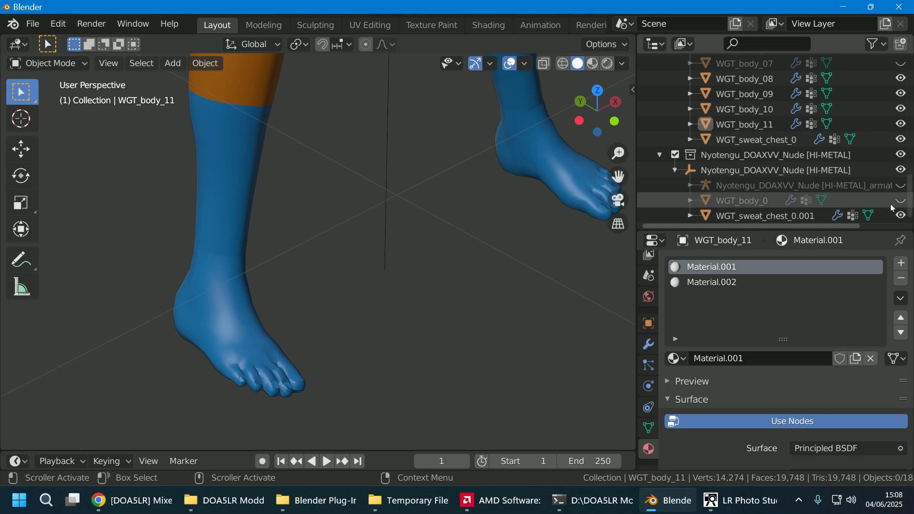
- Unhide the Nyotengu nail mesh WGT_body_0
scroll(675, 268, down, 1)
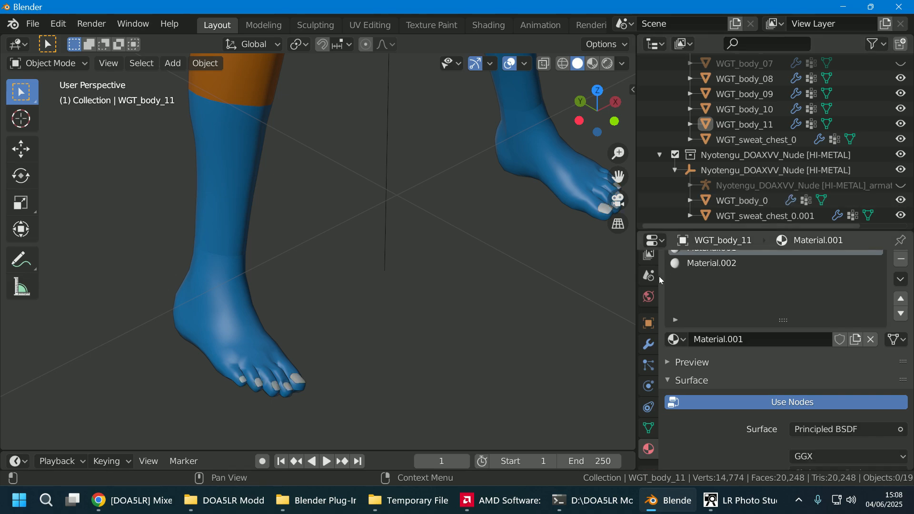
scroll(451, 316, up, 1)
scroll(468, 321, down, 2)
scroll(470, 326, down, 5)
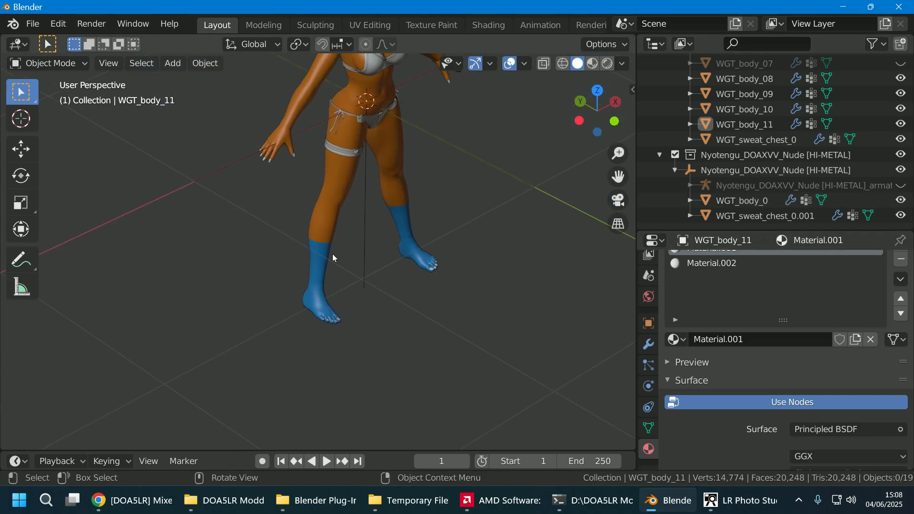
- Select the nails on the hand and foot in turn to check which meshes they belong to
click(271, 162)
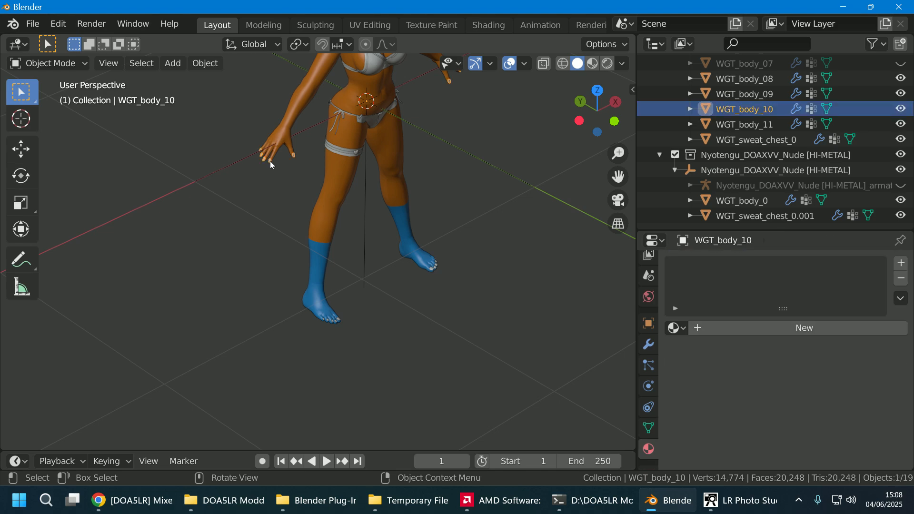
click(339, 321)
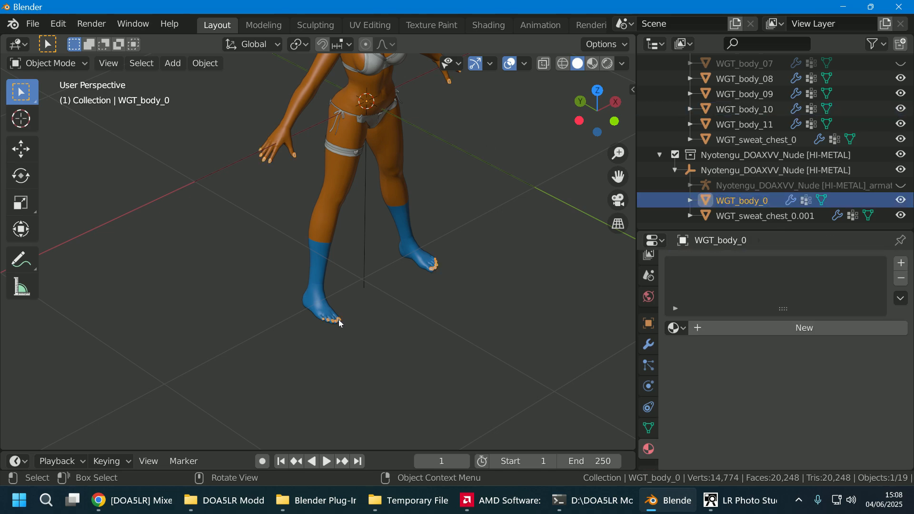
click(419, 313)
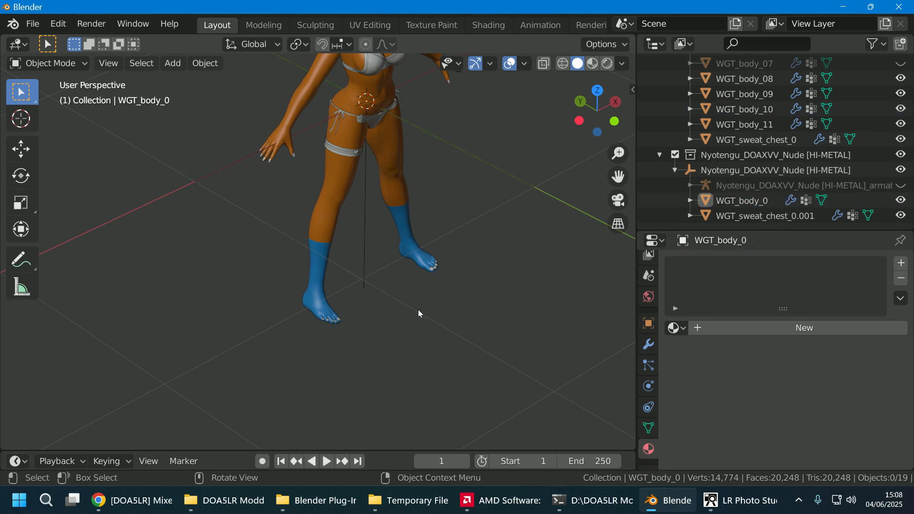
click(339, 320)
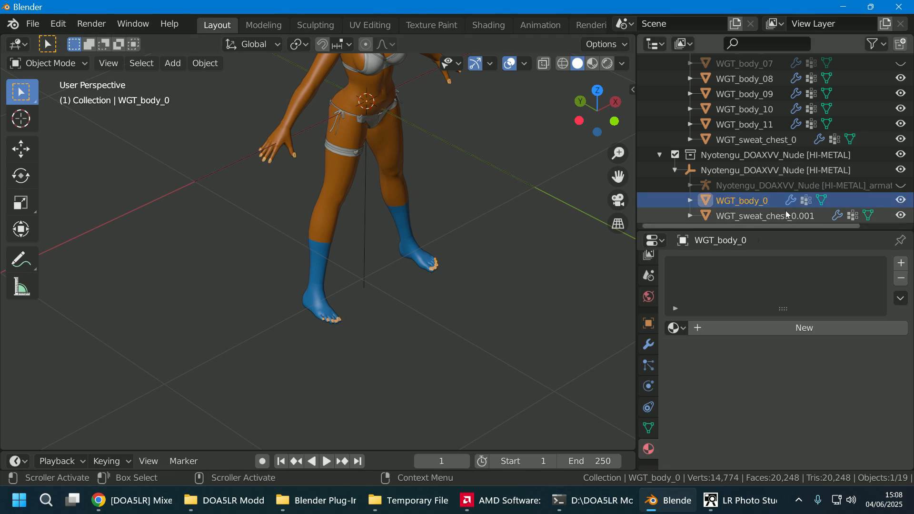
click(306, 174)
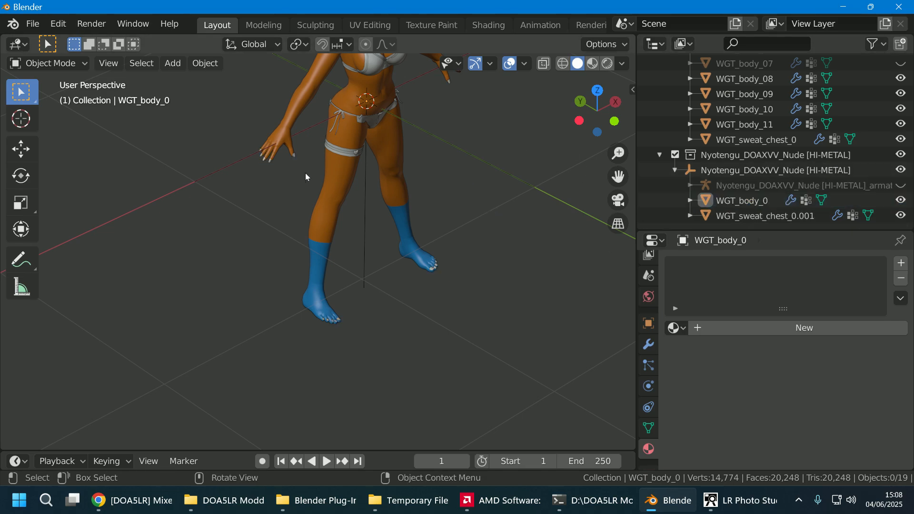
click(270, 161)
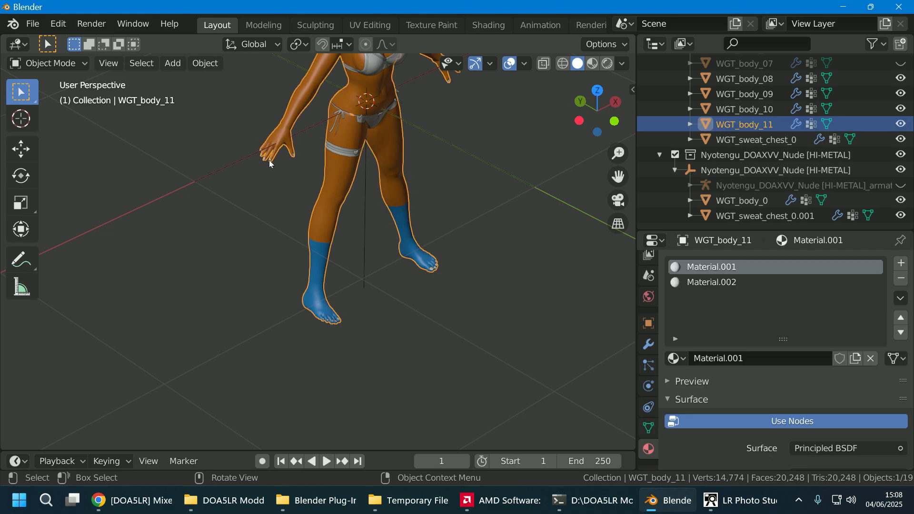
click(275, 164)
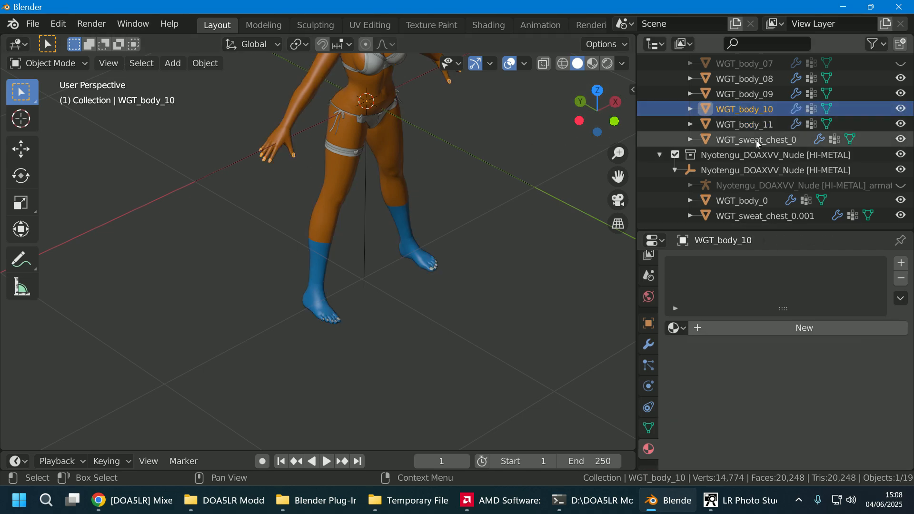
- Enlarge the object list and hide the body's own fingernail mesh WGT_body_10
scroll(756, 141, up, 2)
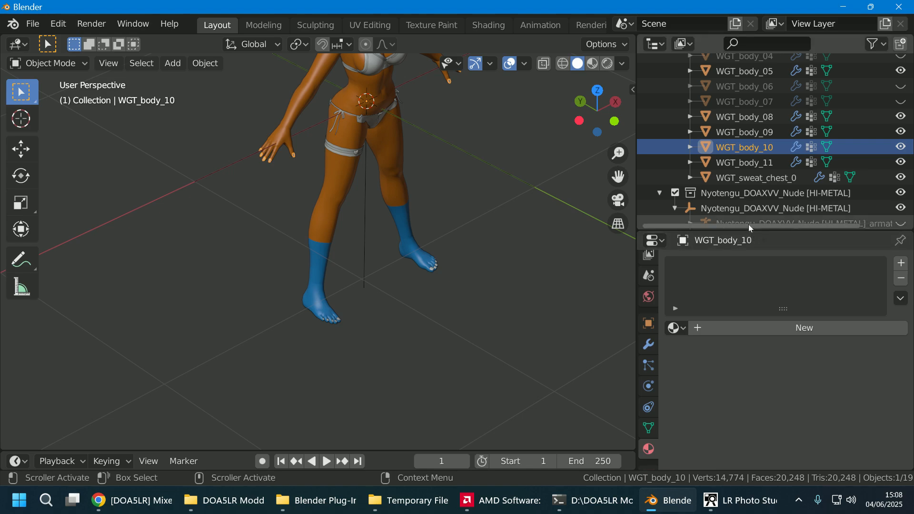
drag(748, 231, 751, 285)
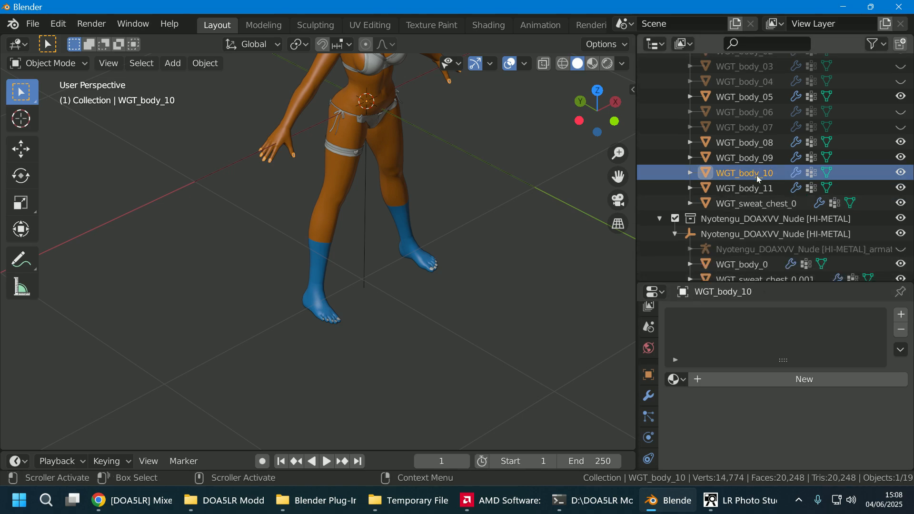
scroll(314, 177, up, 4)
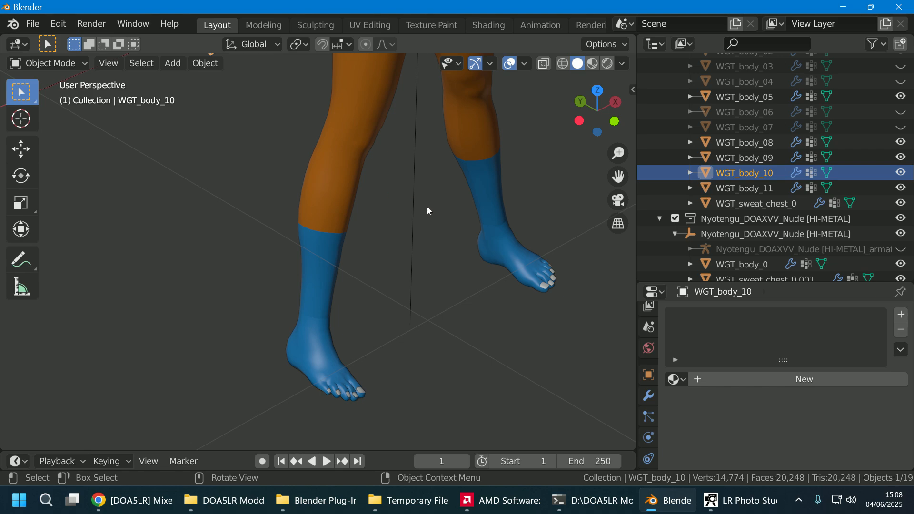
shift+middle_drag(427, 205, 416, 336)
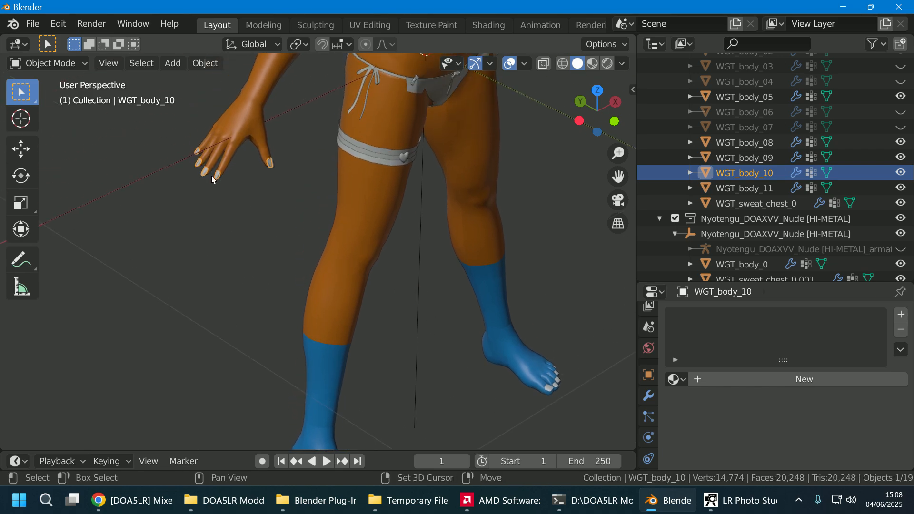
click(904, 174)
scroll(533, 321, down, 2)
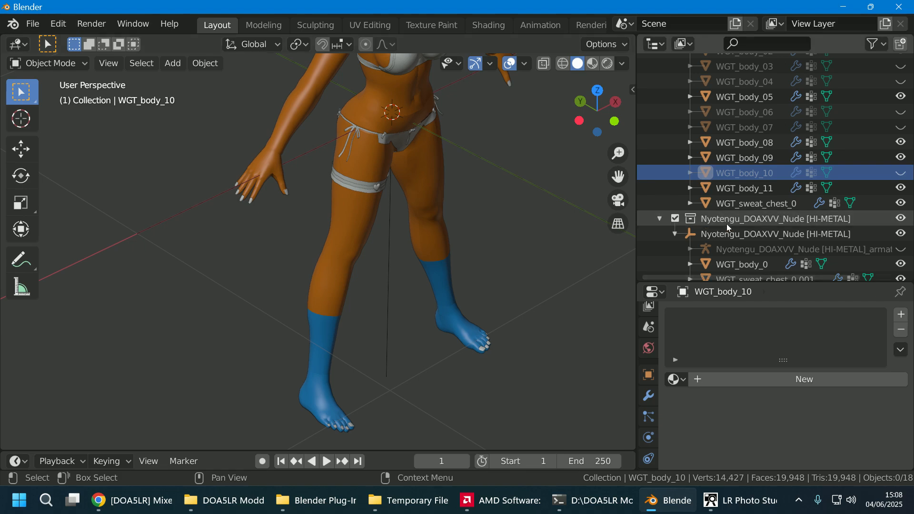
- Examine the hand and feet up close to see which nails belong to WGT_body_0
scroll(288, 254, up, 4)
middle_drag(305, 249, 356, 267)
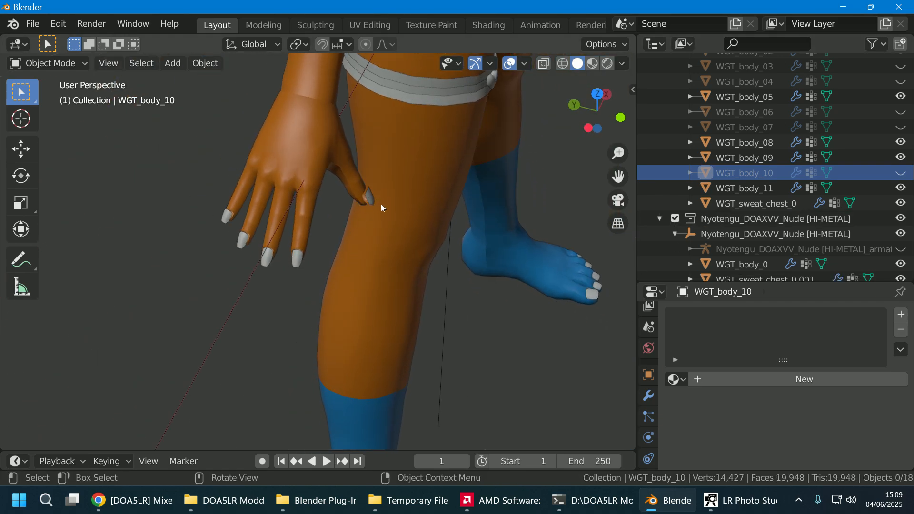
scroll(381, 204, up, 3)
scroll(463, 215, down, 6)
middle_drag(487, 239, 459, 217)
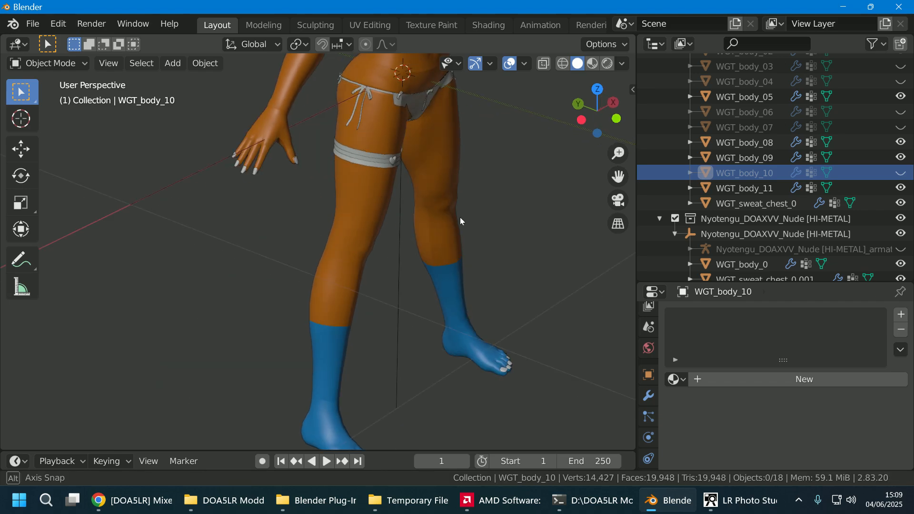
scroll(769, 236, down, 1)
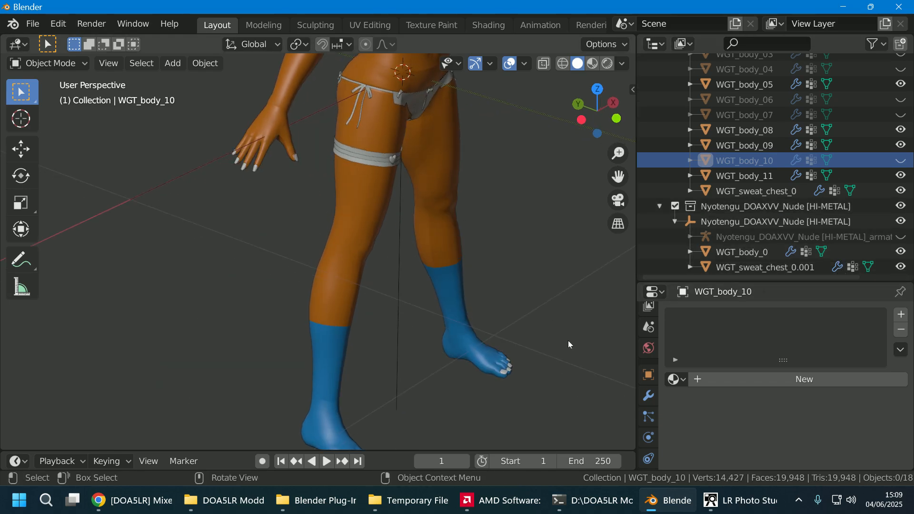
shift+middle_drag(556, 356, 548, 303)
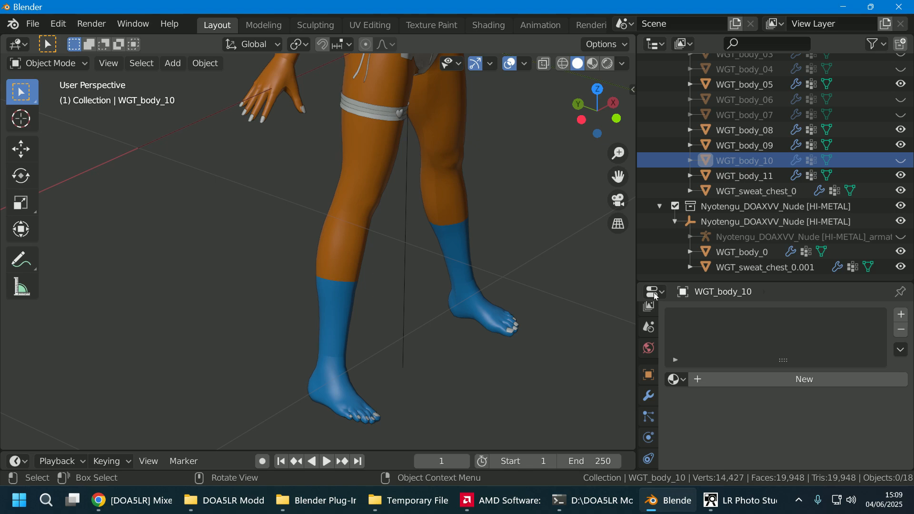
- Select the nail mesh WGT_body_0, open it for mesh editing and display it in wireframe
click(378, 419)
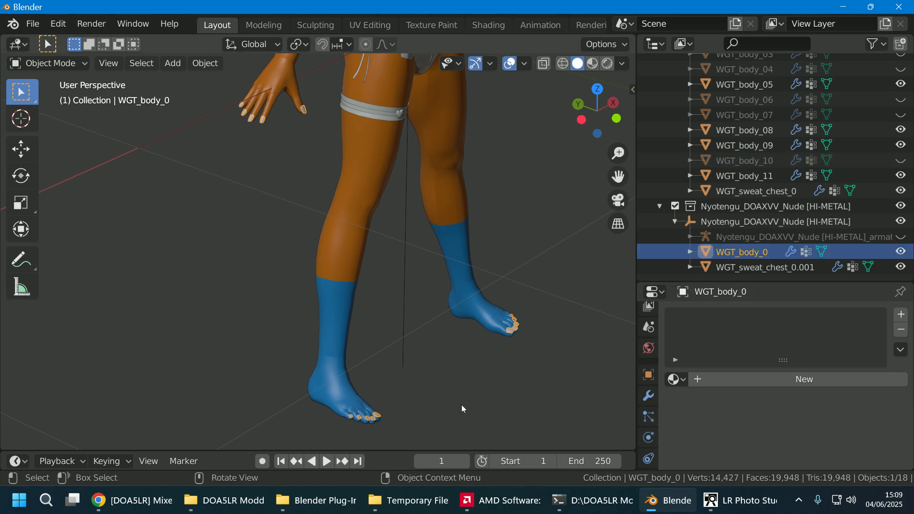
click(821, 253)
scroll(590, 338, down, 4)
shift+middle_drag(529, 296, 461, 291)
click(562, 63)
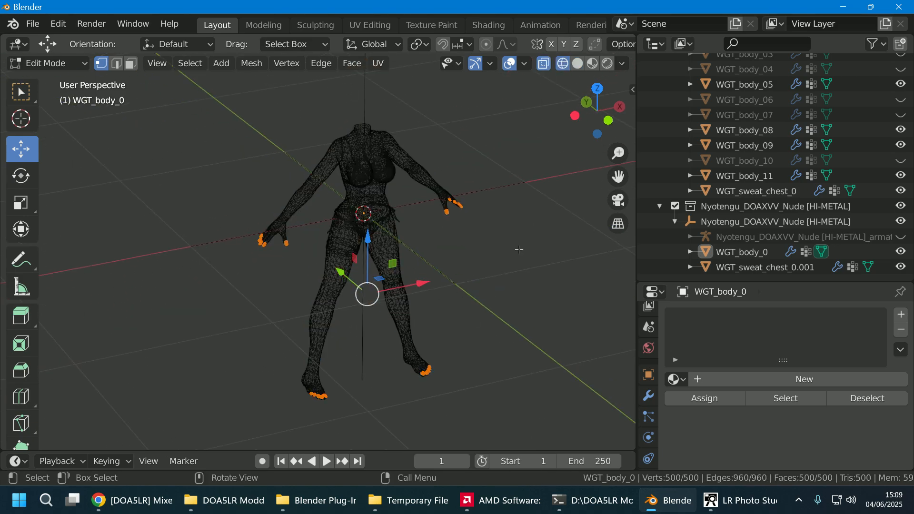
- Circle-select only the fingernails on both hands of WGT_body_0 and delete their vertices, keeping the toenails
key(b)
click(155, 248)
key(c)
scroll(244, 260, down, 9)
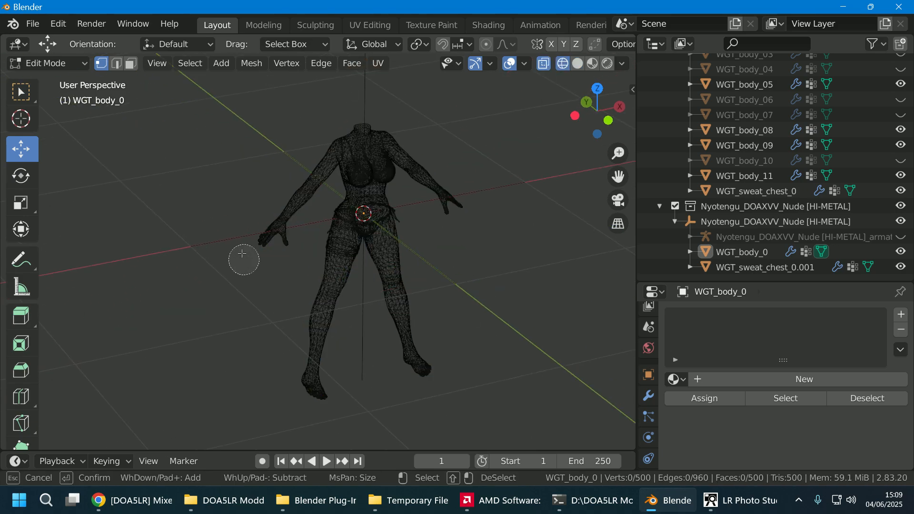
drag(255, 235, 453, 206)
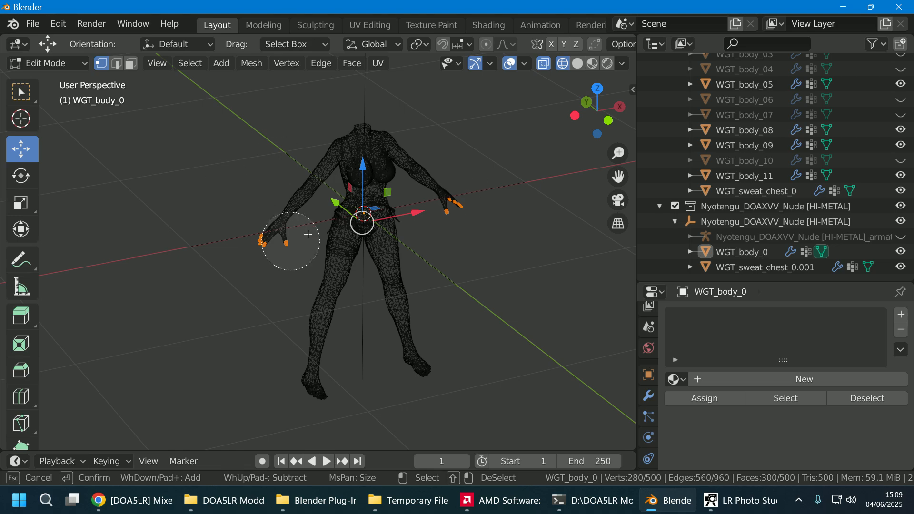
right_click(277, 249)
click(252, 412)
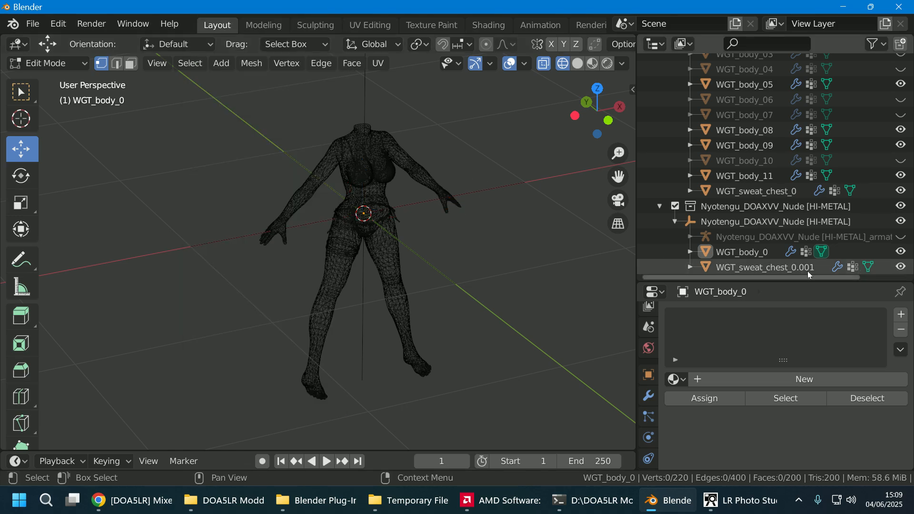
- Return to solid shading, leave mesh editing of WGT_body_0 and check the hands and feet
click(578, 63)
scroll(597, 109, up, 4)
key(Tab)
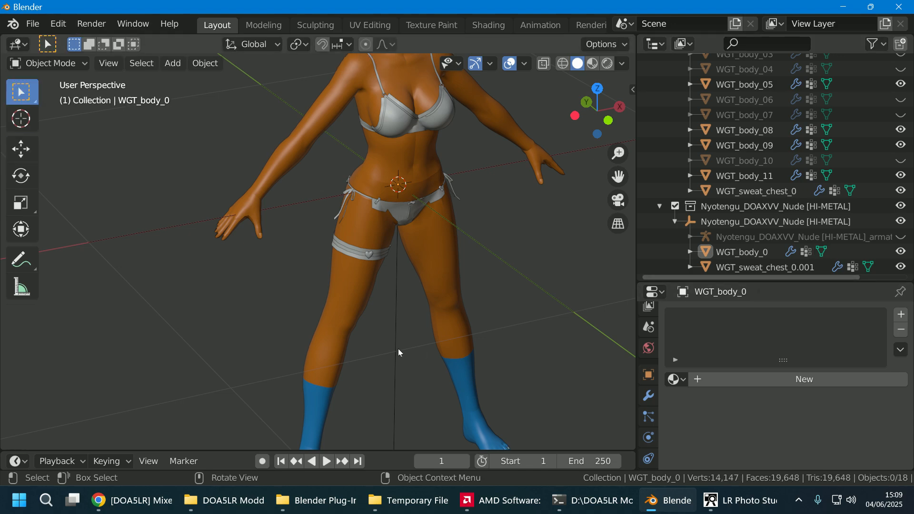
scroll(398, 348, down, 4)
scroll(420, 330, up, 4)
shift+middle_drag(419, 331, 543, 244)
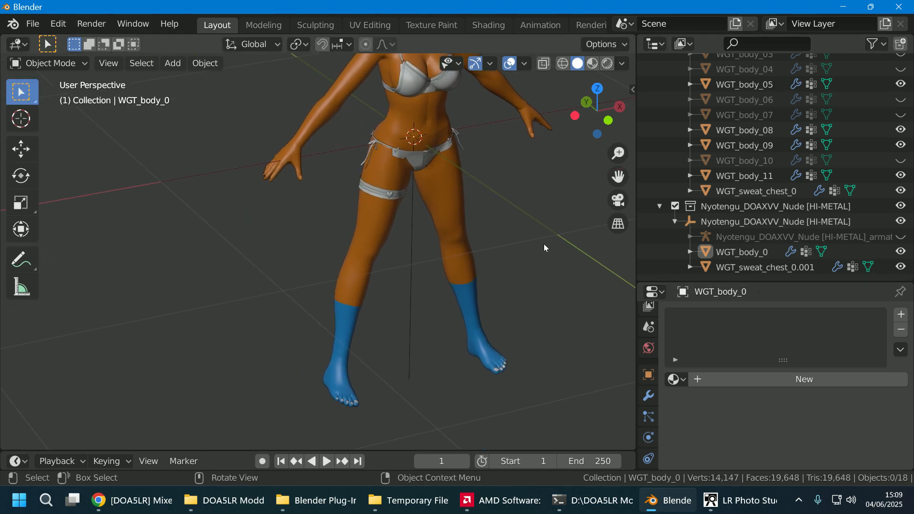
- Unhide the fingernail mesh WGT_body_10, try selecting it together with the toenails, and reselect only the toenail mesh WGT_body_0
click(901, 160)
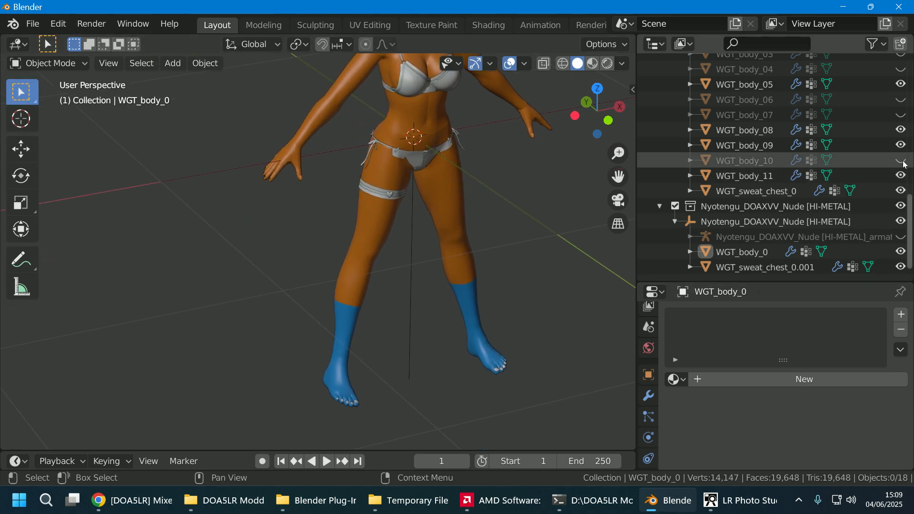
click(357, 402)
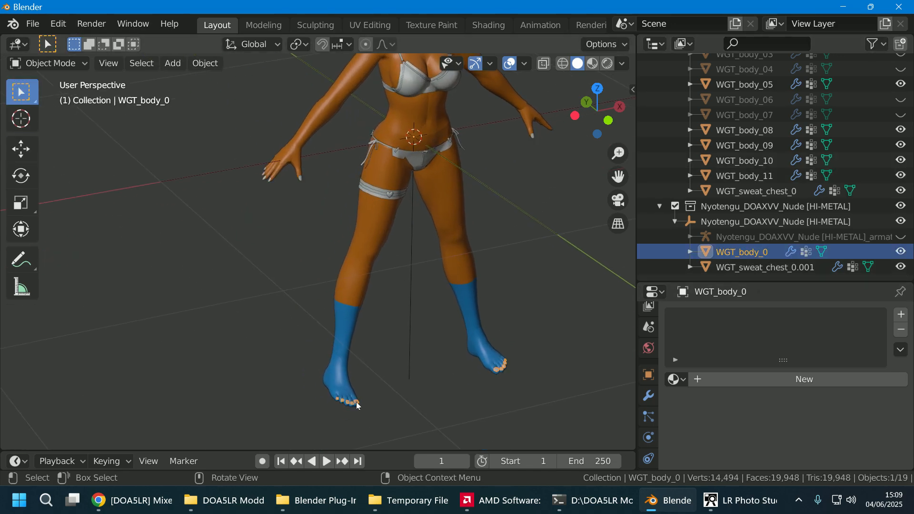
shift+click(301, 178)
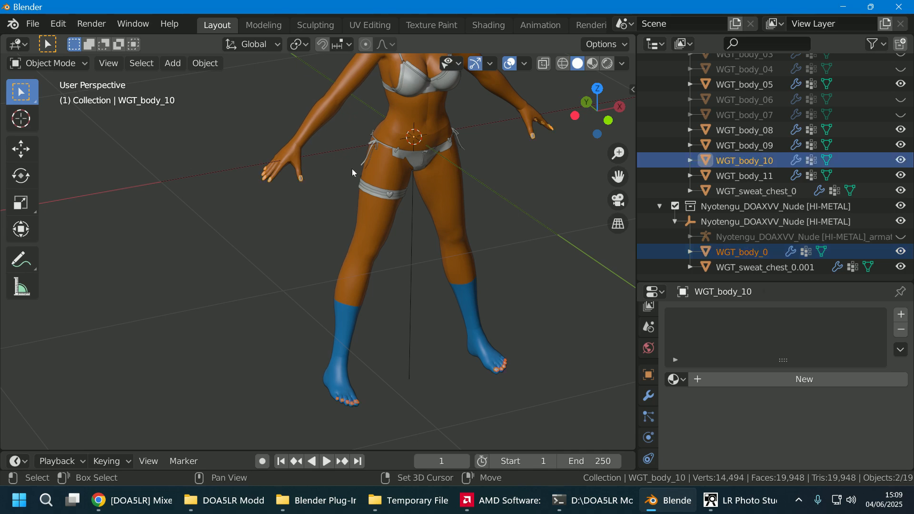
click(240, 290)
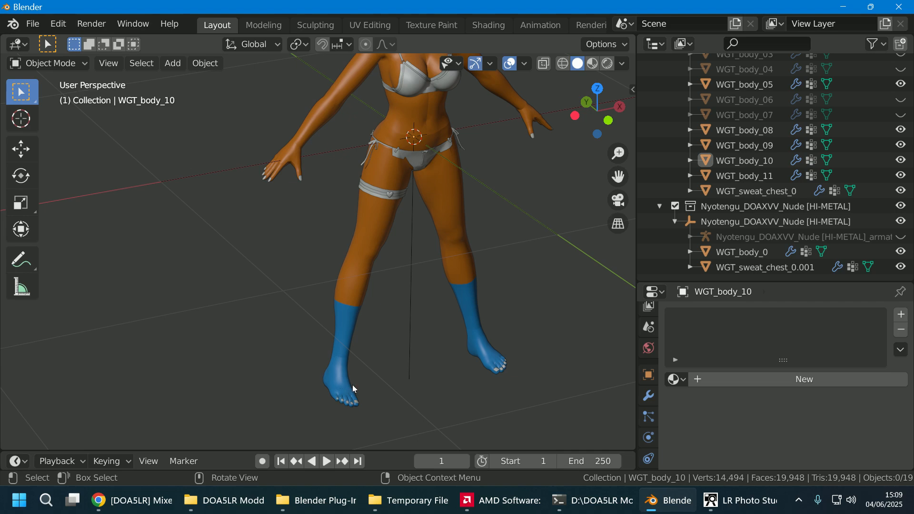
click(358, 405)
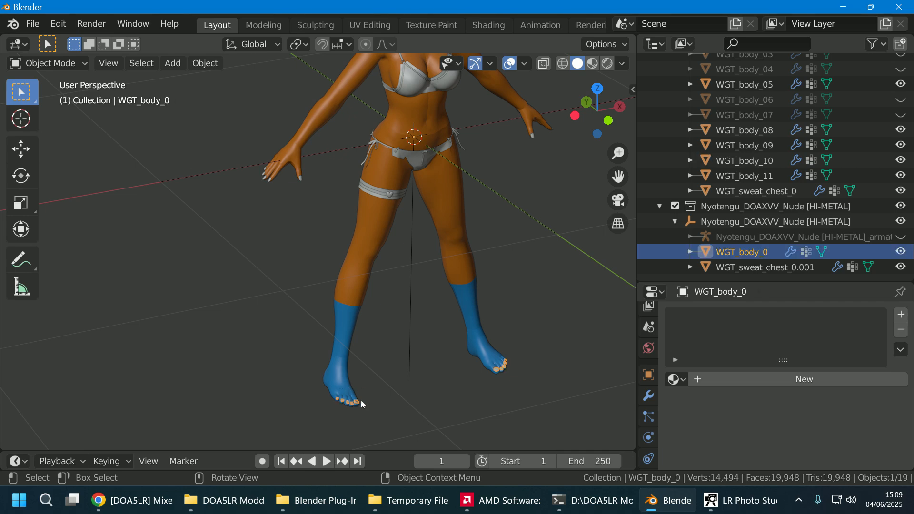
- Join the toenail mesh WGT_body_0 into the fingernail mesh WGT_body_10 and check the combined nails on hands and feet
shift+click(301, 179)
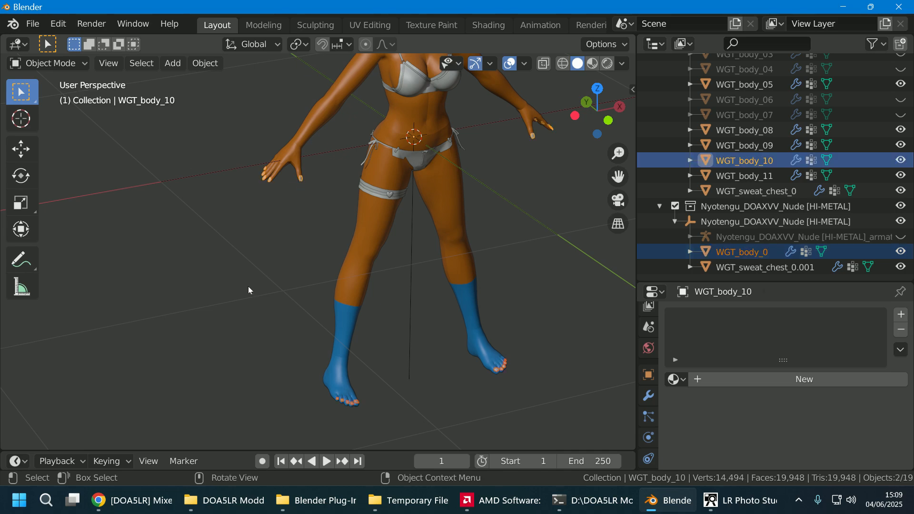
key(ctrl+j)
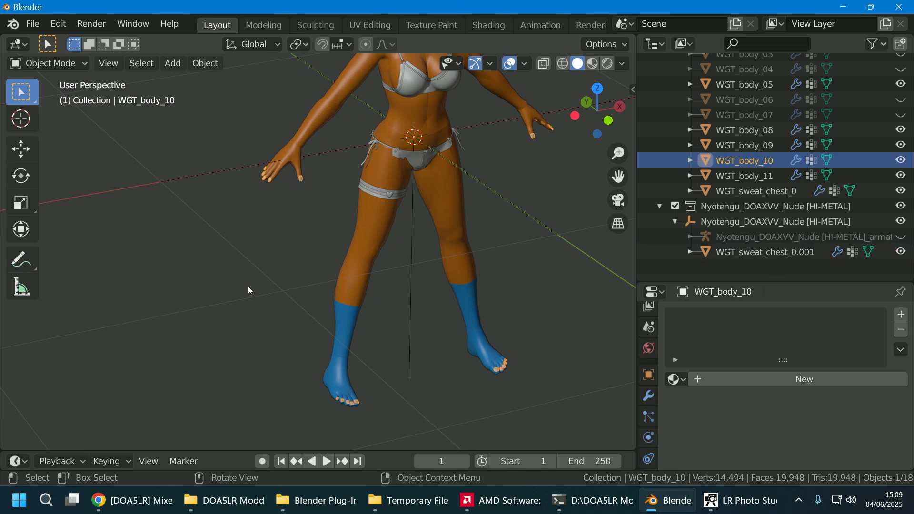
click(248, 286)
scroll(715, 233, up, 1)
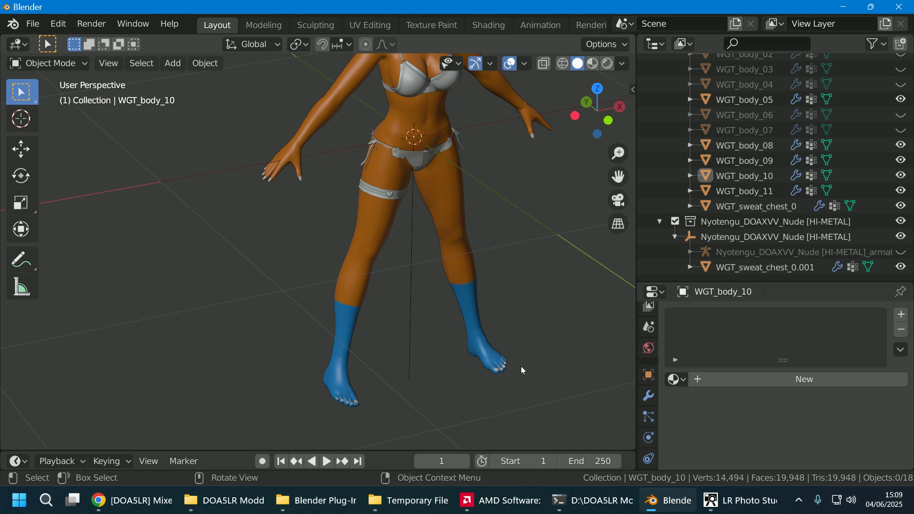
middle_drag(520, 367, 473, 353)
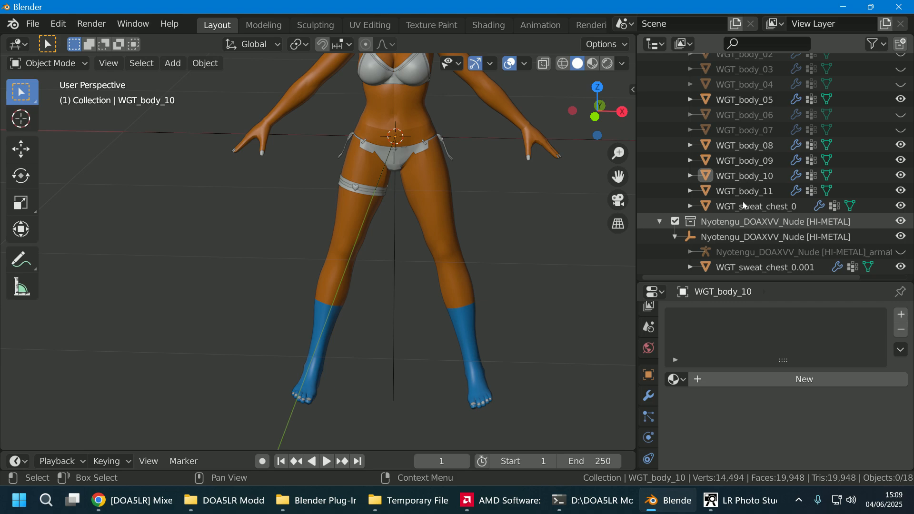
click(750, 178)
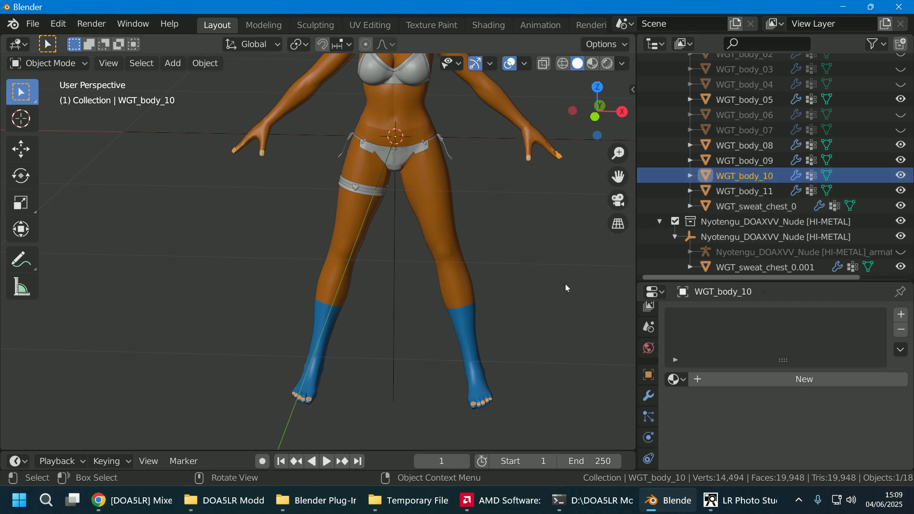
- Select the body mesh WGT_body_11 and open it for mesh editing
click(468, 333)
scroll(468, 341, up, 3)
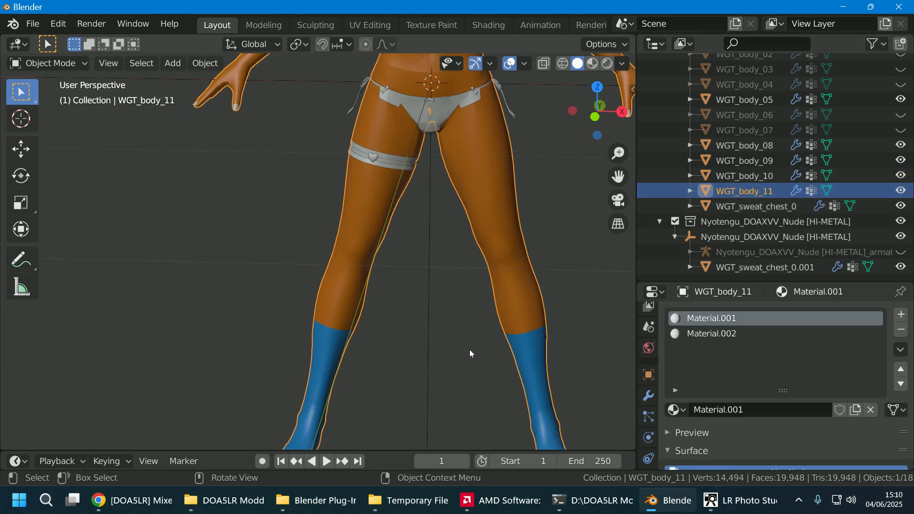
click(476, 359)
middle_drag(476, 359, 456, 378)
scroll(371, 324, down, 4)
click(827, 191)
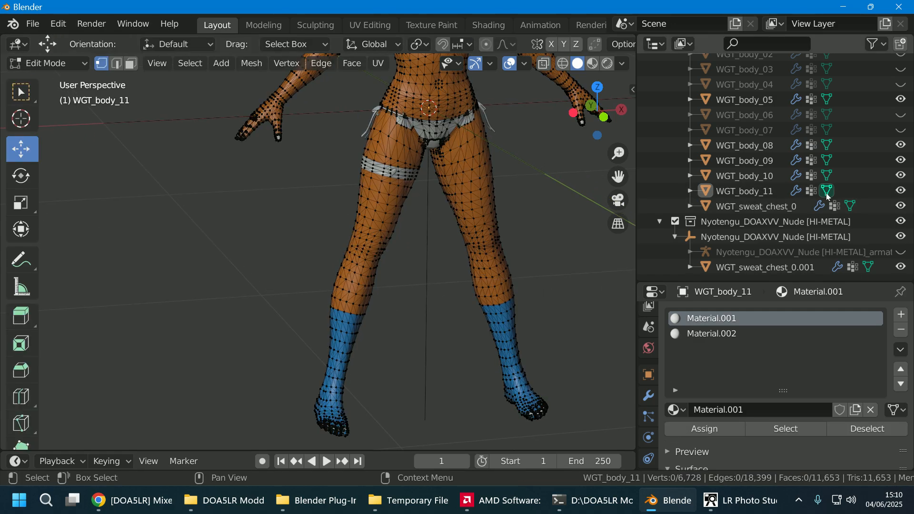
click(826, 194)
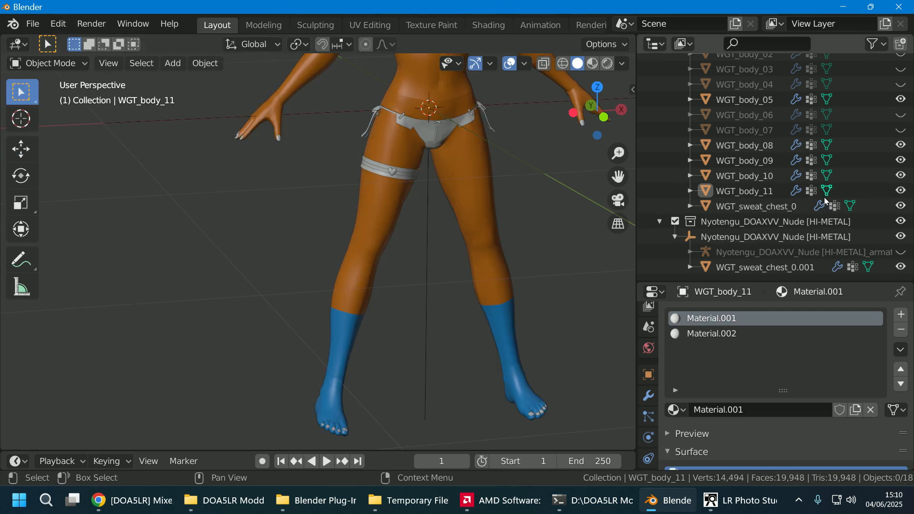
click(824, 196)
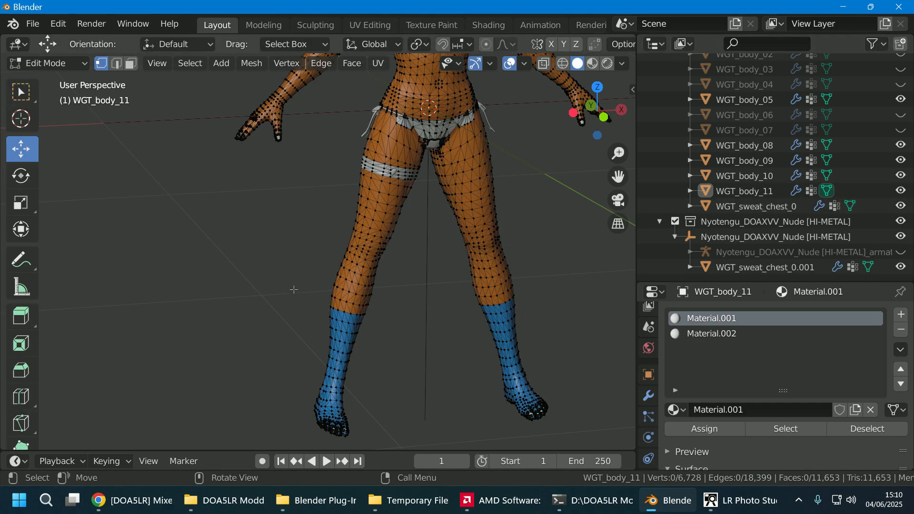
- Select all vertices of WGT_body_11, merge them by distance and leave mesh editing
key(a)
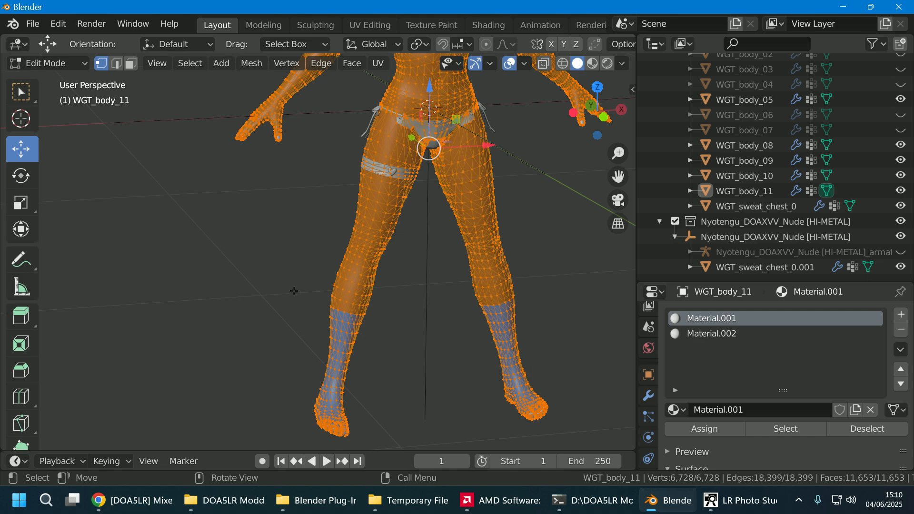
shift+middle_drag(308, 277, 279, 329)
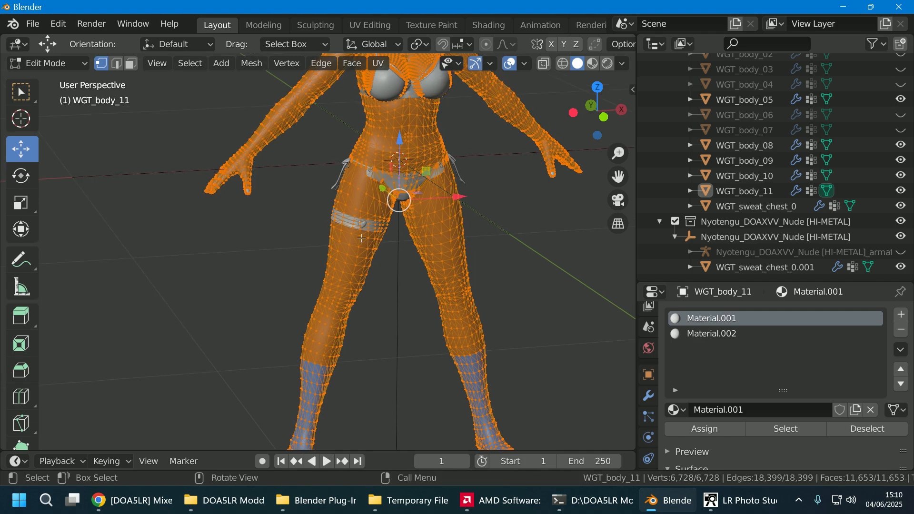
right_click(361, 238)
mouse_move(355, 344)
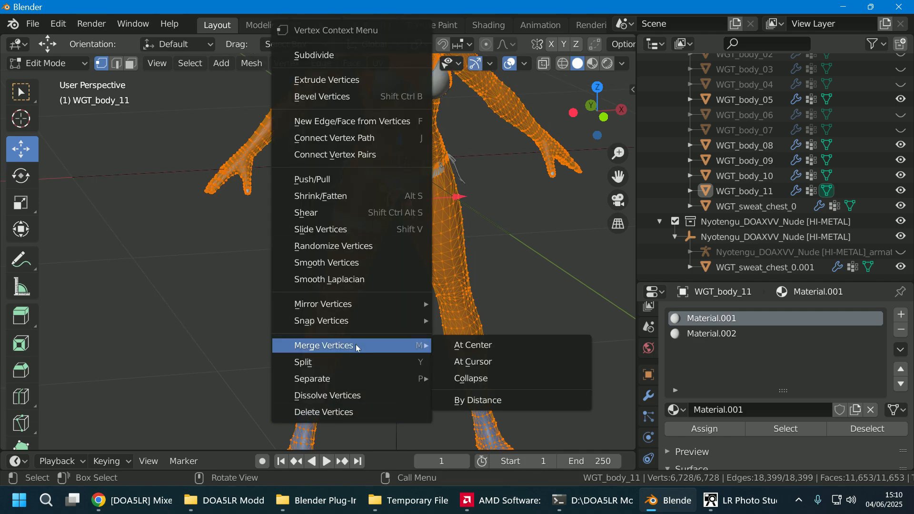
click(500, 402)
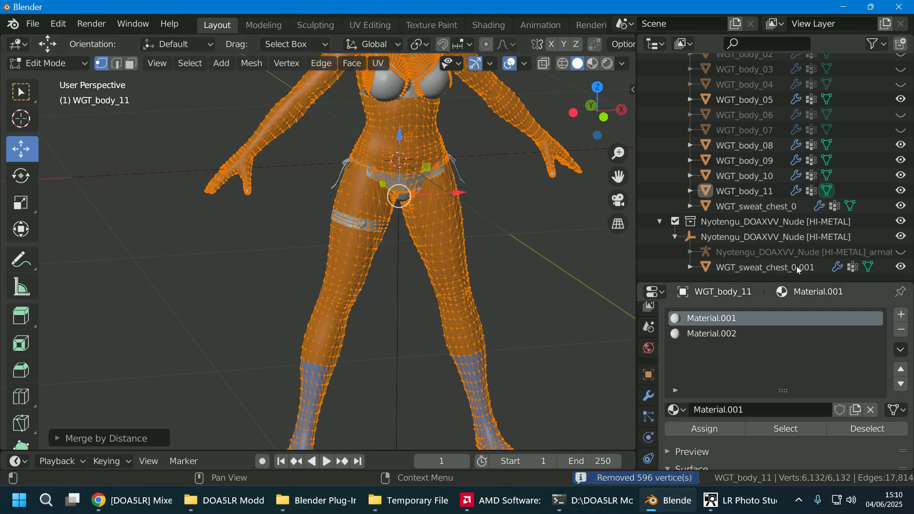
click(827, 191)
- Inspect the body's surface from the legs and calf seams up to the torso and neck
middle_drag(579, 301, 479, 276)
middle_drag(273, 287, 492, 300)
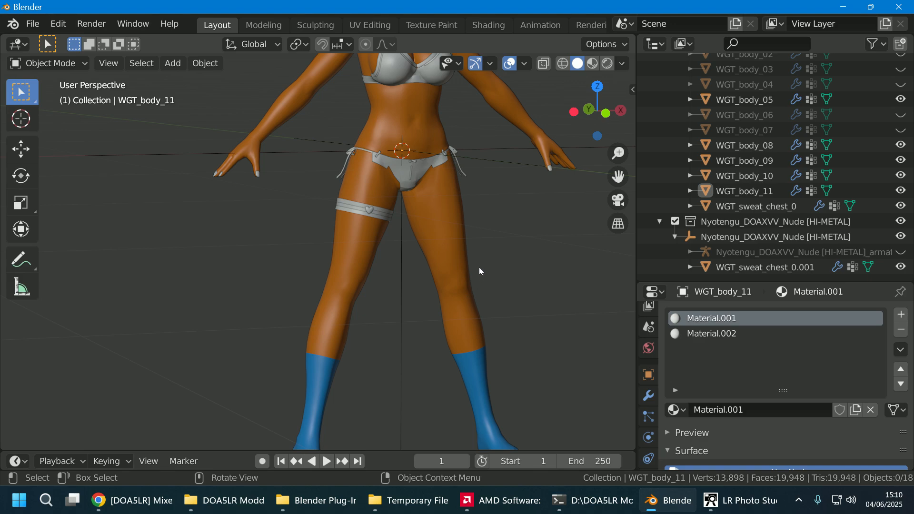
shift+middle_drag(479, 271, 459, 403)
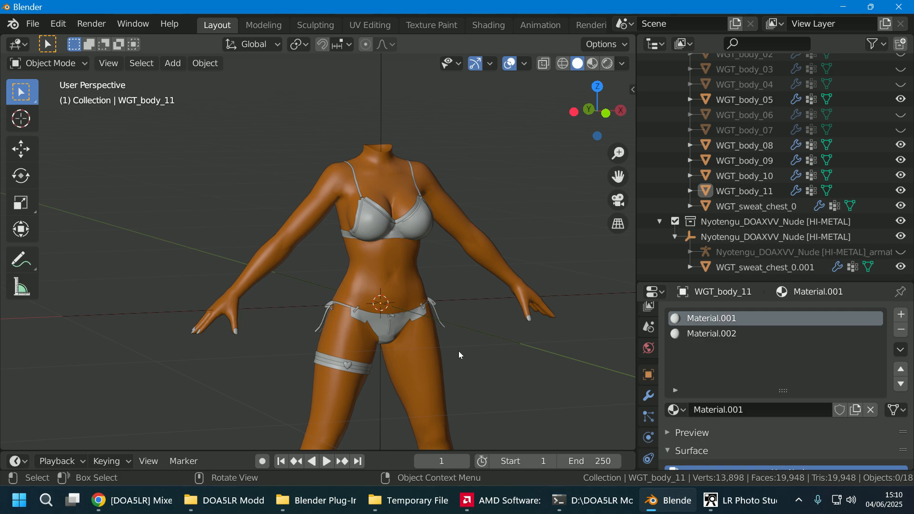
scroll(438, 239, up, 5)
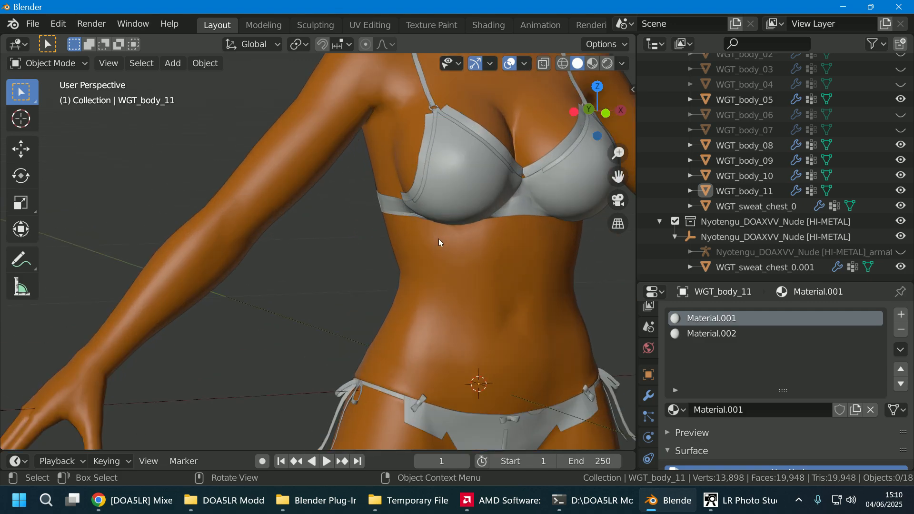
shift+middle_drag(485, 287, 417, 445)
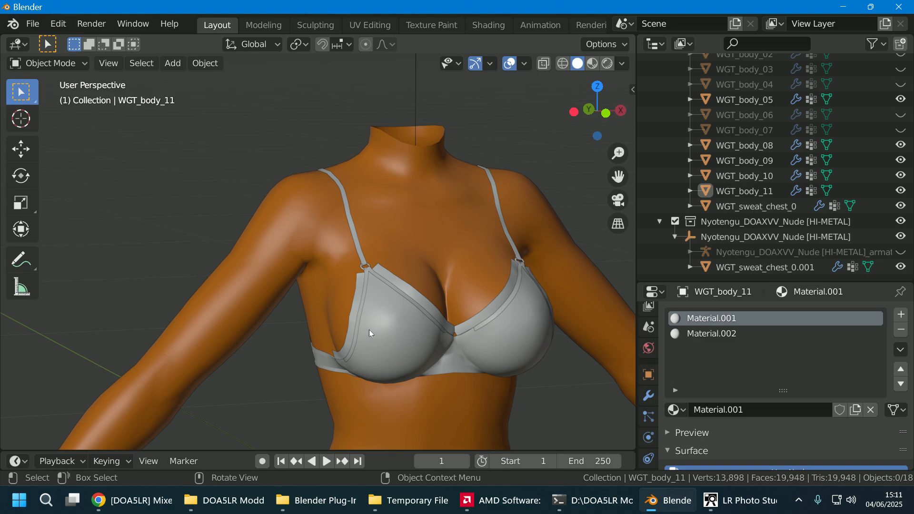
shift+middle_drag(369, 329, 364, 135)
scroll(427, 294, down, 8)
shift+middle_drag(431, 313, 473, 251)
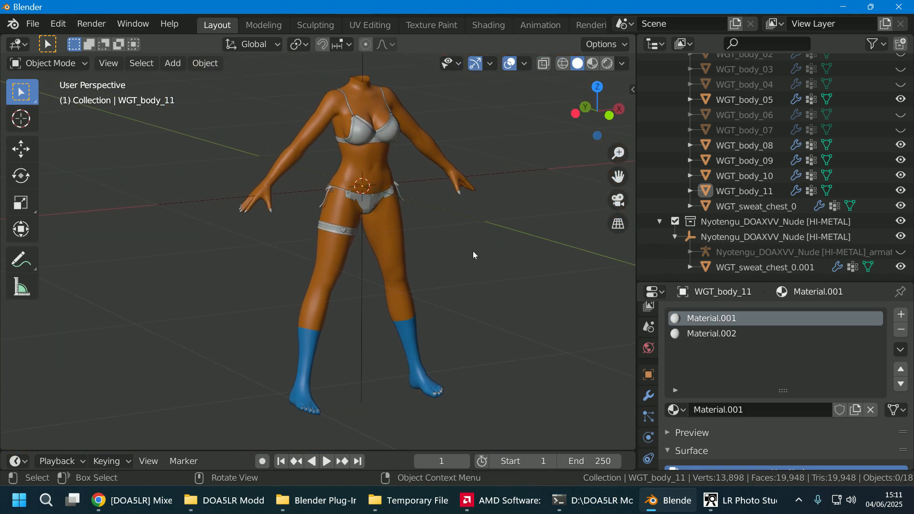
- Export the body mesh WGT_body_11 as WGT_body_11.tmcmesh into the DOA5LR Modding folder
click(325, 284)
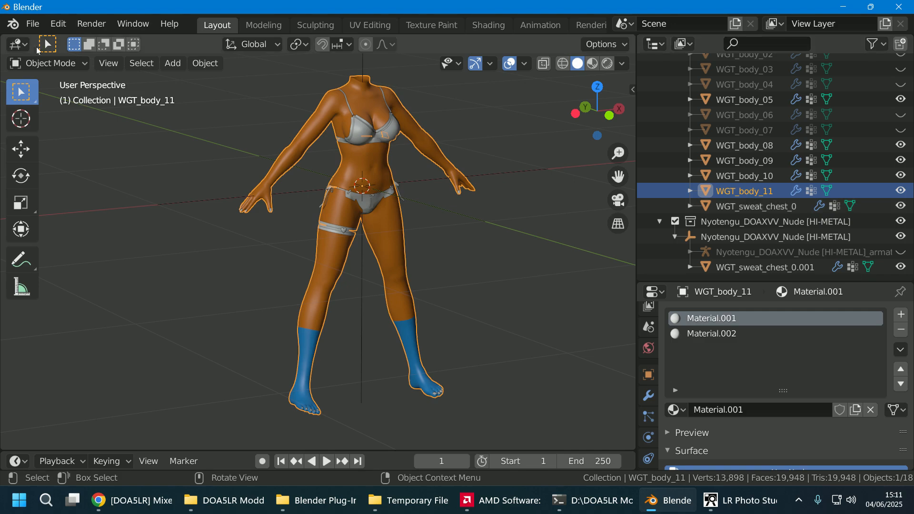
click(31, 26)
mouse_move(95, 243)
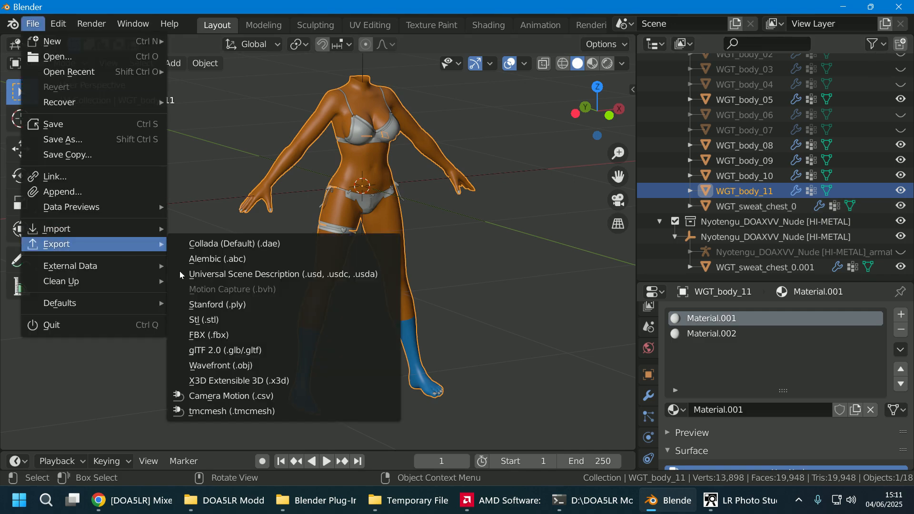
click(292, 411)
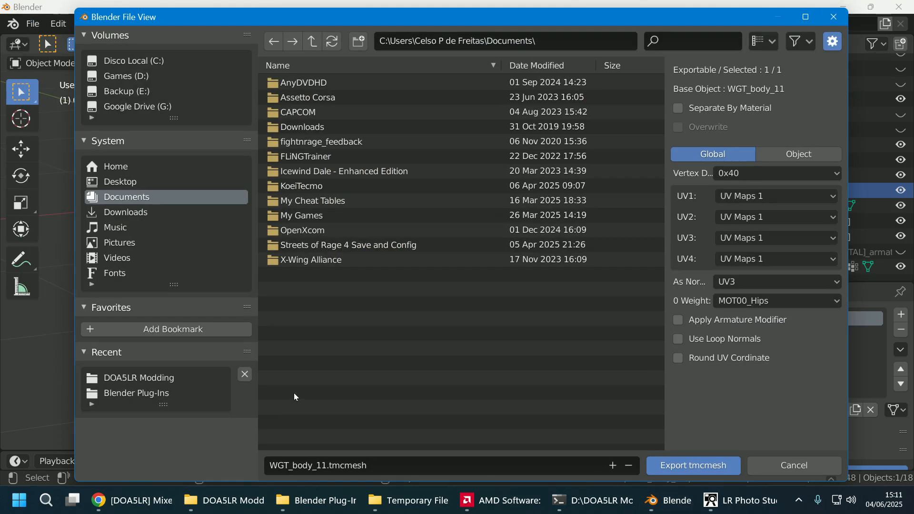
click(156, 379)
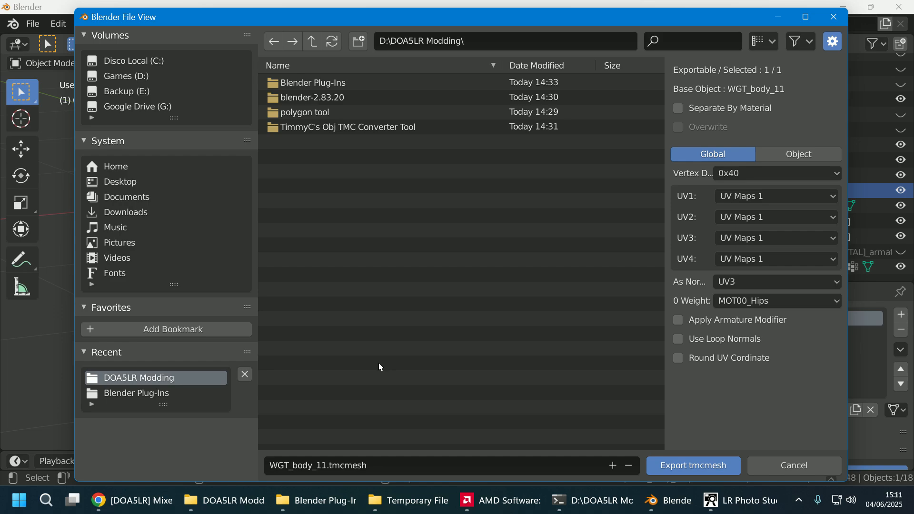
click(667, 465)
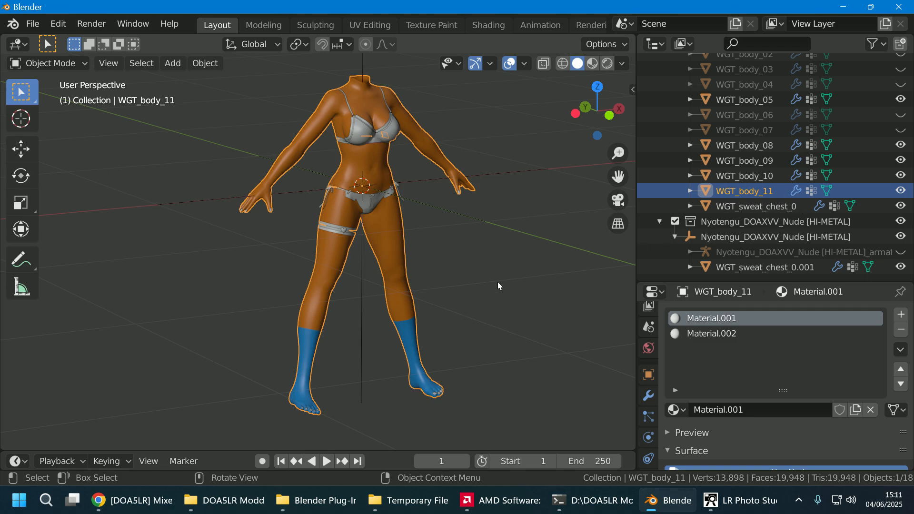
- Export the combined nail mesh WGT_body_10 as WGT_body_10.tmcmesh into the DOA5LR Modding folder
click(518, 302)
scroll(518, 302, down, 7)
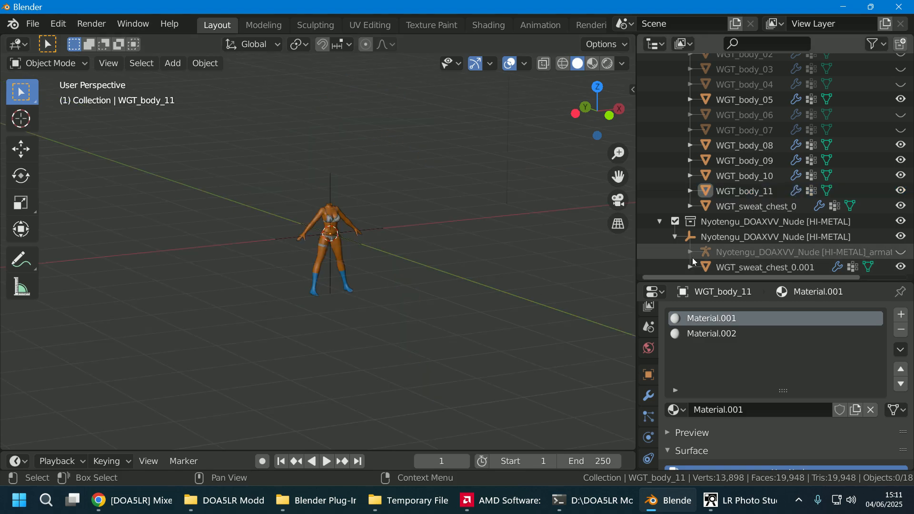
scroll(436, 292, up, 9)
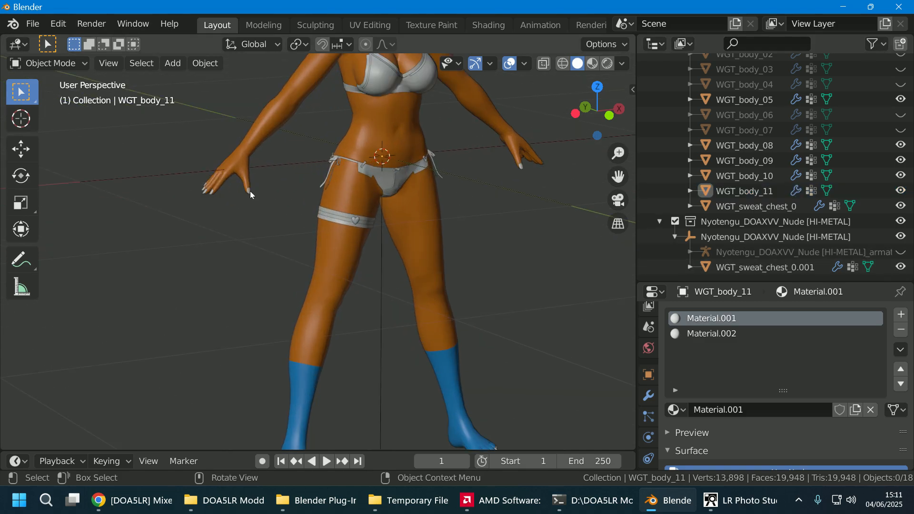
click(249, 191)
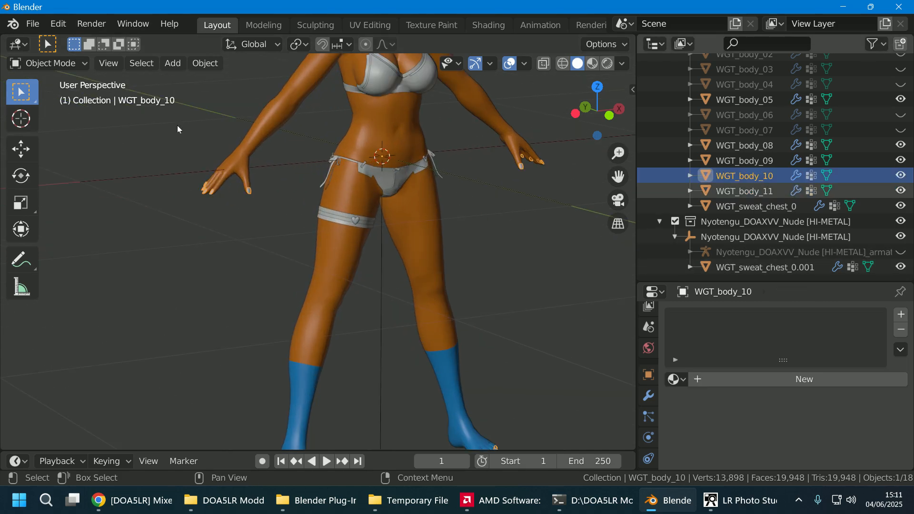
click(33, 24)
mouse_move(114, 244)
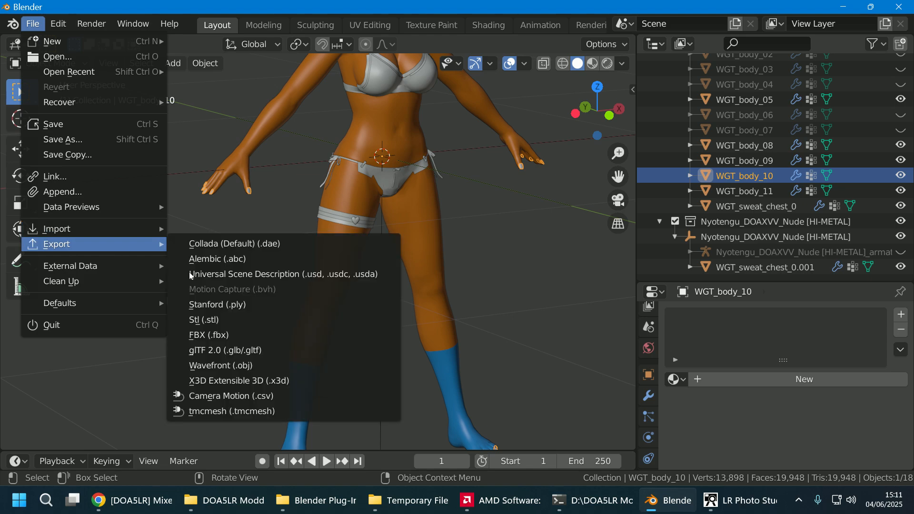
click(296, 411)
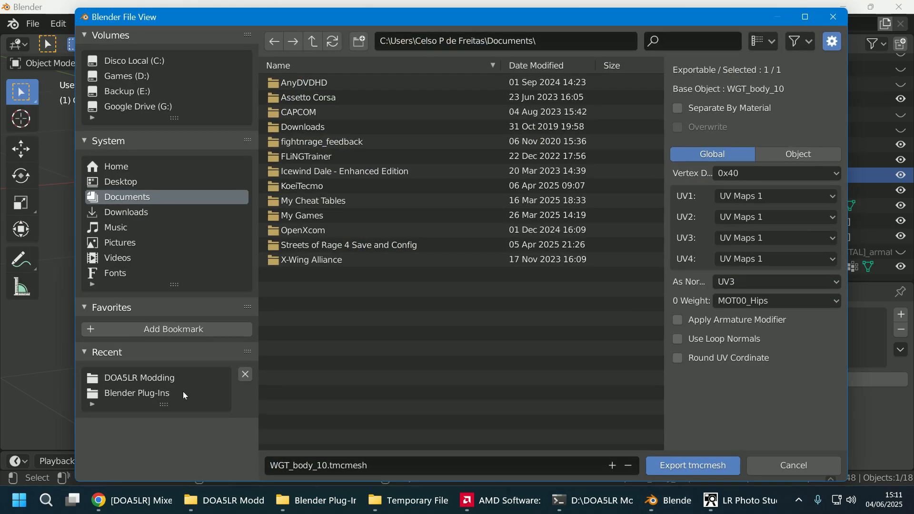
click(159, 379)
click(677, 469)
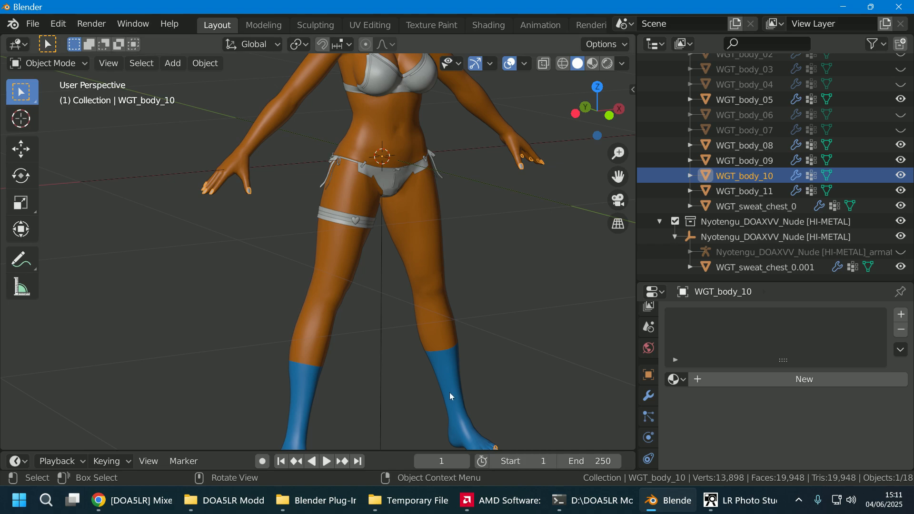
- Open Nyotengu_DOAXVV_Underwear [White Prince].TMC from the DOA5LR Modding folder in LR Photo Studio and examine the cut-off lower legs
mouse_move(224, 500)
click(247, 443)
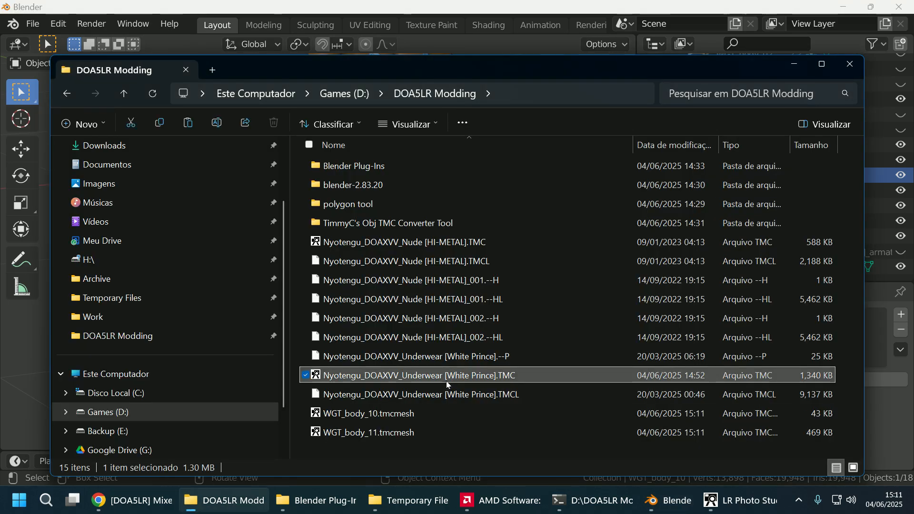
double_click(446, 382)
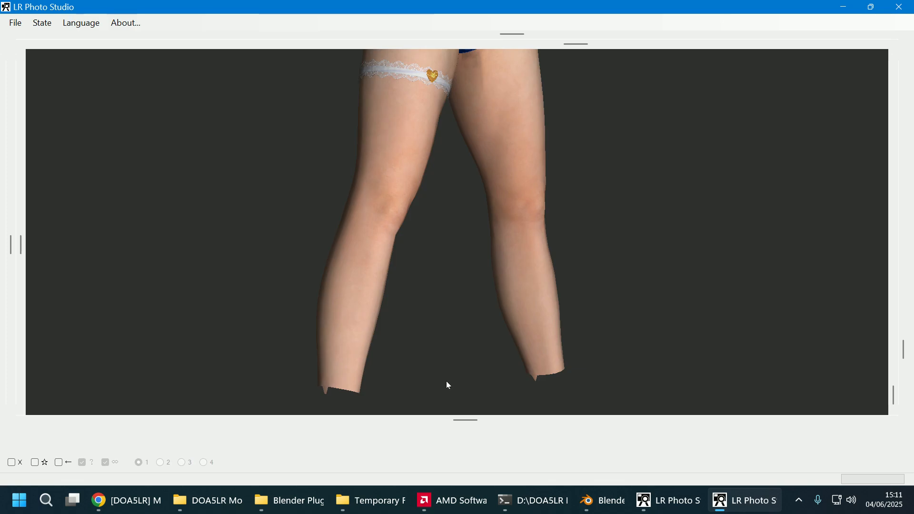
drag(618, 339, 590, 334)
right_drag(621, 322, 614, 283)
right_drag(626, 324, 626, 317)
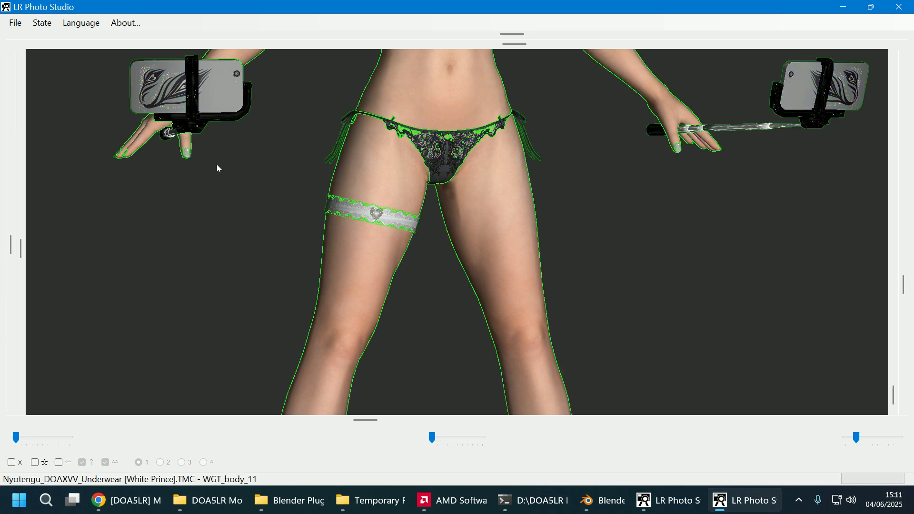
right_drag(383, 323, 387, 160)
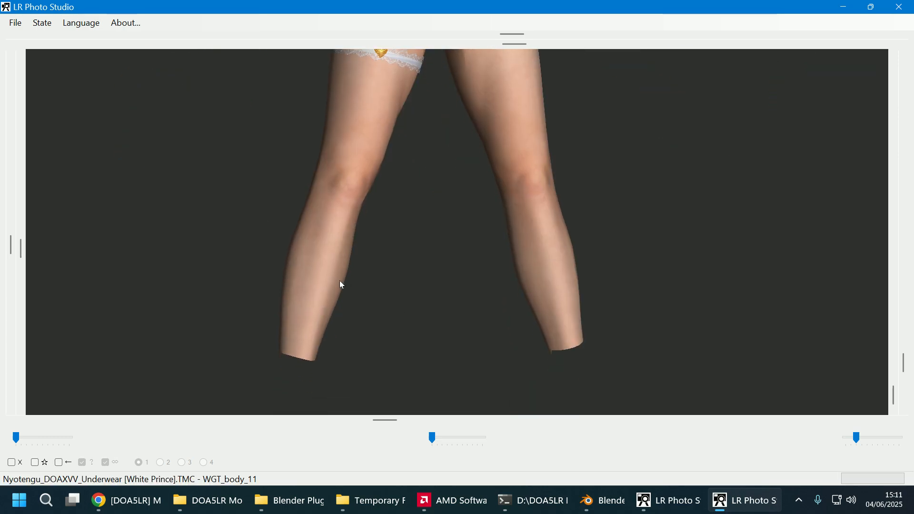
- Swap the body mesh WGT_body_11 for WGT_body_11.tmcmesh, saving as Nyotengu_DOAXVV_Underwear [White Prince] - out.TMC with component files copied
right_click(327, 254)
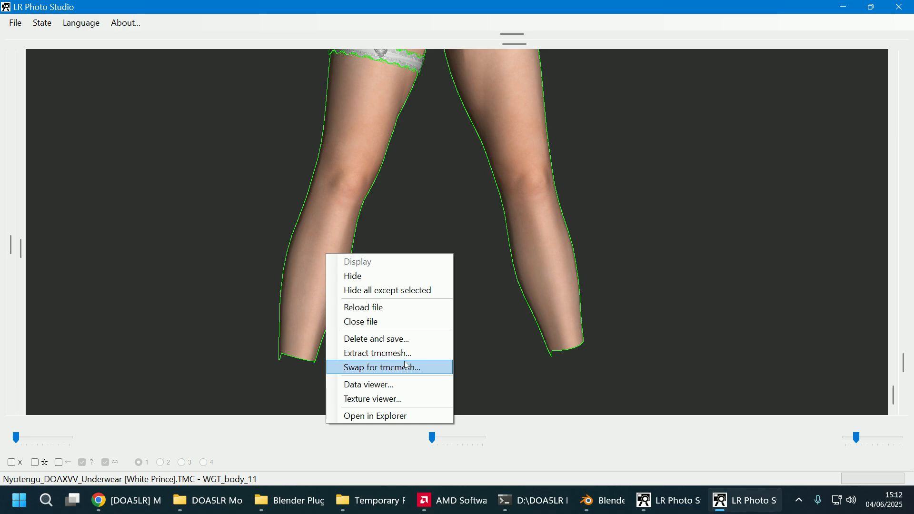
click(383, 368)
click(195, 501)
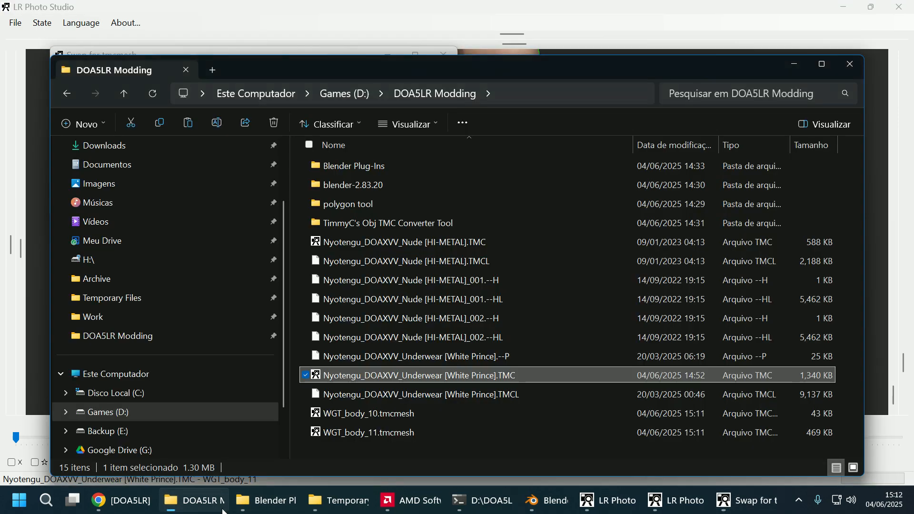
drag(416, 82, 642, 53)
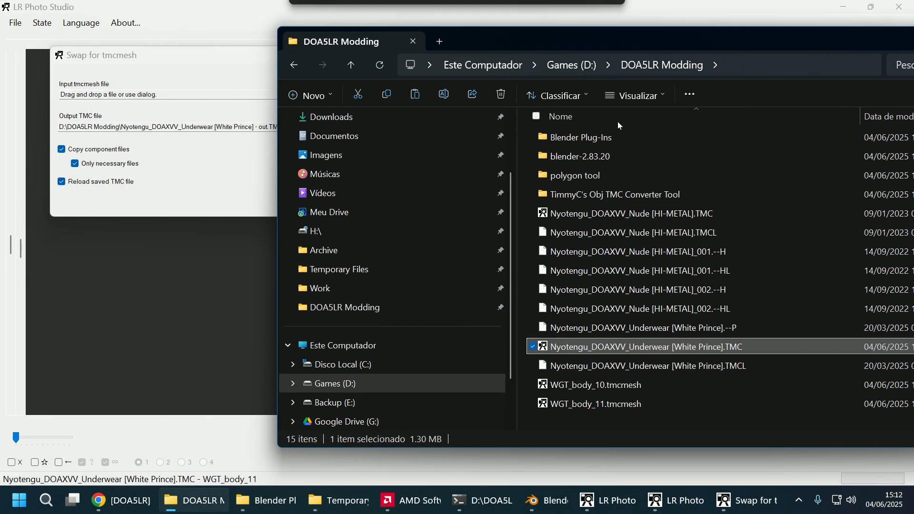
drag(650, 412, 187, 98)
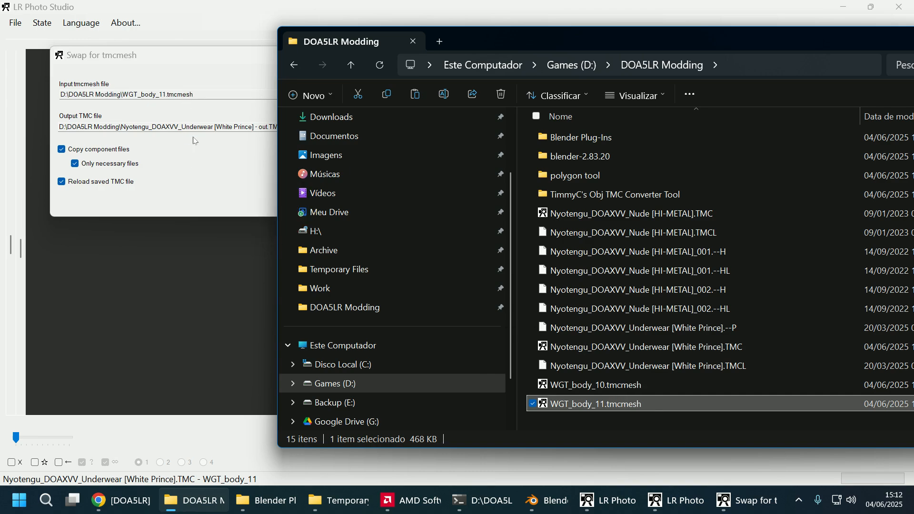
click(194, 140)
click(372, 202)
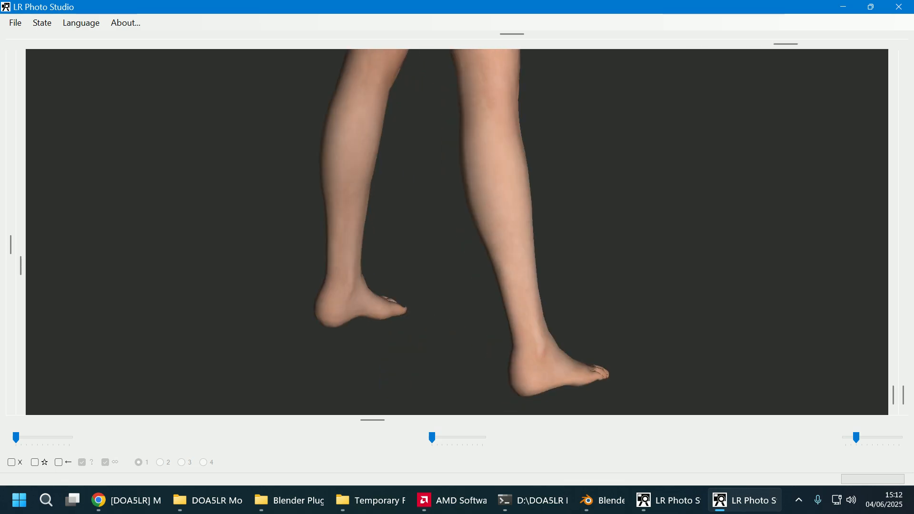
- Inspect the swapped model from the feet up to the torso and check which textures the body mesh WGT_body_11 uses
drag(829, 353, 671, 353)
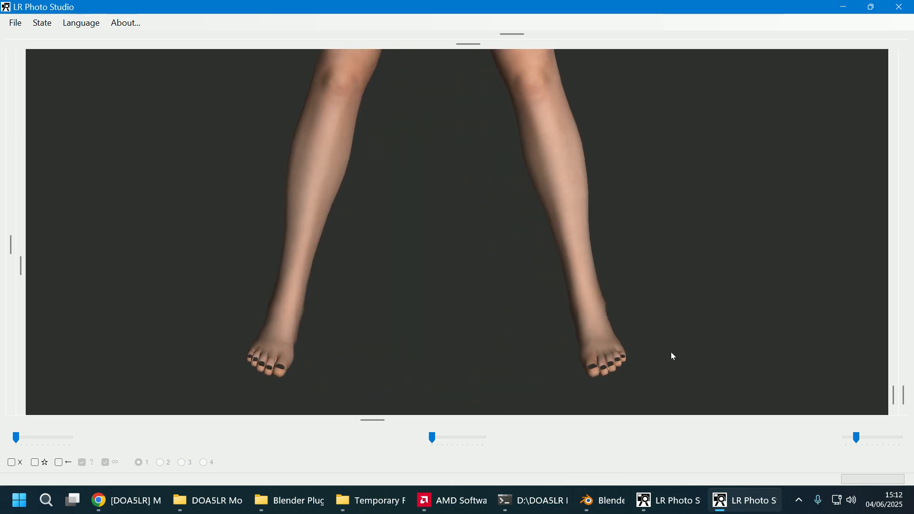
drag(672, 314, 661, 289)
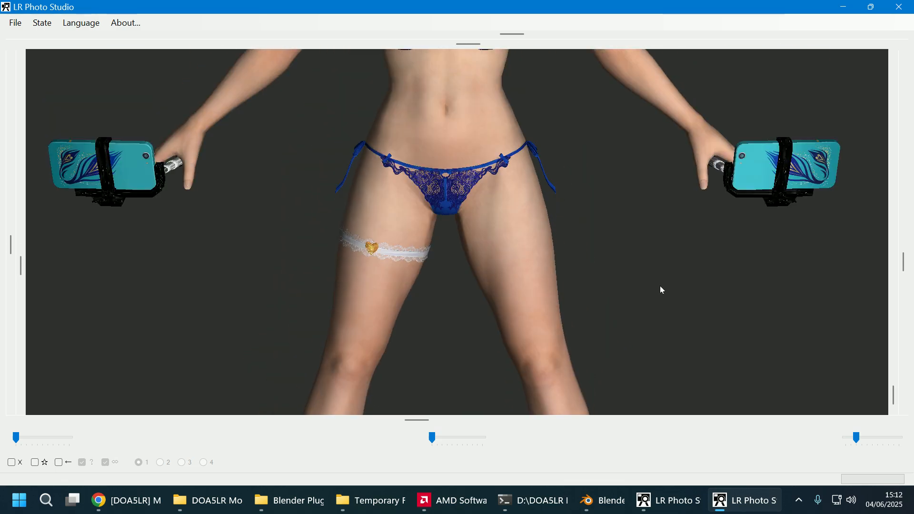
middle_drag(660, 287, 661, 287)
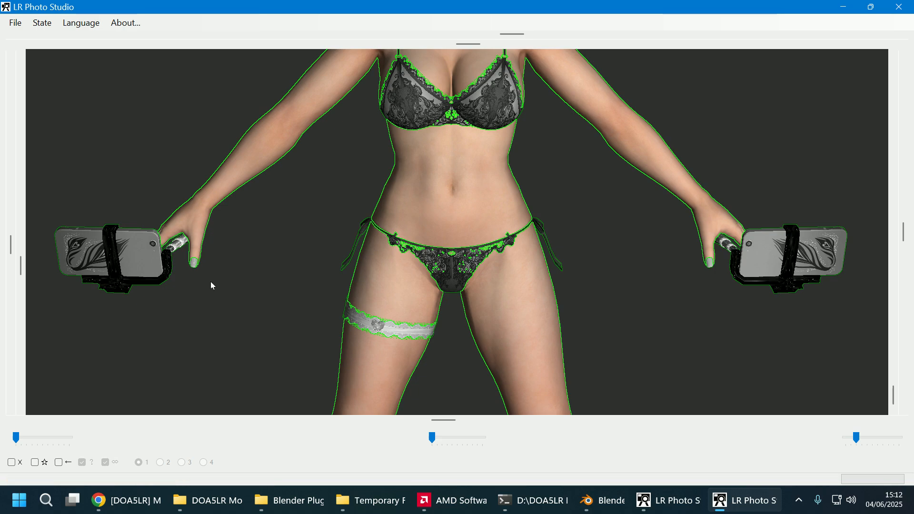
right_click(397, 301)
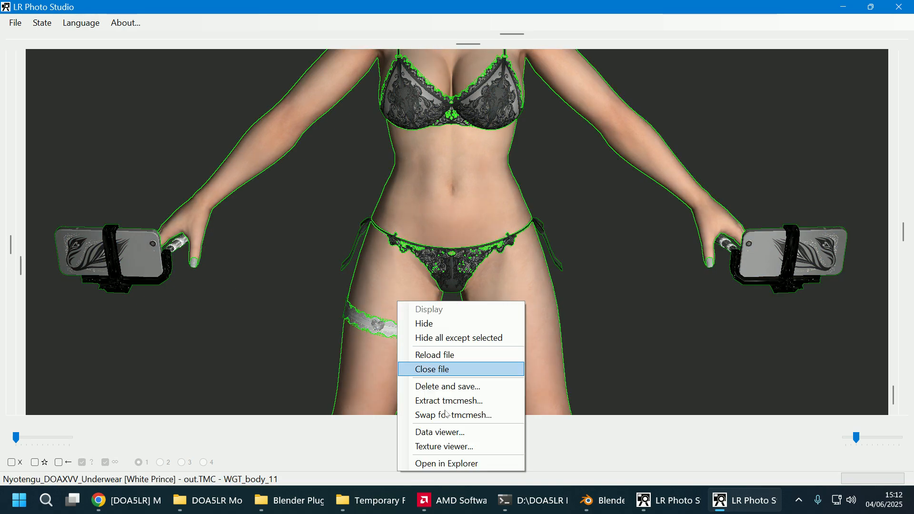
click(458, 446)
click(106, 93)
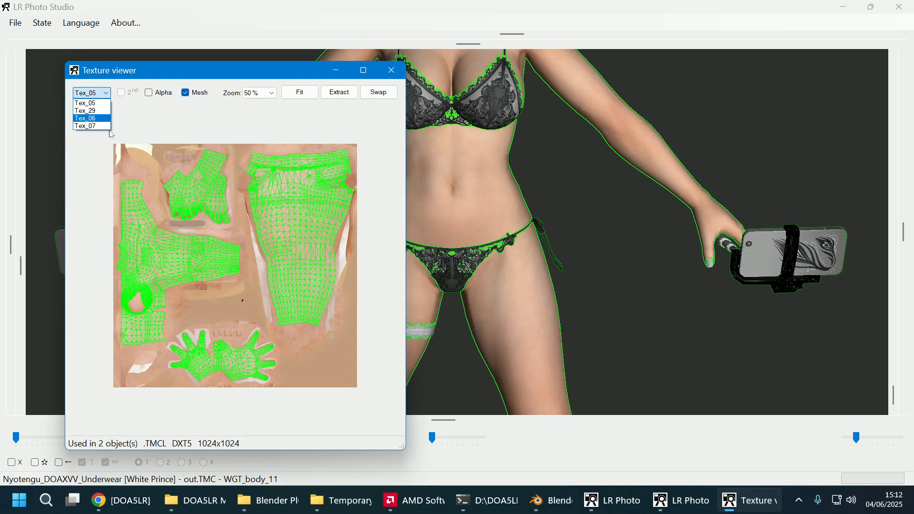
click(393, 71)
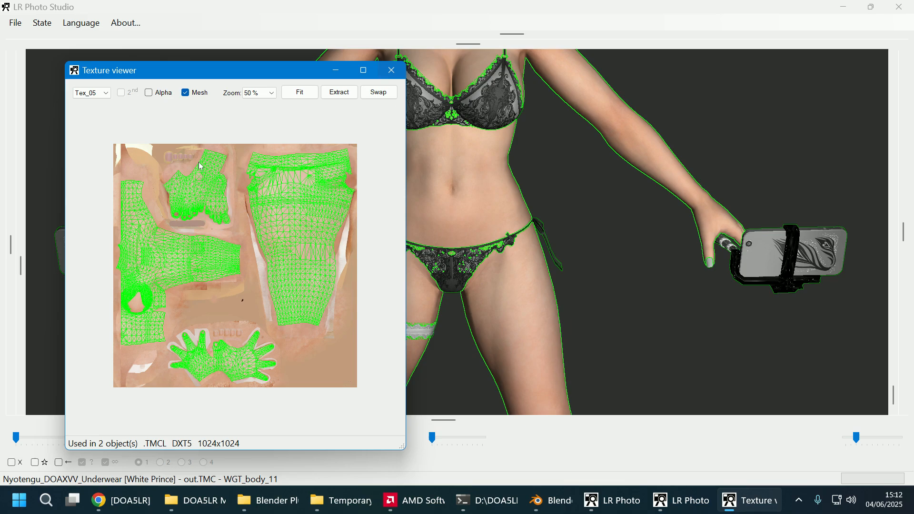
click(405, 75)
- Check which textures the nail mesh WGT_body_10 uses and examine the fingernails on the hand
click(197, 268)
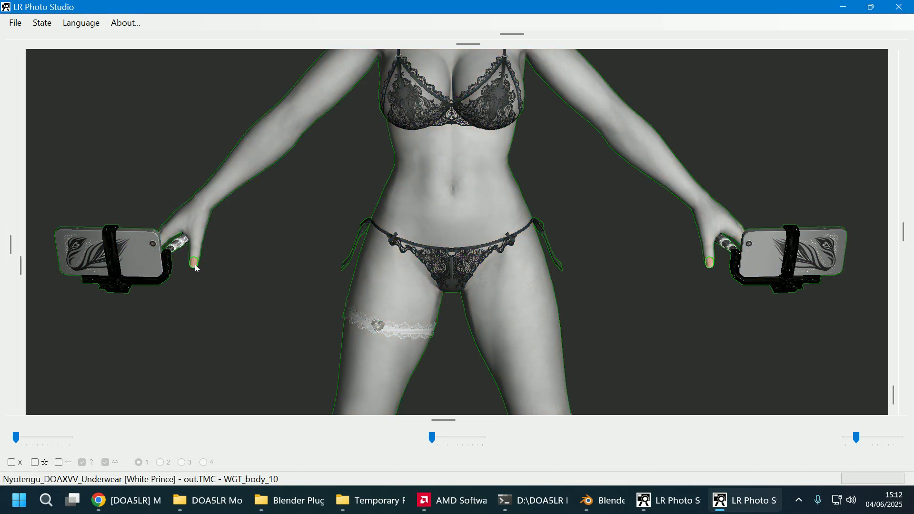
right_click(197, 269)
click(265, 410)
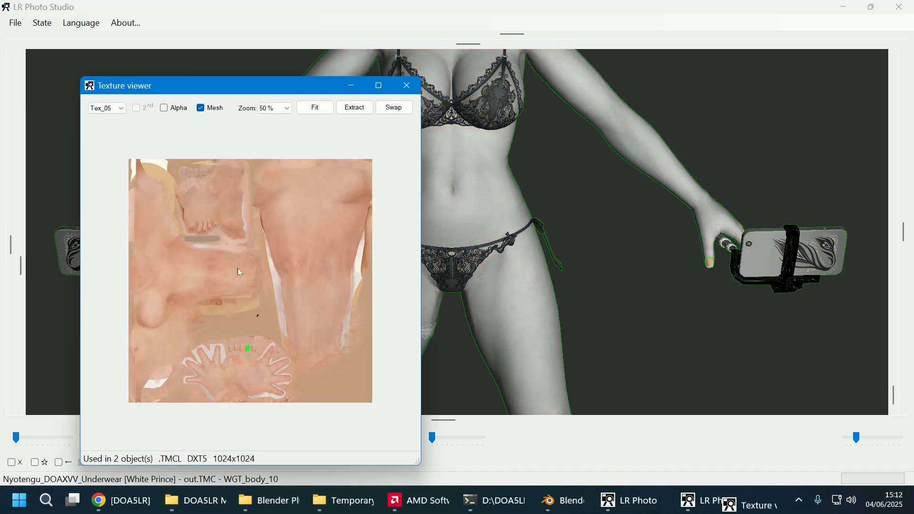
click(121, 108)
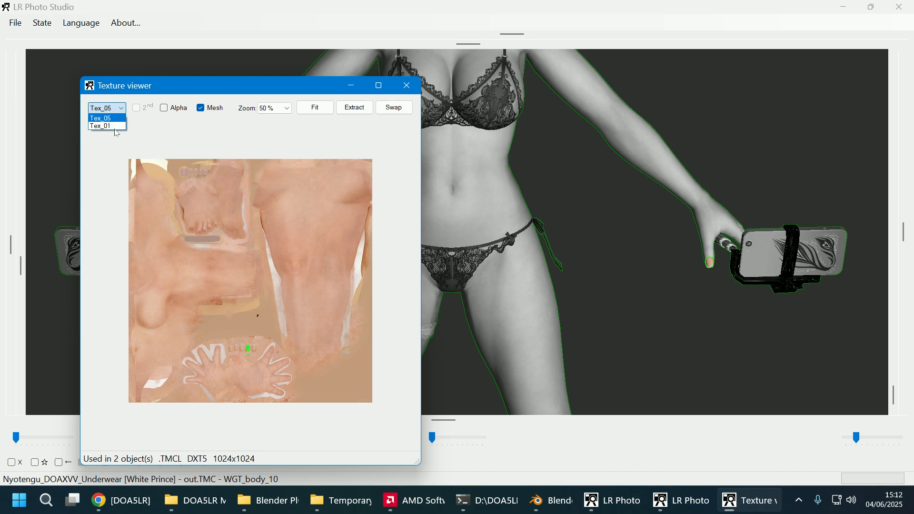
click(405, 90)
click(406, 90)
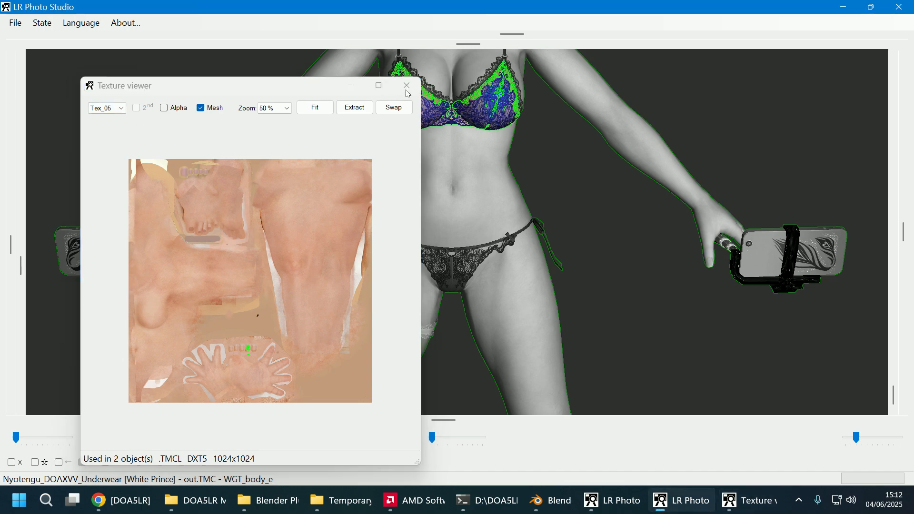
click(408, 94)
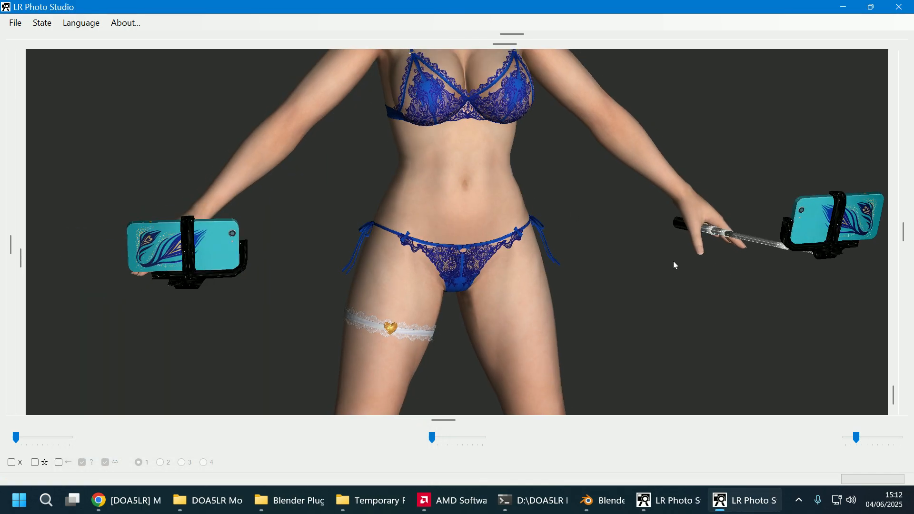
middle_drag(669, 262, 590, 283)
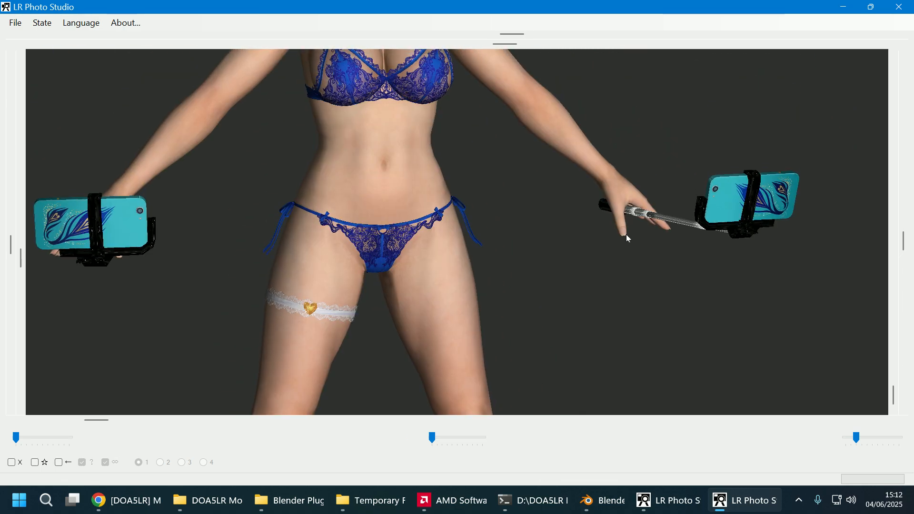
mouse_move(624, 232)
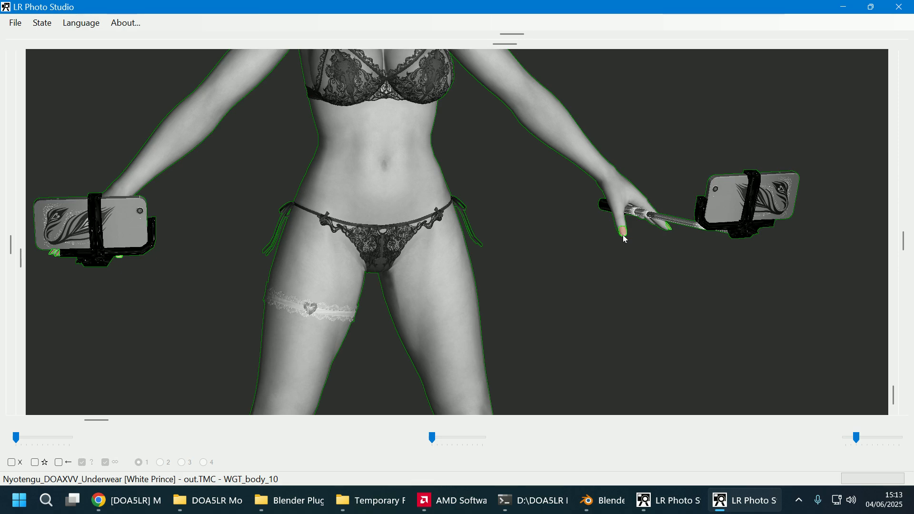
- Close the model in LR Photo Studio and delete the original Nyotengu_DOAXVV_Underwear [White Prince].TMC from the DOA5LR Modding folder
click(898, 7)
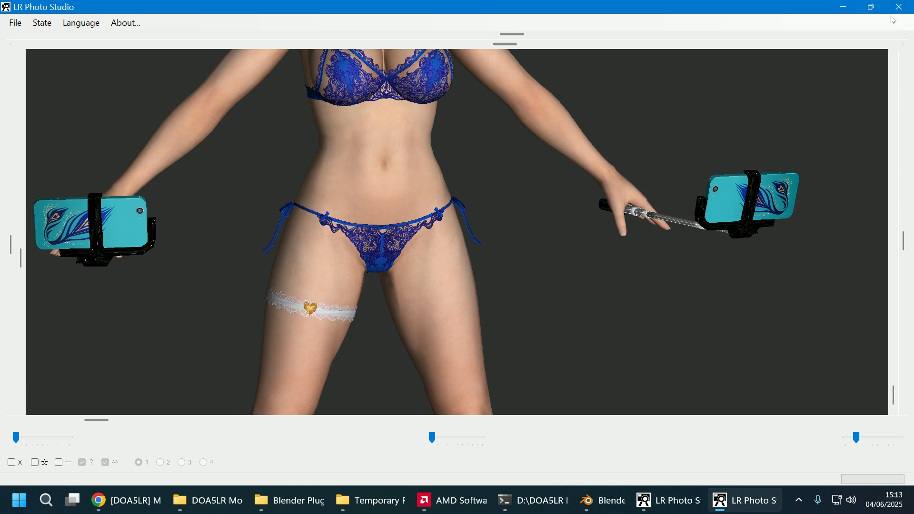
drag(622, 38, 404, 49)
right_click(508, 339)
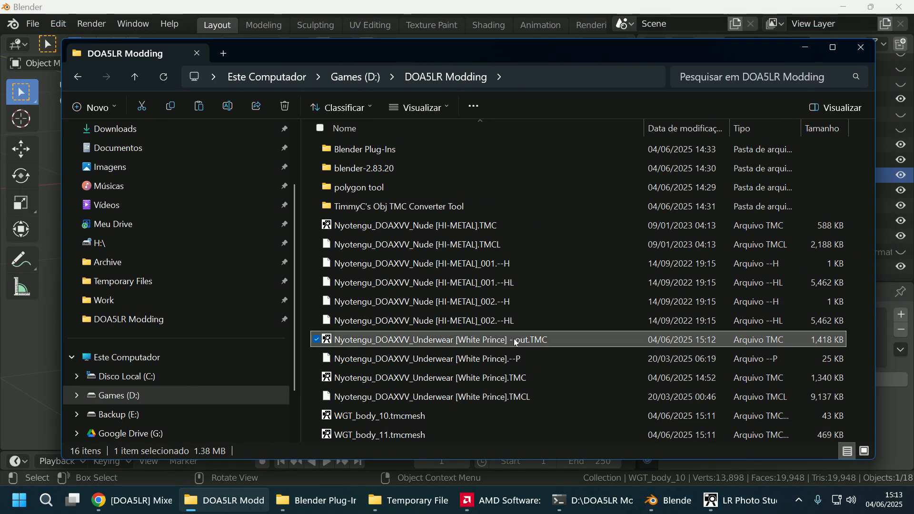
click(497, 374)
key(Delete)
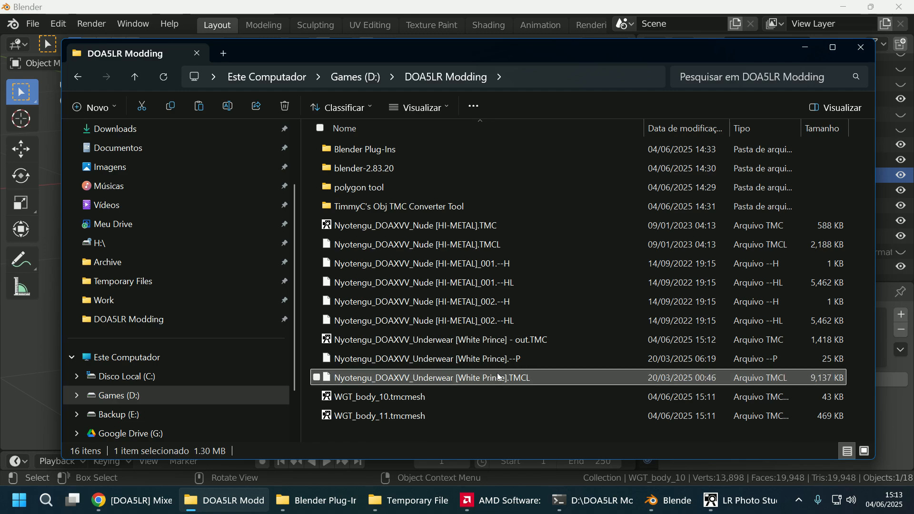
- Rename the swapped output file to Nyotengu_DOAXVV_Underwear [White Prince].TMC
click(520, 345)
right_click(524, 350)
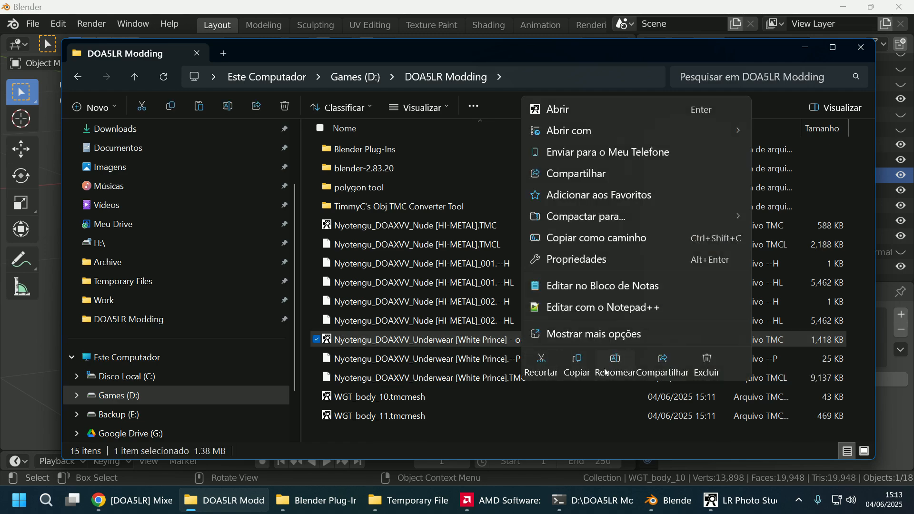
click(606, 372)
click(506, 339)
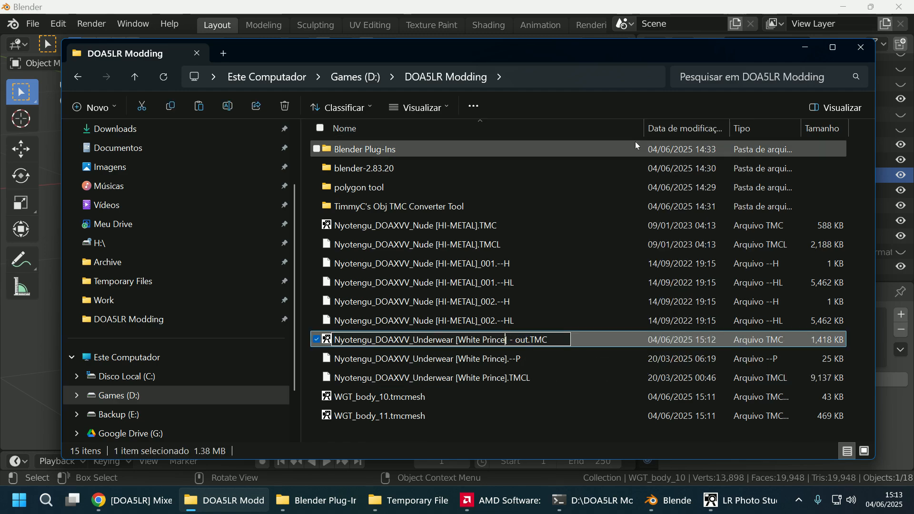
key(Delete)
key(Delete)
key(Delete)
key(Delete)
key(Delete)
key(Delete)
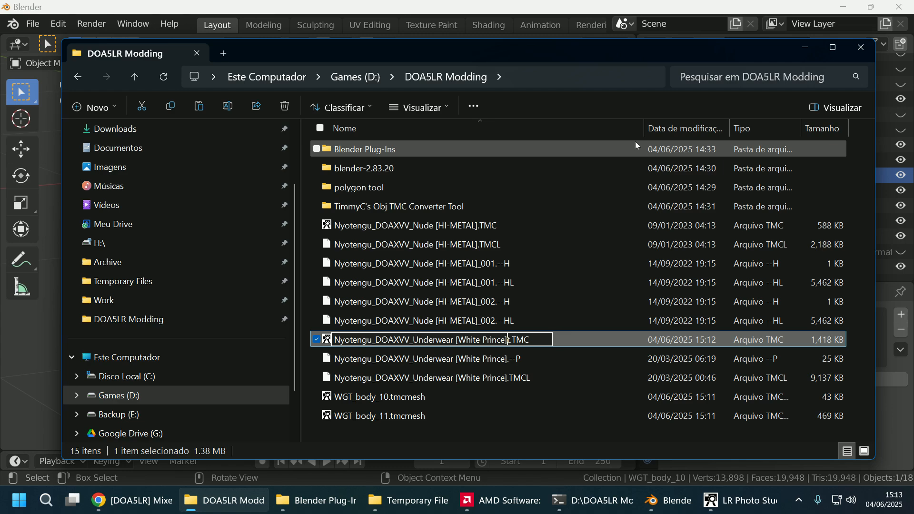
key(Return)
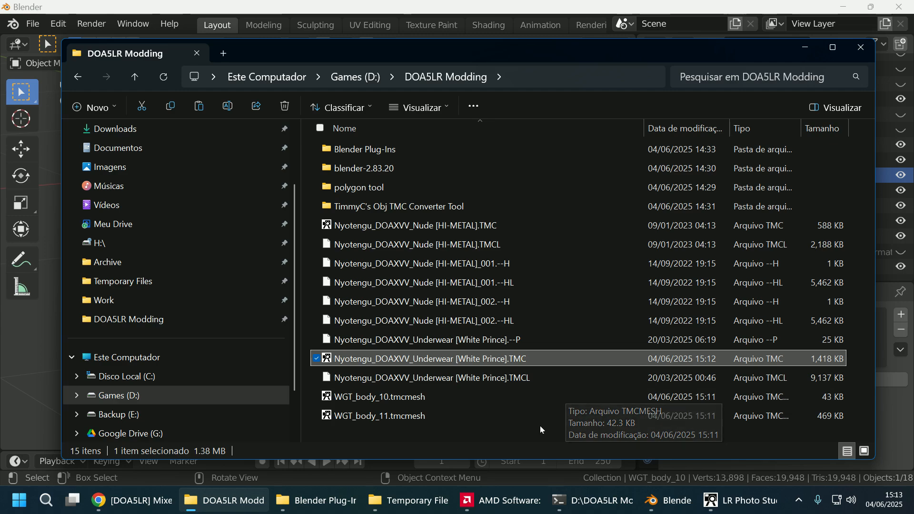
- Launch TMC Polygon Insert Tool.exe from the polygon tool folder
double_click(402, 195)
click(387, 248)
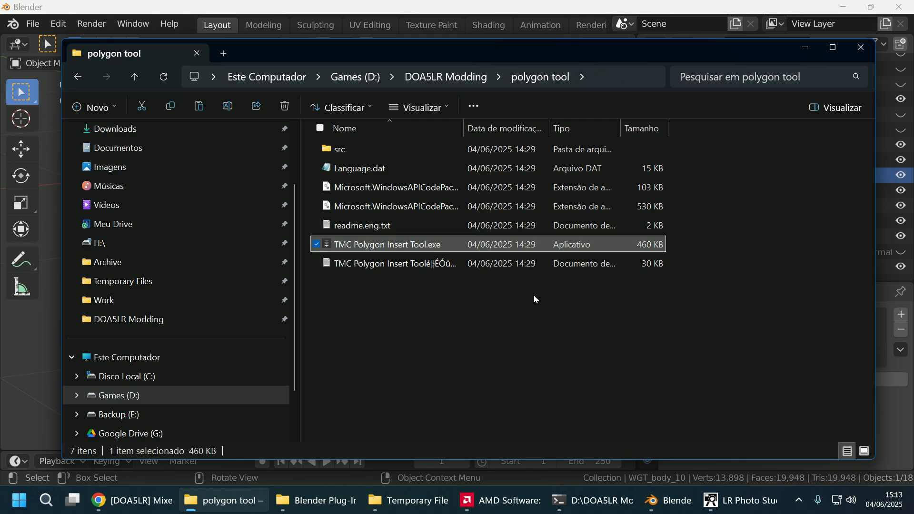
double_click(445, 244)
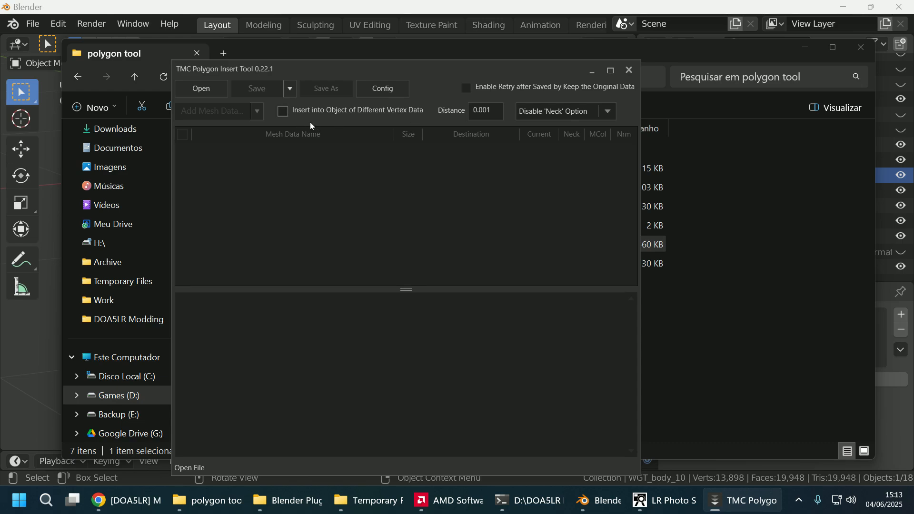
- Open Nyotengu_DOAXVV_Underwear [White Prince].TMC from the DOA5LR Modding folder on Games (D:) in TMC Polygon Insert Tool
click(207, 95)
scroll(275, 206, down, 3)
scroll(275, 209, down, 1)
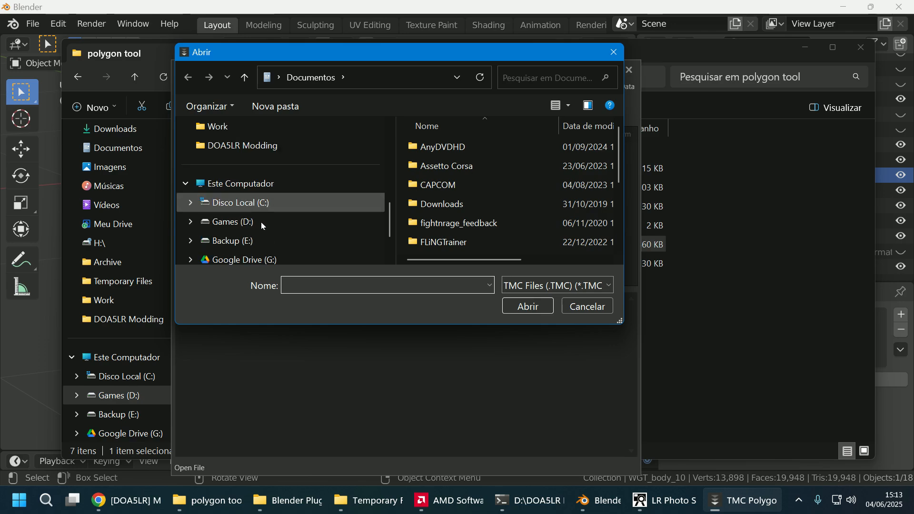
click(261, 222)
double_click(451, 151)
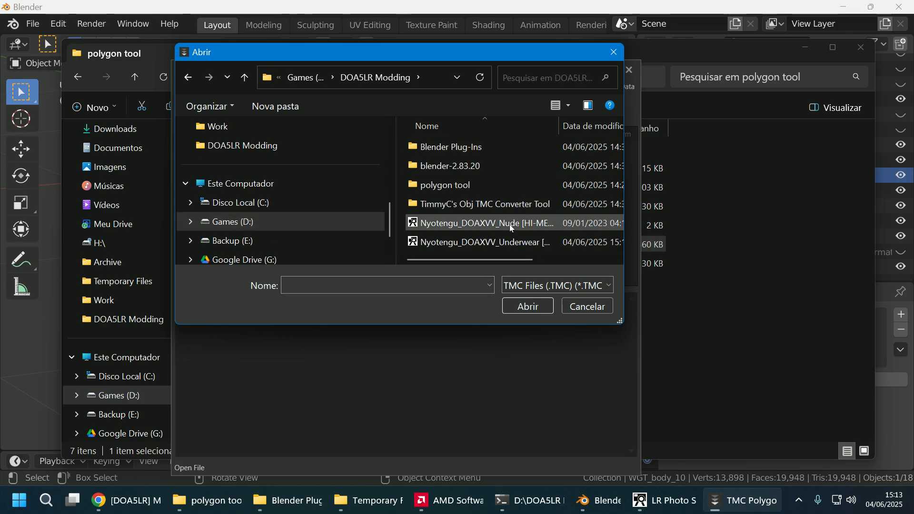
scroll(505, 233, right, 1)
click(501, 244)
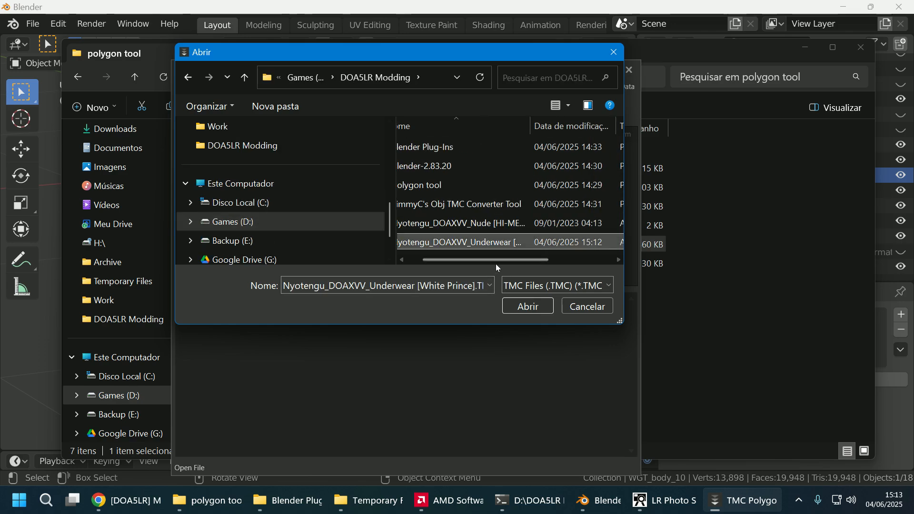
click(522, 307)
- Add WGT_body_10.tmcmesh as mesh data and widen the tool window so all the columns show
drag(457, 65, 481, 58)
click(257, 106)
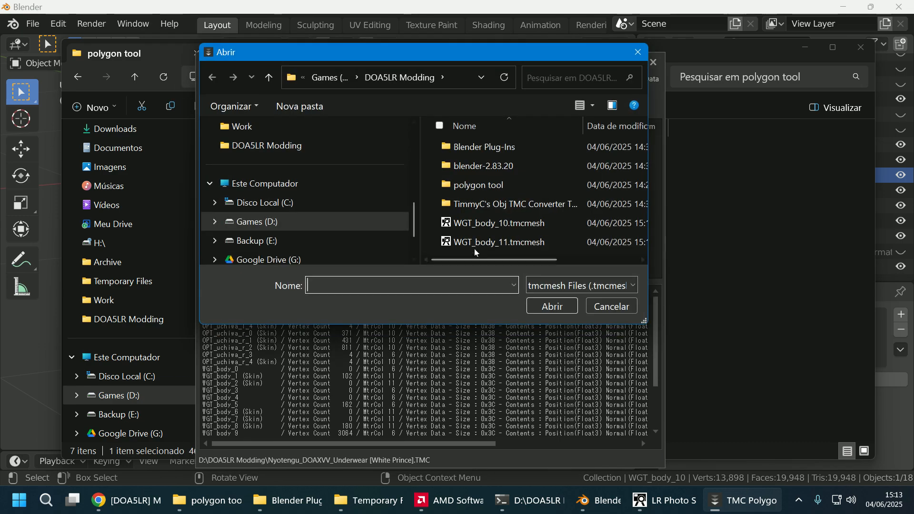
click(495, 223)
click(546, 315)
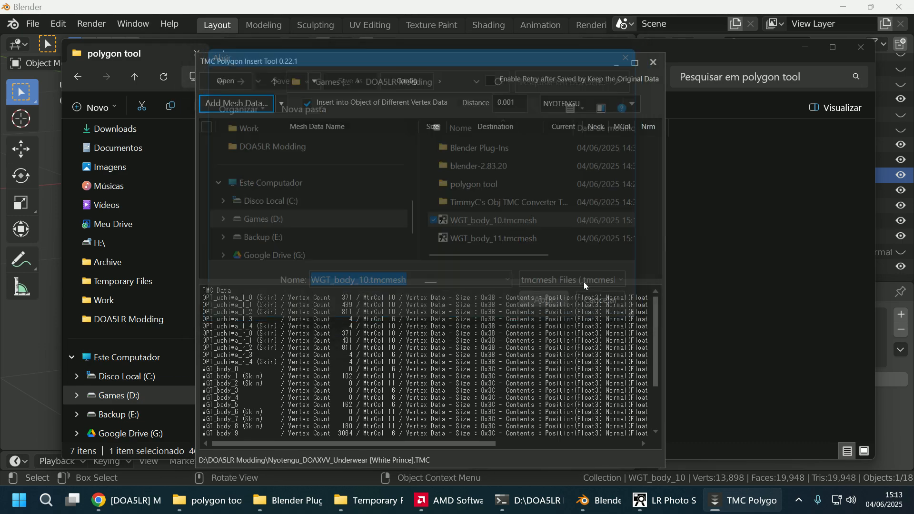
drag(661, 241, 784, 241)
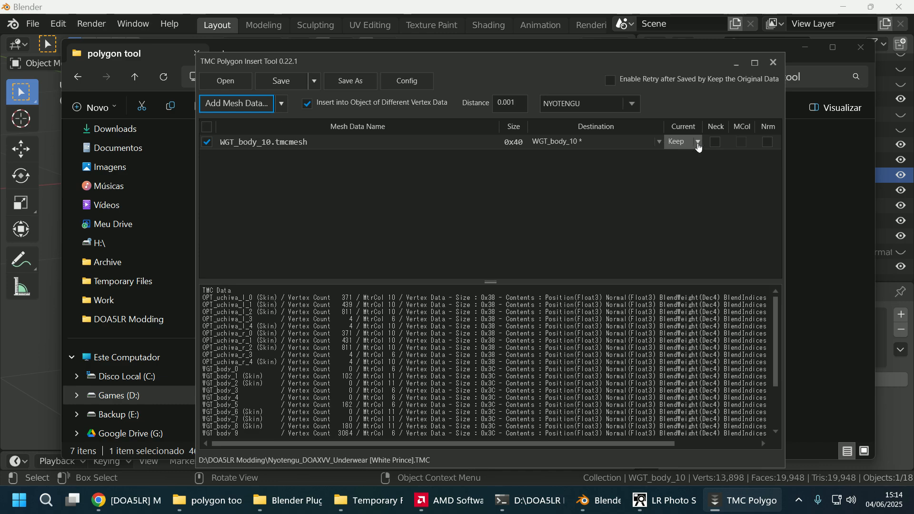
- Set WGT_body_10's current mesh handling to Delete and save the insertion, overwriting the TMC file
click(698, 142)
click(695, 169)
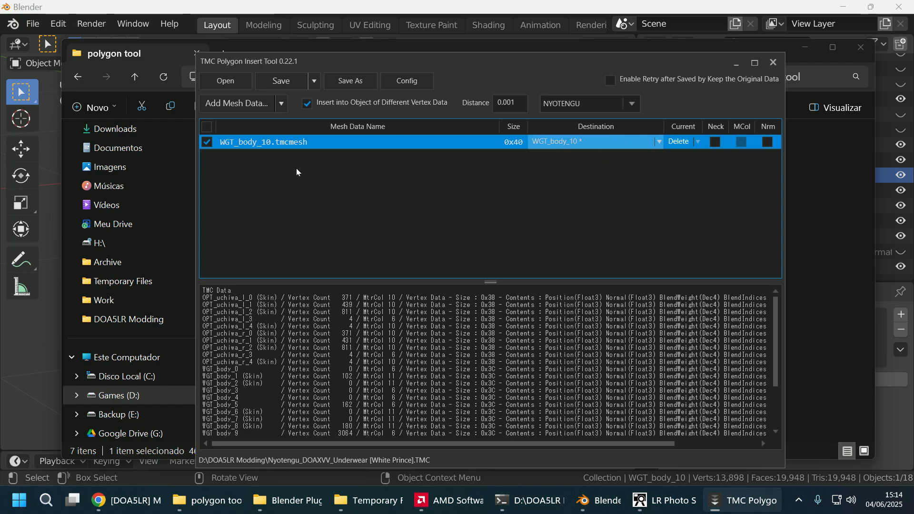
click(295, 85)
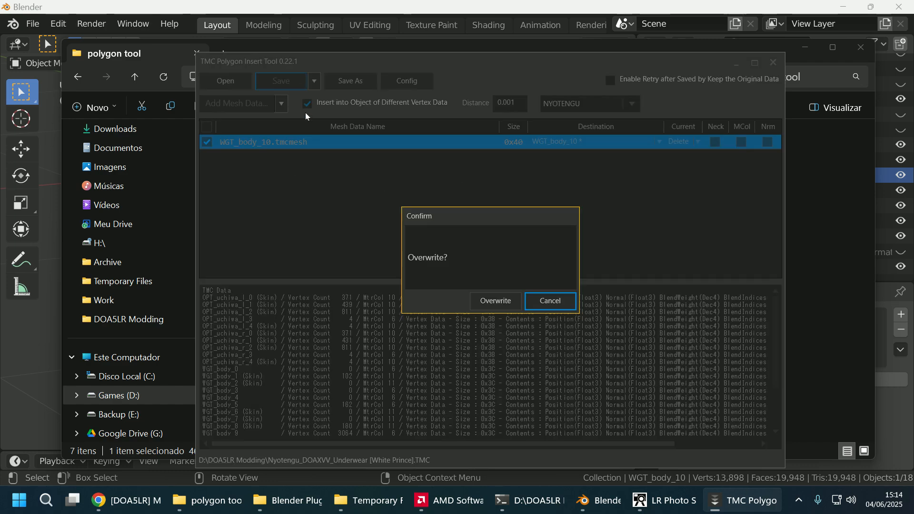
click(498, 301)
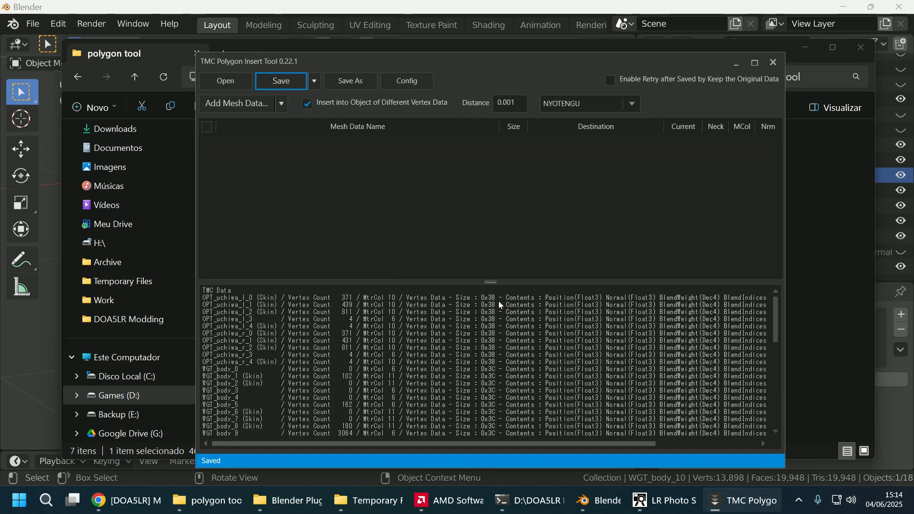
- Open Nyotengu_DOAXVV_Underwear [White Prince].TMC from the DOA5LR Modding folder in LR Photo Studio
click(207, 501)
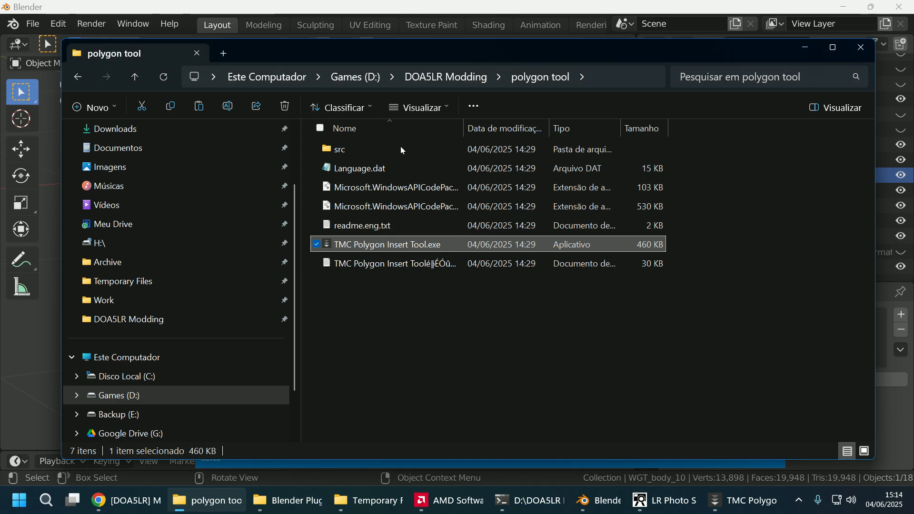
click(458, 81)
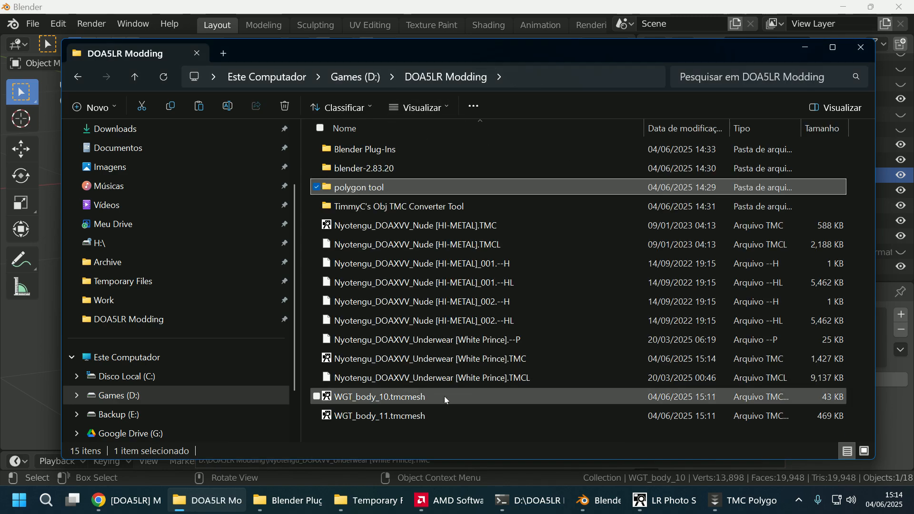
click(502, 361)
double_click(501, 361)
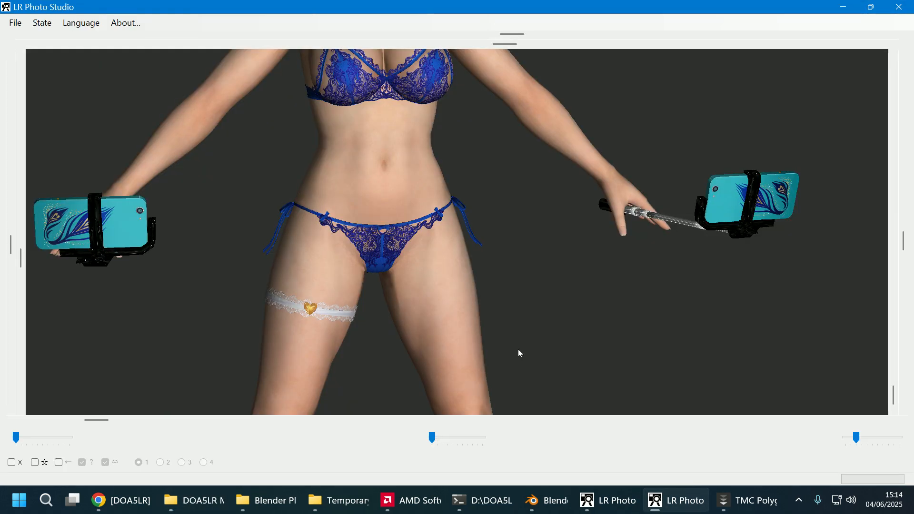
- Examine the model's legs, torso and neck from several angles in LR Photo Studio and close the viewer
drag(518, 349, 540, 338)
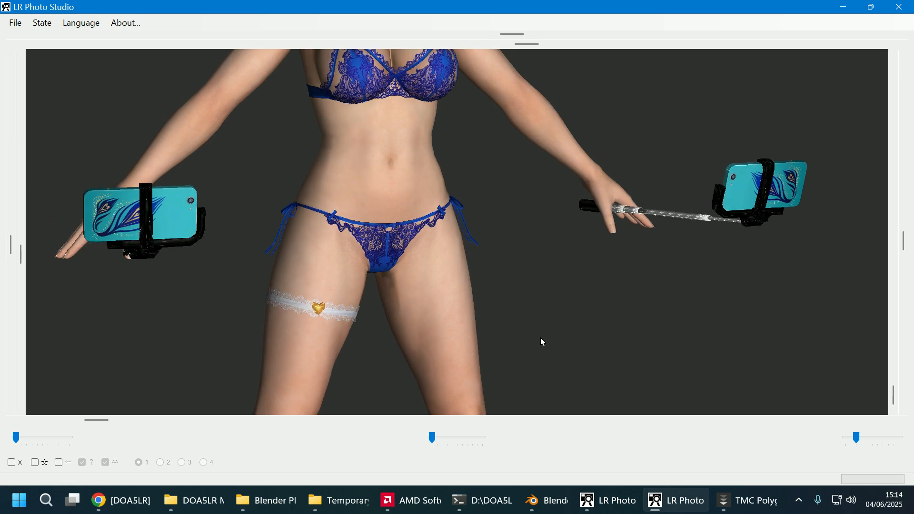
right_drag(540, 338, 562, 29)
drag(305, 280, 414, 363)
drag(776, 300, 619, 245)
right_drag(618, 244, 609, 419)
right_drag(419, 109, 435, 405)
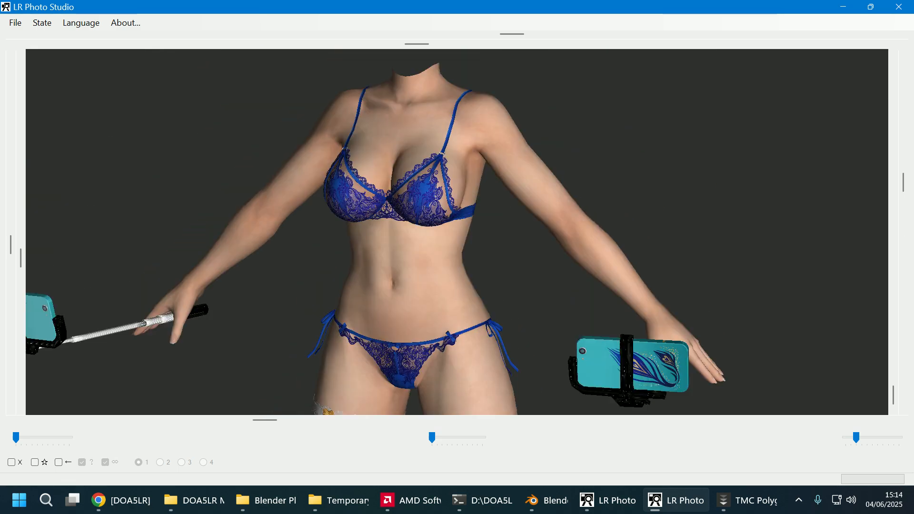
drag(316, 131, 439, 130)
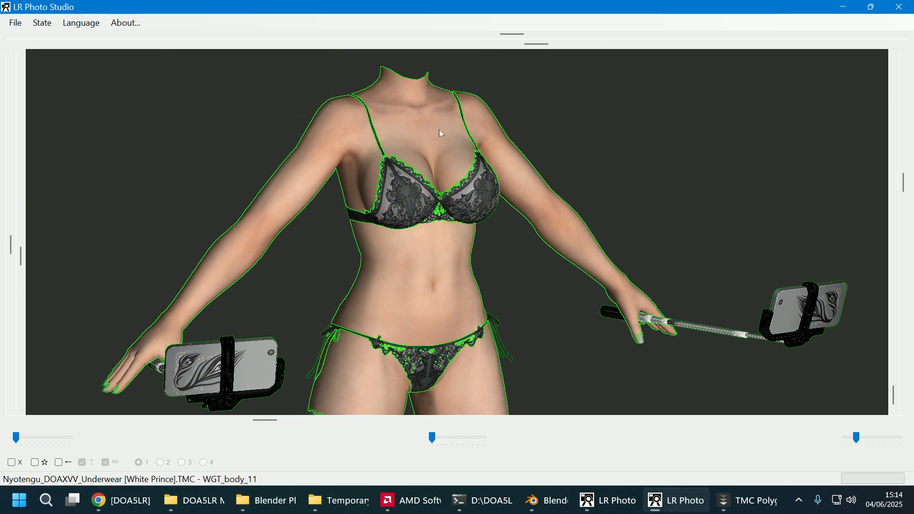
click(890, 11)
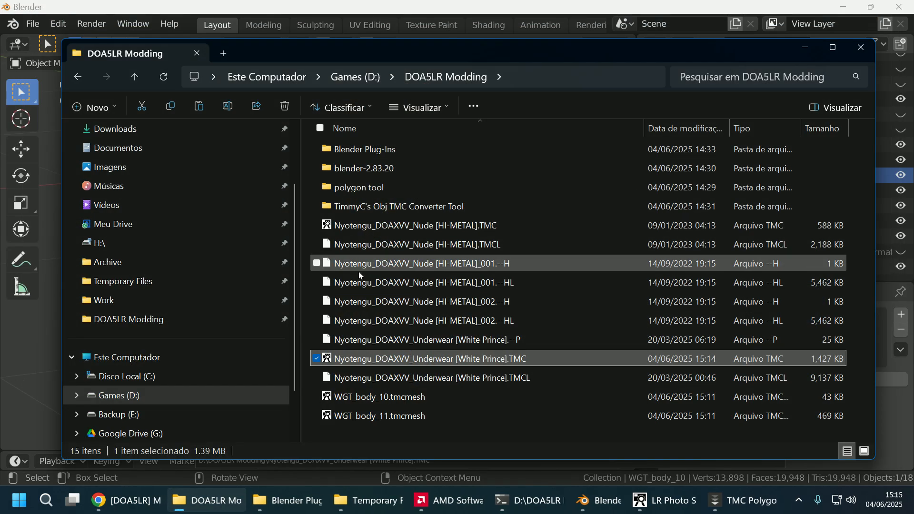
- Launch DOA5ObjTmcConverter.exe from the TimmyC's Obj TMC Converter Tool folder
mouse_move(401, 215)
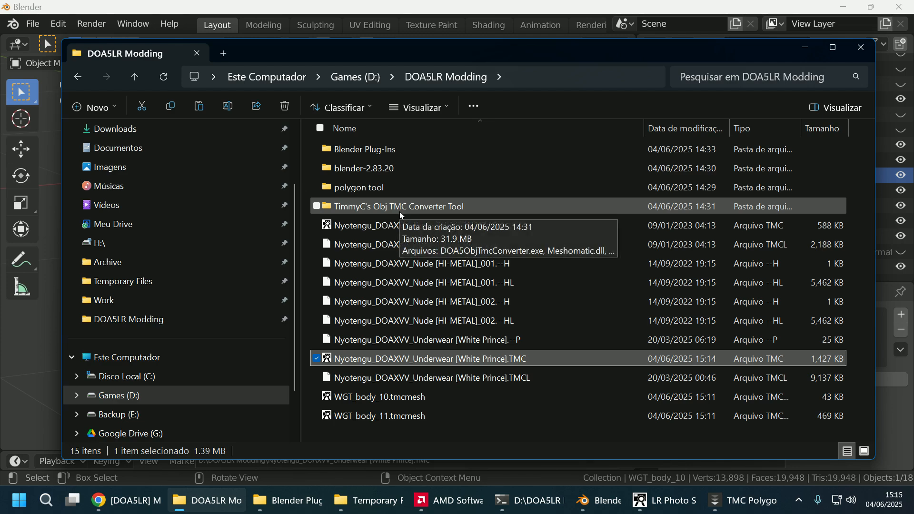
double_click(402, 210)
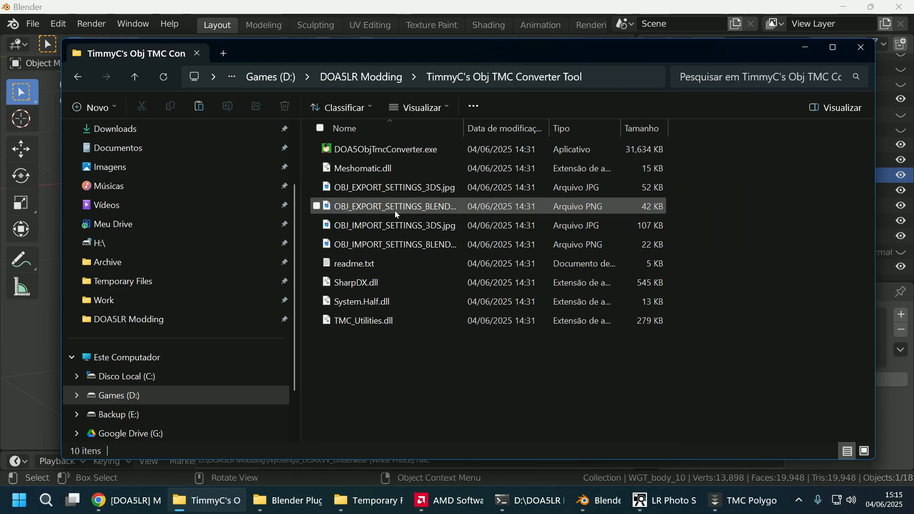
click(419, 154)
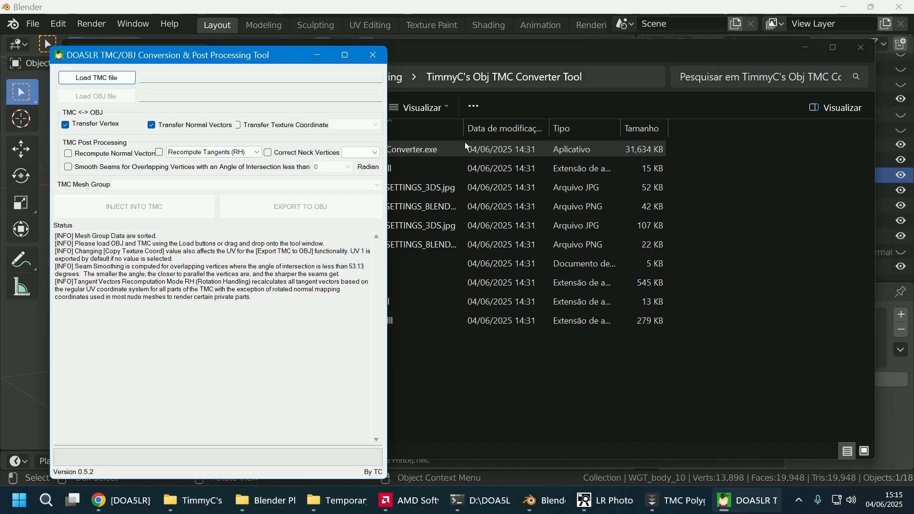
- Load Nyotengu_DOAXVV_Underwear [White Prince].TMC from the DOA5LR Modding folder into the TMC/OBJ conversion tool
click(528, 56)
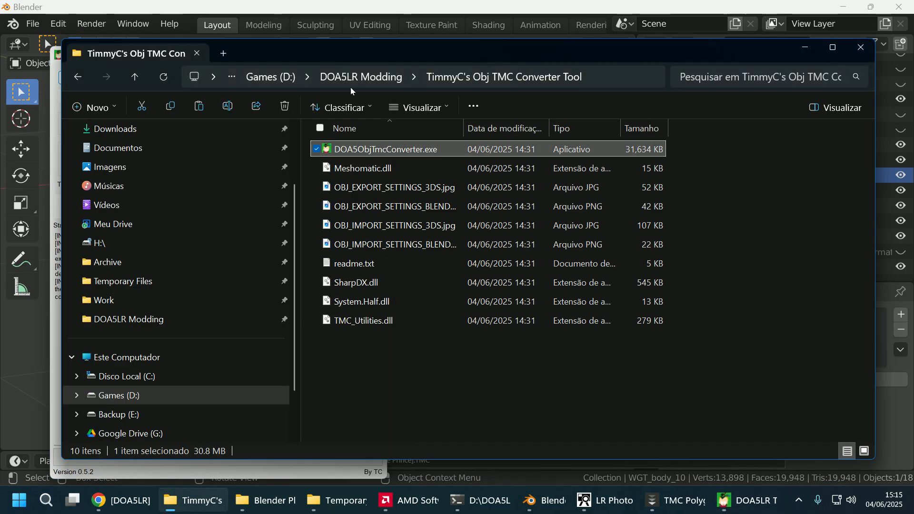
click(359, 79)
drag(448, 52, 619, 56)
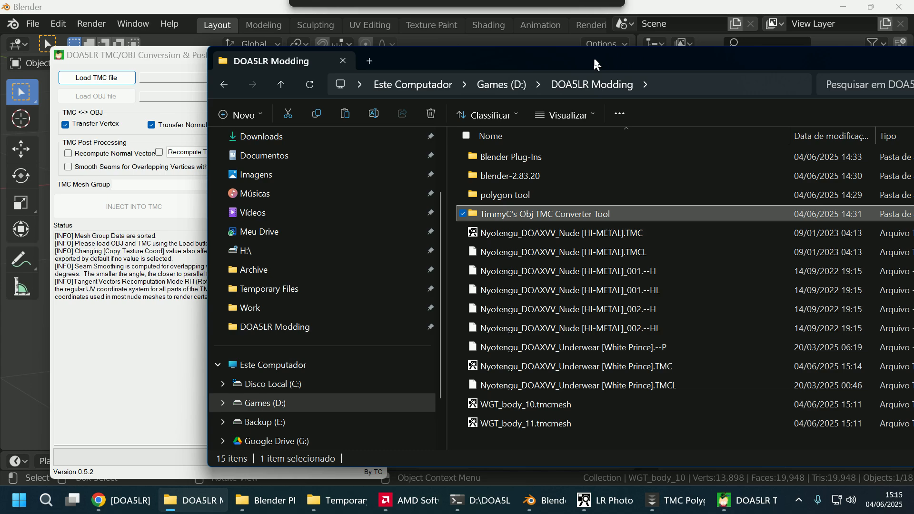
click(135, 64)
drag(260, 60, 226, 65)
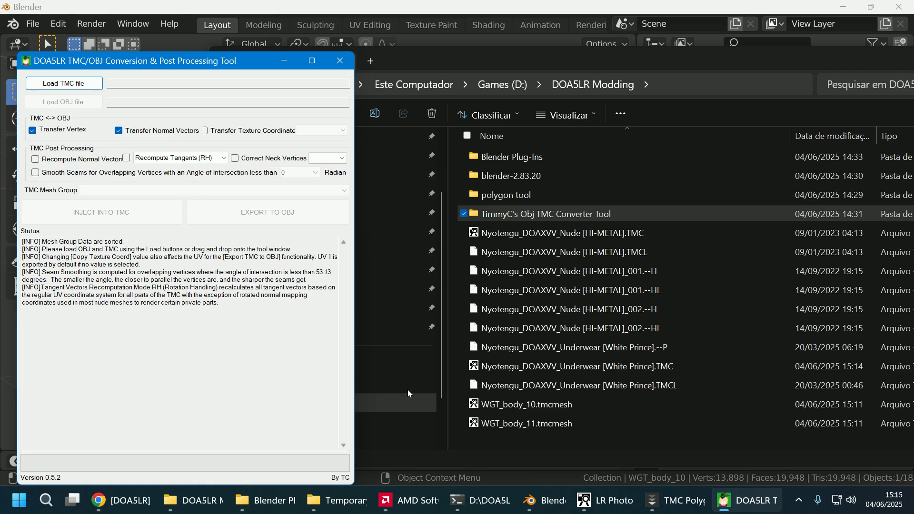
click(589, 373)
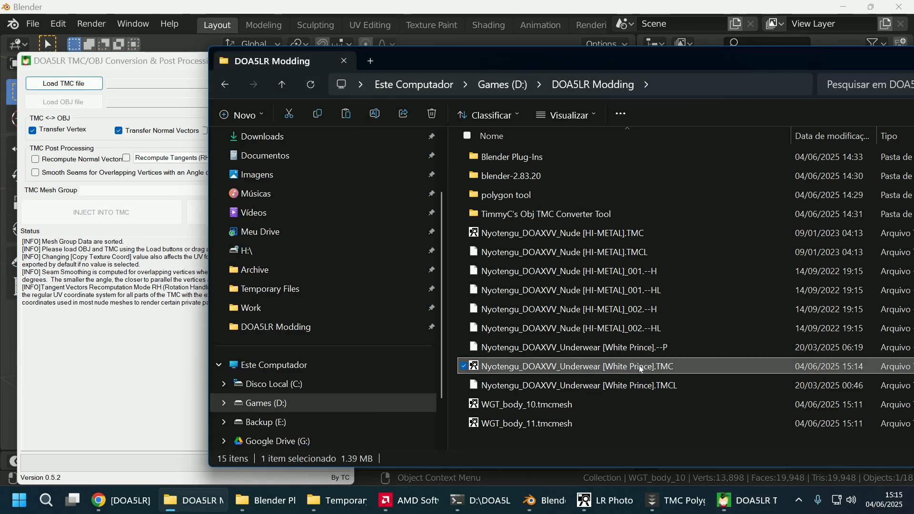
drag(638, 365, 144, 85)
click(144, 71)
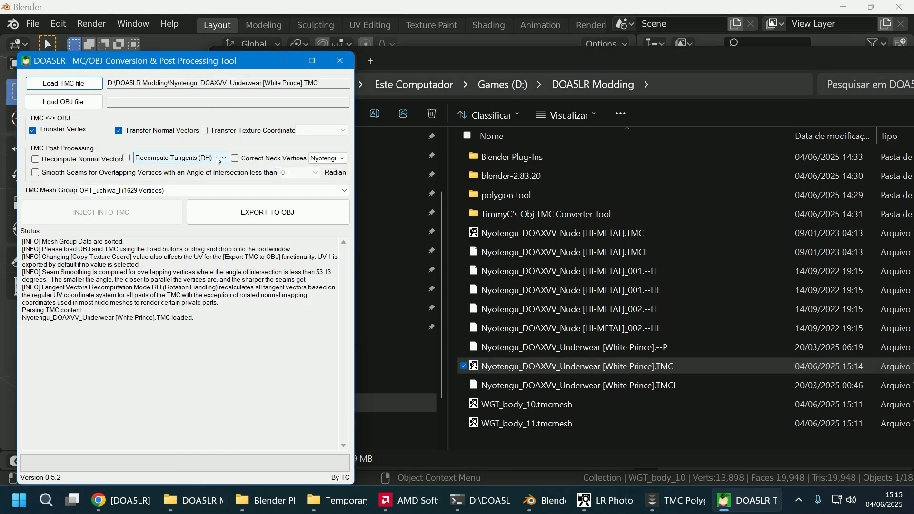
- Enable Correct Neck Vertices and Smooth Seams, choose All Groups(Single OBJ) as the mesh group, and inject the corrections into the TMC
click(234, 158)
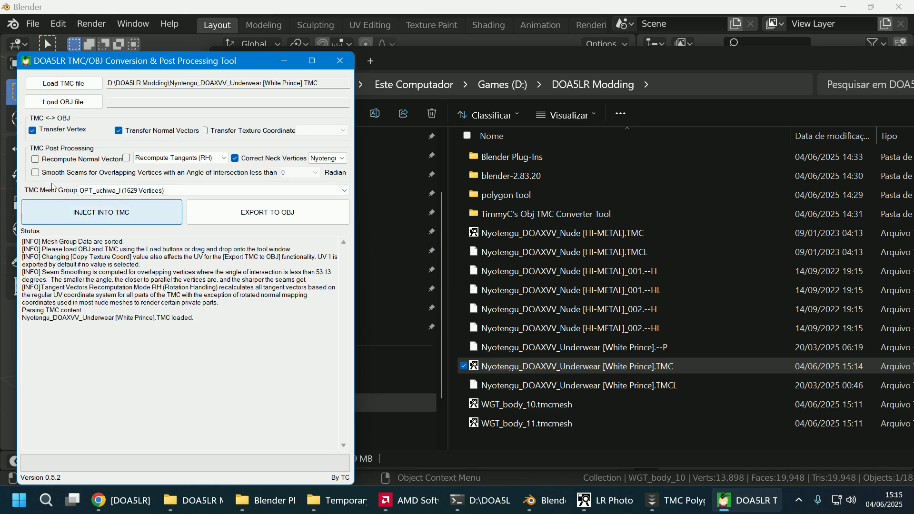
click(36, 172)
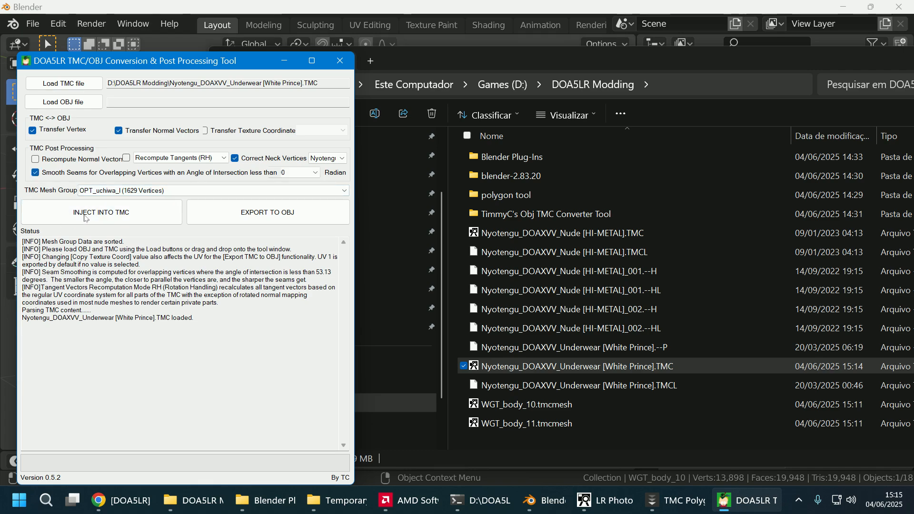
click(100, 190)
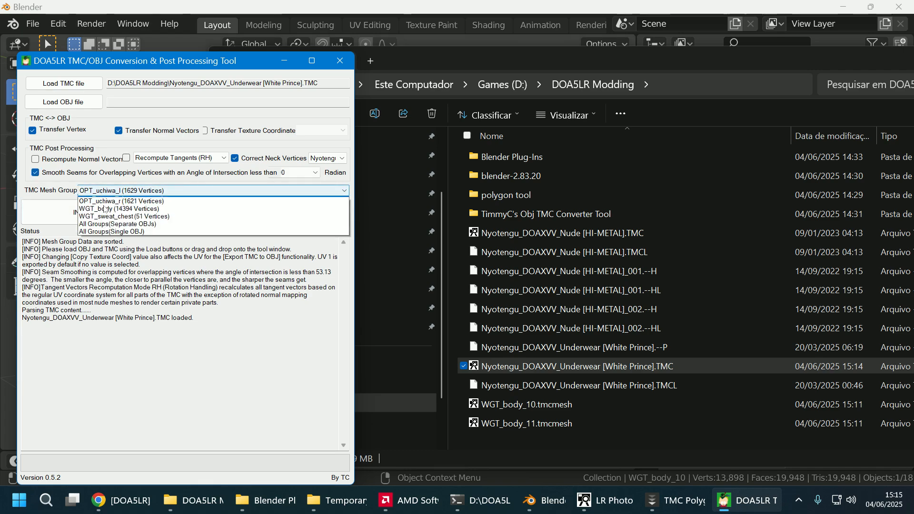
click(107, 231)
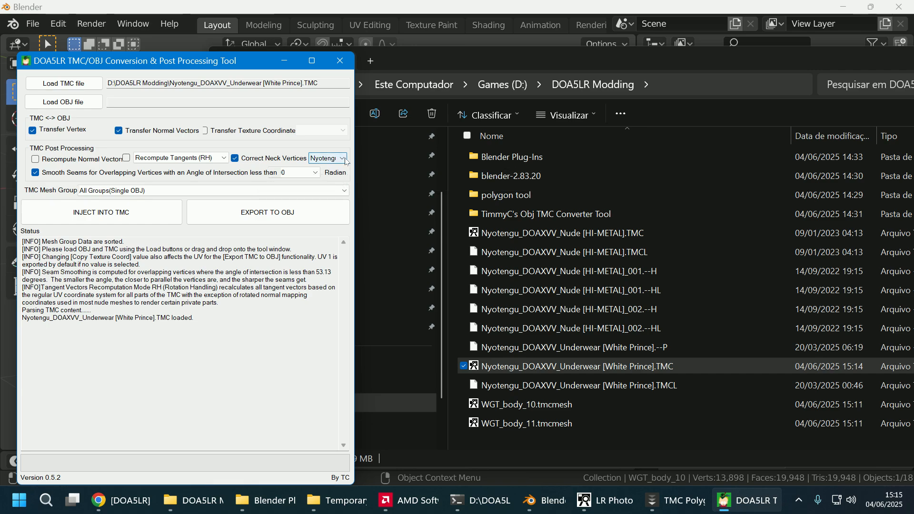
click(123, 216)
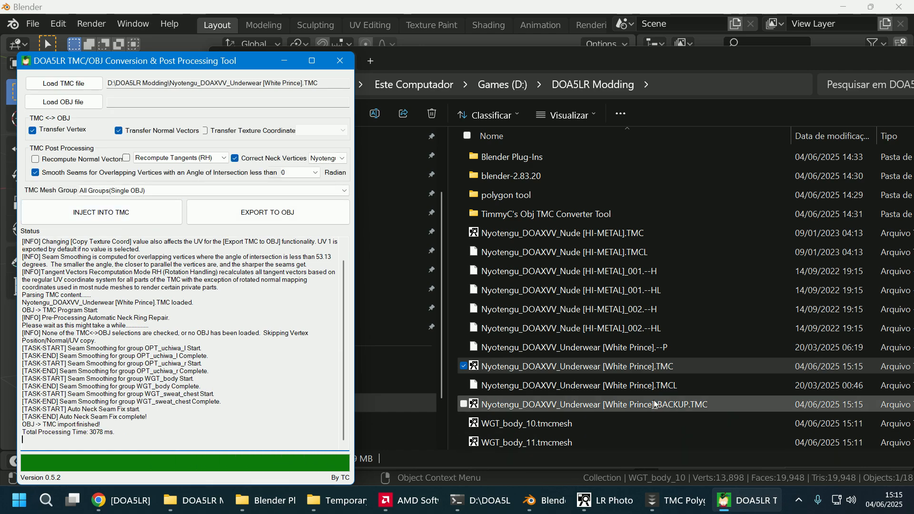
- Open the processed White Prince TMC in LR Photo Studio and examine the legs and feet from several angles
double_click(603, 371)
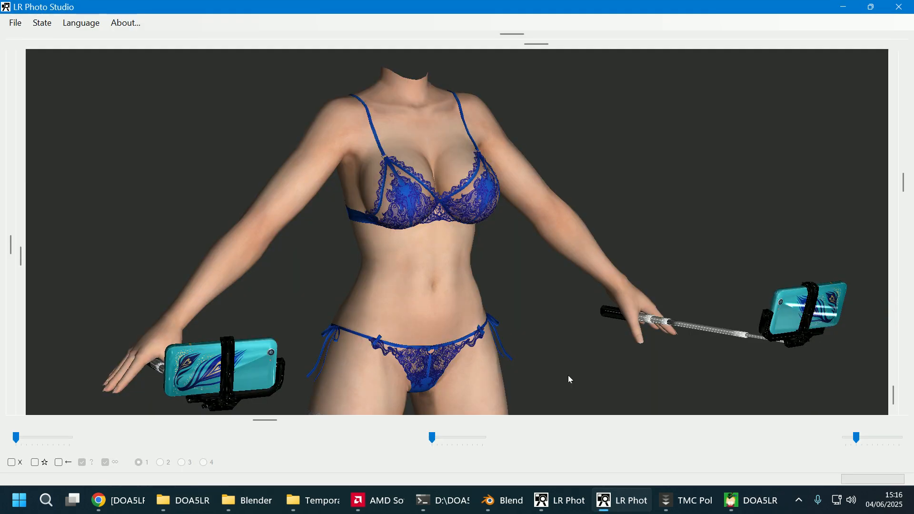
drag(568, 375, 571, 131)
drag(627, 324, 725, 322)
right_drag(629, 324, 629, 274)
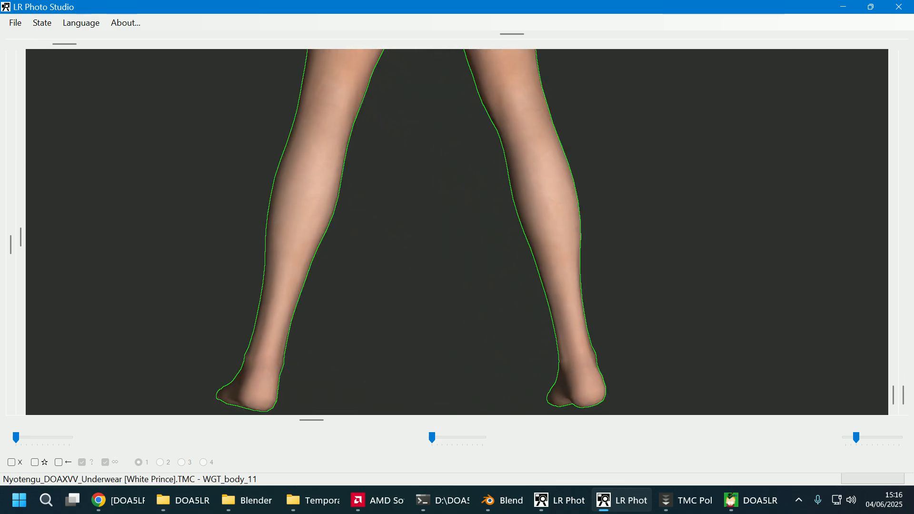
drag(628, 324, 783, 335)
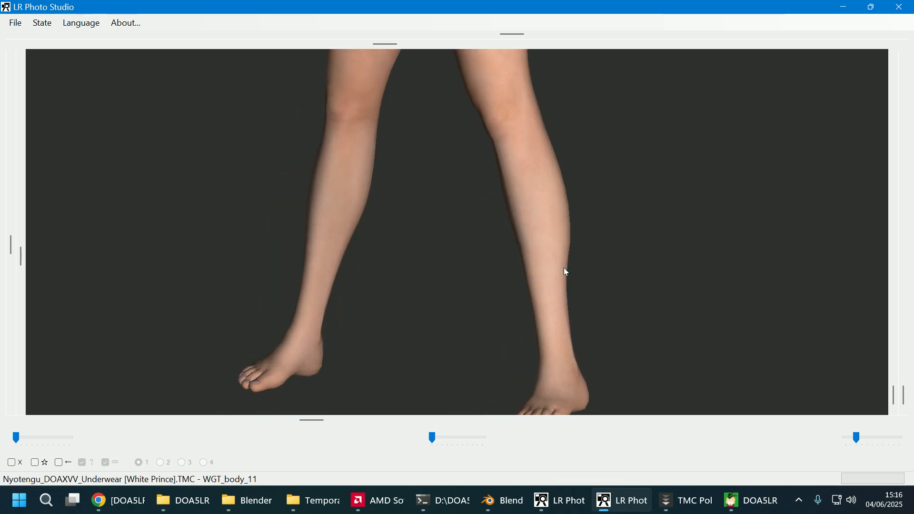
drag(519, 283, 880, 284)
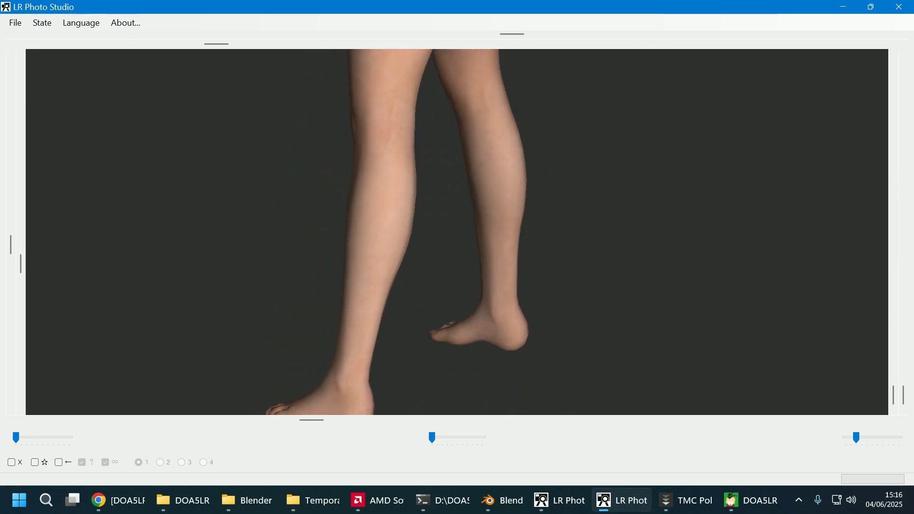
drag(426, 322, 316, 287)
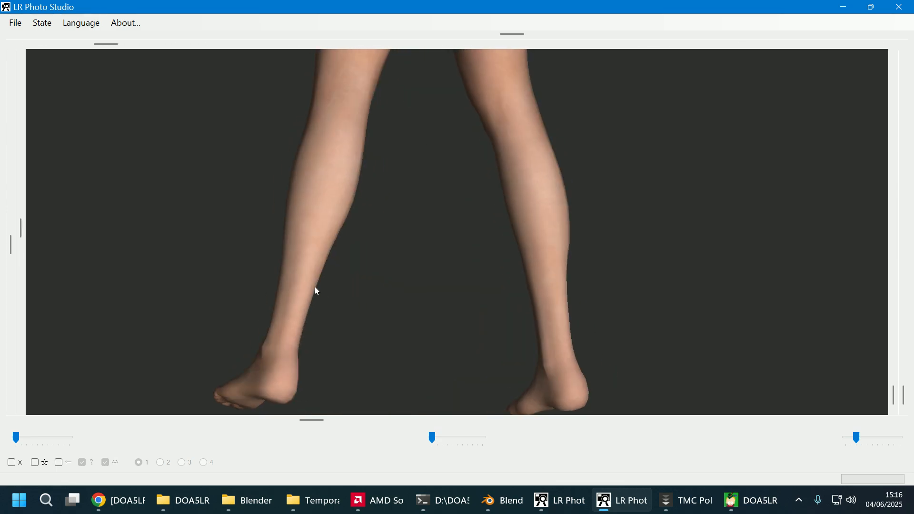
drag(322, 240, 285, 204)
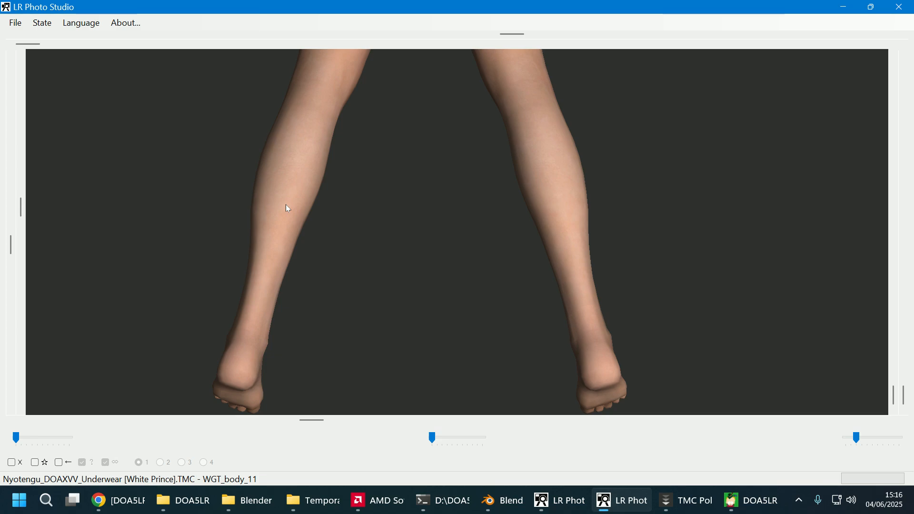
- Examine the body mesh's texture and UV layout around the legs in the Texture viewer, then close it
click(286, 204)
right_click(285, 205)
click(358, 349)
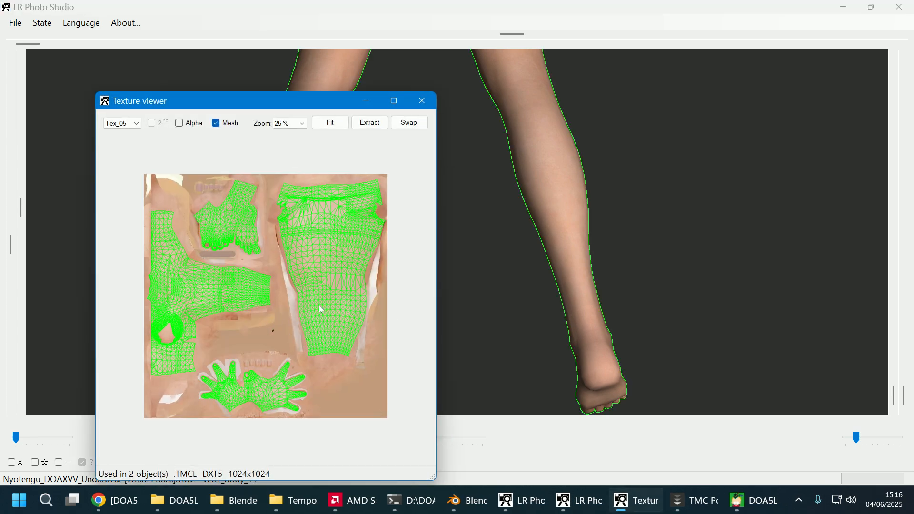
scroll(321, 309, up, 2)
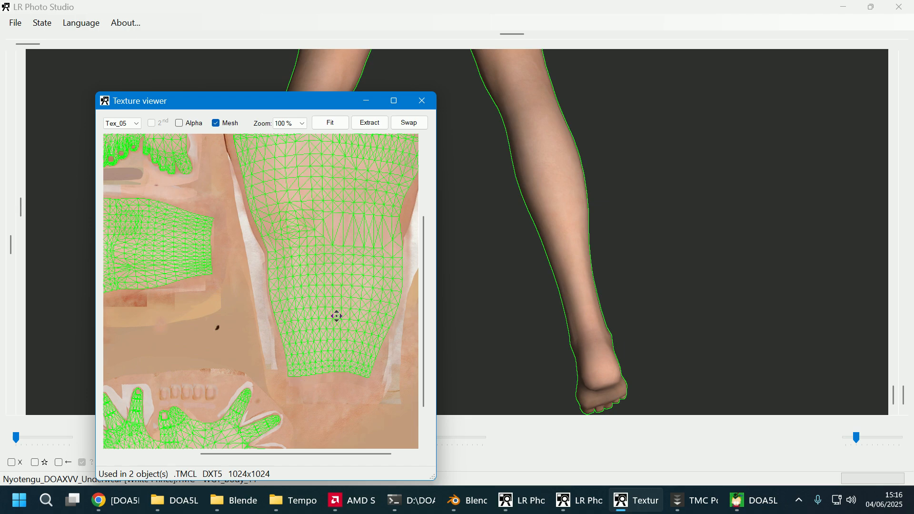
click(423, 102)
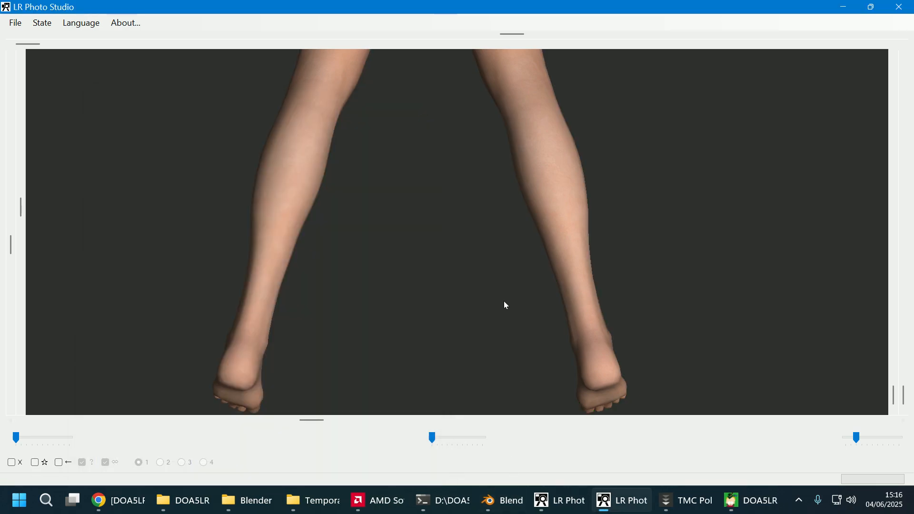
- Switch to Blender and view the WGT_body_10 mesh in Edit Mode, returning to Object Mode
click(503, 501)
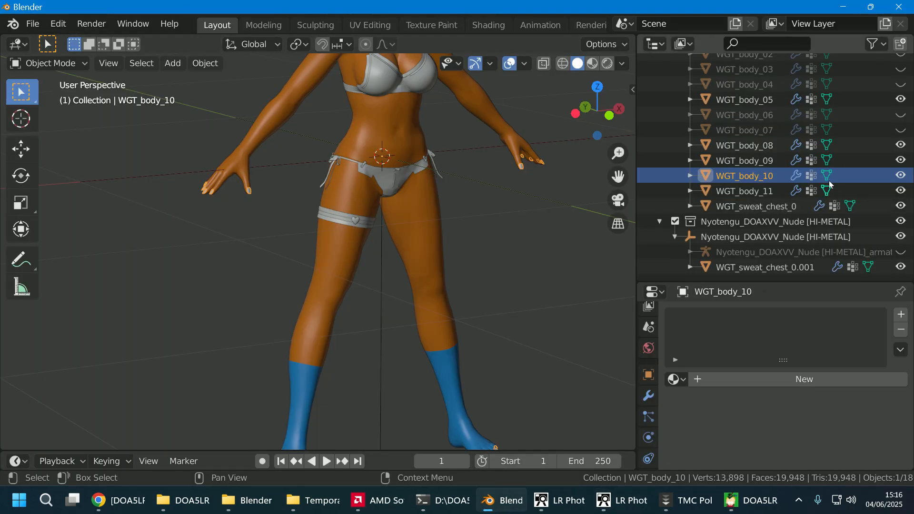
click(827, 177)
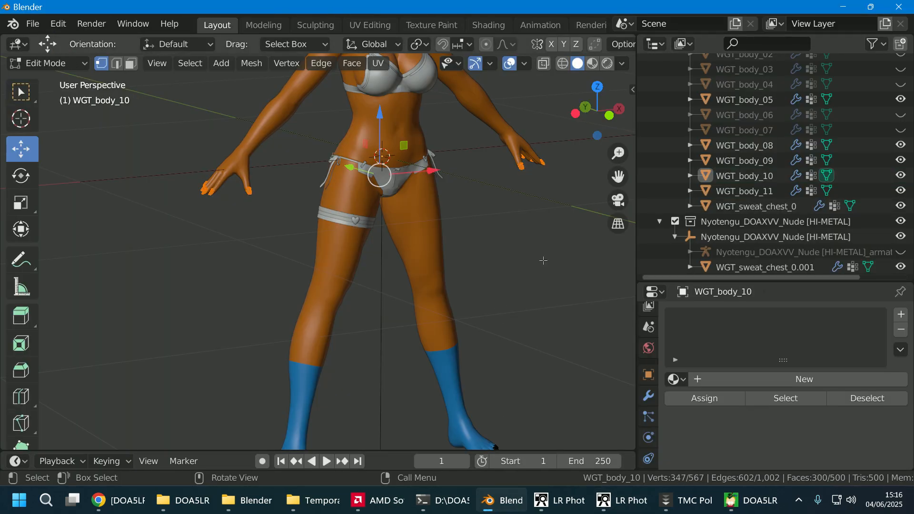
click(827, 175)
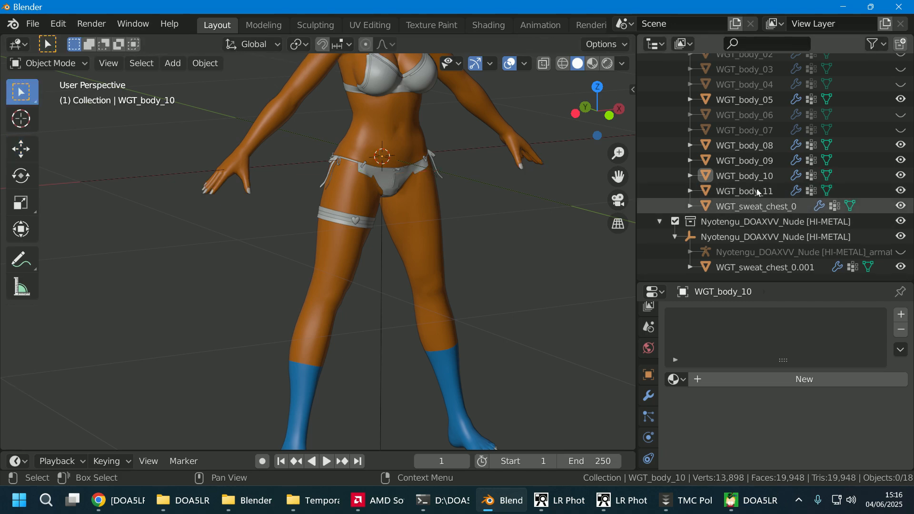
- Examine the UV layout of the WGT_body_11 mesh in the UV Editing workspace, then return to the Layout workspace
click(759, 191)
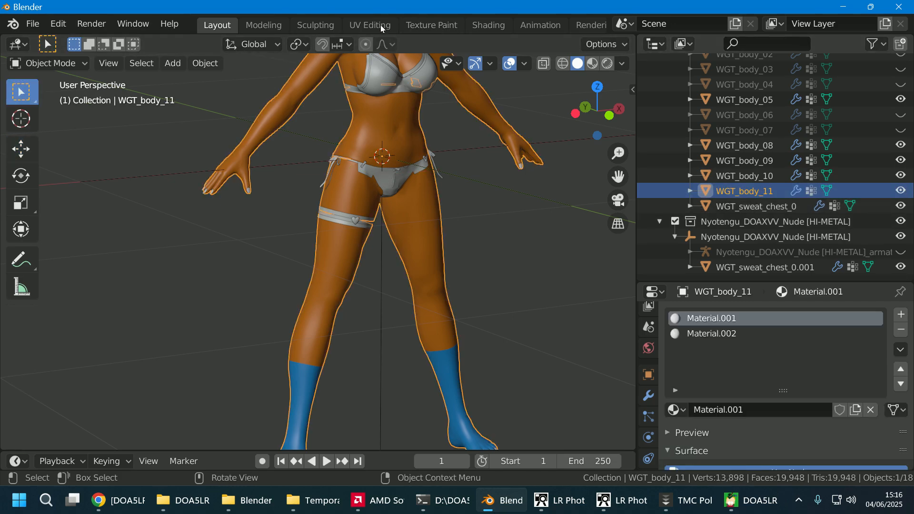
click(359, 26)
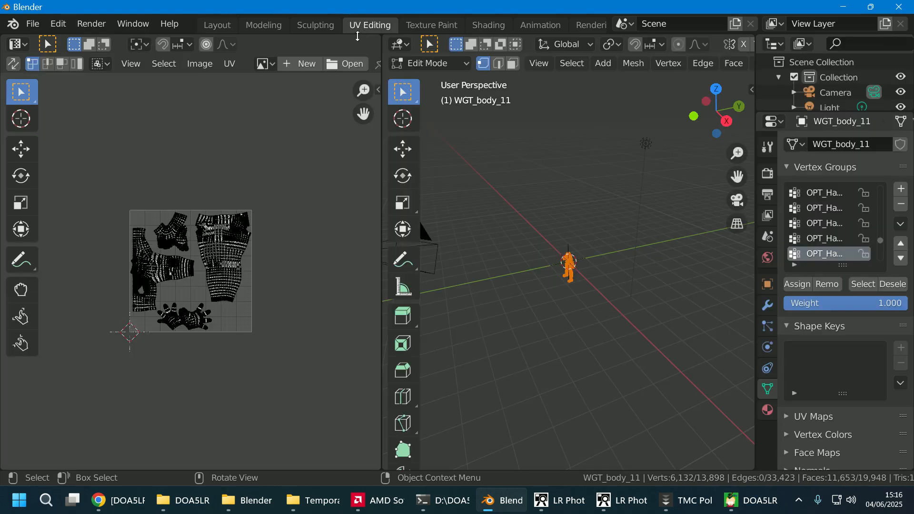
scroll(286, 172, down, 1)
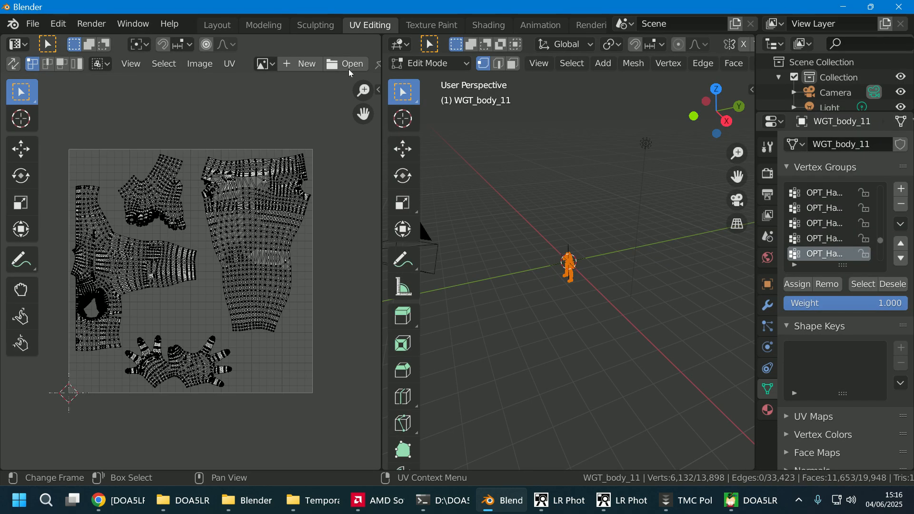
scroll(552, 336, up, 11)
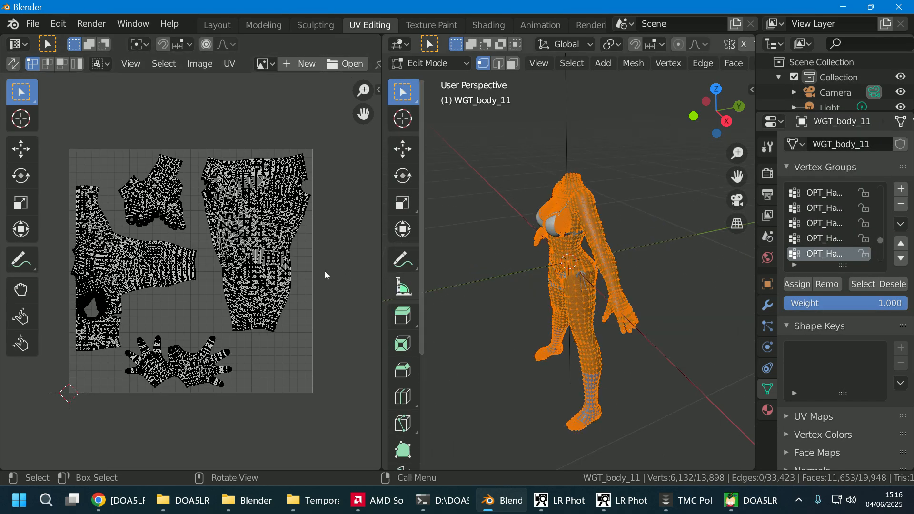
scroll(359, 310, up, 1)
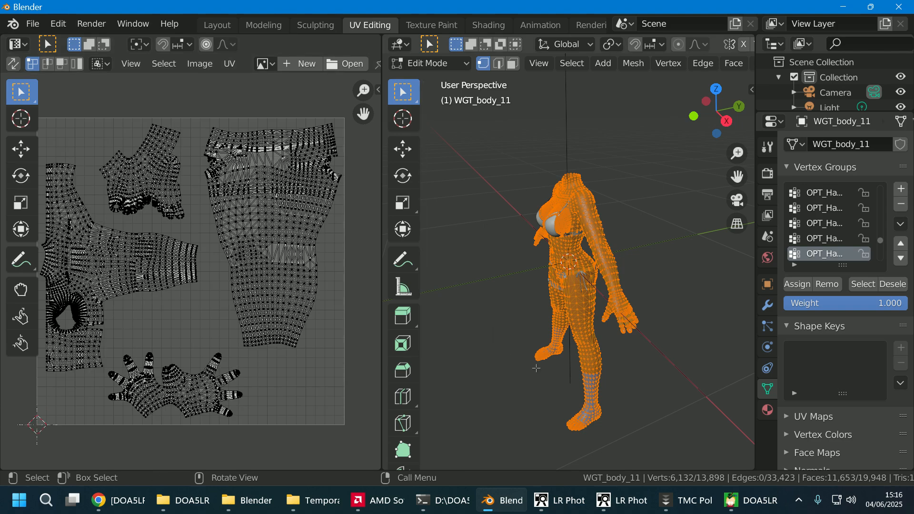
scroll(542, 349, up, 1)
scroll(542, 348, down, 3)
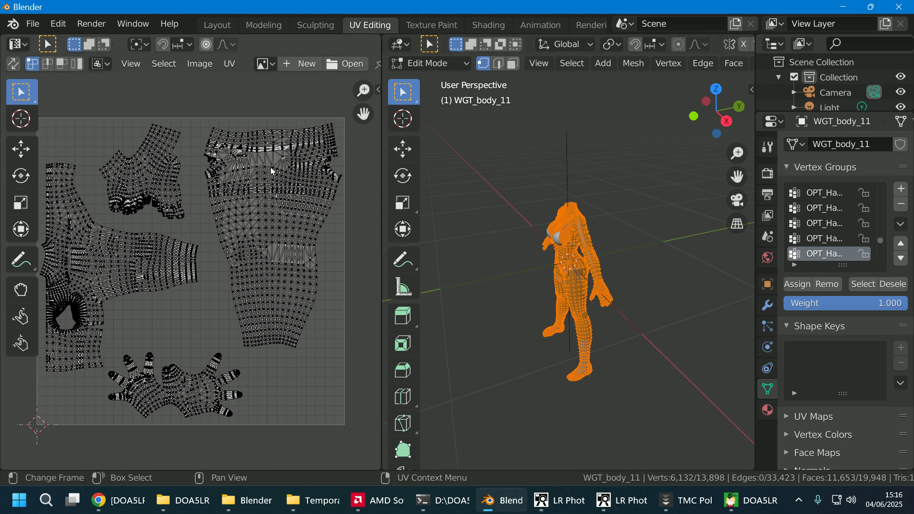
click(208, 25)
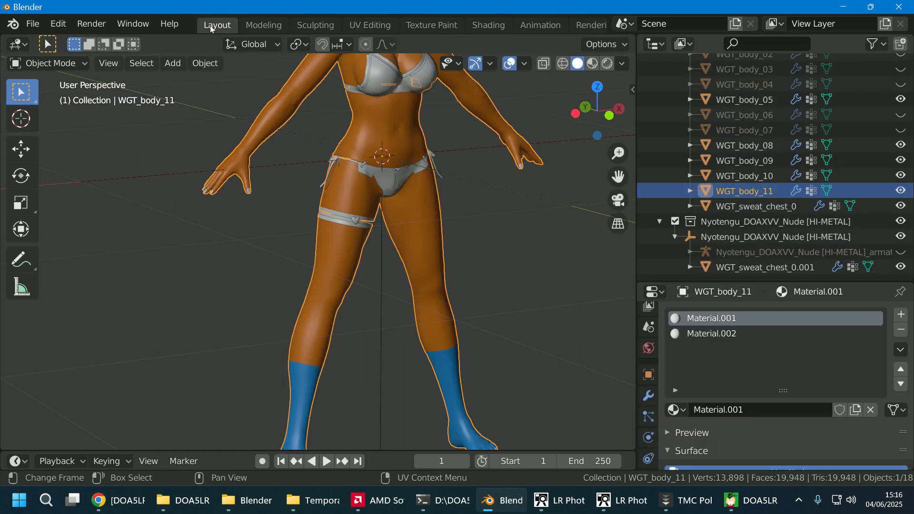
- Examine the assembled body model from the front, checking the legs and feet at full-body and closer range
scroll(510, 259, down, 3)
scroll(509, 259, up, 1)
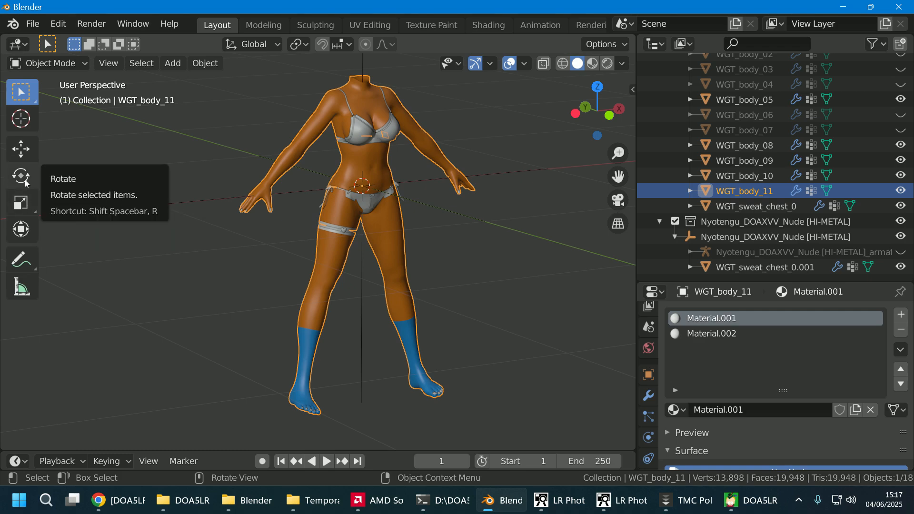
scroll(416, 286, up, 2)
scroll(417, 286, down, 4)
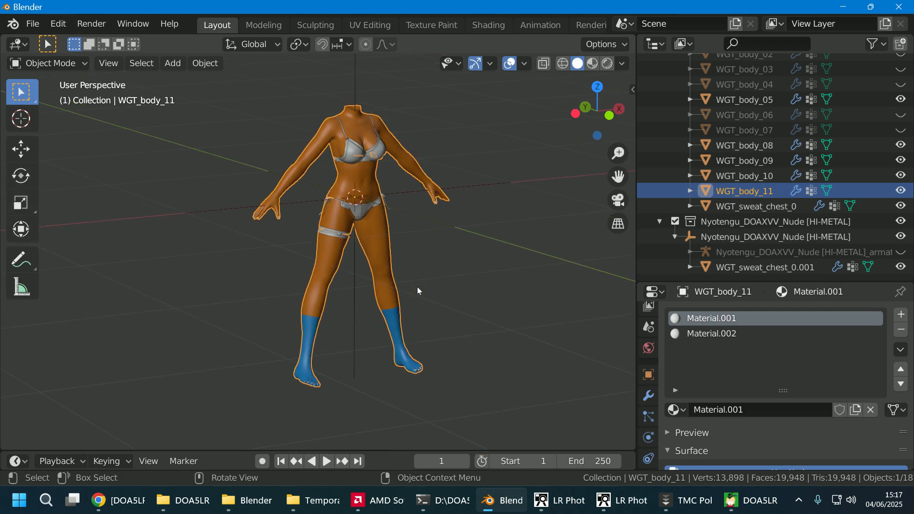
scroll(424, 282, up, 1)
middle_drag(427, 285, 413, 270)
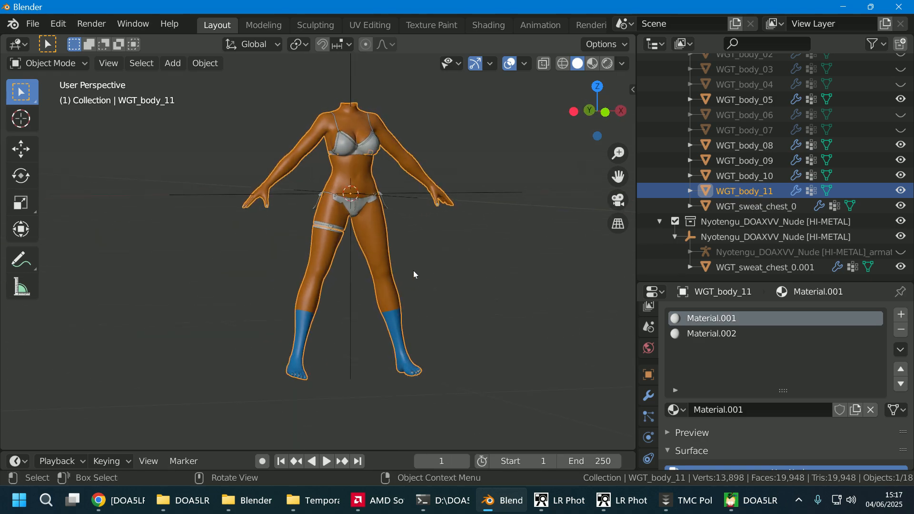
scroll(413, 270, up, 1)
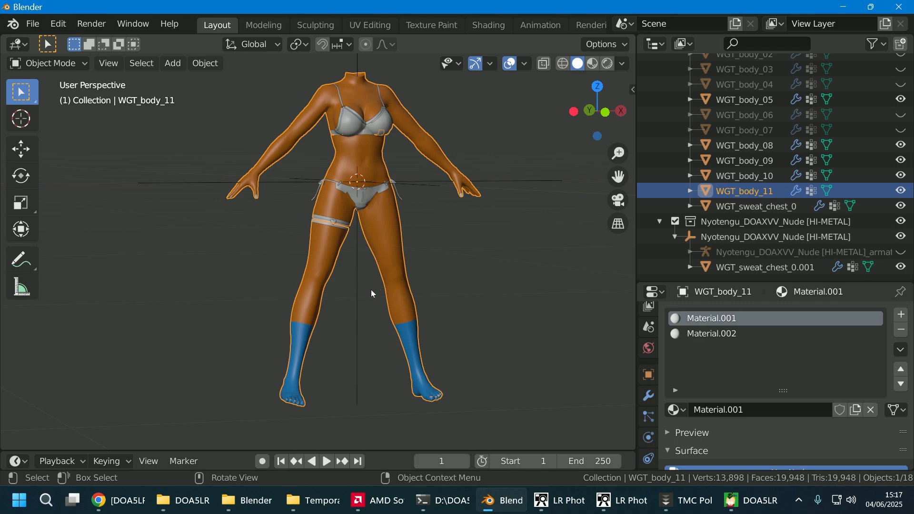
middle_drag(395, 256, 469, 248)
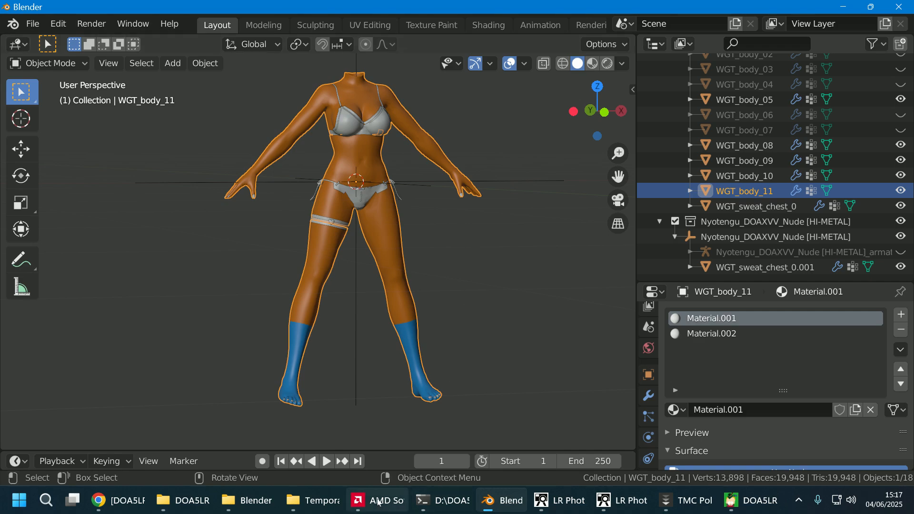
mouse_move(378, 501)
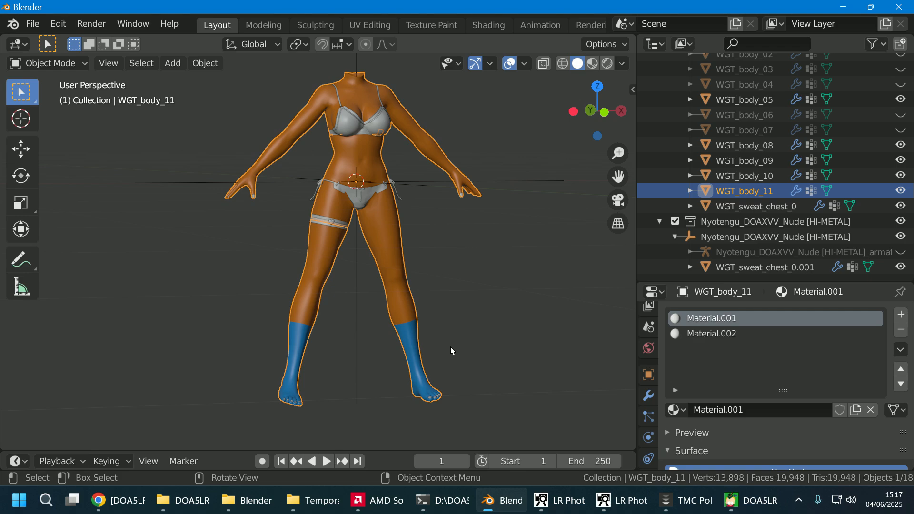
middle_drag(451, 351, 476, 352)
scroll(467, 342, up, 3)
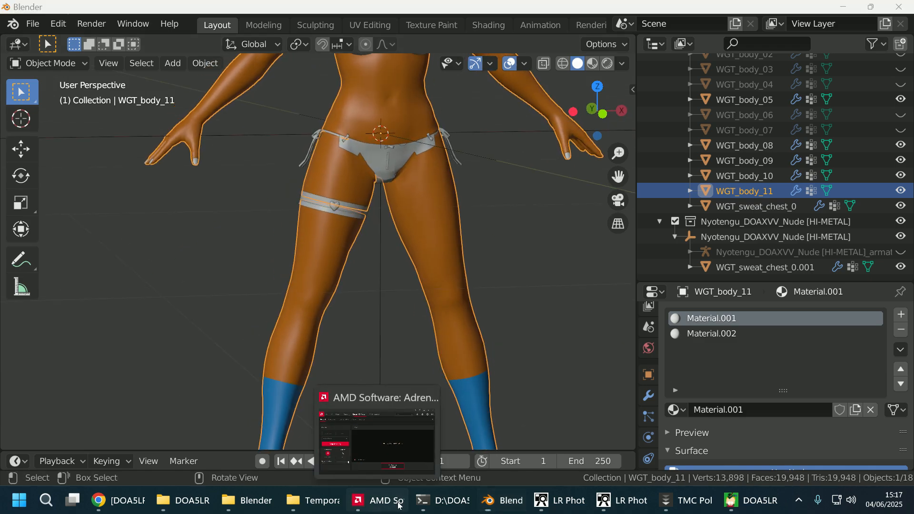